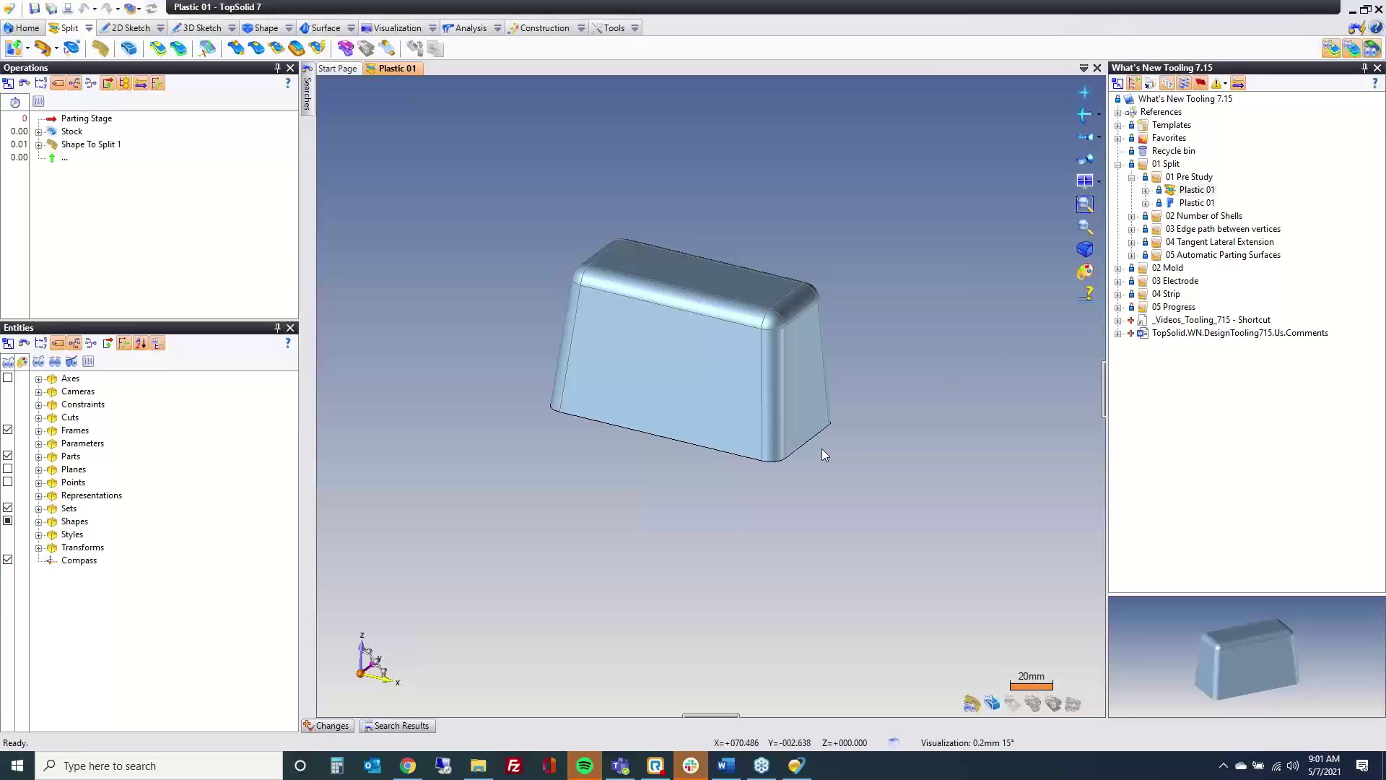
# Open the stock definition of Plastic 01, review its X, Y and Z lengths and opening frame, and confirm it.
pyautogui.moveTo(473, 404); pyautogui.dragTo(523, 434, button='middle')
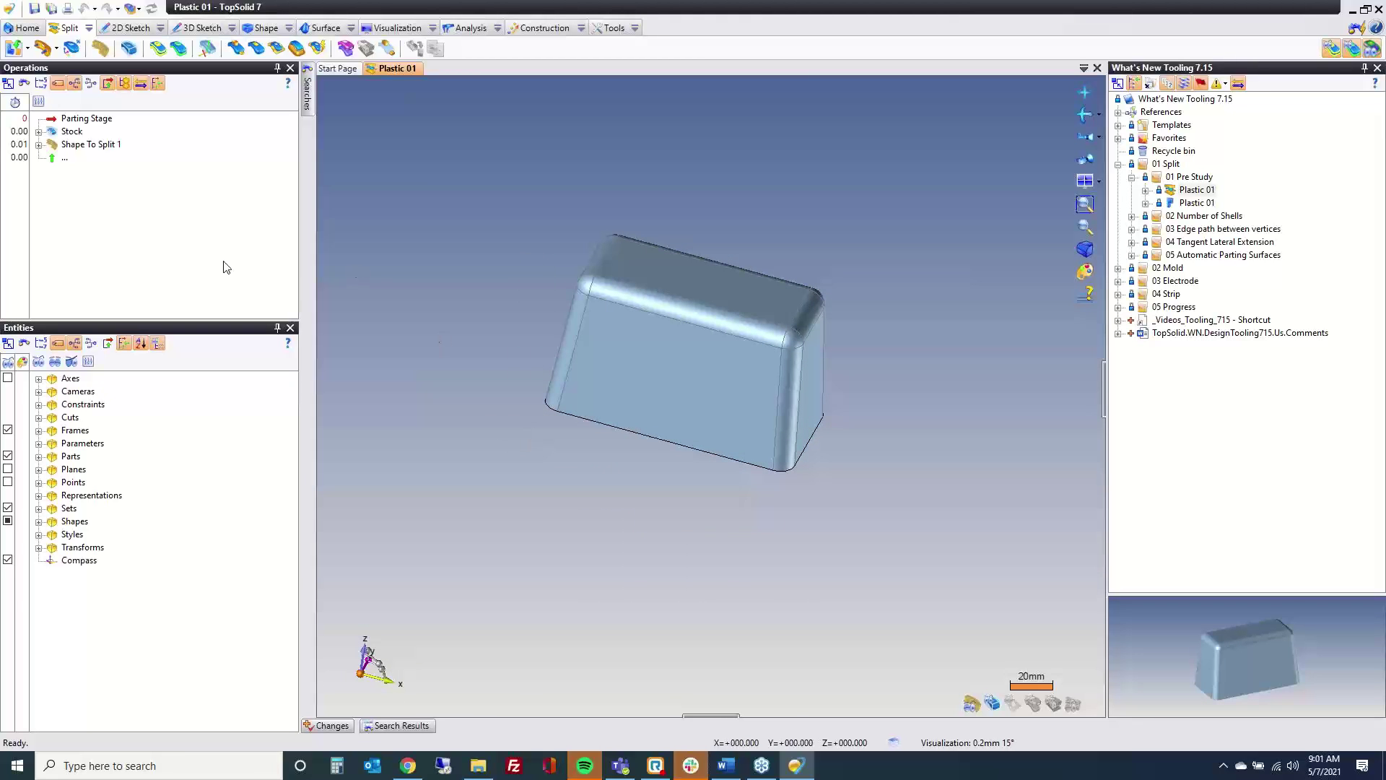
pyautogui.doubleClick(69, 132)
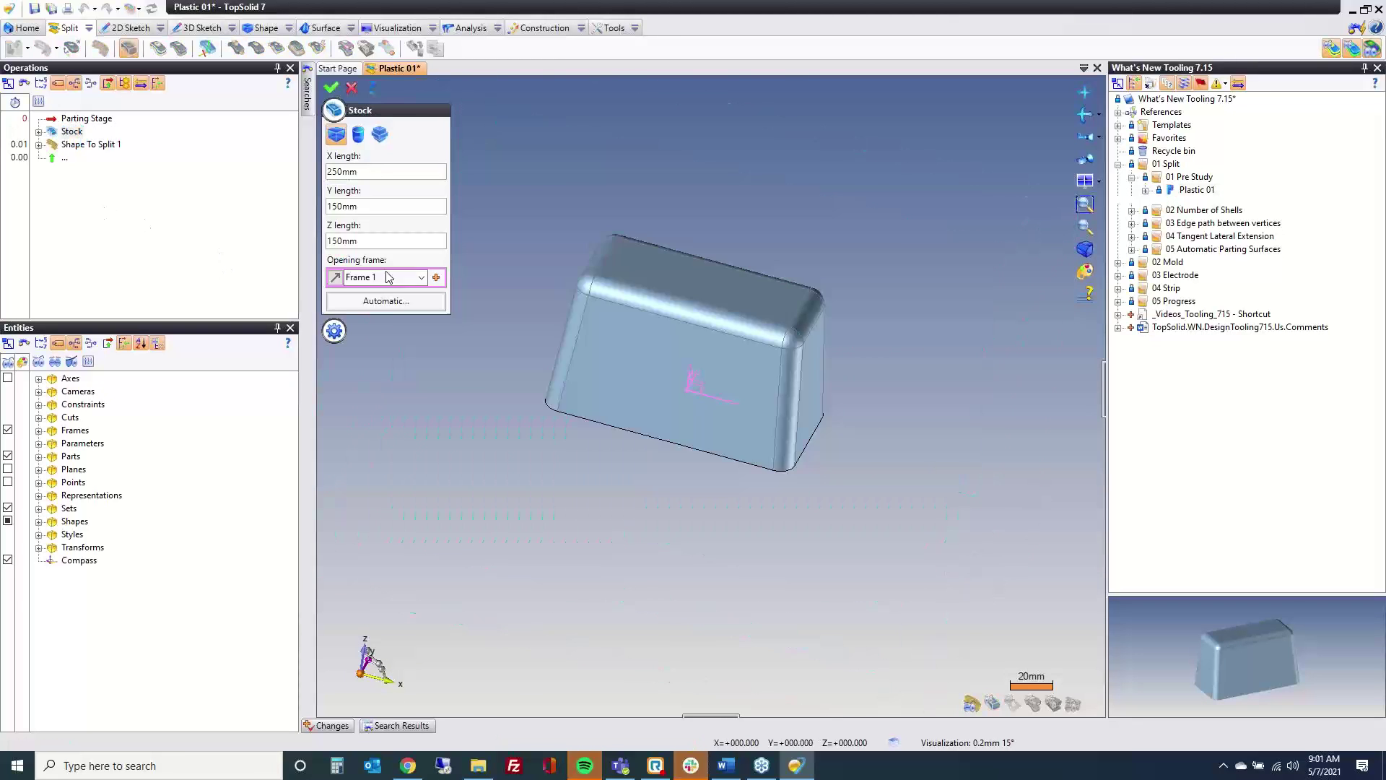
pyautogui.moveTo(656, 395); pyautogui.dragTo(626, 498, button='middle')
pyautogui.click(331, 88)
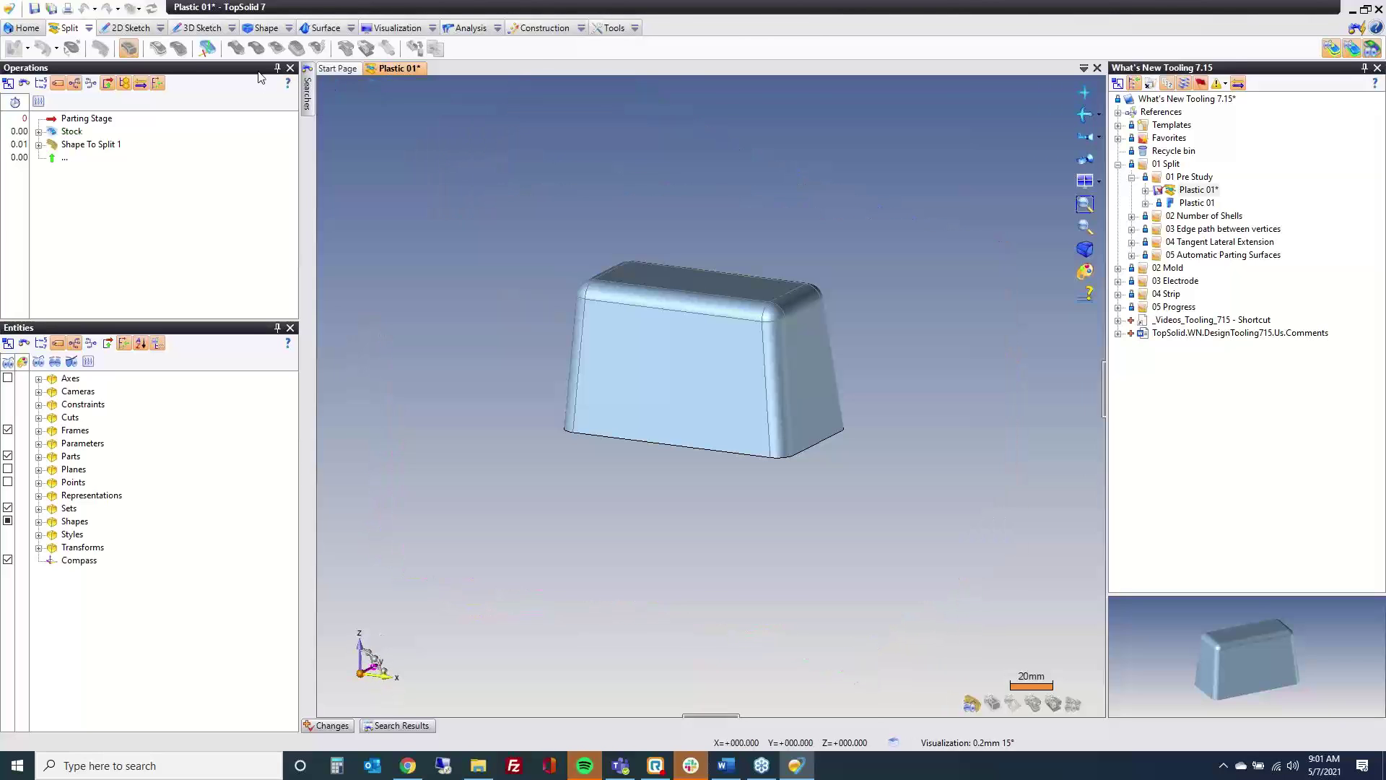
# Generate the cavity and core blocks of Plastic 01 with Pre-Study Mode and hide the core block.
pyautogui.click(89, 28)
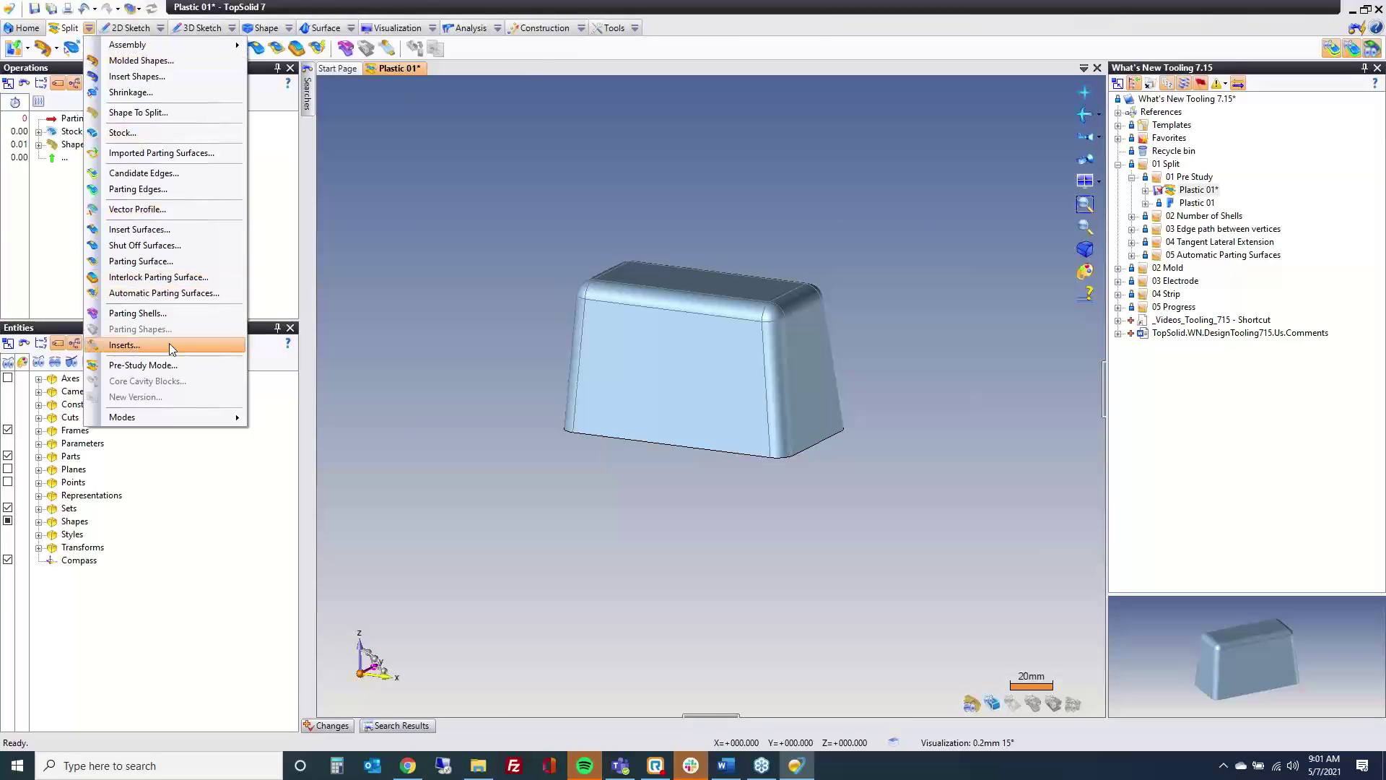
pyautogui.click(171, 366)
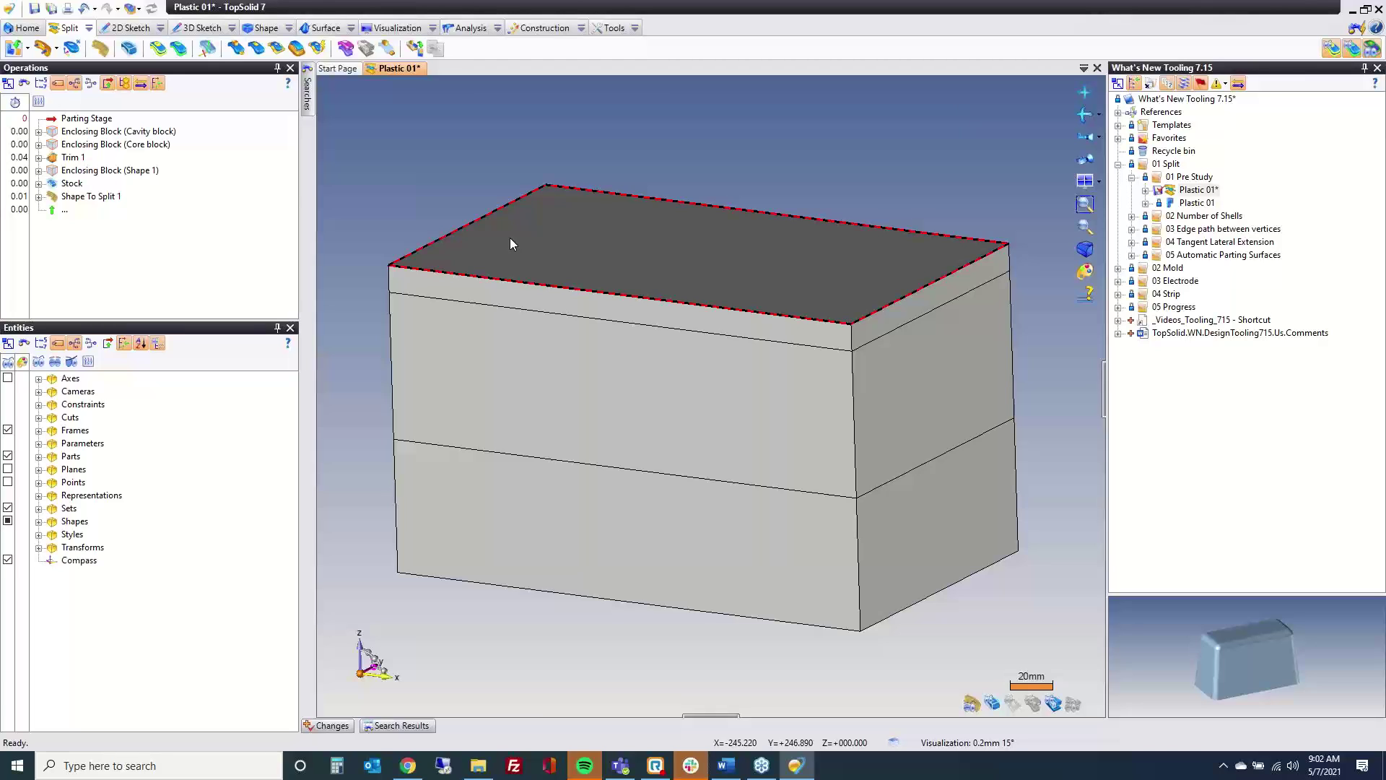
pyautogui.click(38, 522)
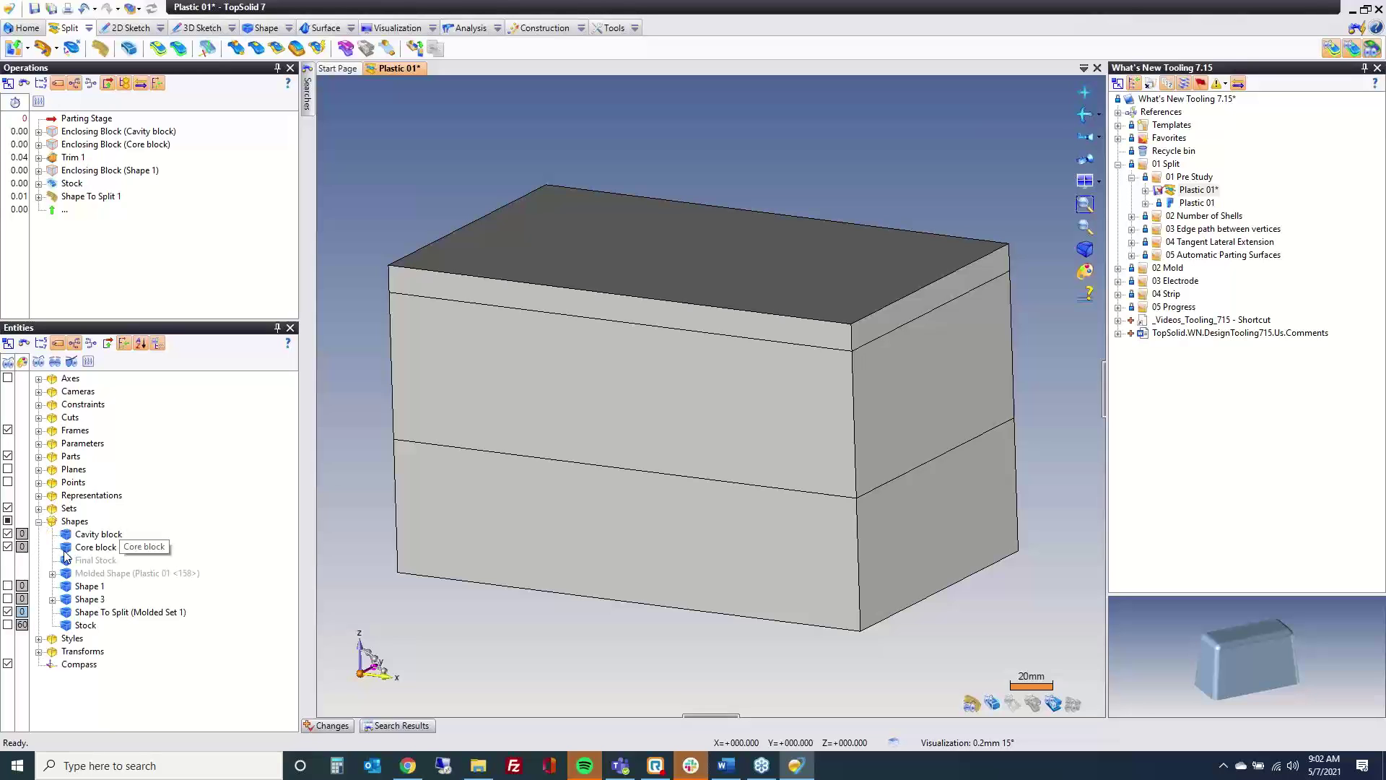
pyautogui.click(8, 547)
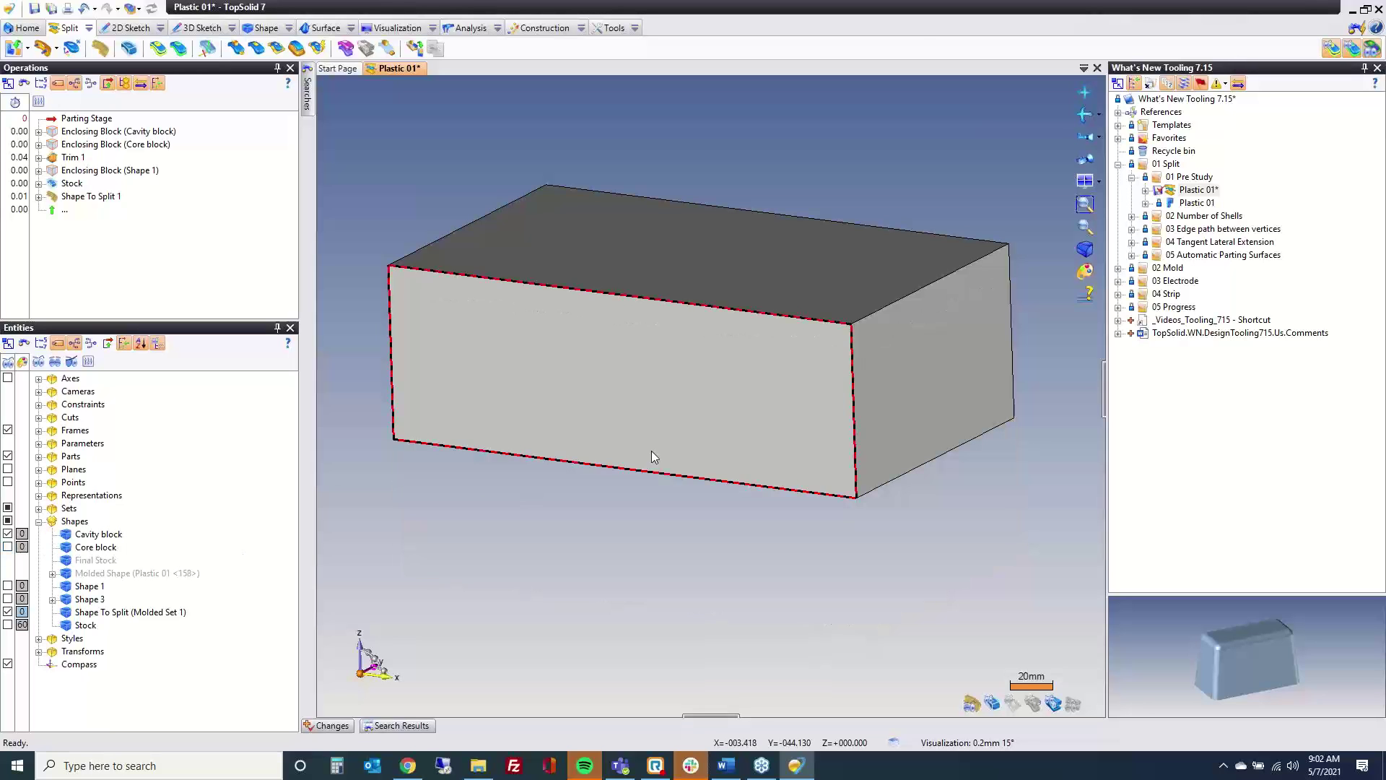
pyautogui.moveTo(653, 462)
pyautogui.mouseDown(button='middle')
pyautogui.moveTo(664, 362)
pyautogui.moveTo(648, 462)
pyautogui.mouseUp(button='middle')
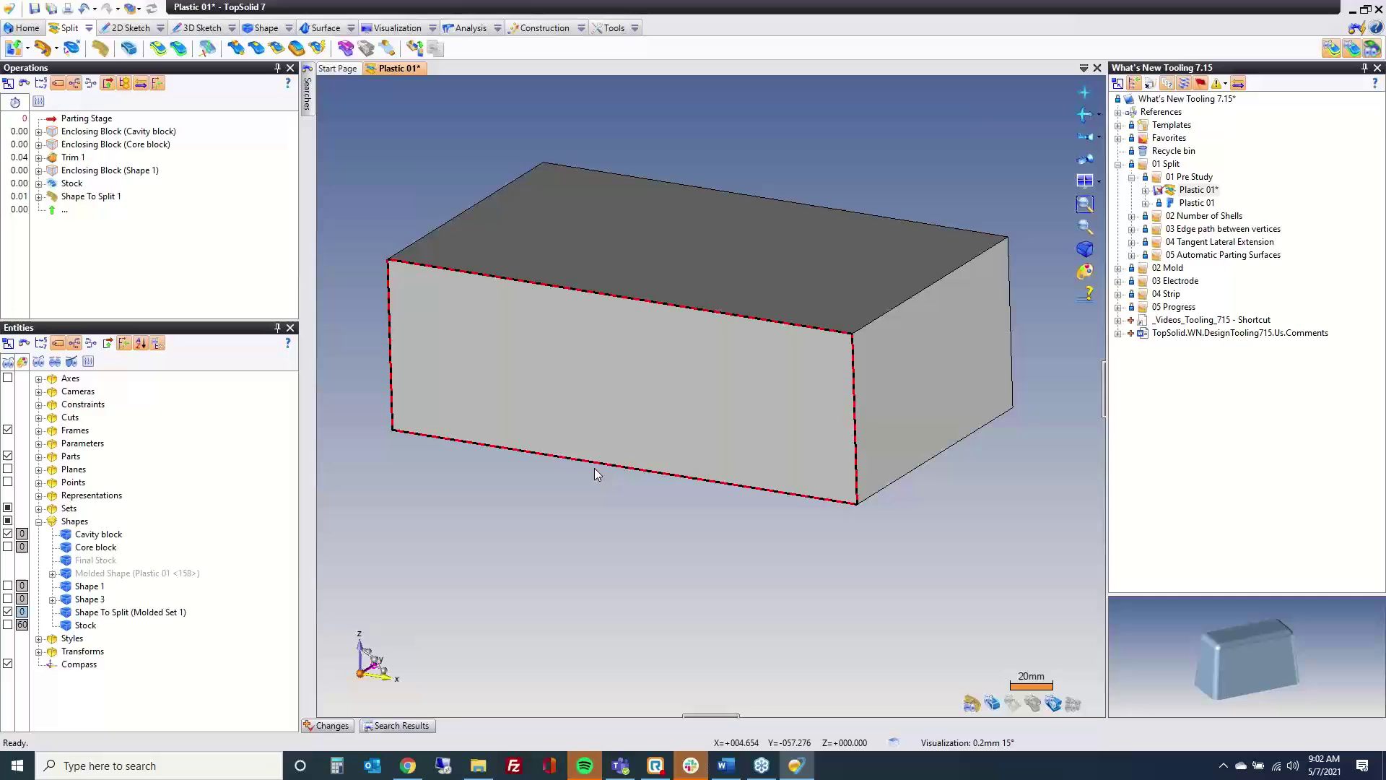
# Set the cavity block's color to light yellow and its transparency to 30%.
pyautogui.click(23, 534)
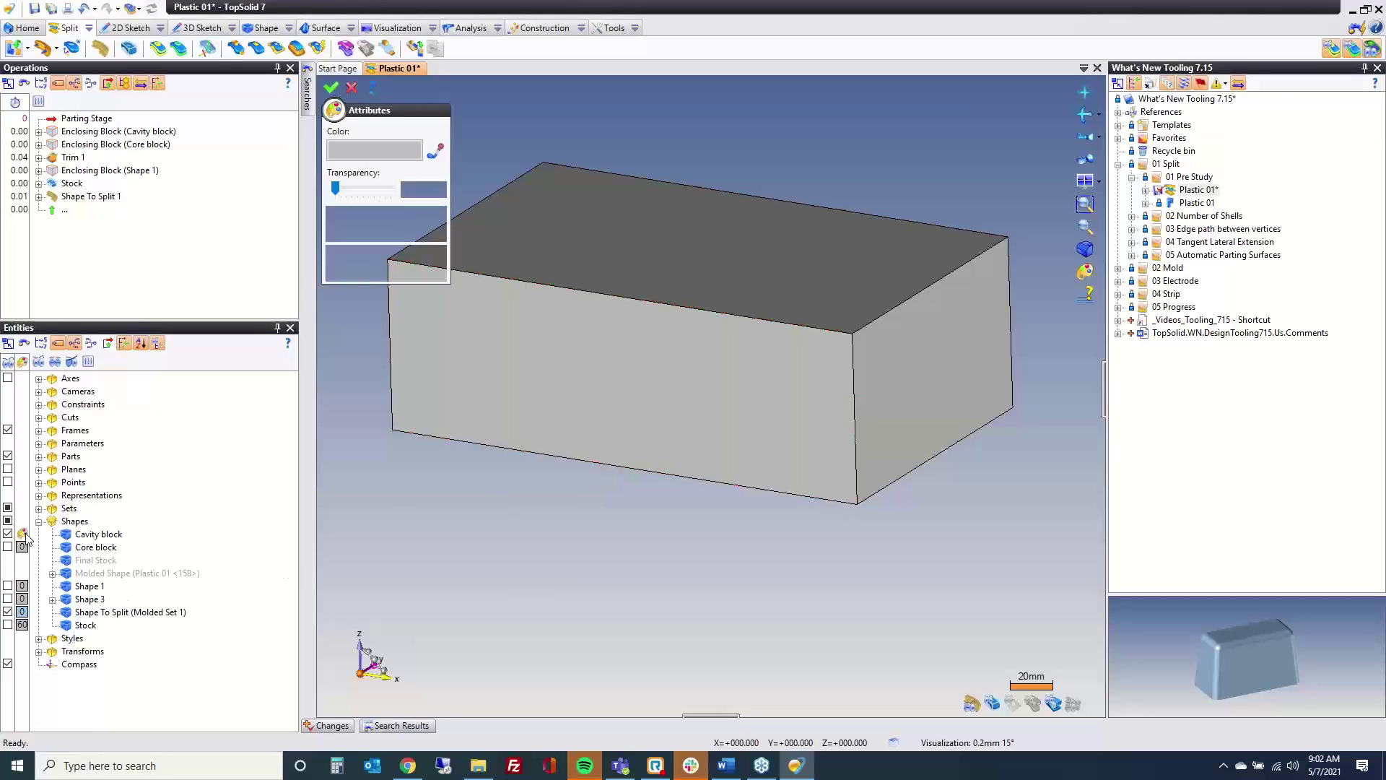
pyautogui.click(361, 150)
pyautogui.click(566, 217)
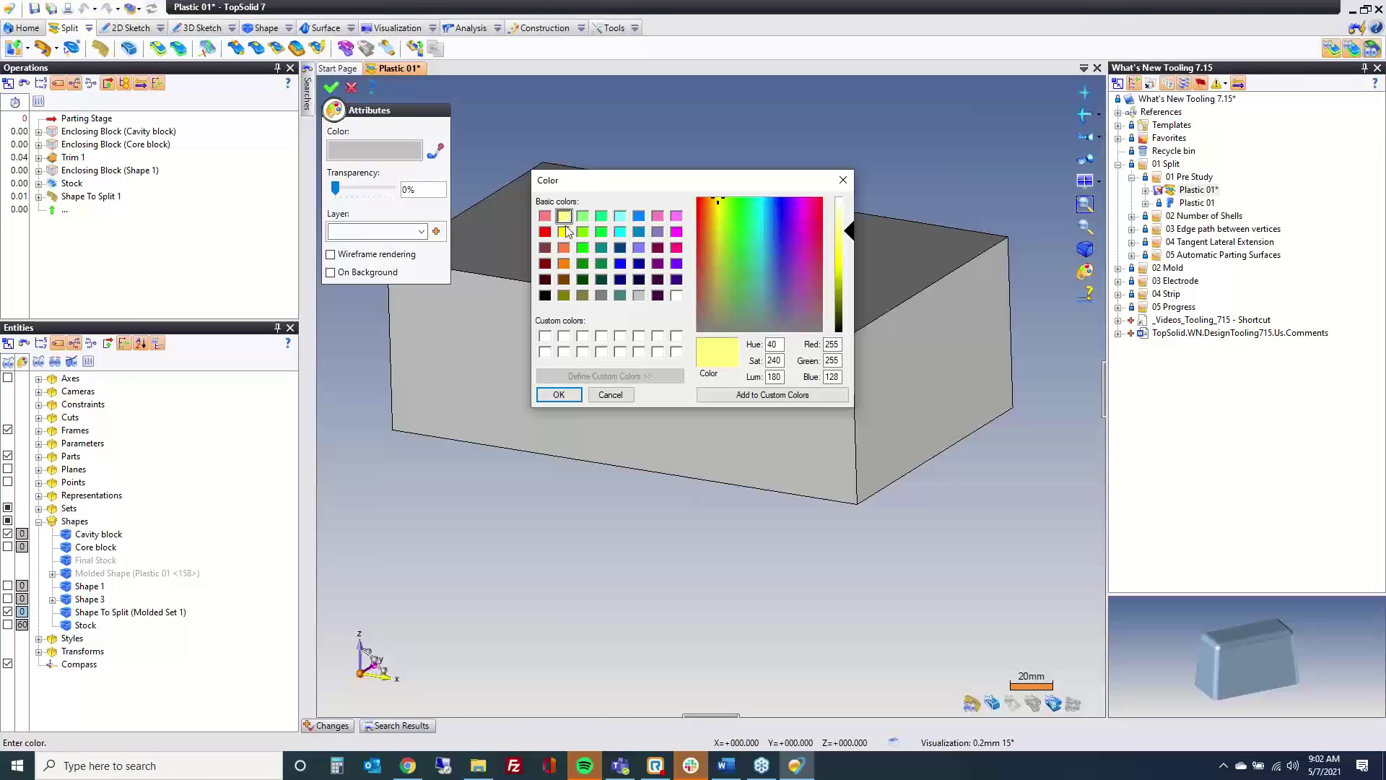
pyautogui.click(560, 392)
pyautogui.moveTo(335, 189); pyautogui.dragTo(352, 188)
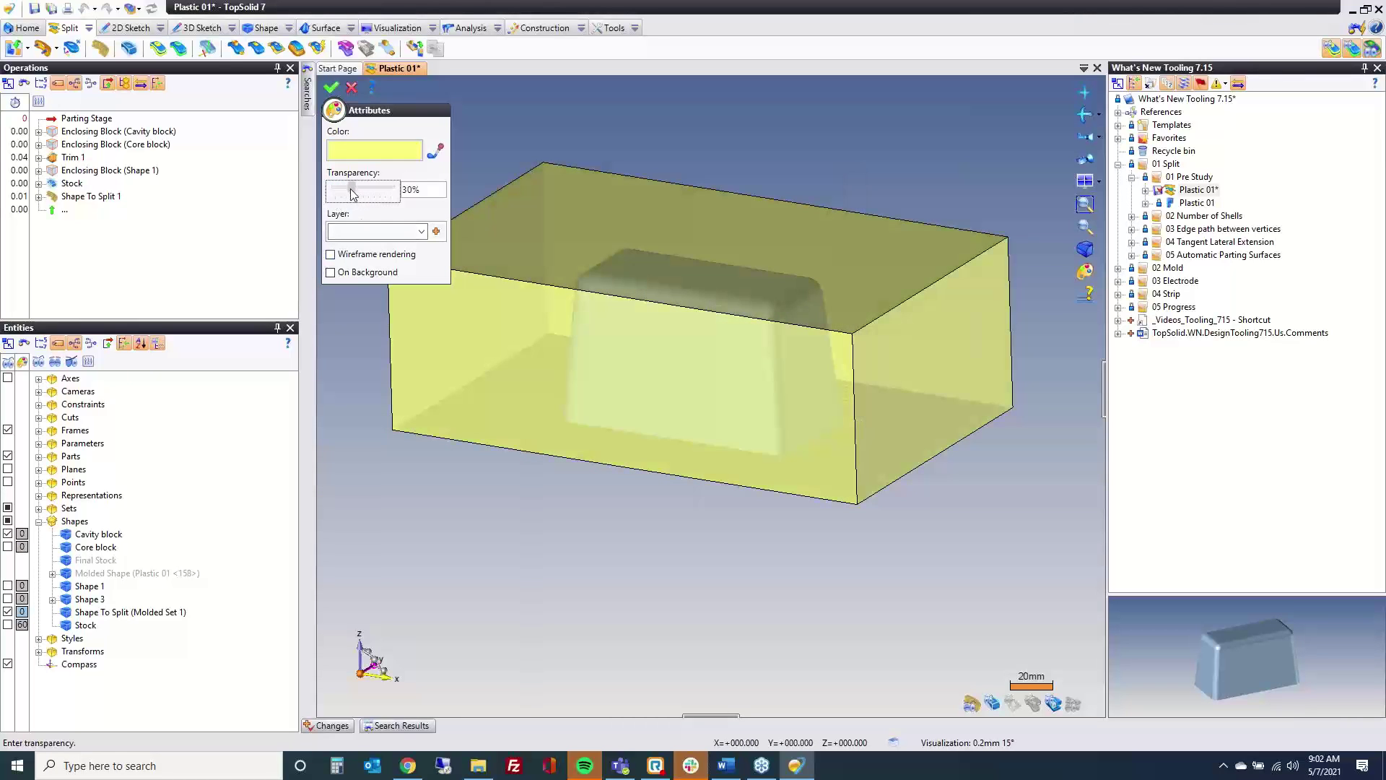
pyautogui.click(331, 88)
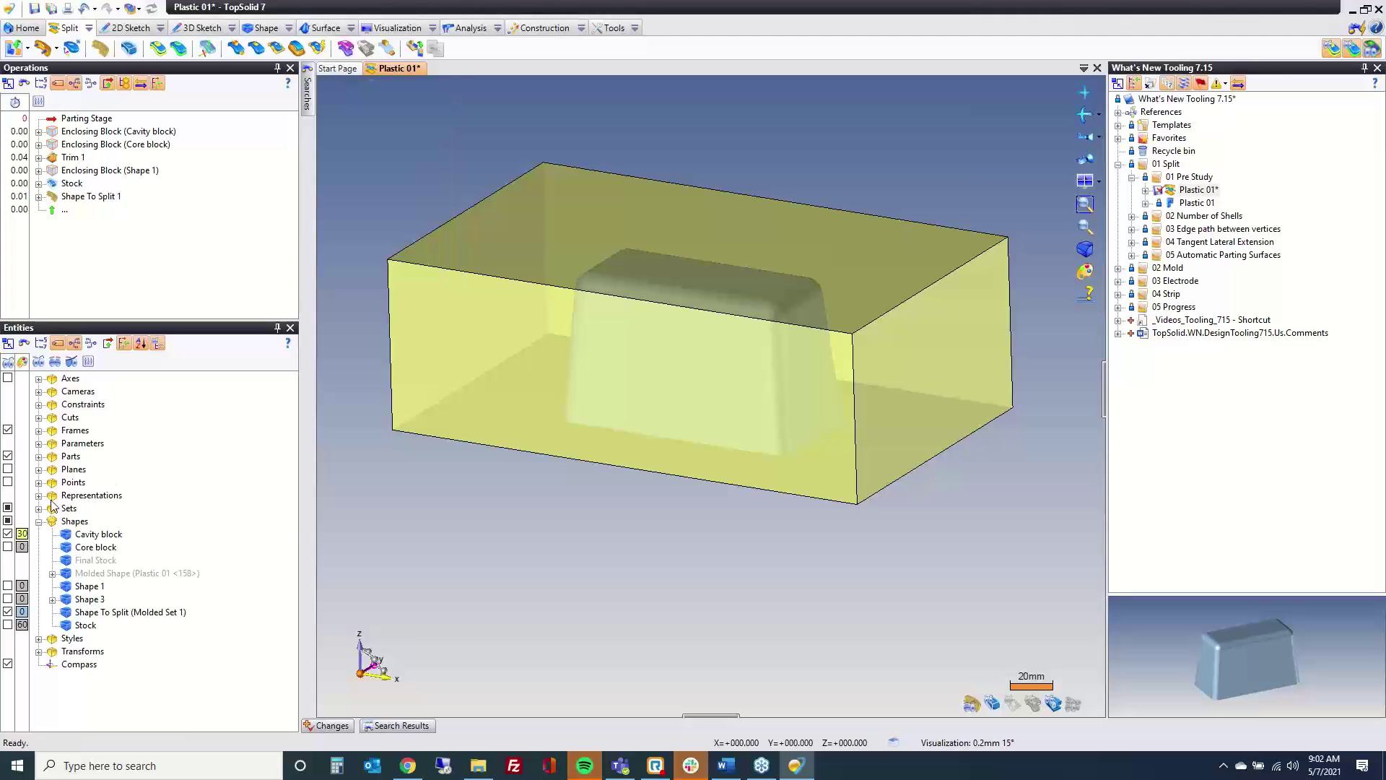
# Show the core block in place of the cavity block and set its color to cyan with 80% transparency.
pyautogui.click(7, 546)
pyautogui.click(8, 534)
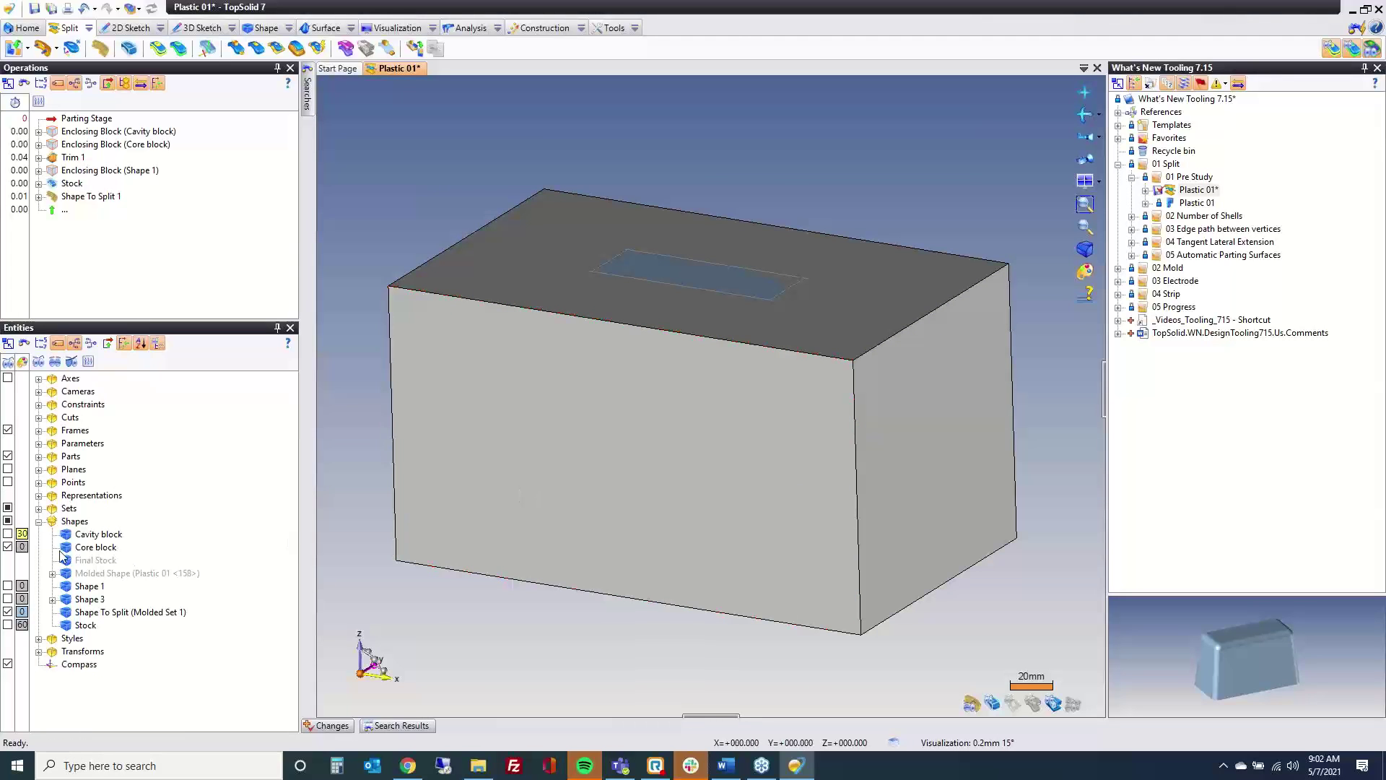
pyautogui.click(22, 548)
pyautogui.click(361, 150)
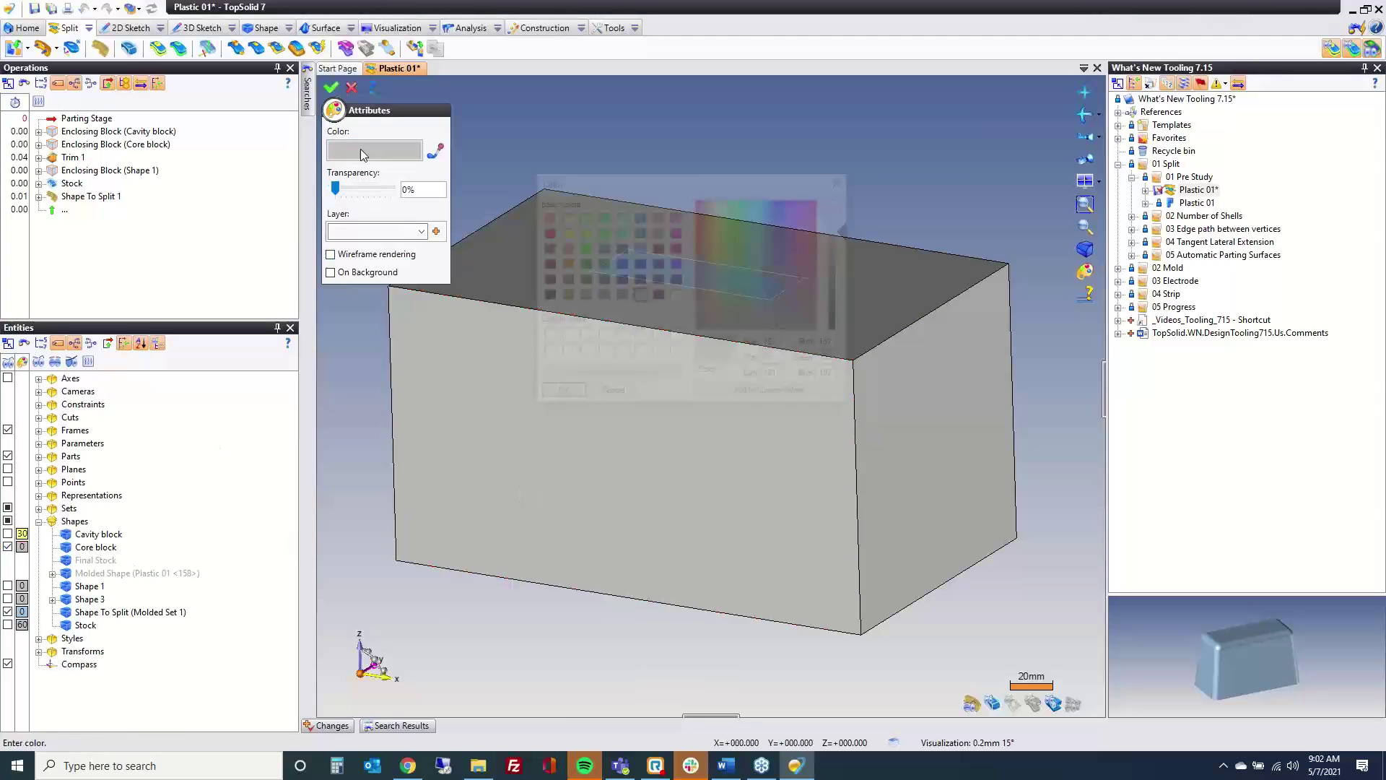
pyautogui.click(620, 231)
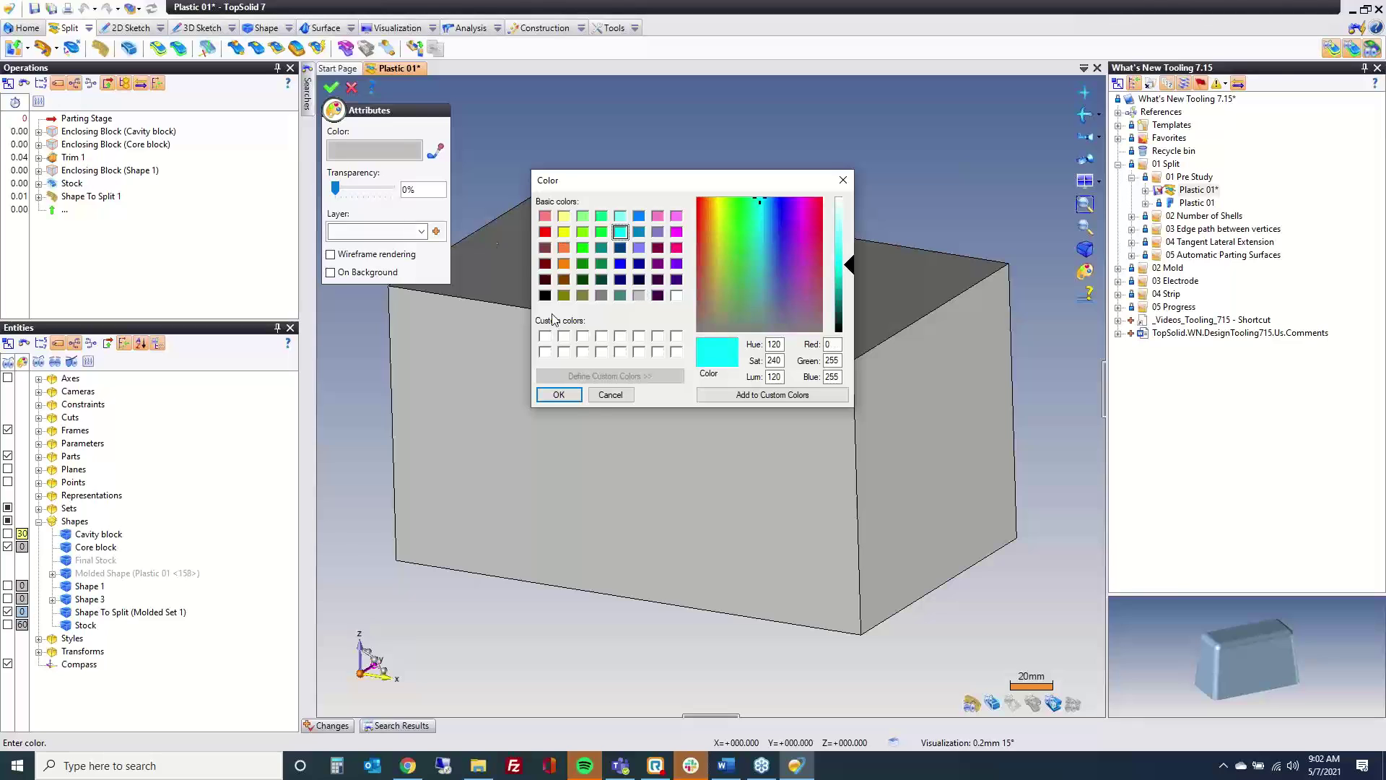
pyautogui.click(559, 395)
pyautogui.moveTo(336, 189); pyautogui.dragTo(379, 189)
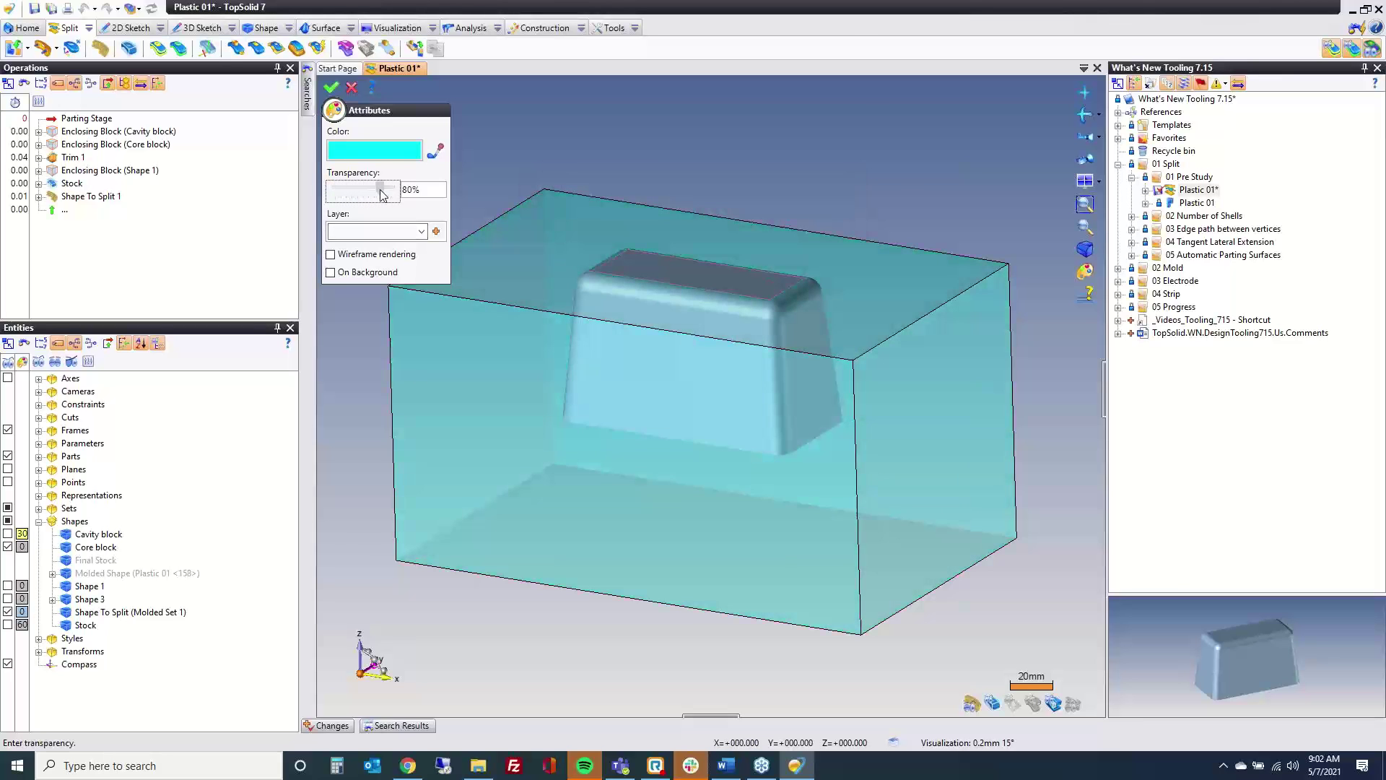
pyautogui.click(331, 86)
# Show the cavity block together with the core block and activate Cut 1 to section the model.
pyautogui.click(7, 533)
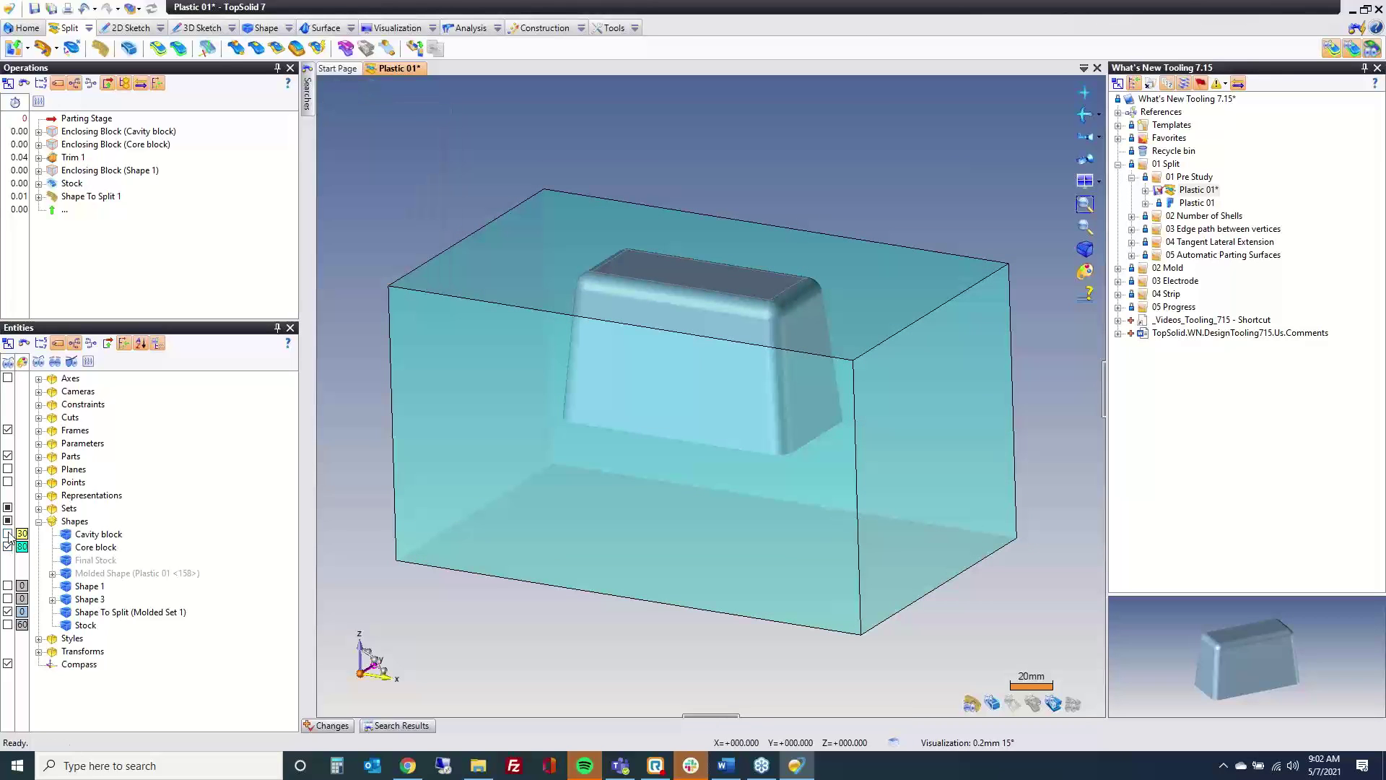
pyautogui.moveTo(514, 660)
pyautogui.mouseDown(button='middle')
pyautogui.moveTo(517, 582)
pyautogui.moveTo(514, 661)
pyautogui.mouseUp(button='middle')
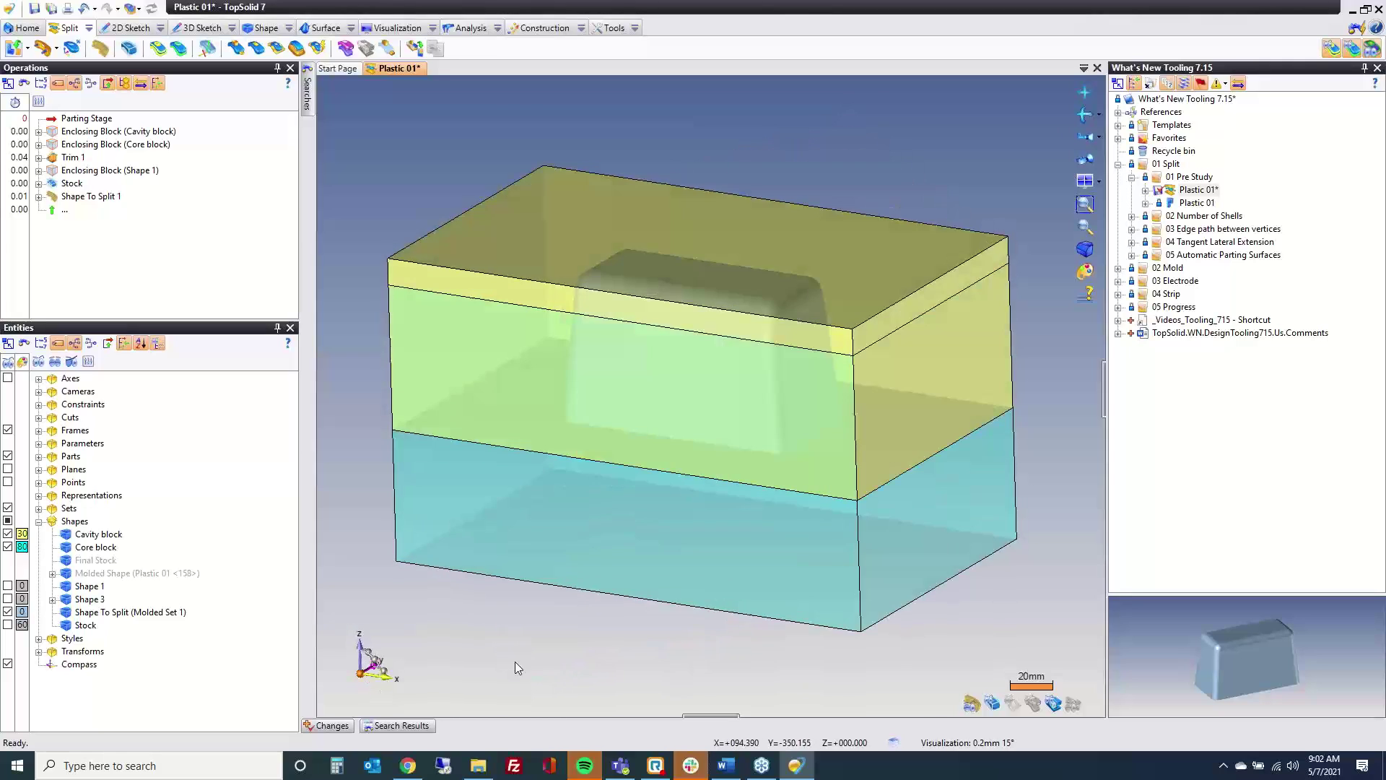
pyautogui.click(39, 417)
pyautogui.rightClick(90, 432)
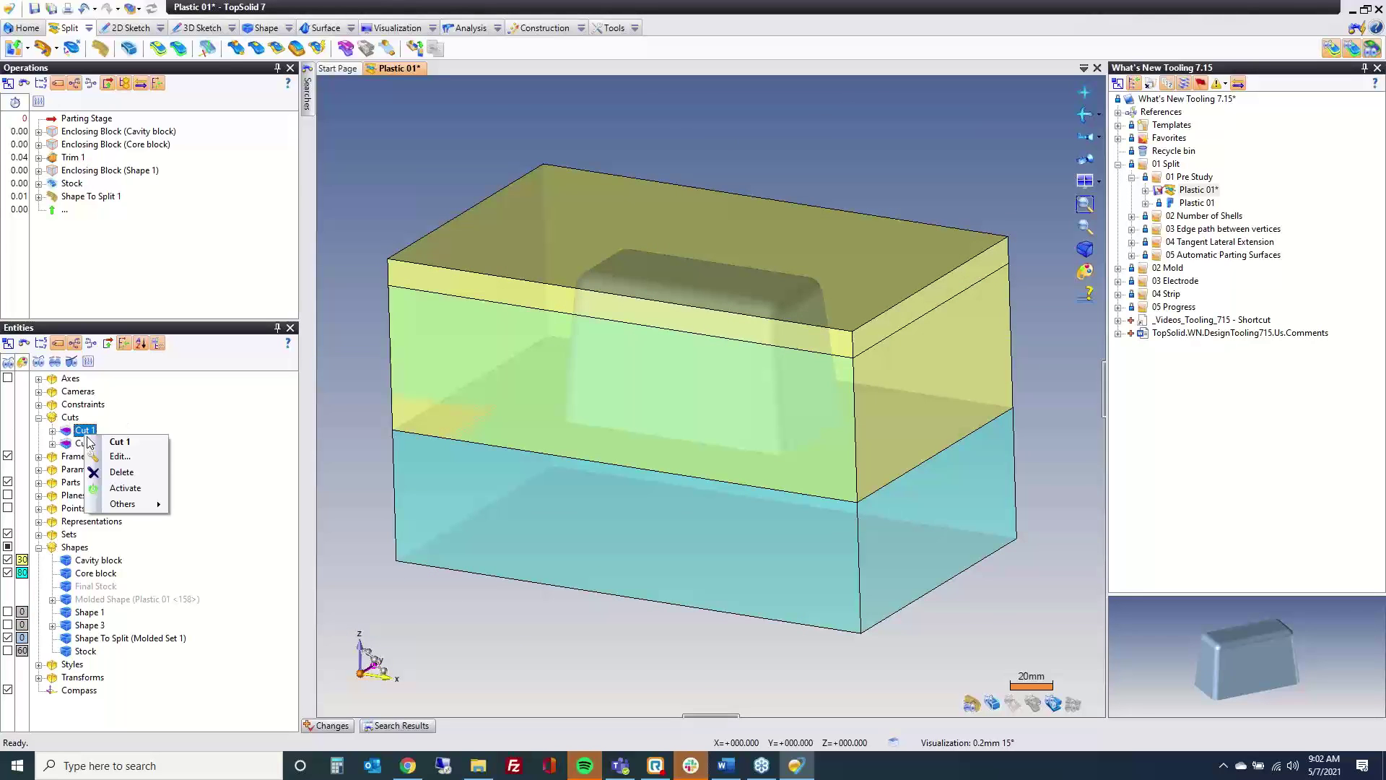
pyautogui.click(123, 484)
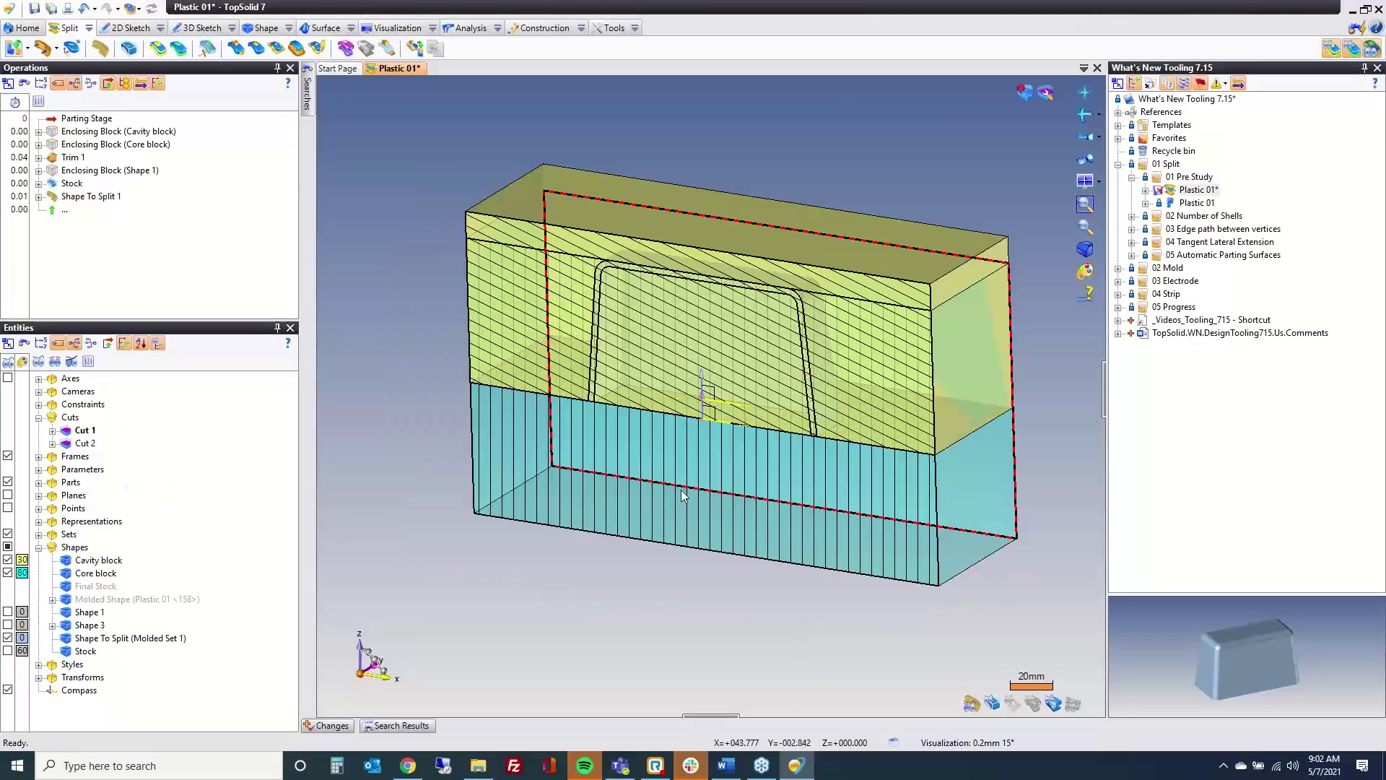
# Examine the sectioned cavity block and core block one at a time around the molded part.
pyautogui.click(7, 572)
pyautogui.moveTo(483, 601)
pyautogui.mouseDown(button='middle')
pyautogui.moveTo(501, 544)
pyautogui.moveTo(485, 600)
pyautogui.mouseUp(button='middle')
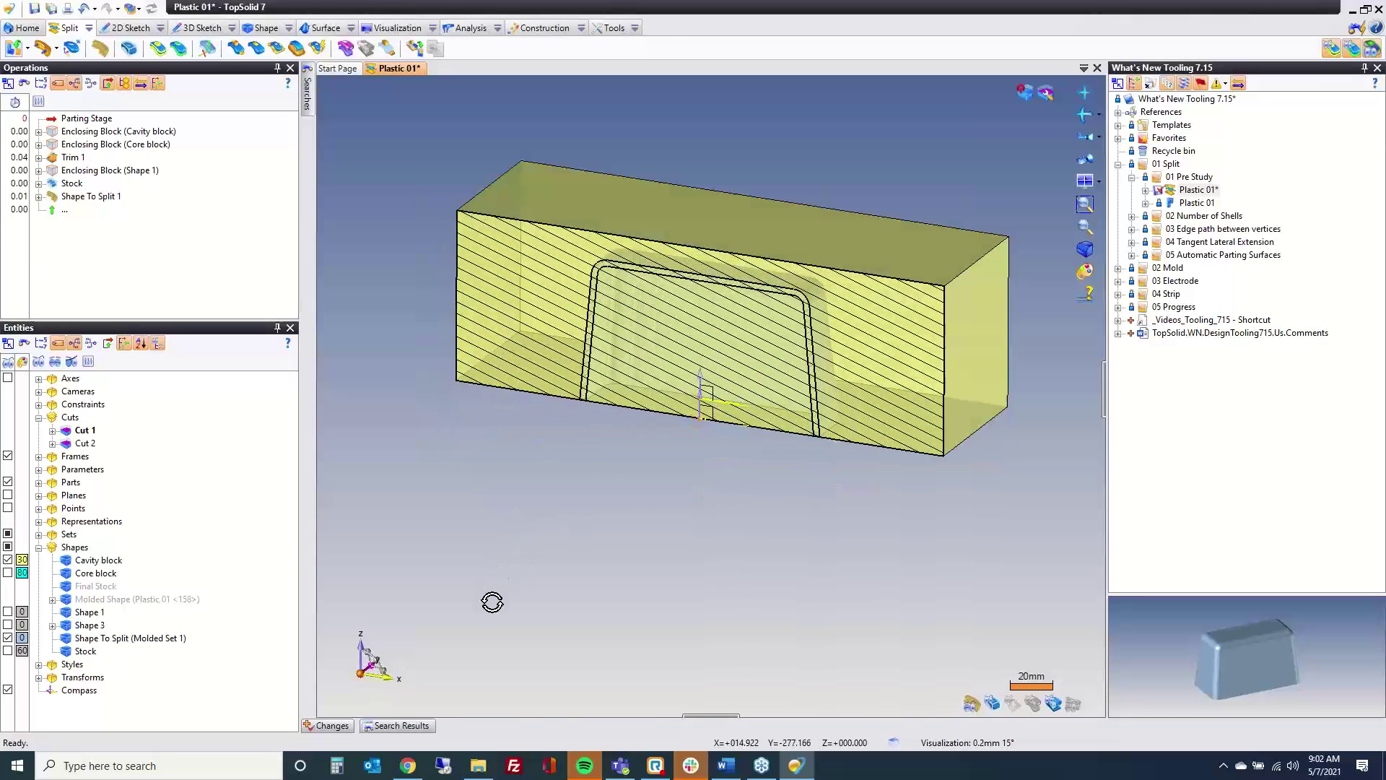
pyautogui.click(7, 573)
pyautogui.click(7, 560)
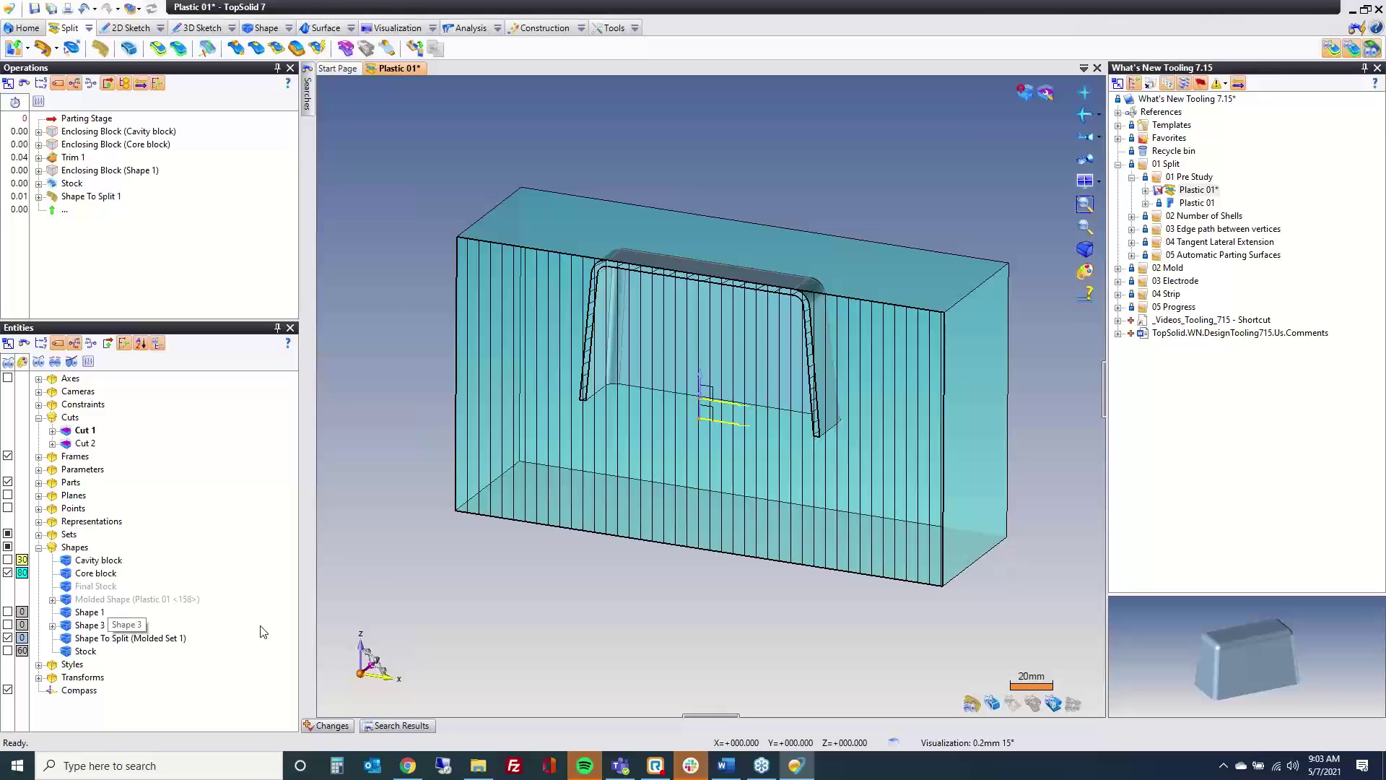
# Deactivate the section cut and close Plastic 01 without saving the changes.
pyautogui.click(1022, 92)
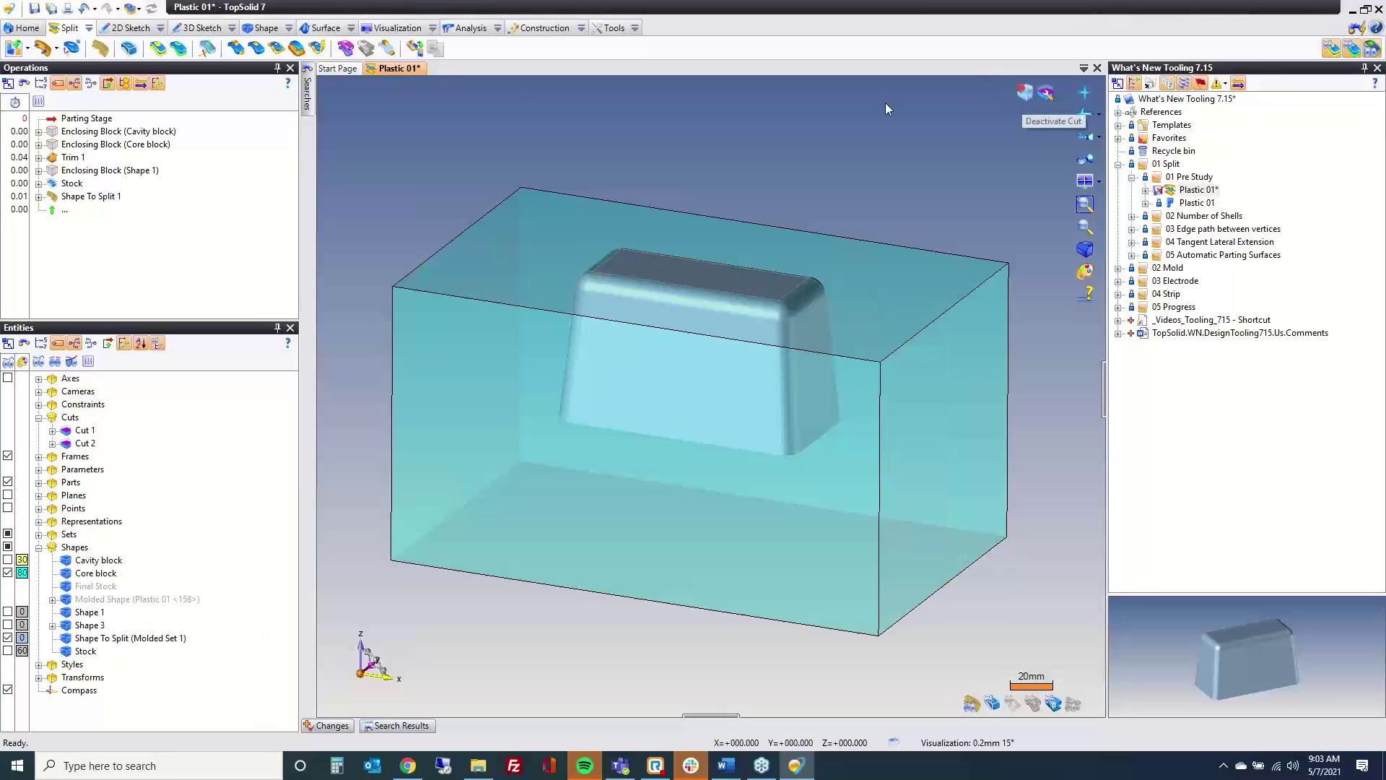
pyautogui.middleClick(404, 70)
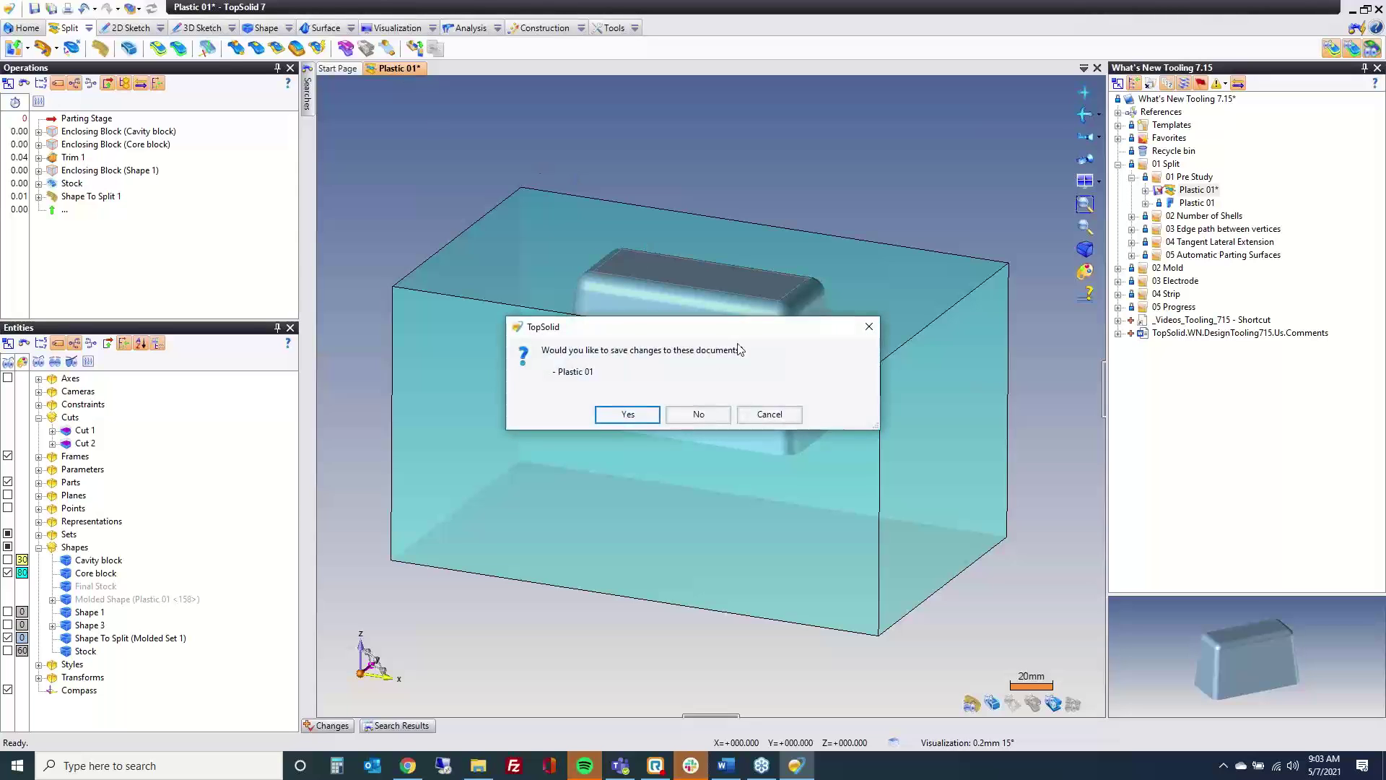
pyautogui.click(696, 416)
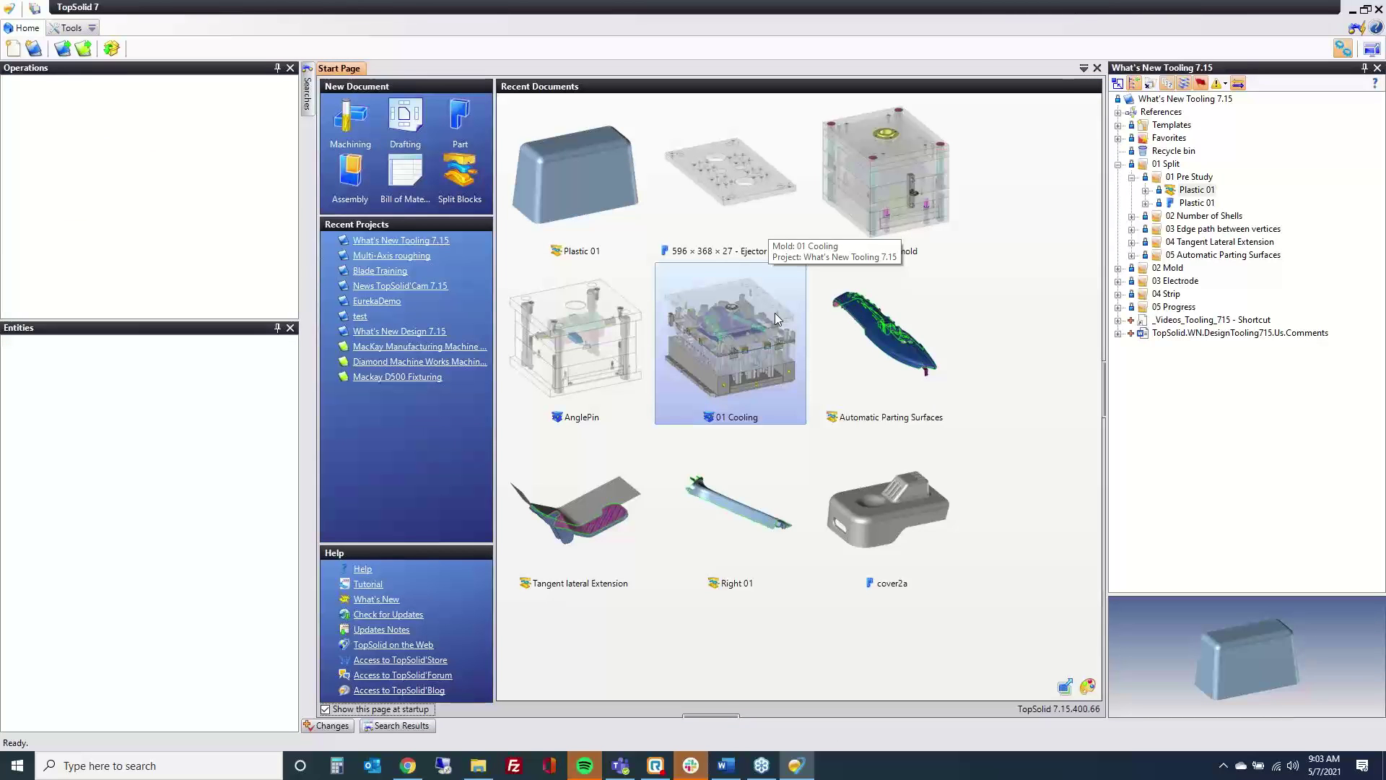
# Open the cover2a part from the Sample 2 folder under 02 Number of Shells.
pyautogui.click(1132, 178)
pyautogui.click(1132, 190)
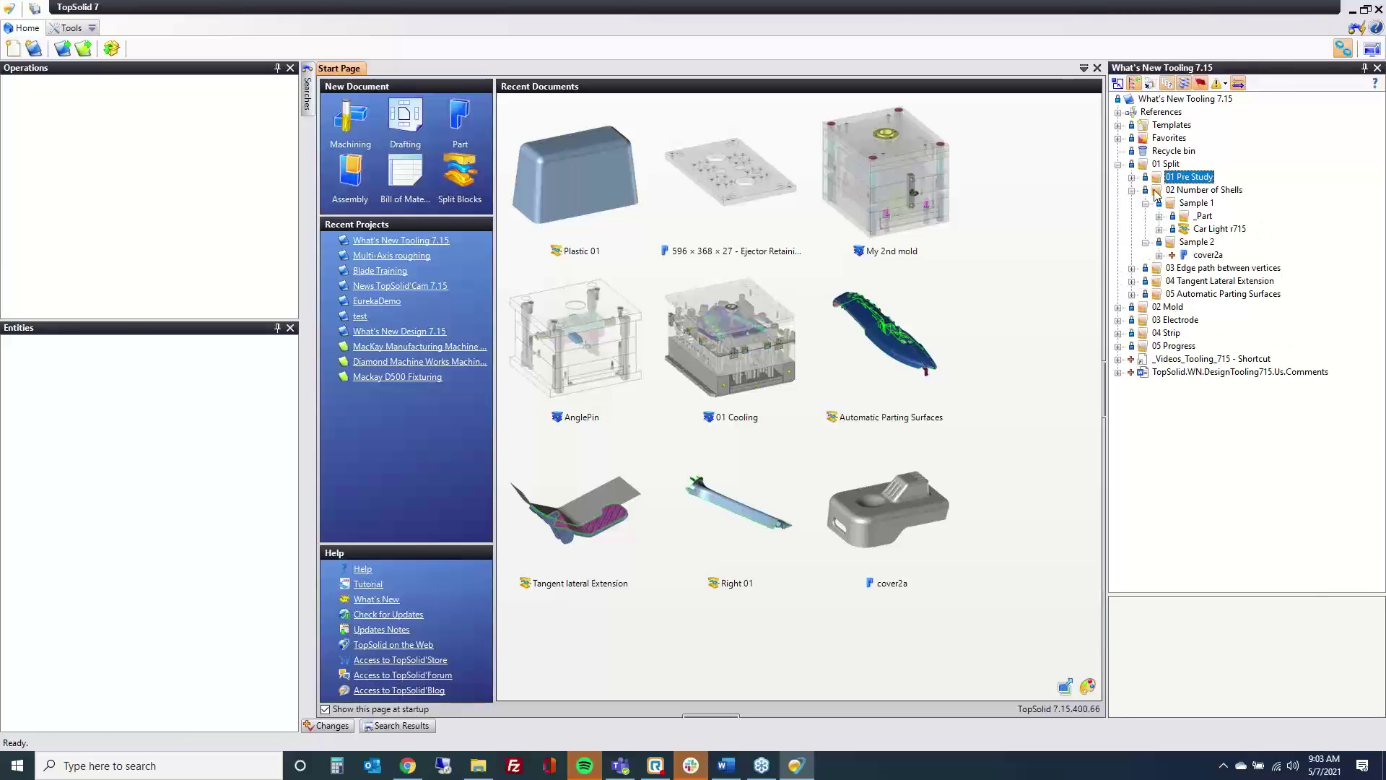
pyautogui.click(1145, 203)
pyautogui.click(1206, 229)
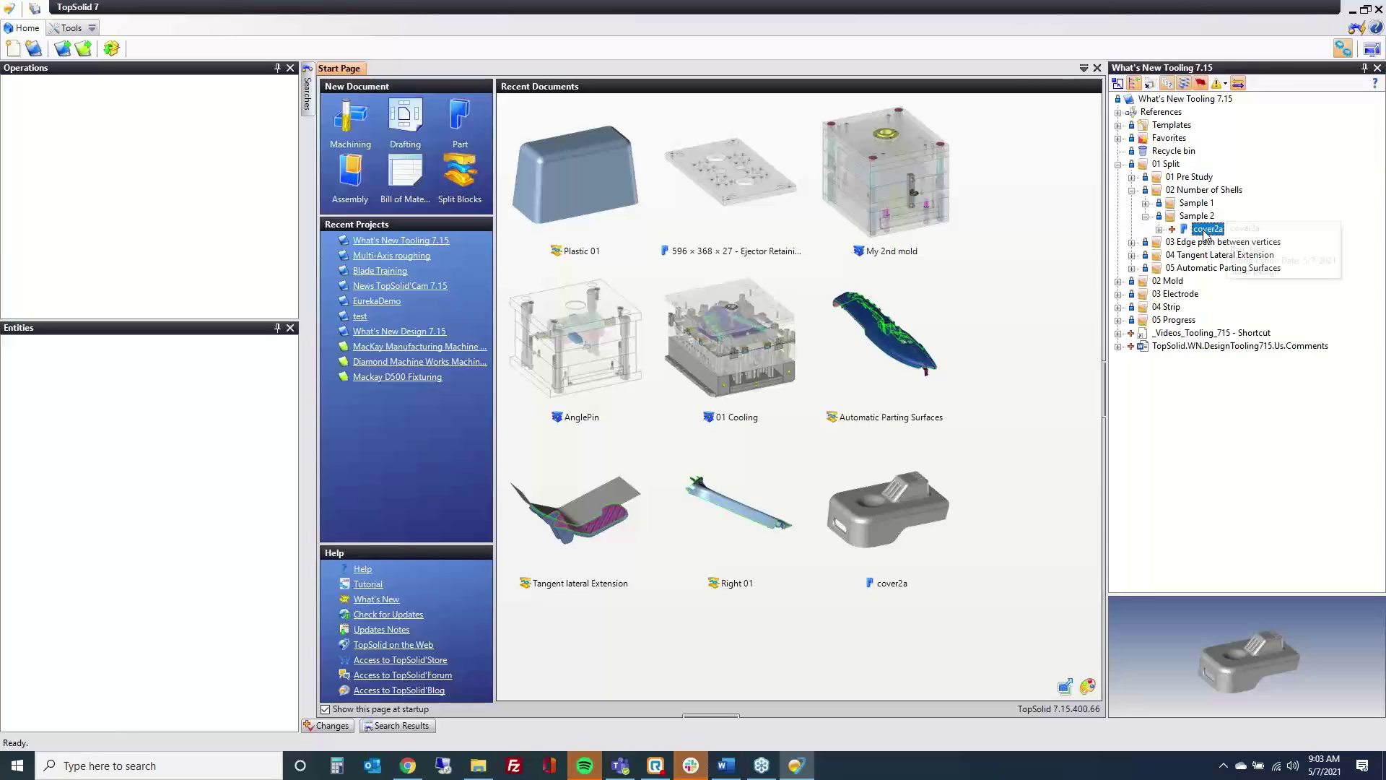
pyautogui.doubleClick(1205, 231)
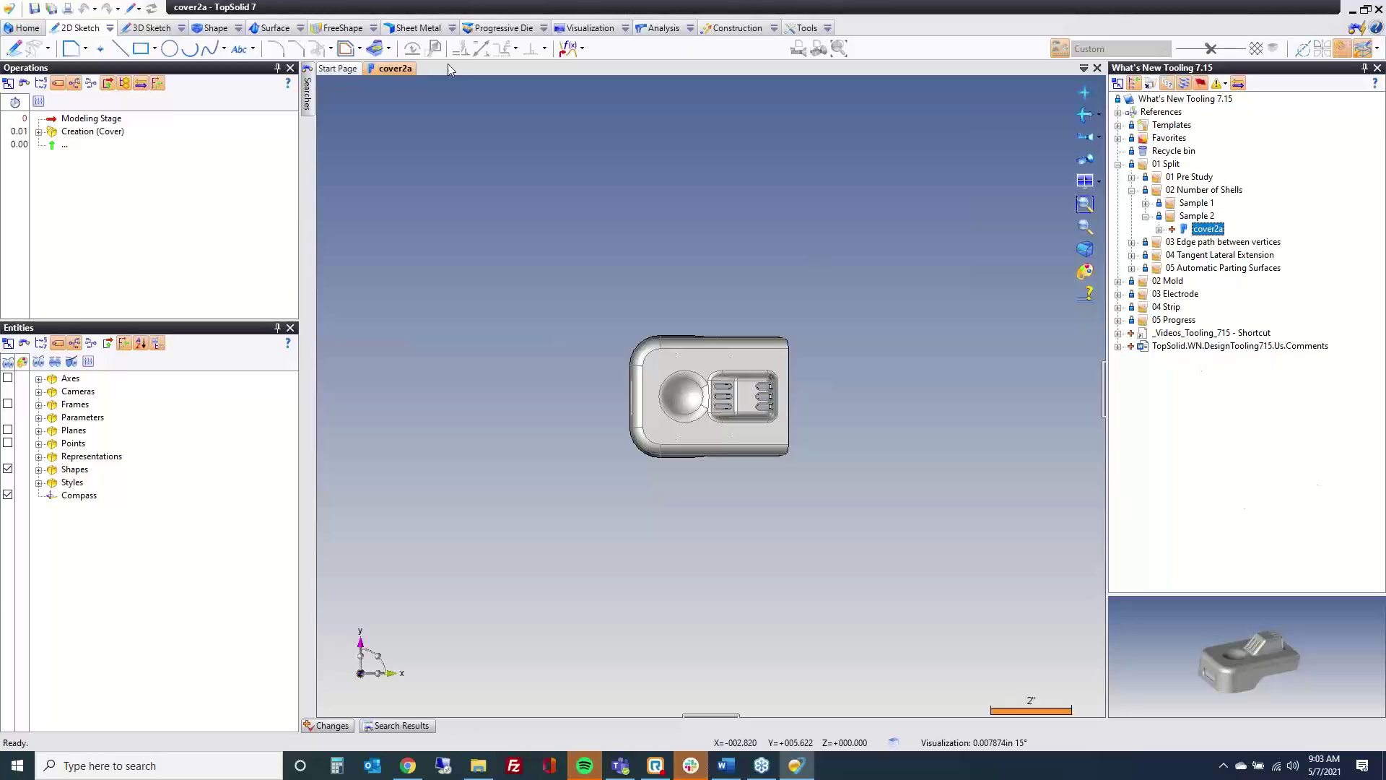
# Create a Split Blocks document from the cover2a part.
pyautogui.rightClick(388, 67)
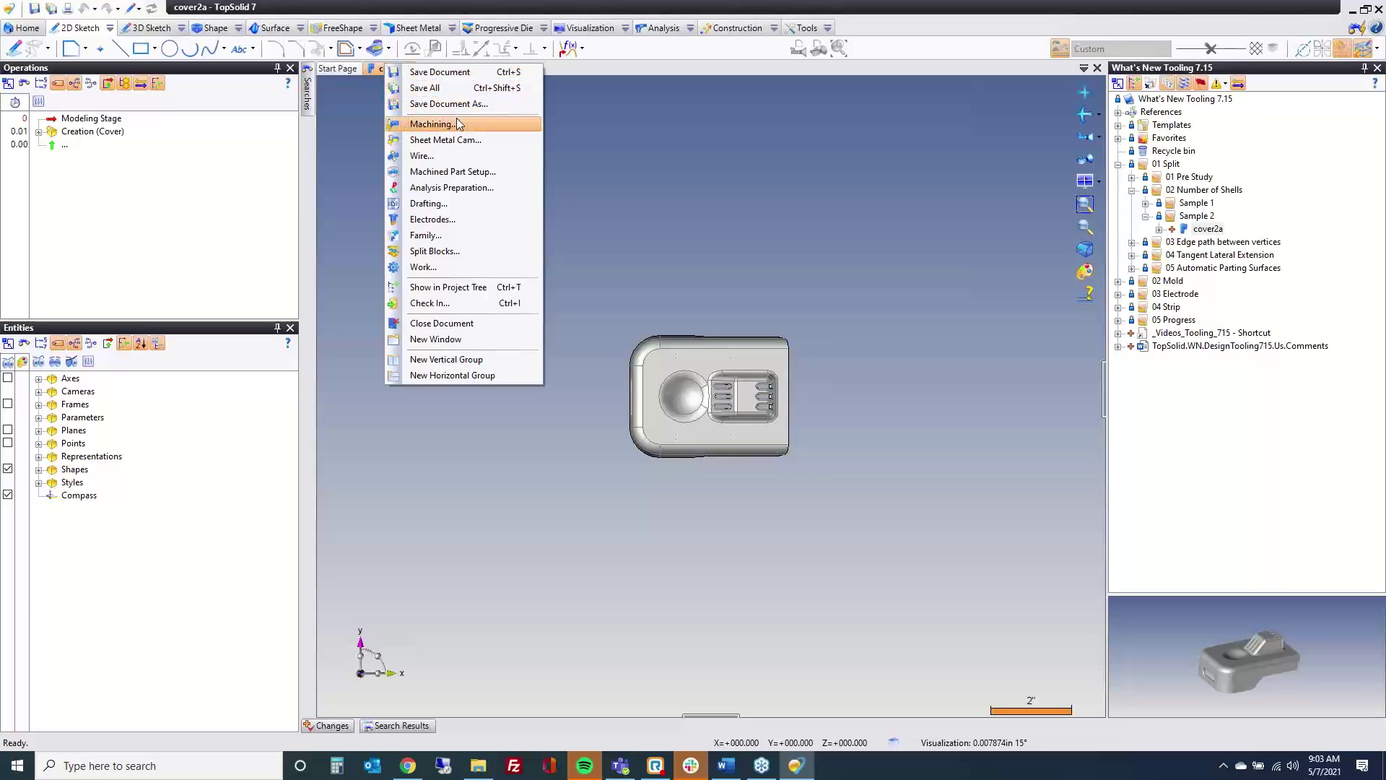
pyautogui.click(447, 252)
pyautogui.click(288, 438)
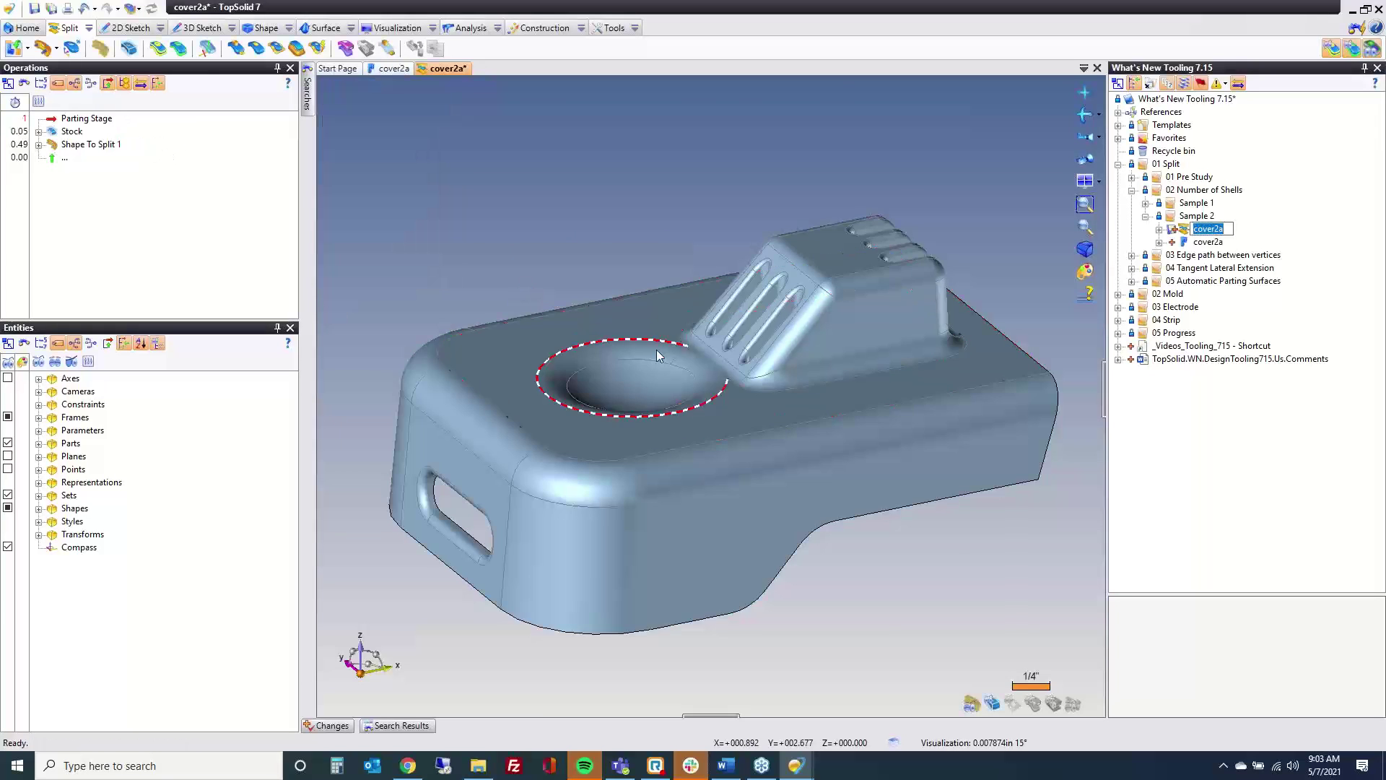
# Compute the candidate edges of the shape to split along the Z molding axis with Speed priority.
pyautogui.scroll(-3, 656, 349)
pyautogui.click(157, 49)
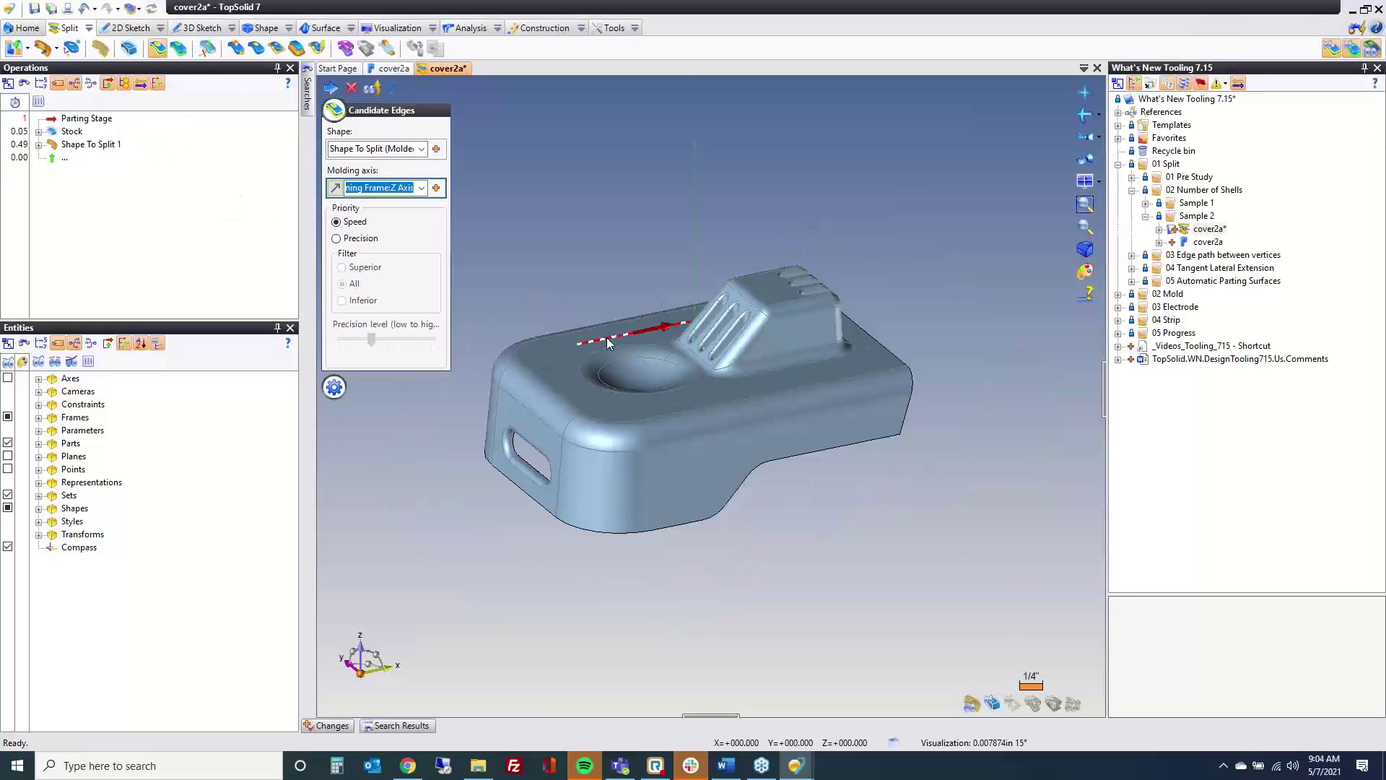
pyautogui.click(330, 88)
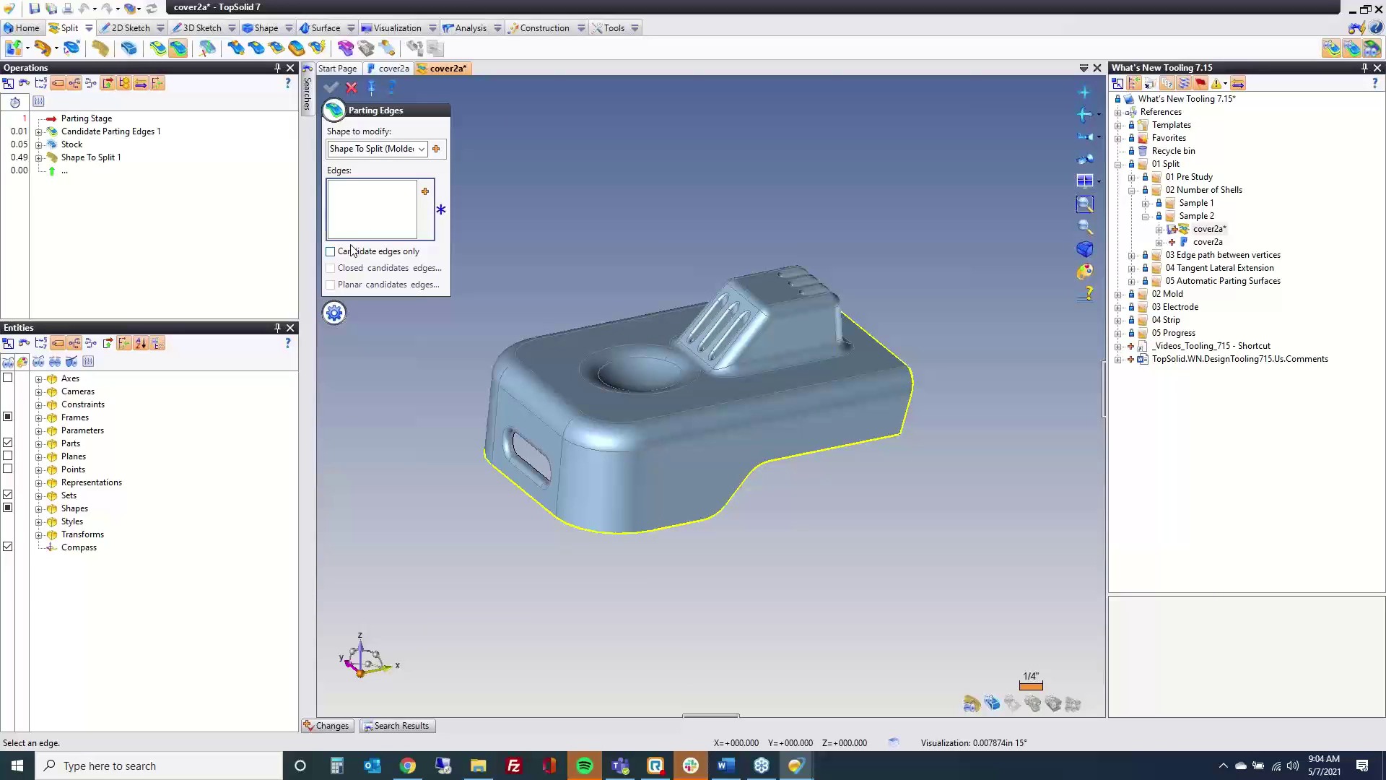
# Create parting edges from the cover's outer rim contour, restricting the selection to candidate edges only.
pyautogui.click(768, 465)
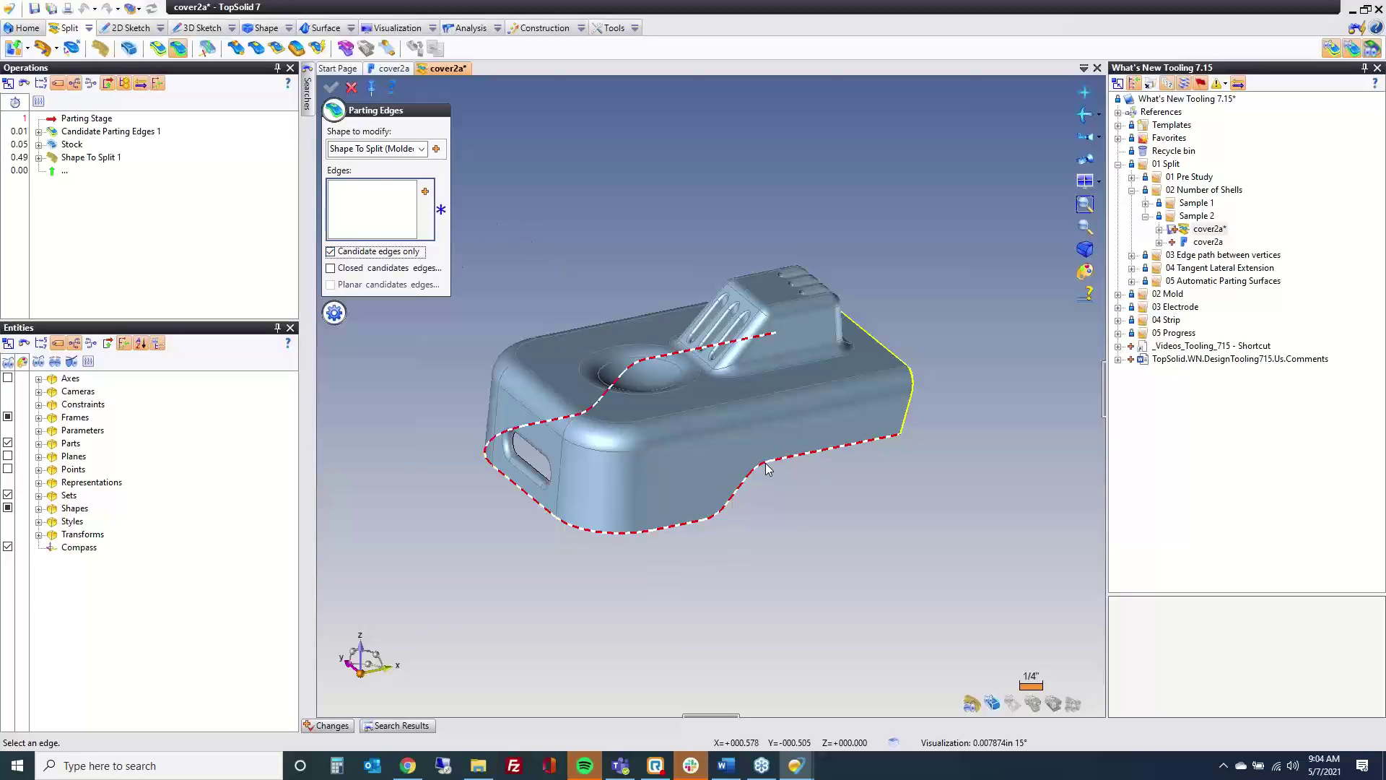
pyautogui.click(1090, 249)
pyautogui.moveTo(1173, 267)
pyautogui.click(963, 273)
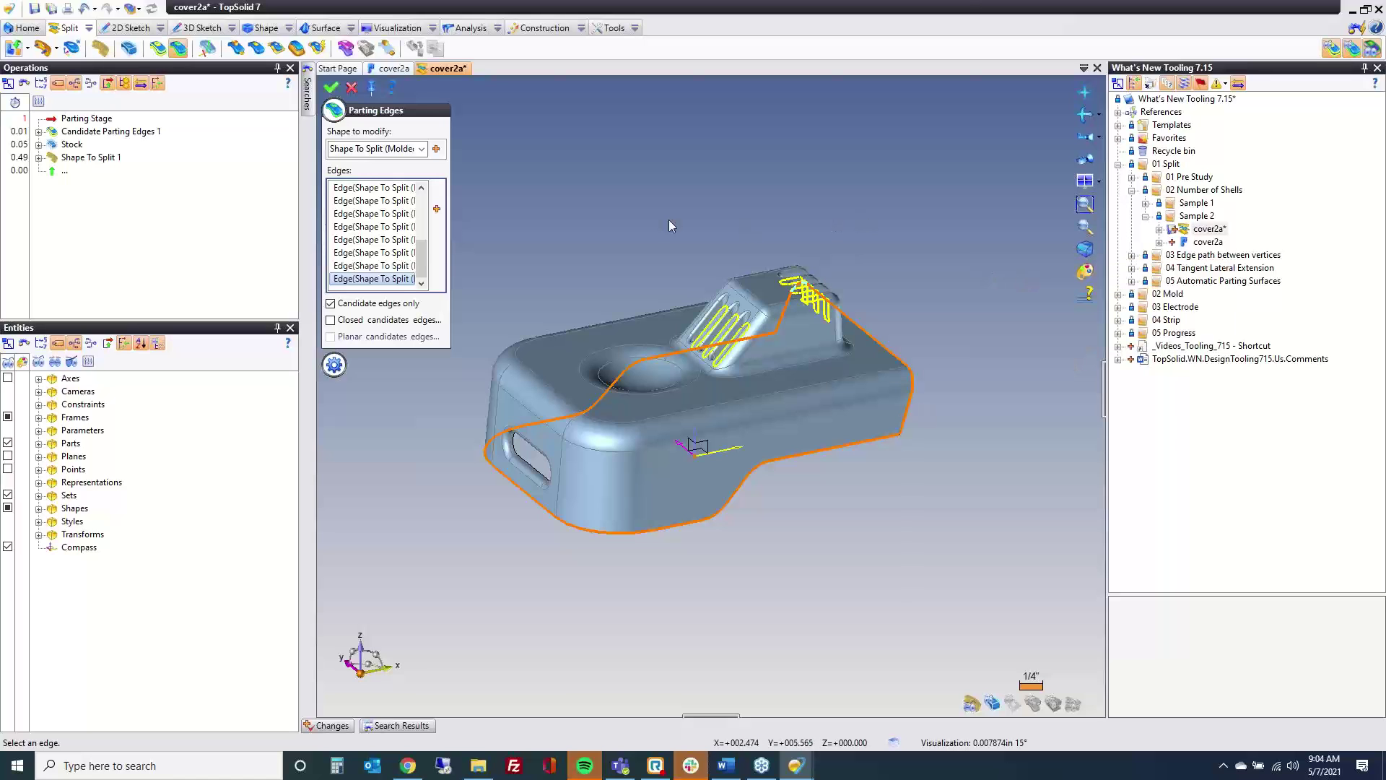
pyautogui.moveTo(668, 220); pyautogui.dragTo(549, 226, button='middle')
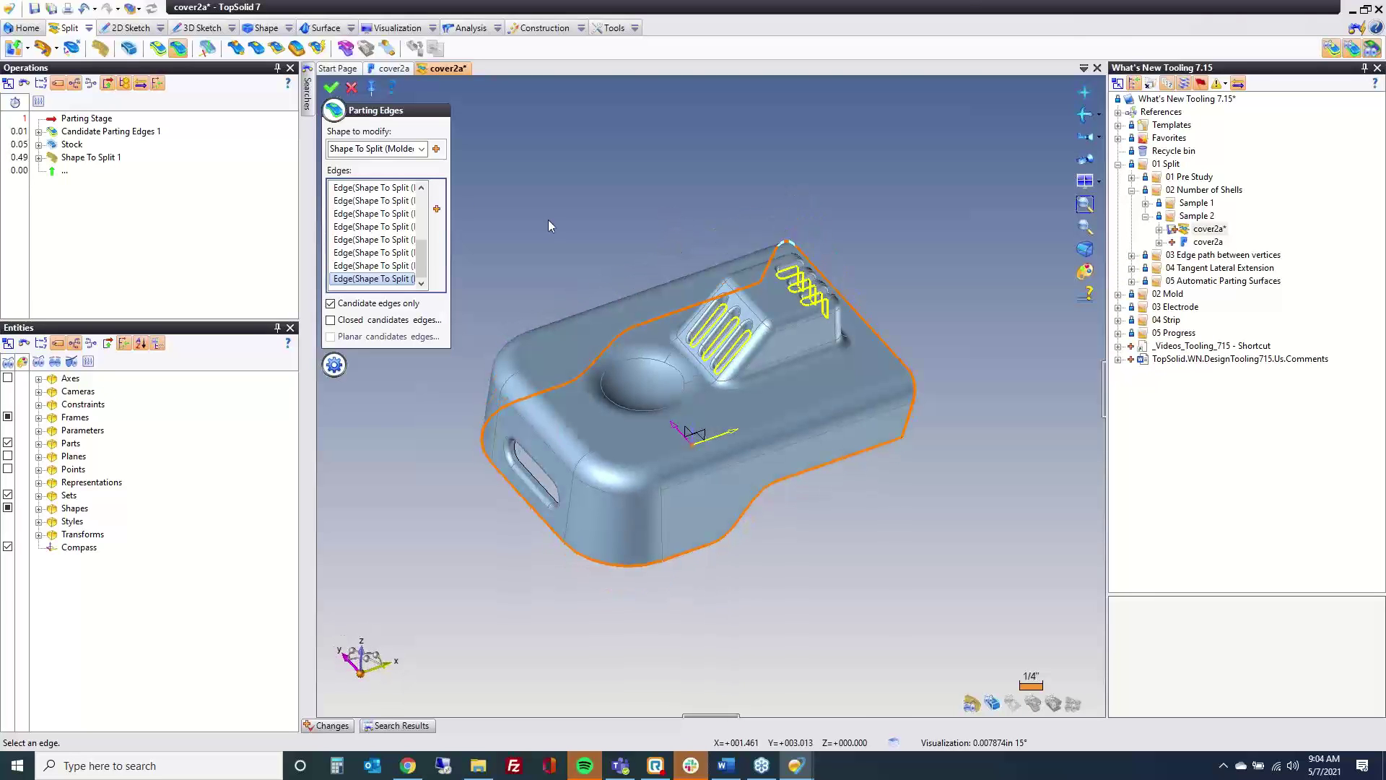
pyautogui.click(331, 88)
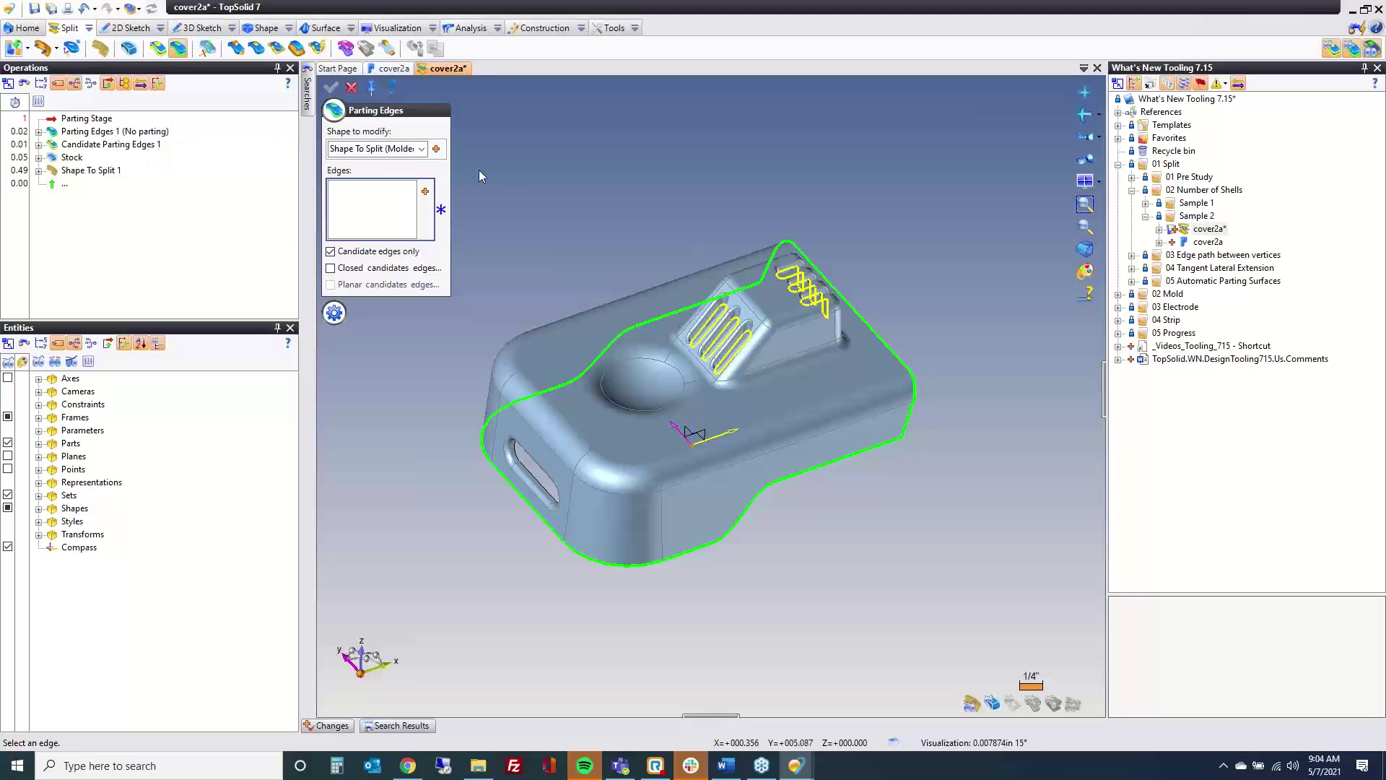
# Create parting edges around the three slots on the sloped face of the raised housing.
pyautogui.moveTo(827, 269); pyautogui.dragTo(736, 310, button='middle')
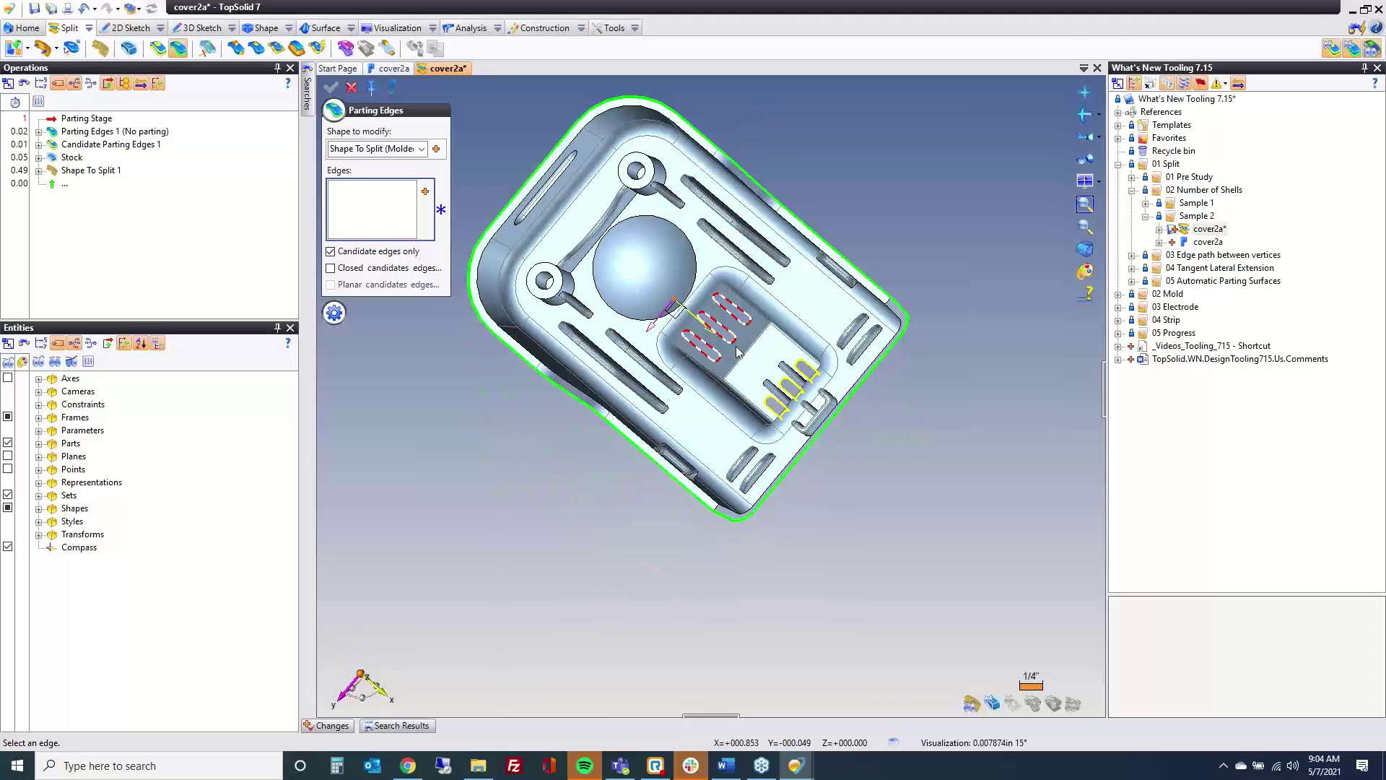
pyautogui.click(746, 339)
pyautogui.rightClick(789, 141)
pyautogui.click(833, 149)
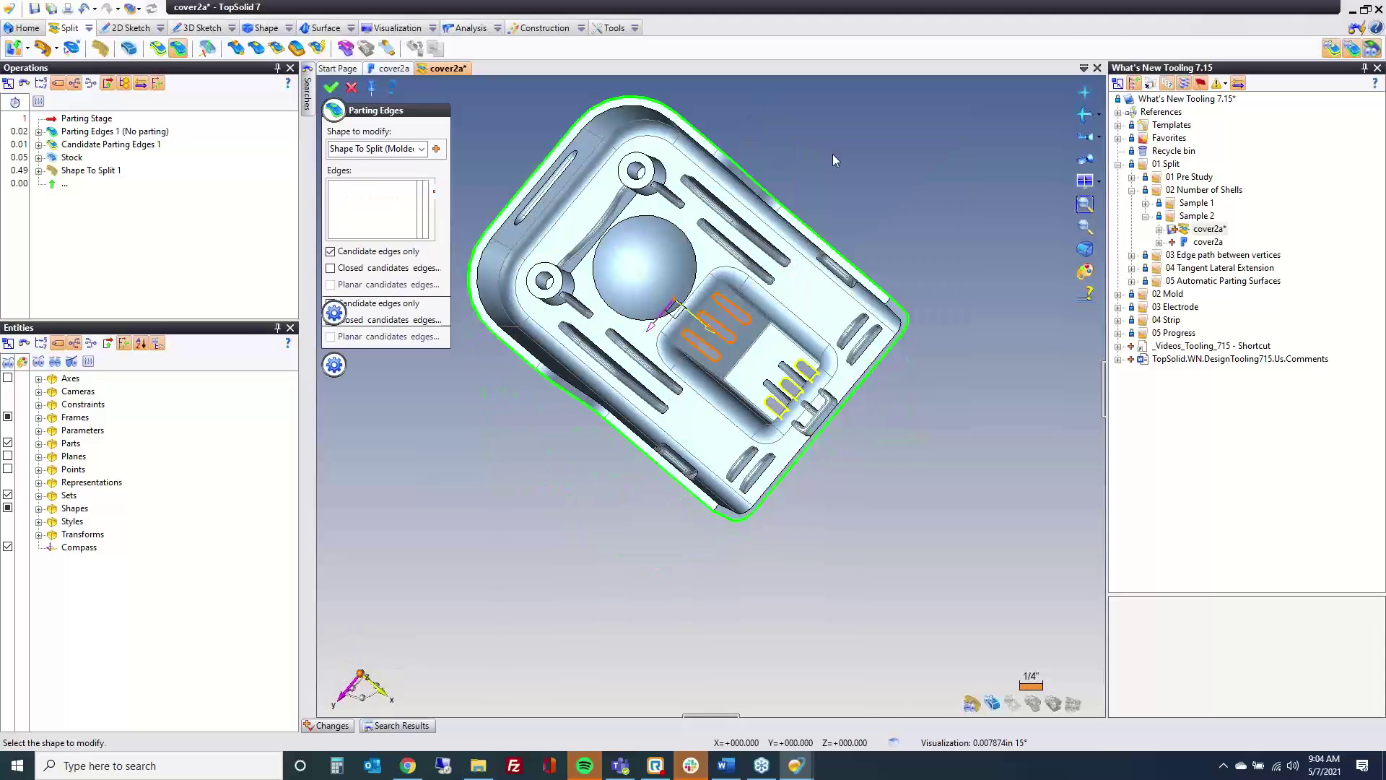
# Create parting edges around the three remaining slots at the rear of the raised housing.
pyautogui.moveTo(731, 518); pyautogui.dragTo(781, 472, button='middle')
pyautogui.click(812, 408)
pyautogui.scroll(5, 812, 408)
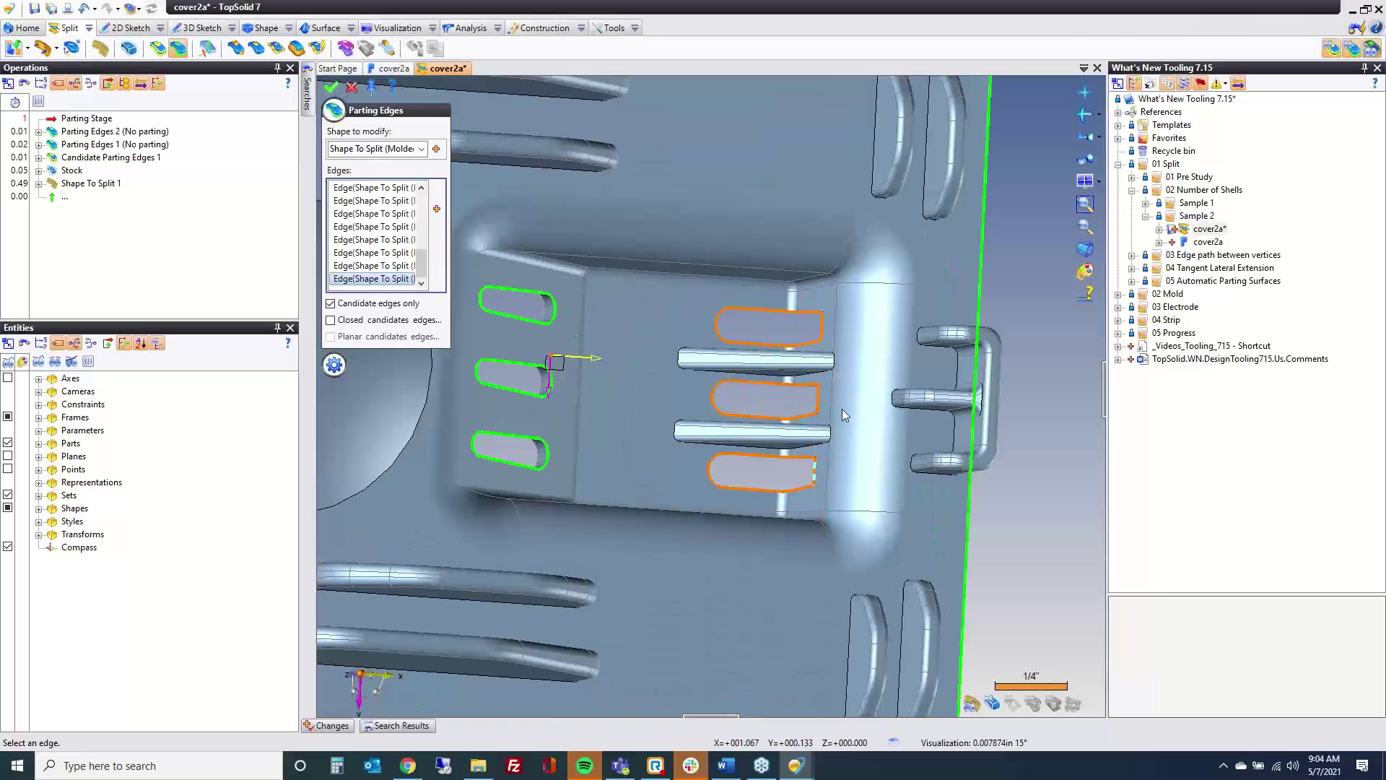
pyautogui.rightClick(842, 409)
pyautogui.click(855, 411)
# Turn off Candidate edges only and create parting edges around the elongated opening in the end wall.
pyautogui.scroll(-5, 826, 464)
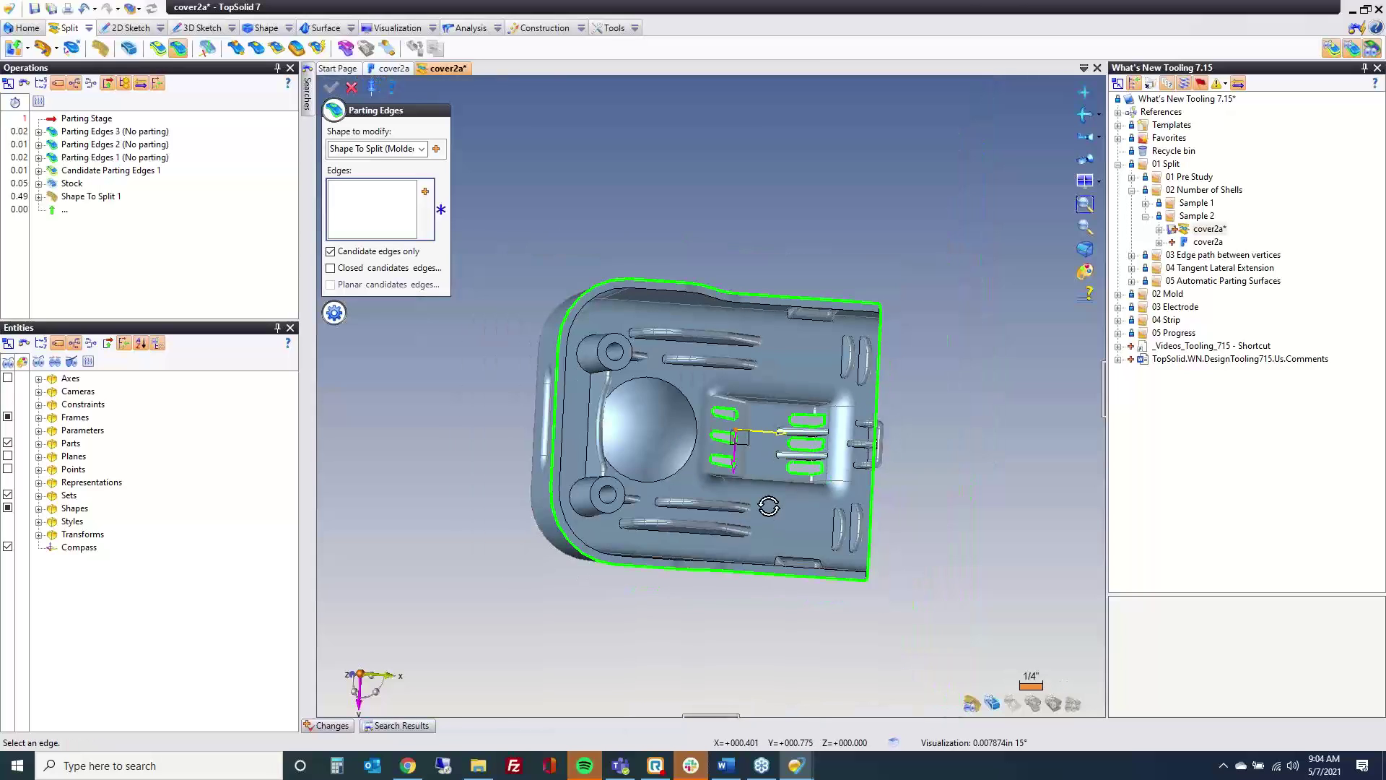
pyautogui.moveTo(826, 463); pyautogui.dragTo(751, 347, button='middle')
pyautogui.click(331, 252)
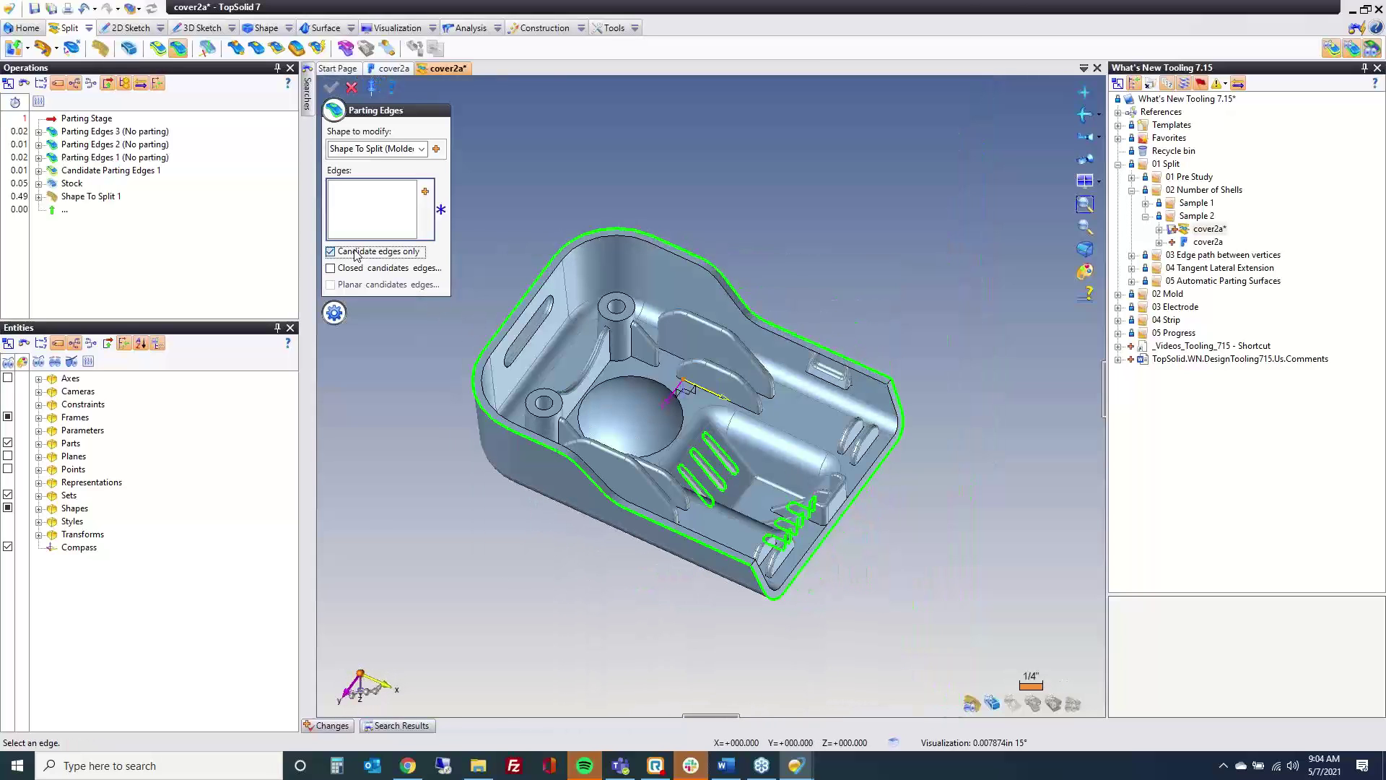
pyautogui.click(534, 345)
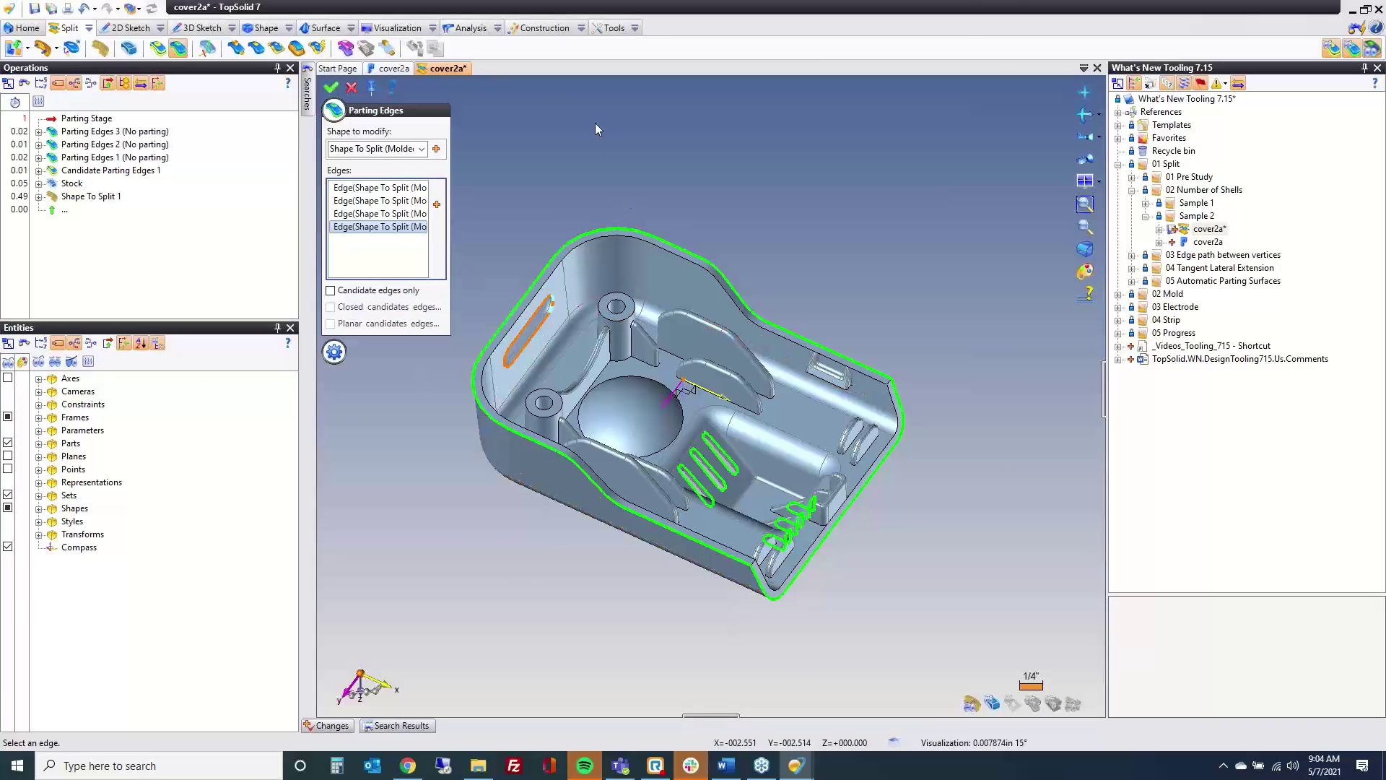
pyautogui.click(330, 88)
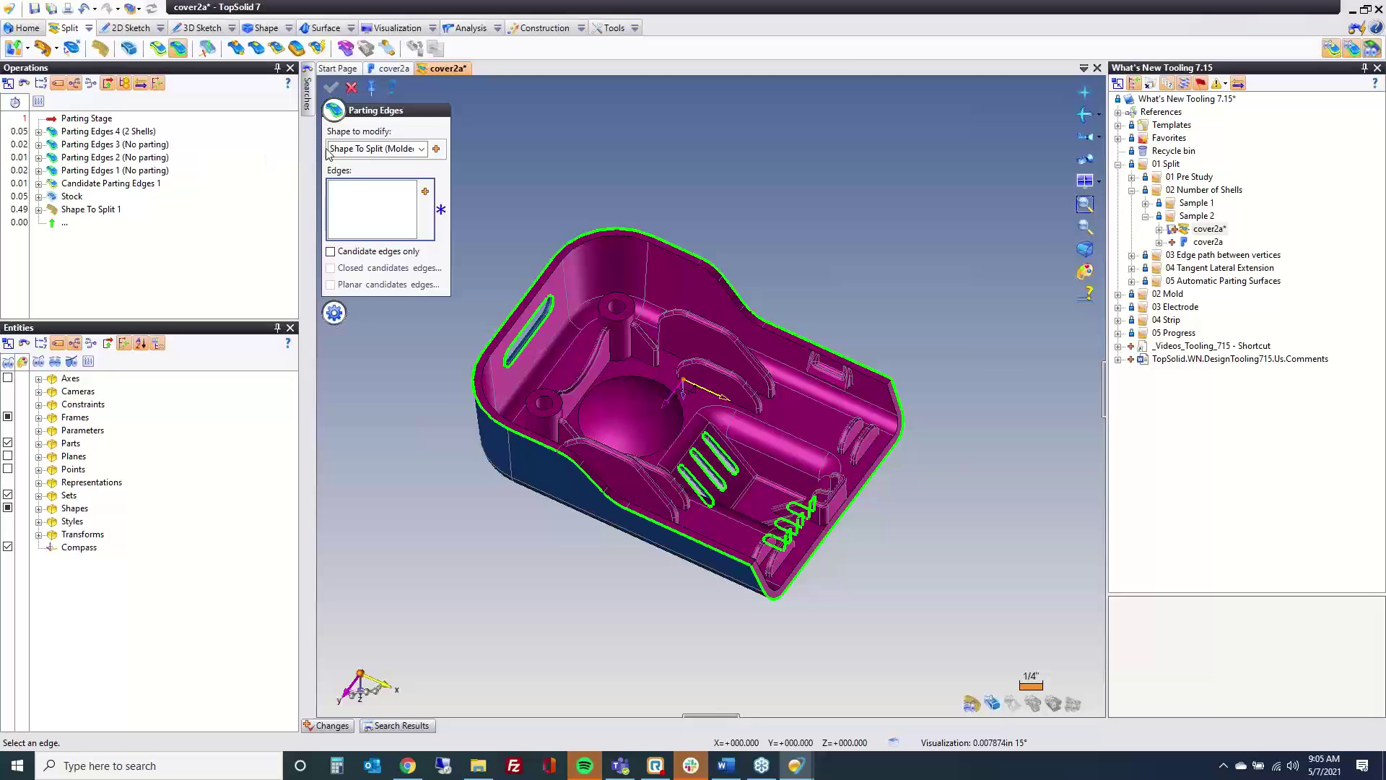
pyautogui.click(351, 87)
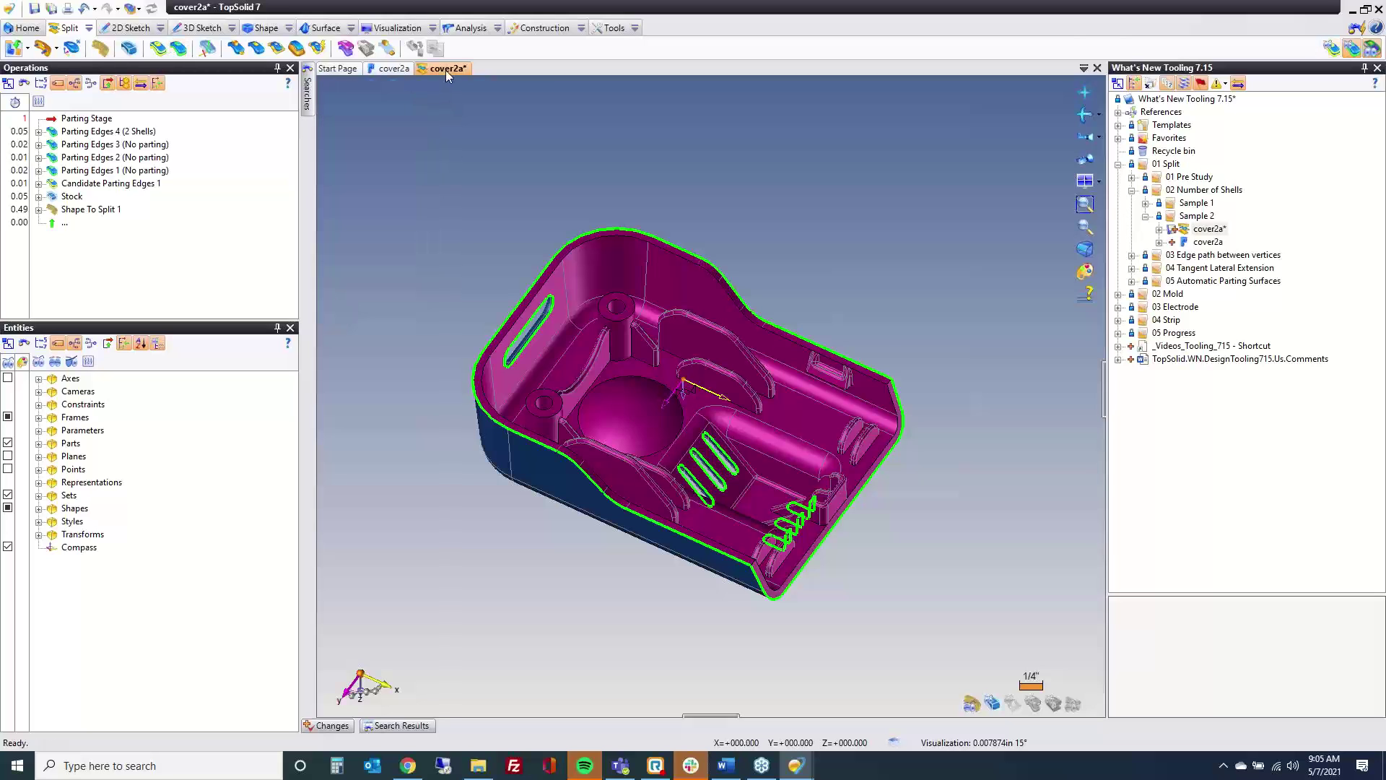
# Close the cover2a split document without saving, and close the cover2a part.
pyautogui.middleClick(444, 71)
pyautogui.click(698, 409)
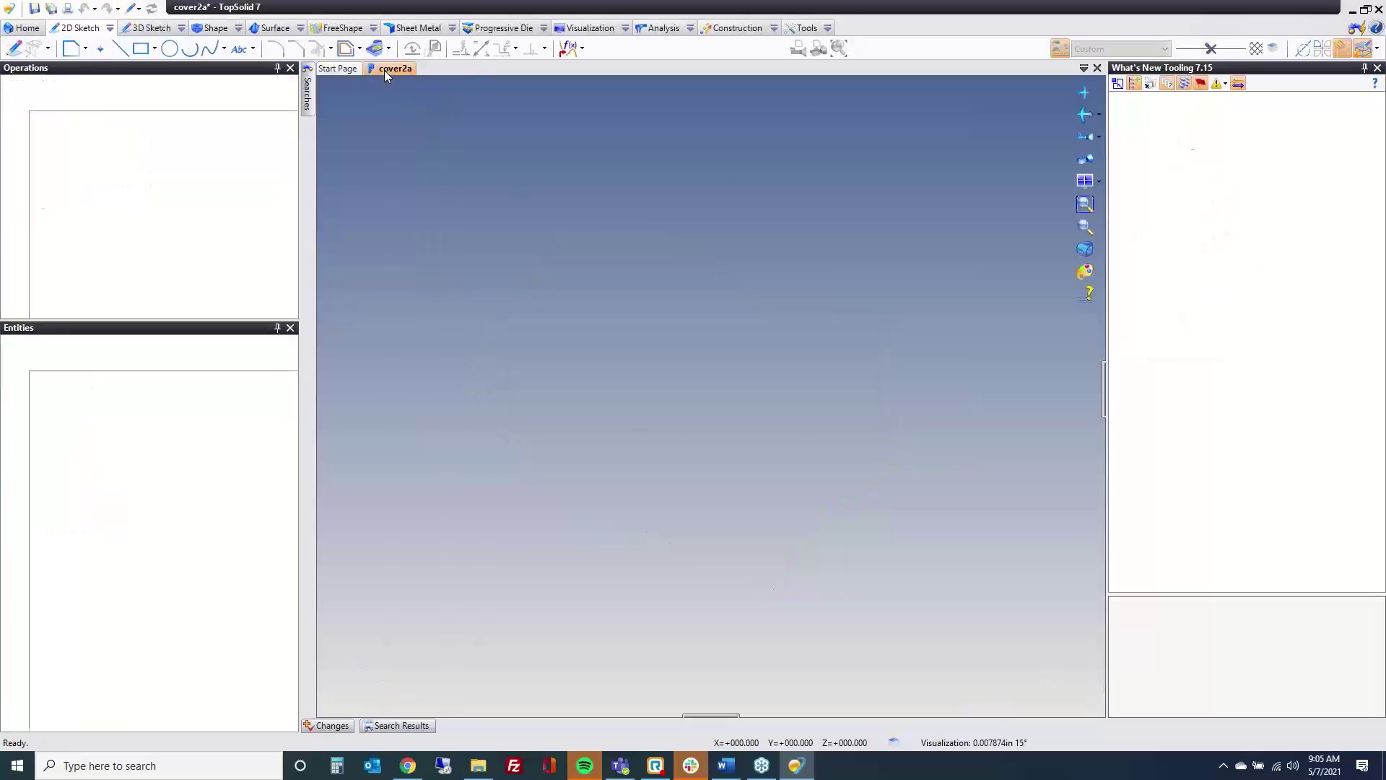
pyautogui.middleClick(384, 71)
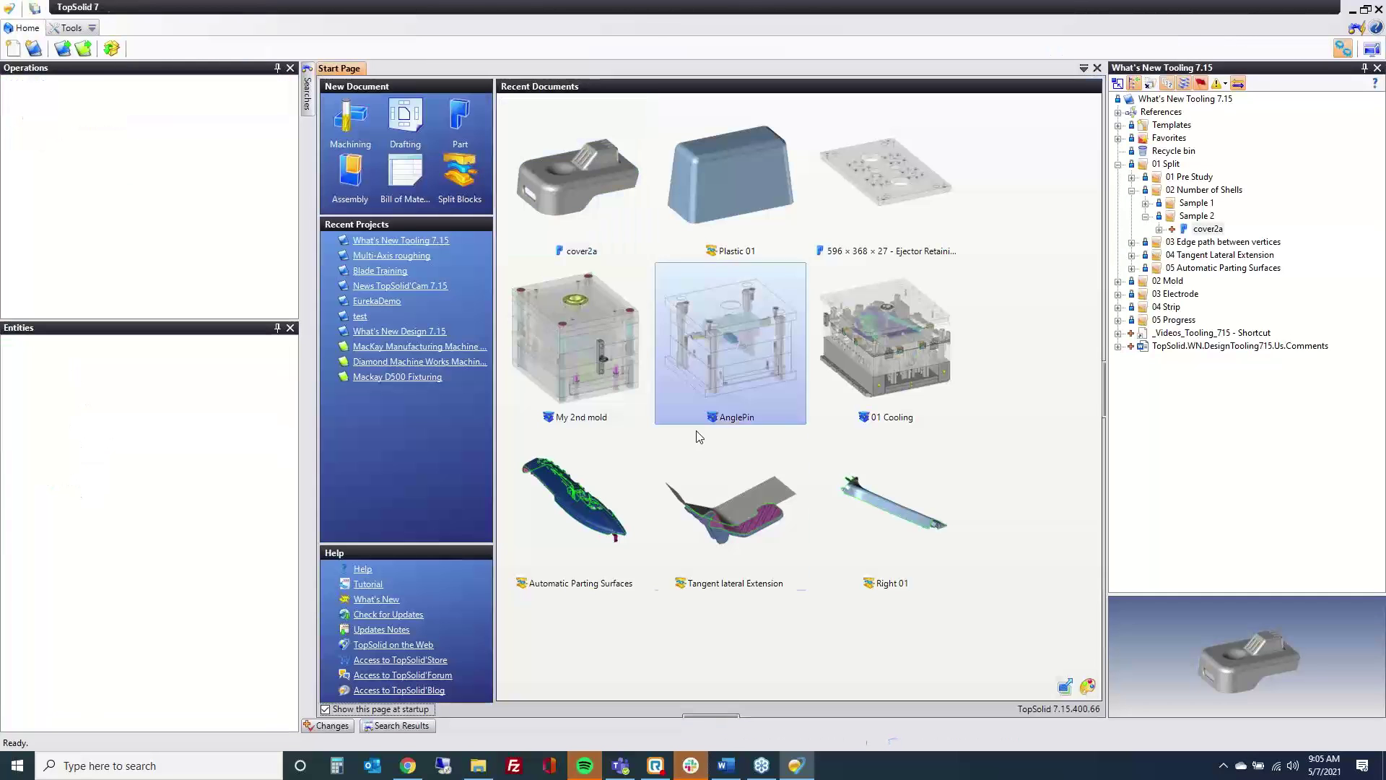
# Open the Right 01 split document from the 03 Edge path between vertices folder.
pyautogui.click(1146, 217)
pyautogui.click(1131, 189)
pyautogui.click(1131, 202)
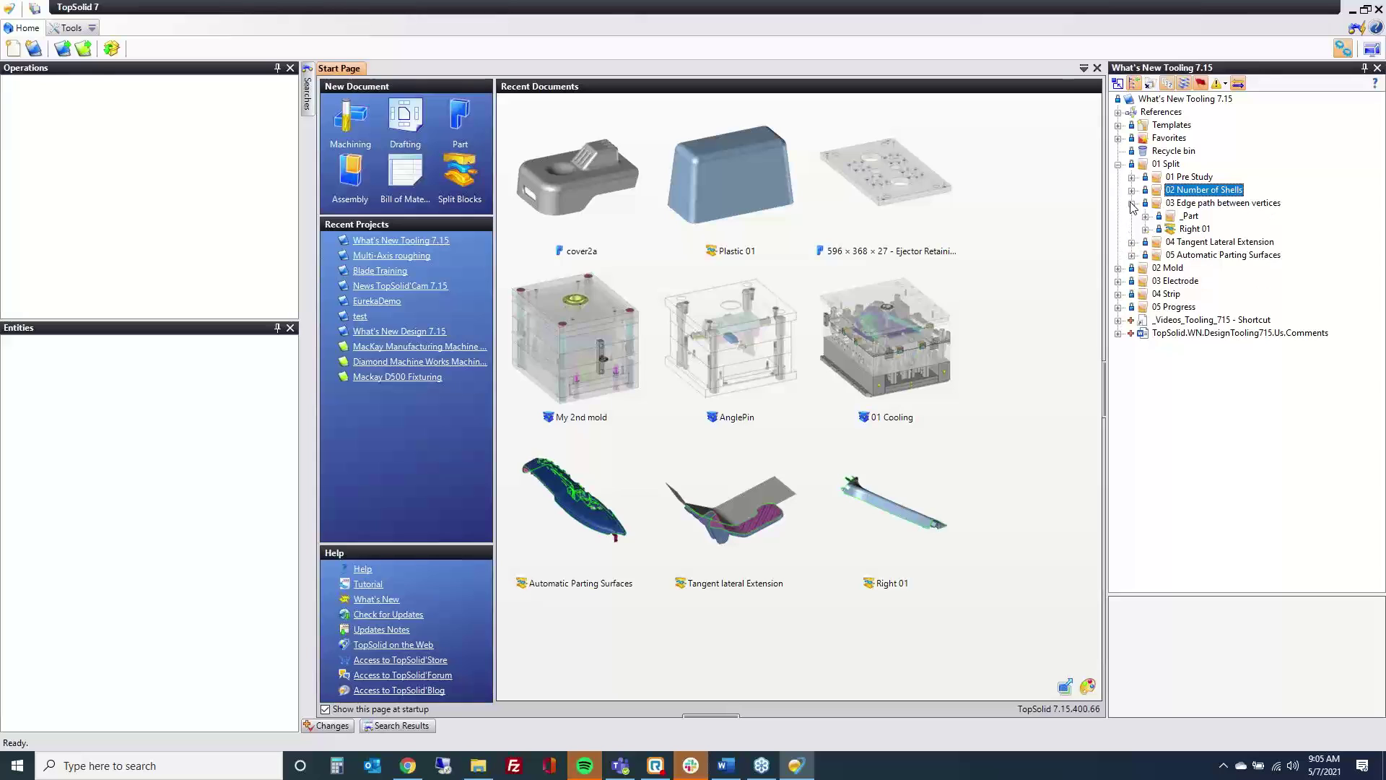
pyautogui.doubleClick(1191, 230)
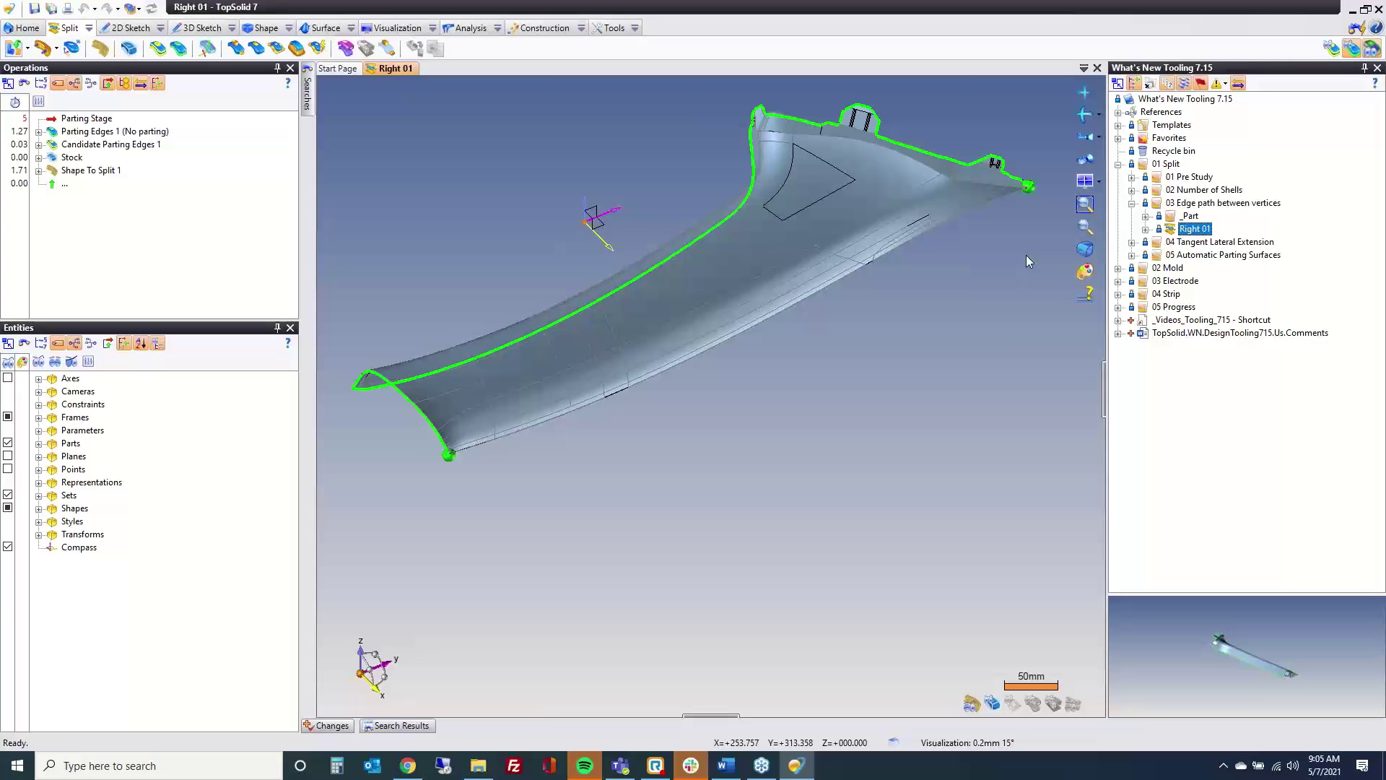
# Start new Parting Edges using Edges Path between Vertices, with the open contour's end at the narrow arched end as start vertex.
pyautogui.moveTo(944, 304); pyautogui.dragTo(1002, 269, button='middle')
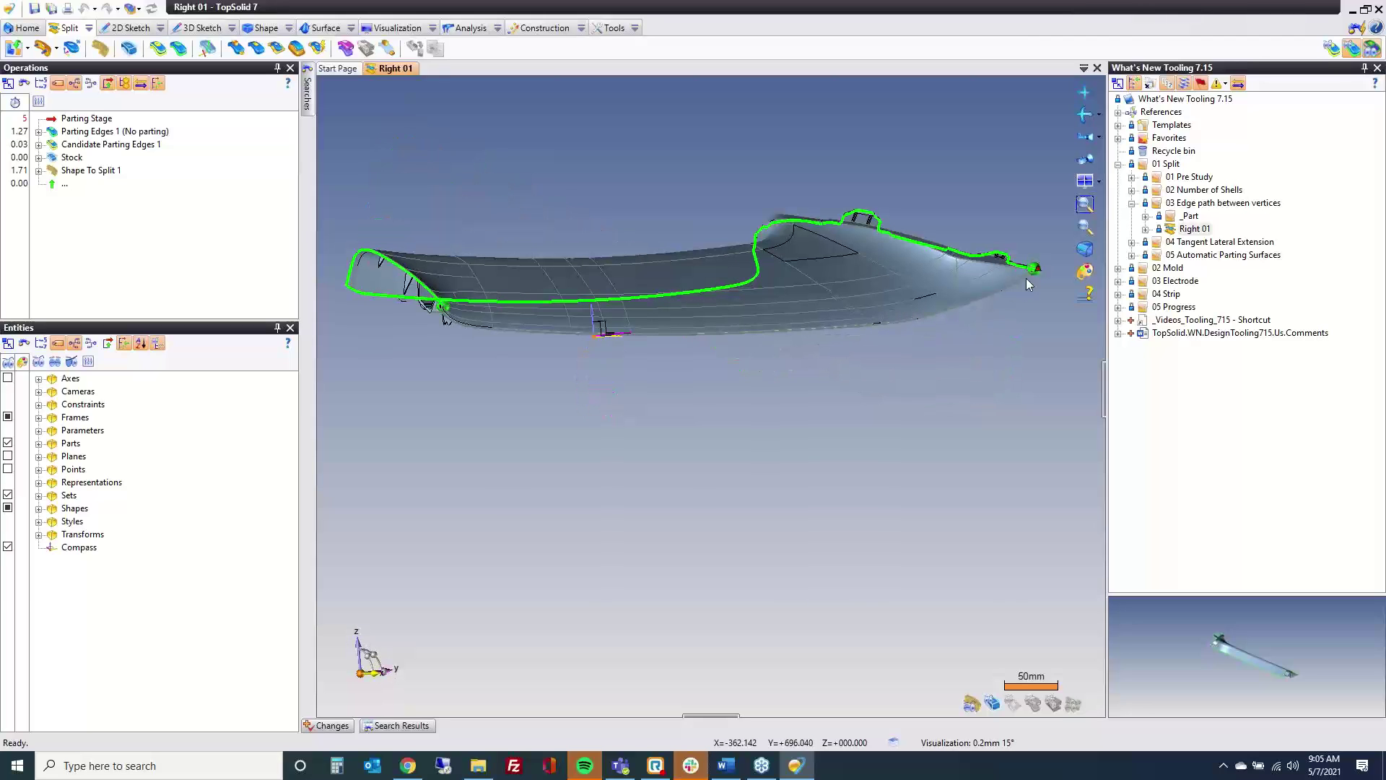
pyautogui.moveTo(515, 371); pyautogui.dragTo(519, 394, button='middle')
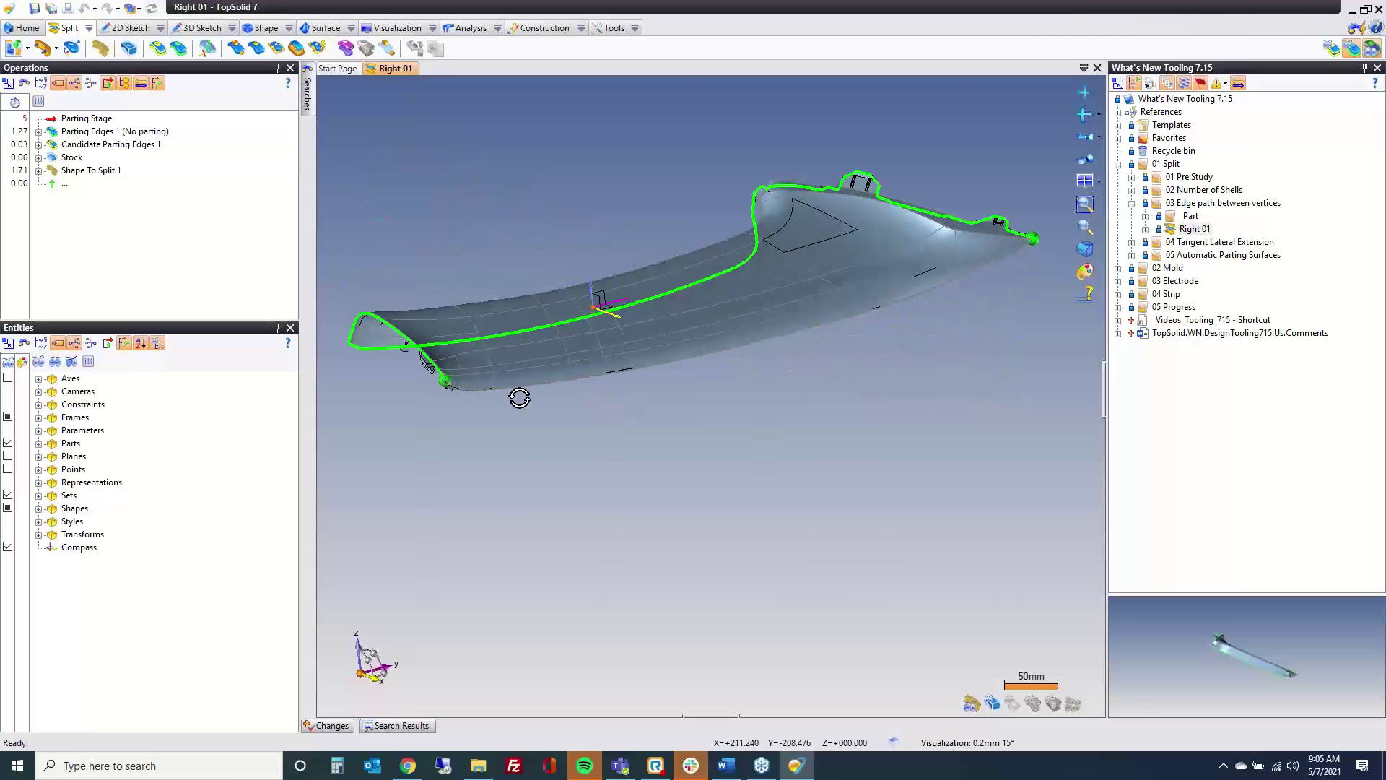
pyautogui.click(179, 49)
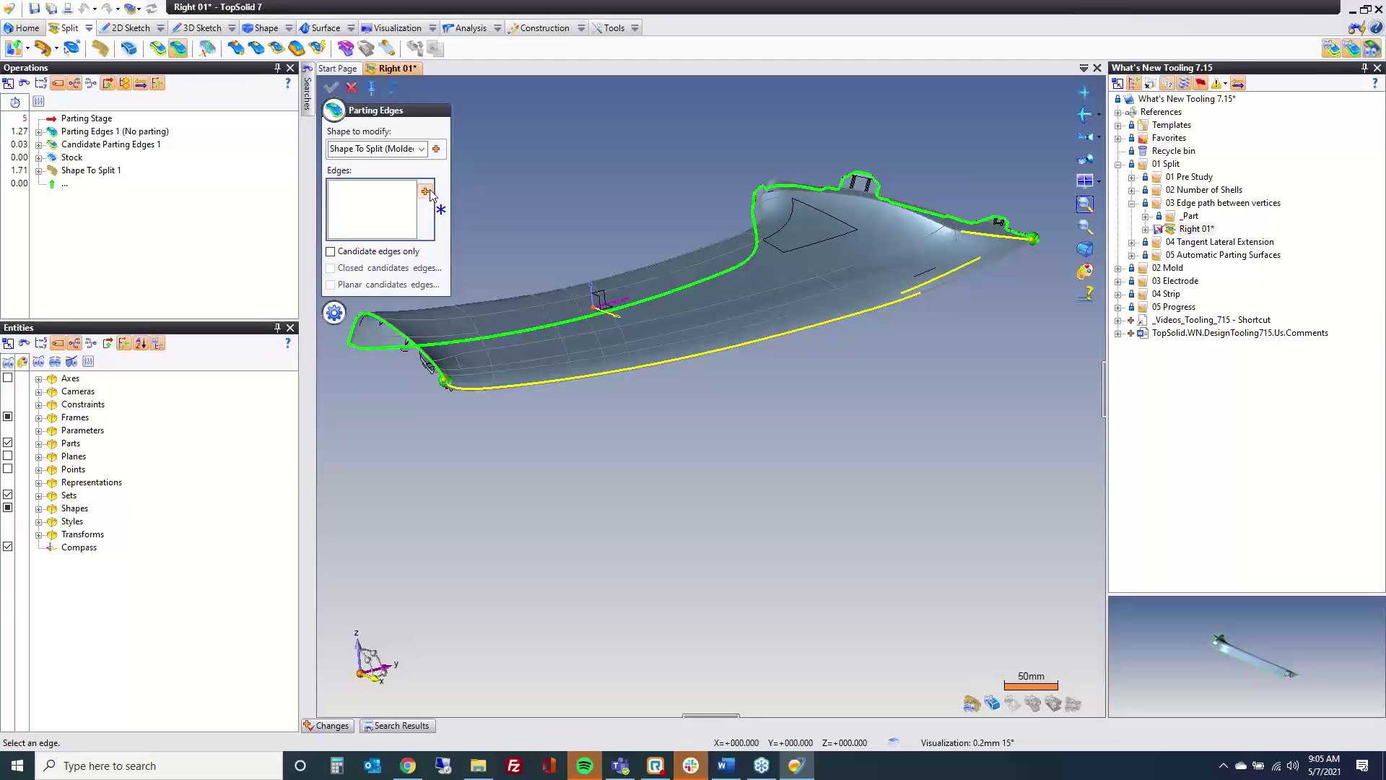
pyautogui.click(426, 191)
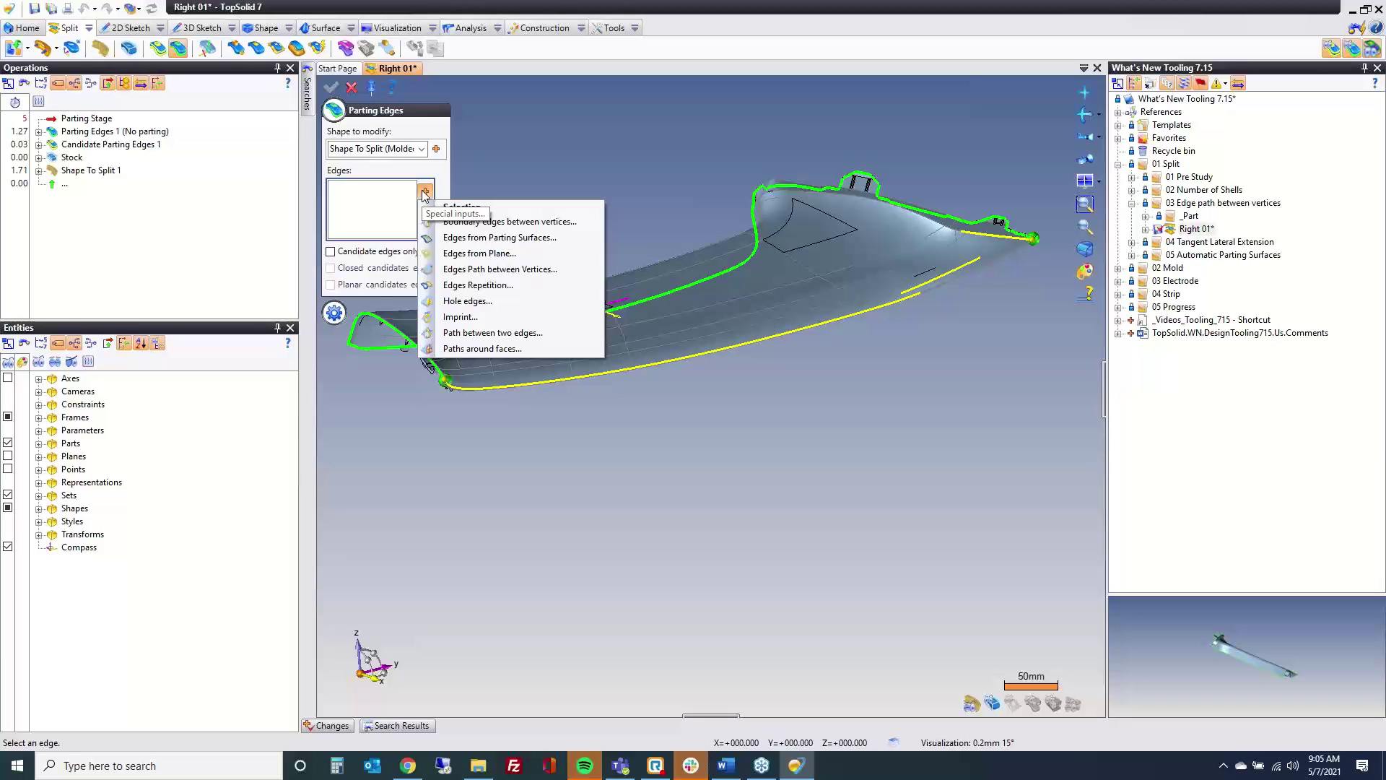
pyautogui.click(530, 270)
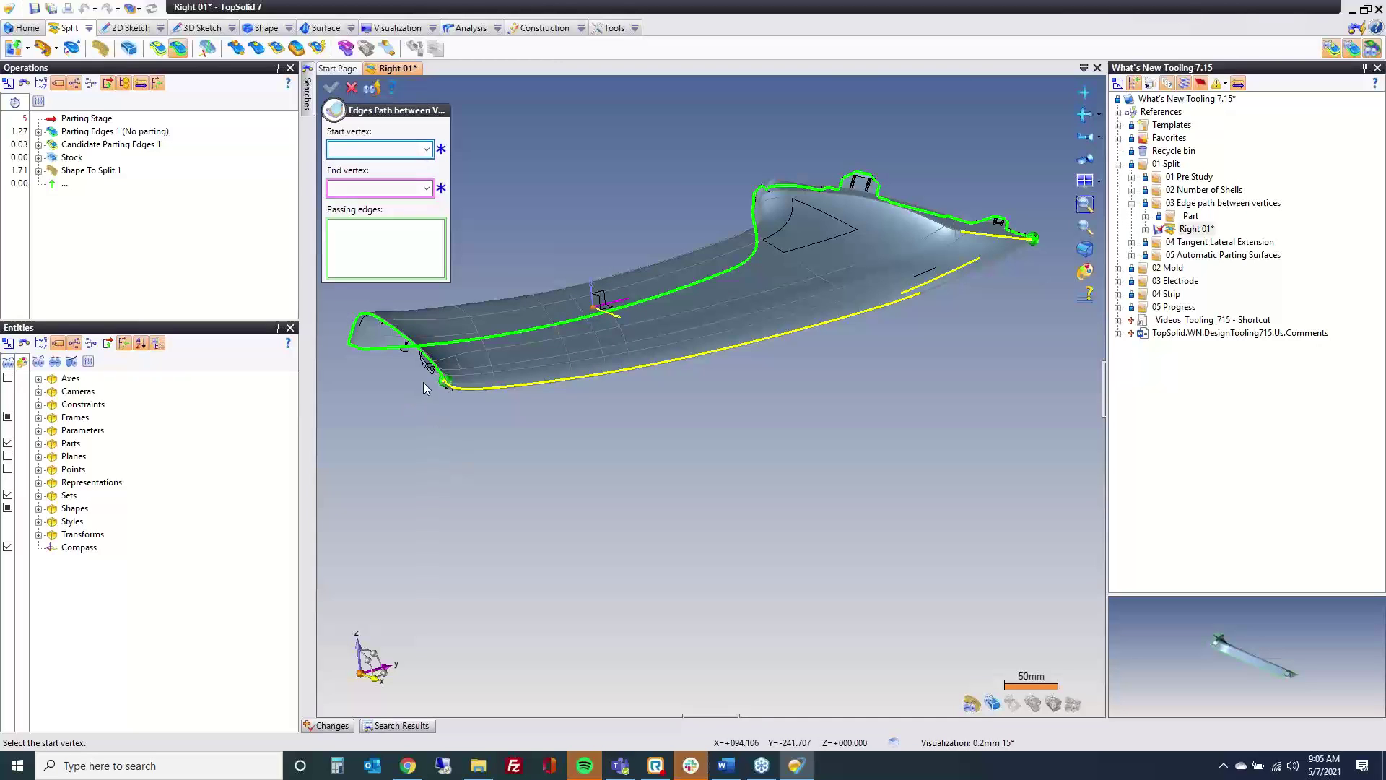
pyautogui.scroll(15, 424, 388)
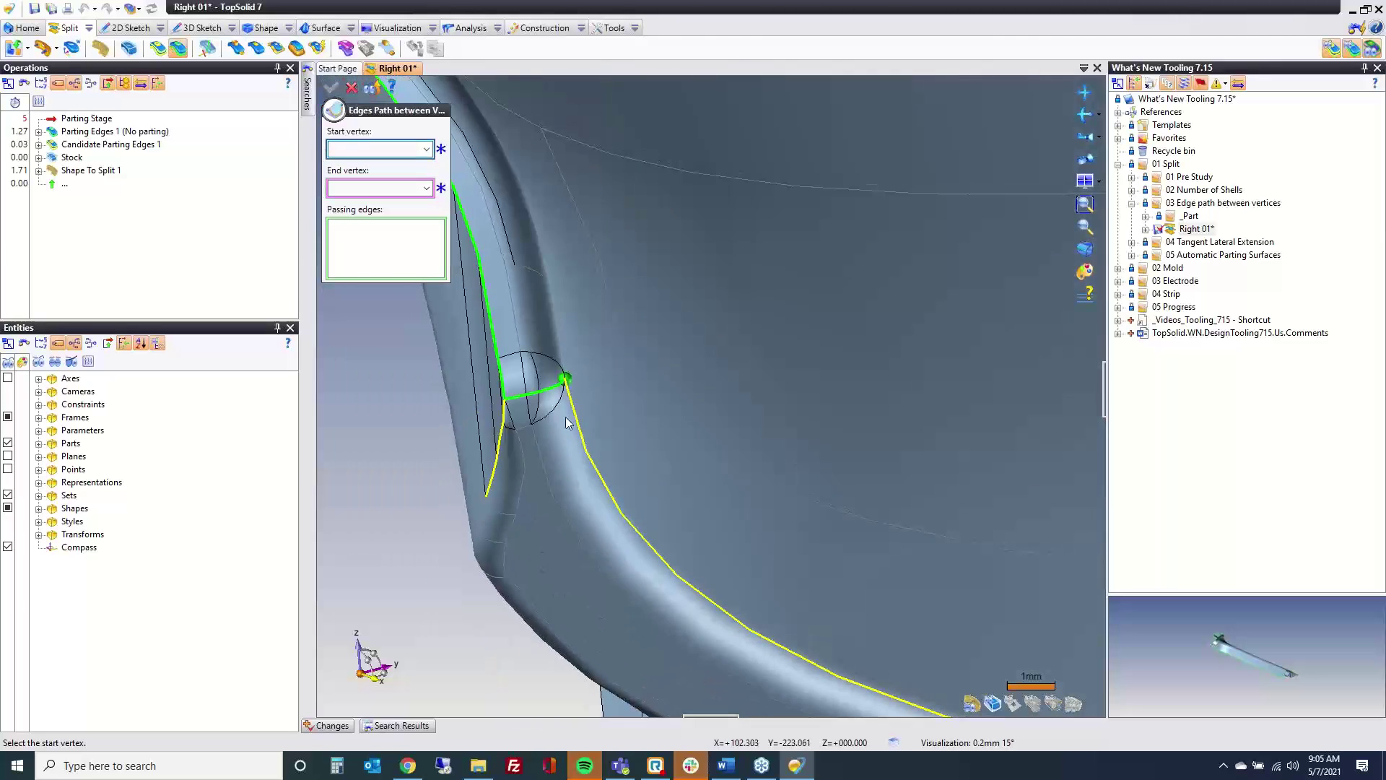
pyautogui.moveTo(566, 423); pyautogui.dragTo(505, 431, button='middle')
pyautogui.click(549, 385)
# Set the path's end vertex at the existing contour's other open end, on the part's pointed tip.
pyautogui.scroll(-15, 548, 390)
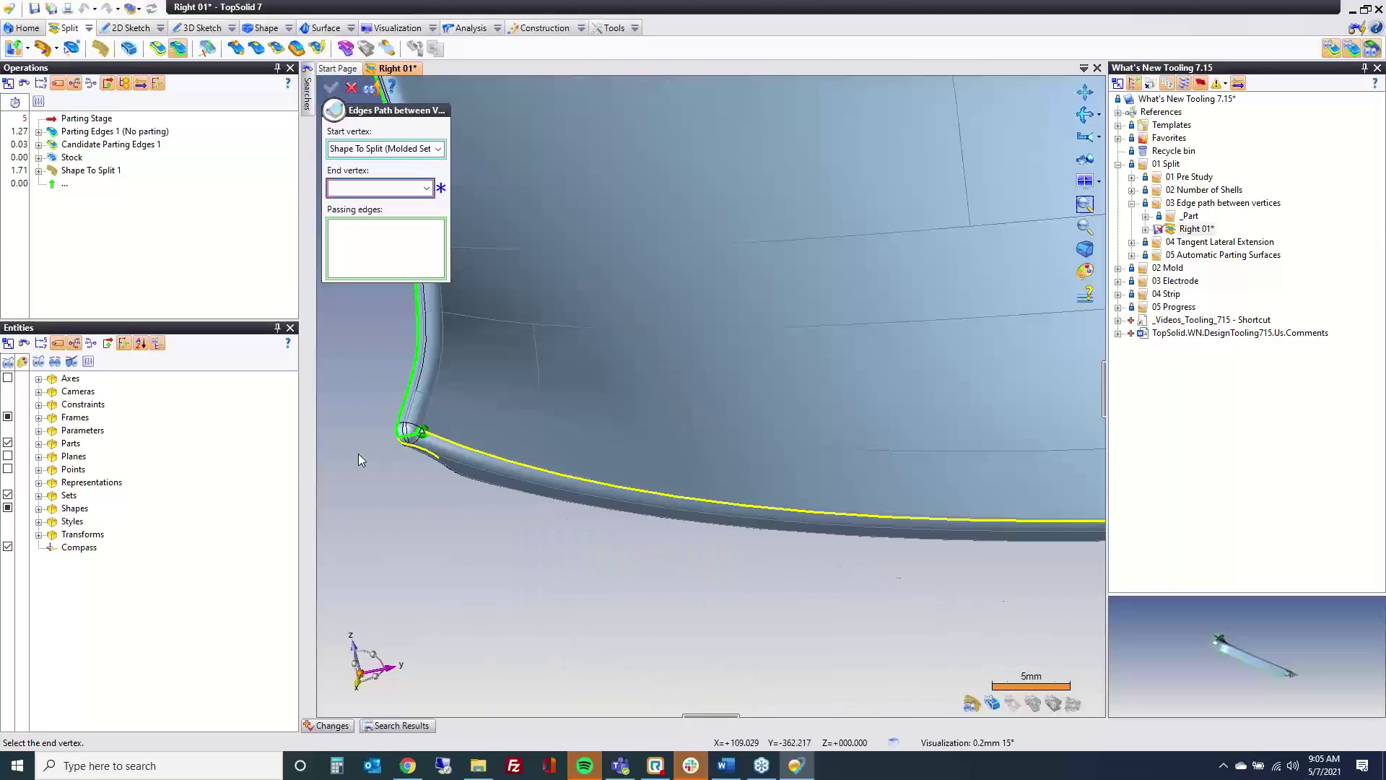
pyautogui.scroll(6, 833, 375)
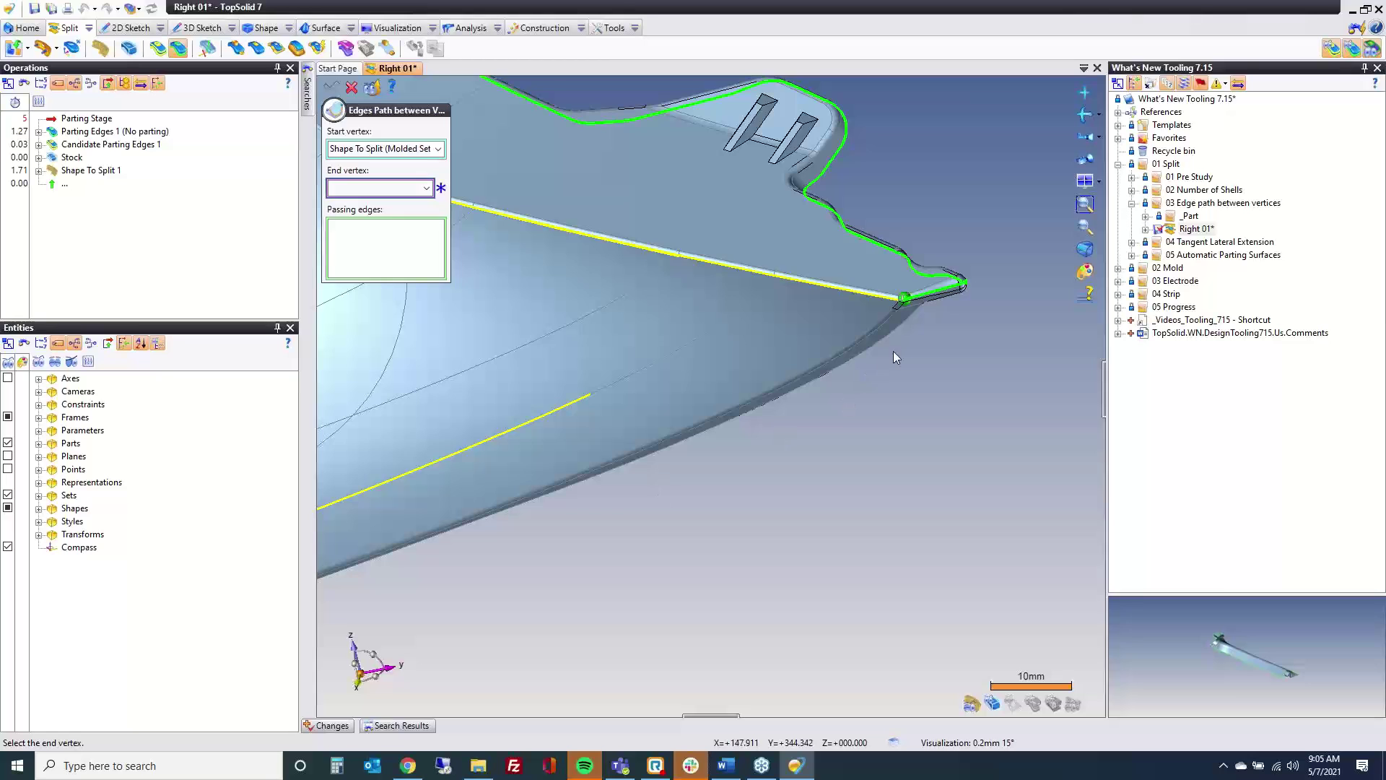
pyautogui.scroll(10, 902, 303)
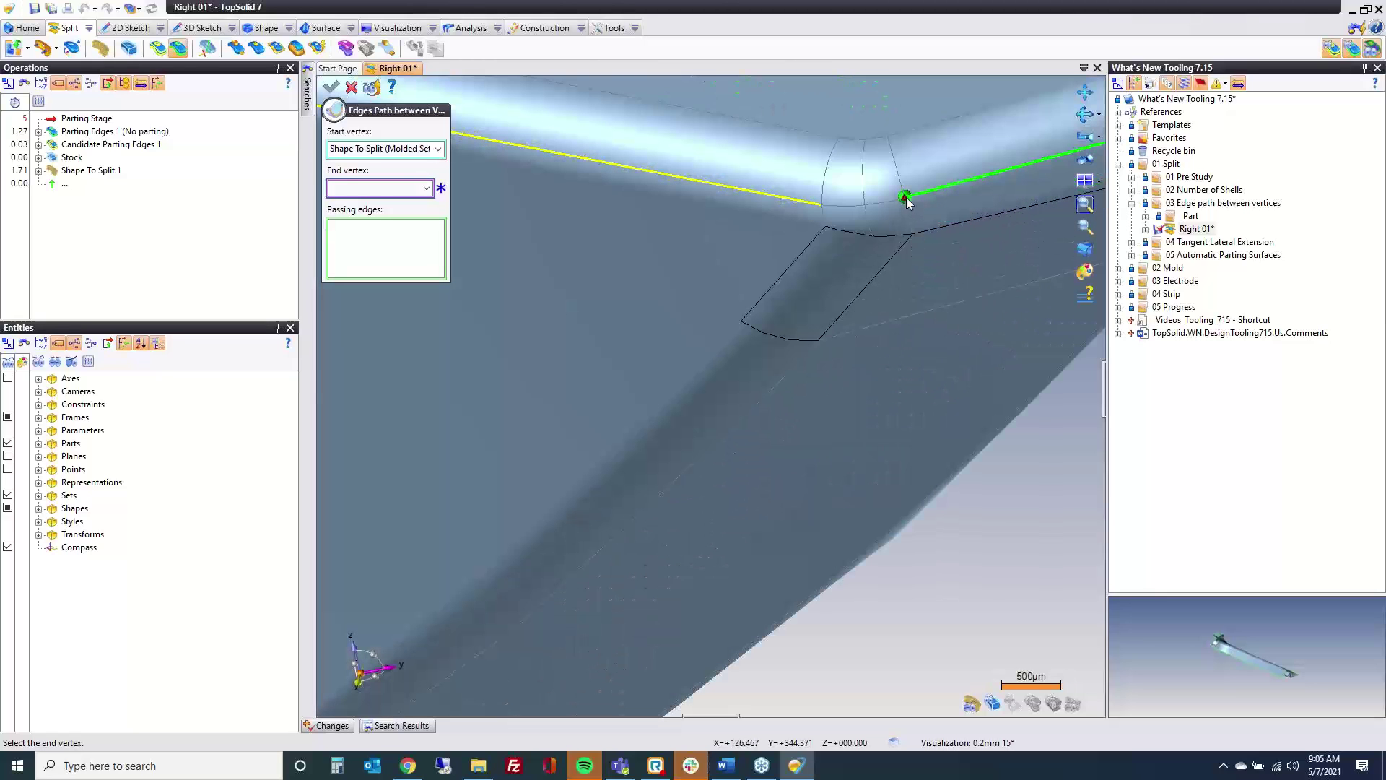
pyautogui.click(907, 197)
pyautogui.scroll(-1, 917, 188)
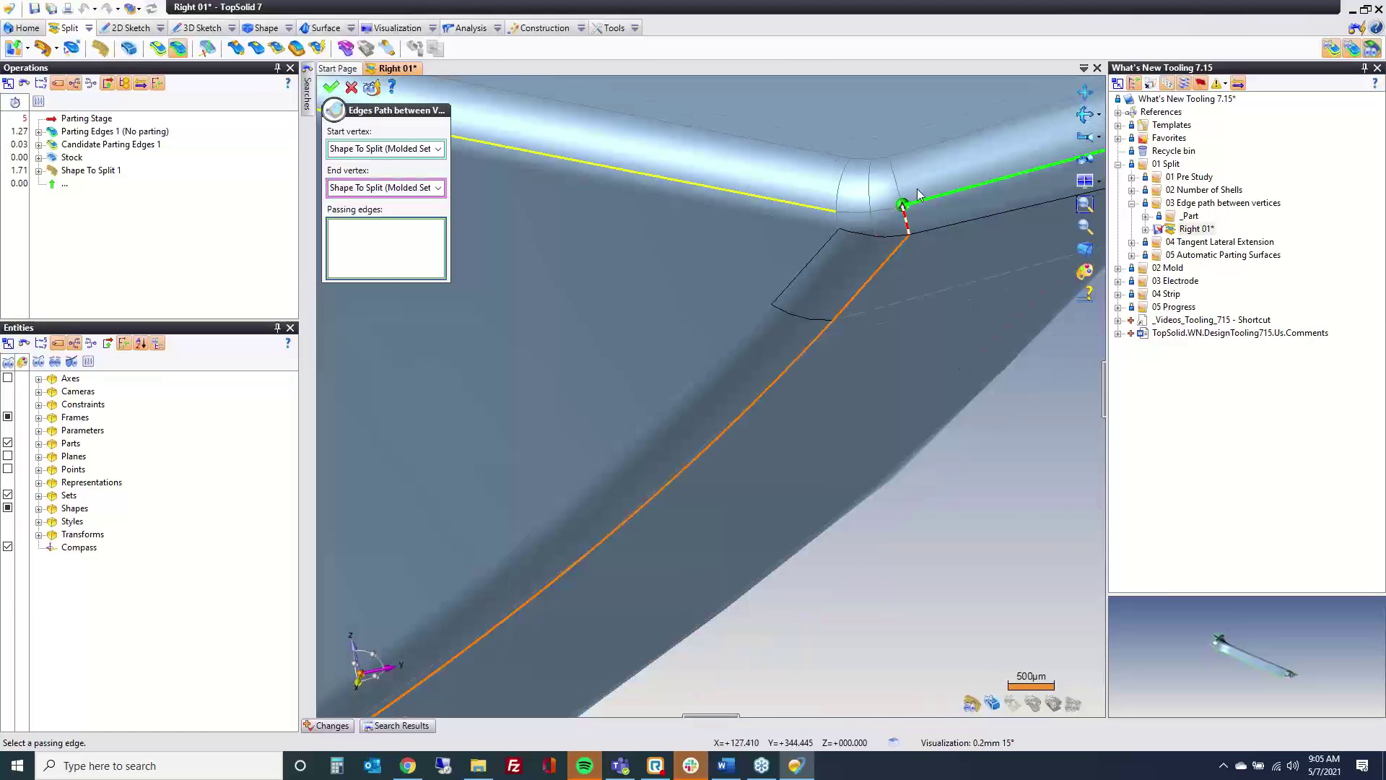
pyautogui.scroll(-10, 859, 307)
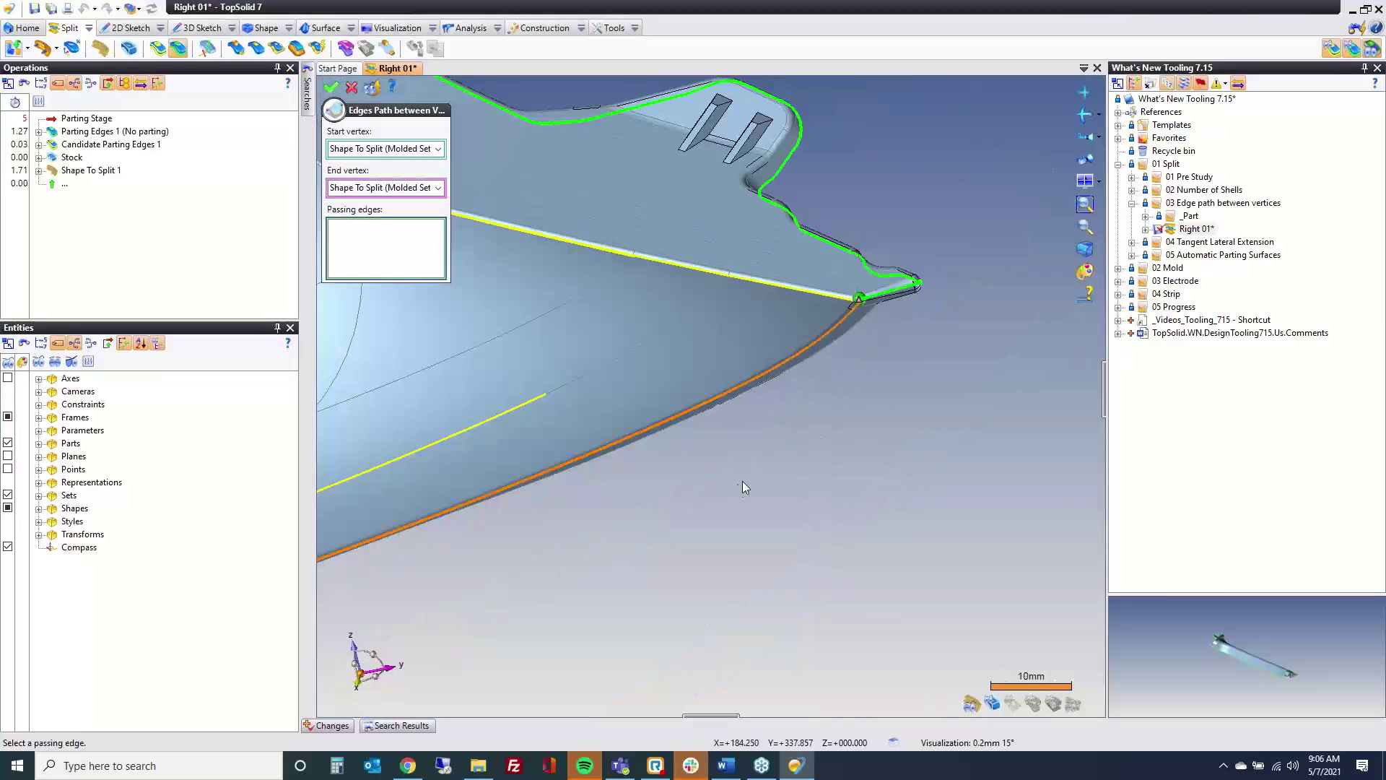
# Add a passing edge above the lower rim, near the pointed end, to reroute the path.
pyautogui.moveTo(680, 502)
pyautogui.mouseDown(button='middle')
pyautogui.moveTo(953, 361)
pyautogui.moveTo(691, 480)
pyautogui.moveTo(720, 457)
pyautogui.moveTo(699, 430)
pyautogui.moveTo(811, 452)
pyautogui.moveTo(637, 495)
pyautogui.moveTo(838, 501)
pyautogui.moveTo(727, 535)
pyautogui.moveTo(678, 499)
pyautogui.mouseUp(button='middle')
pyautogui.scroll(-5, 953, 361)
pyautogui.scroll(-4, 816, 455)
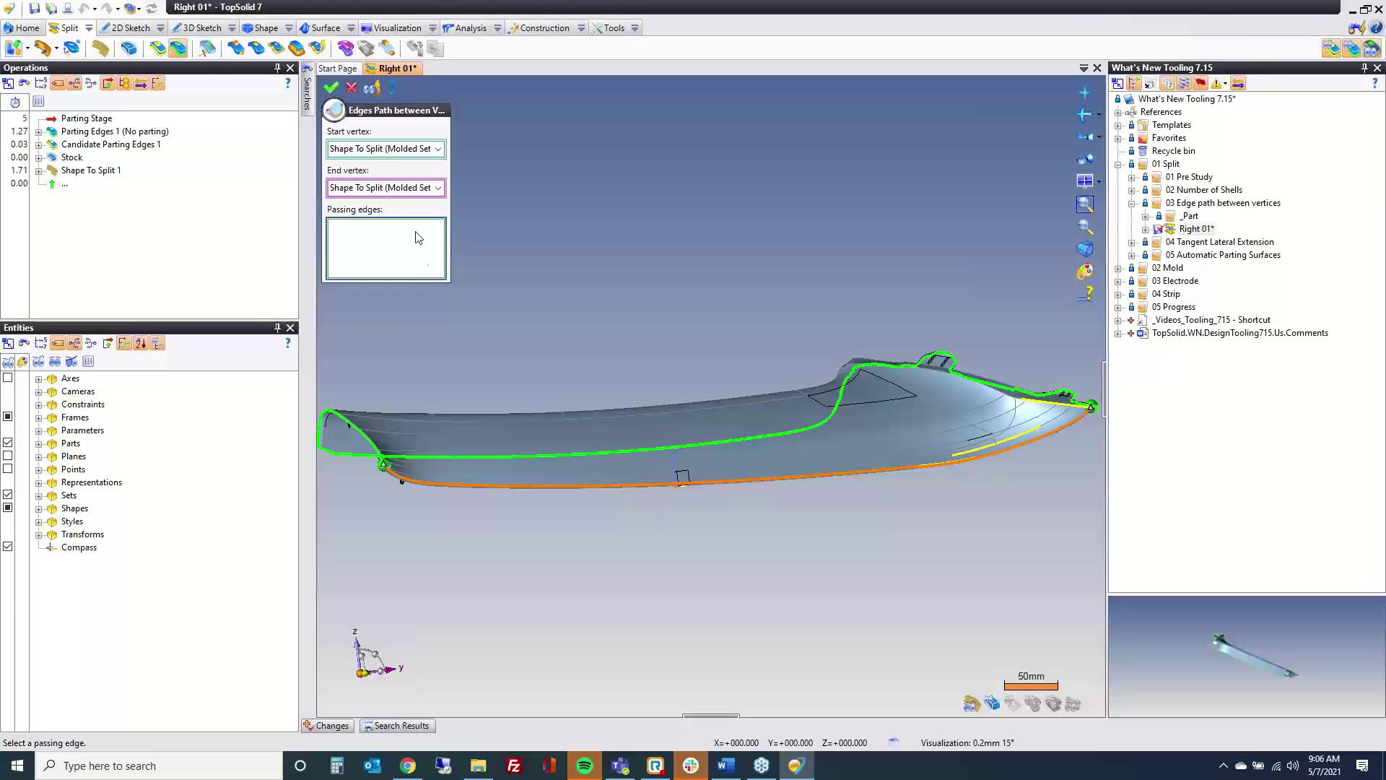
pyautogui.scroll(2, 796, 506)
pyautogui.moveTo(795, 506); pyautogui.dragTo(738, 489, button='middle')
pyautogui.scroll(-1, 738, 488)
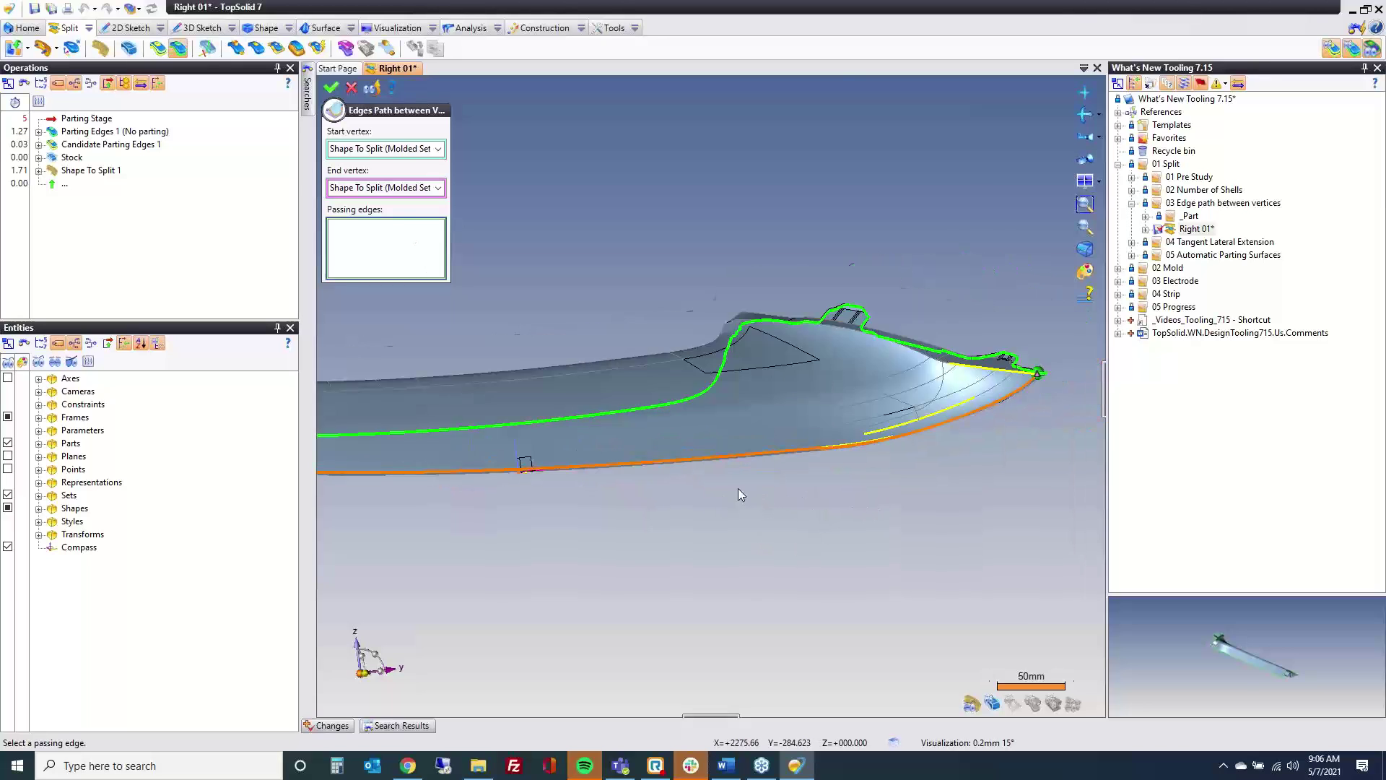
pyautogui.scroll(-2, 739, 494)
pyautogui.click(841, 532)
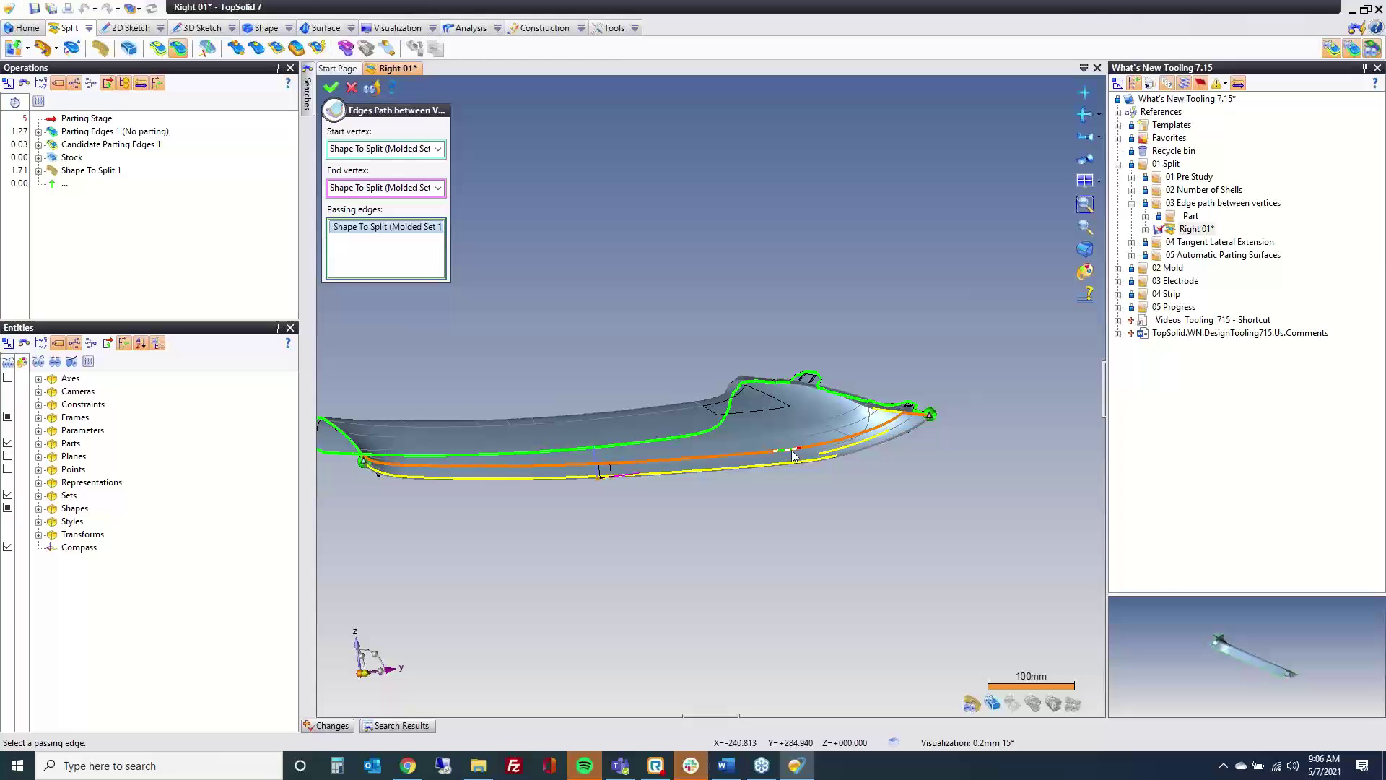
# Add a second passing edge just above the lower rim, near the start vertex.
pyautogui.scroll(8, 361, 467)
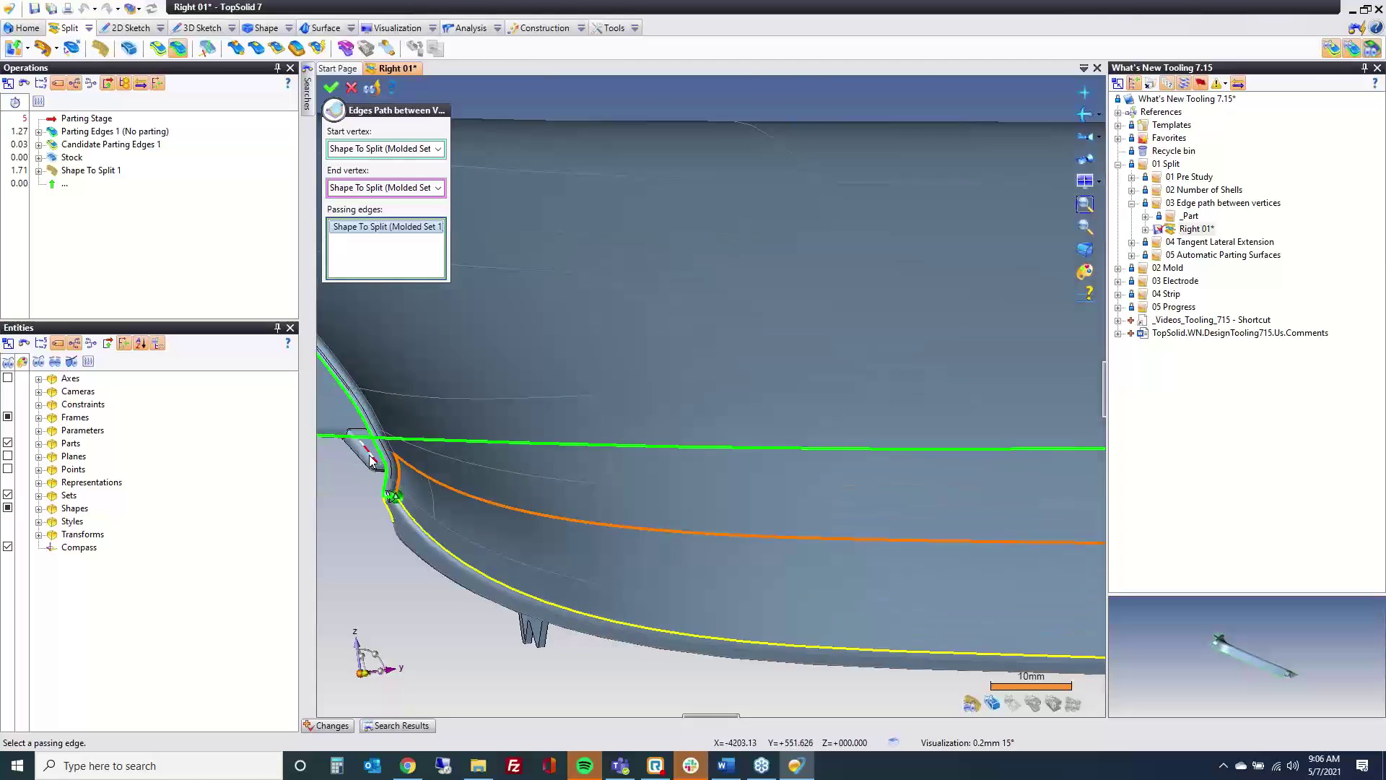
pyautogui.scroll(-5, 432, 551)
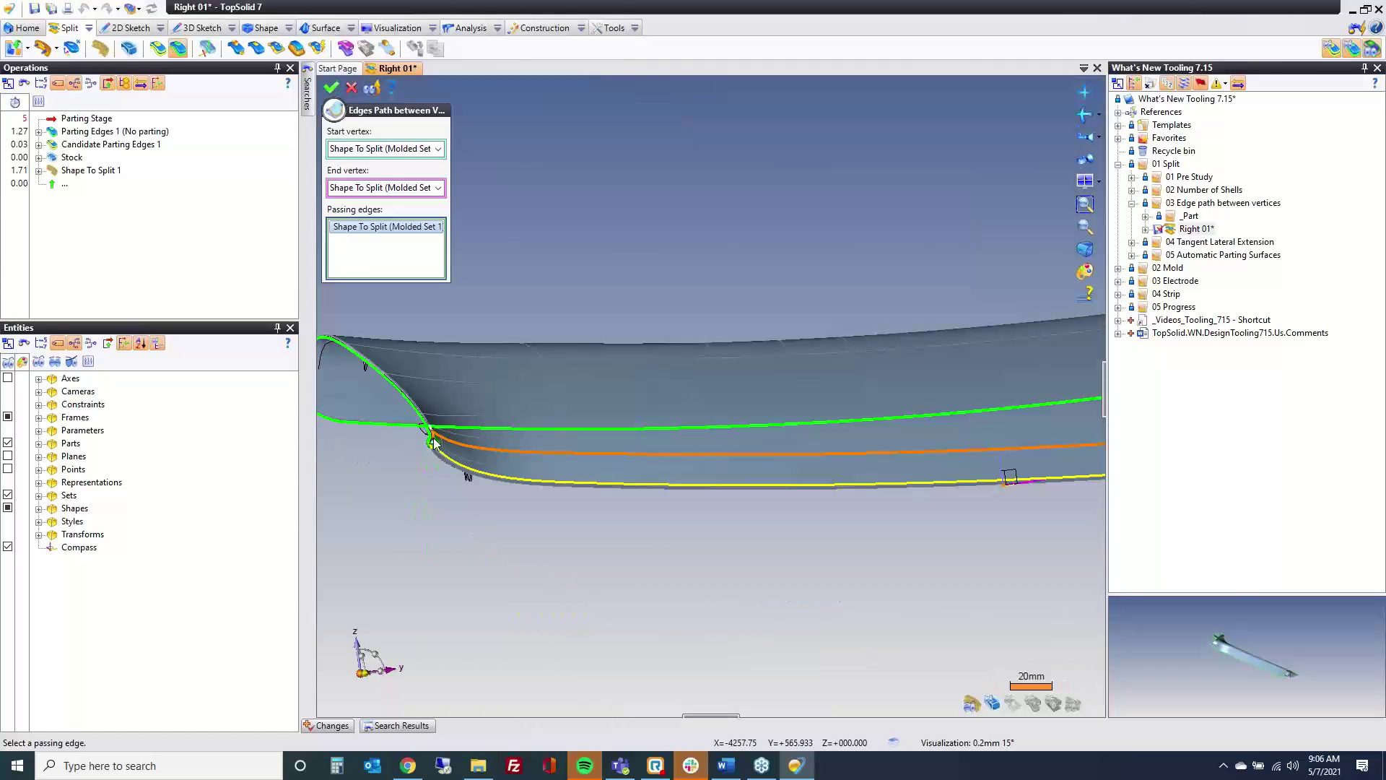
pyautogui.click(558, 537)
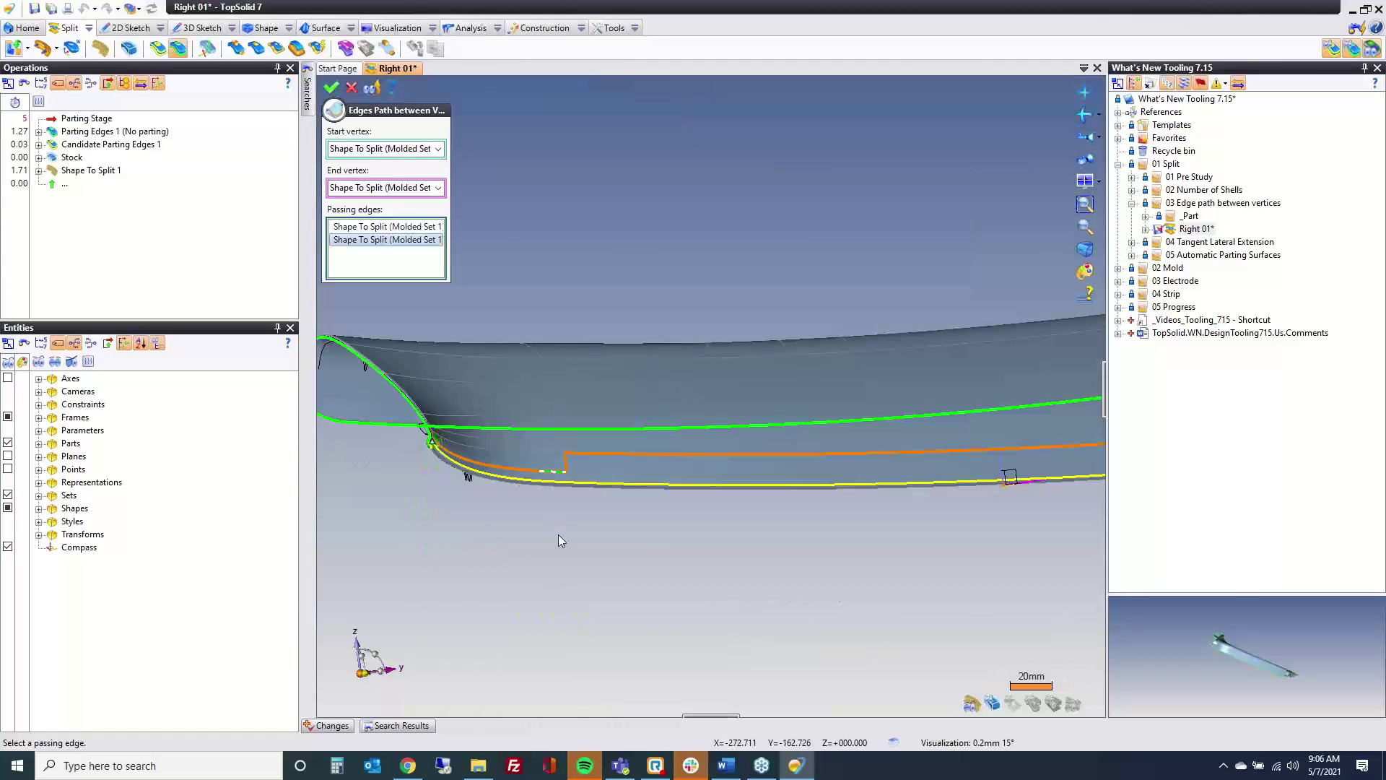
pyautogui.scroll(6, 425, 446)
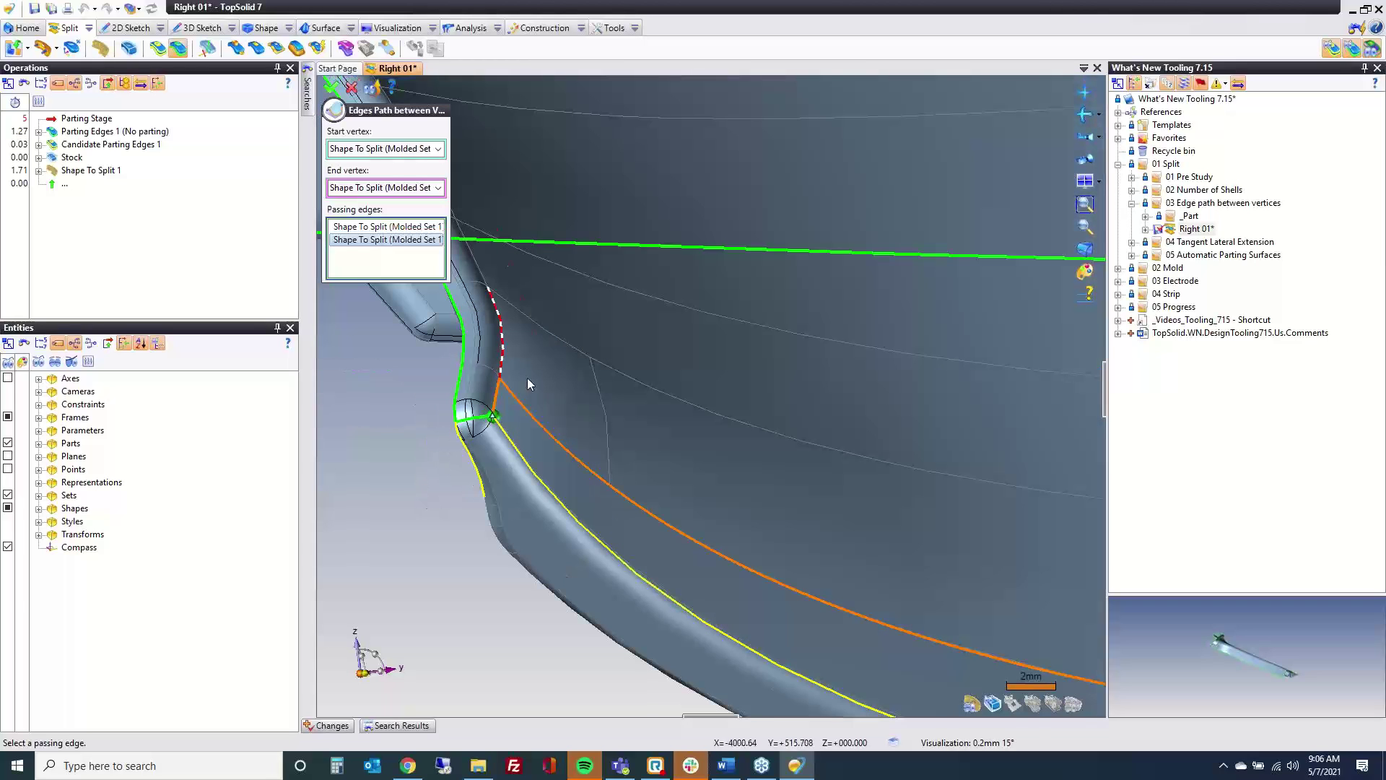
pyautogui.scroll(-5, 555, 469)
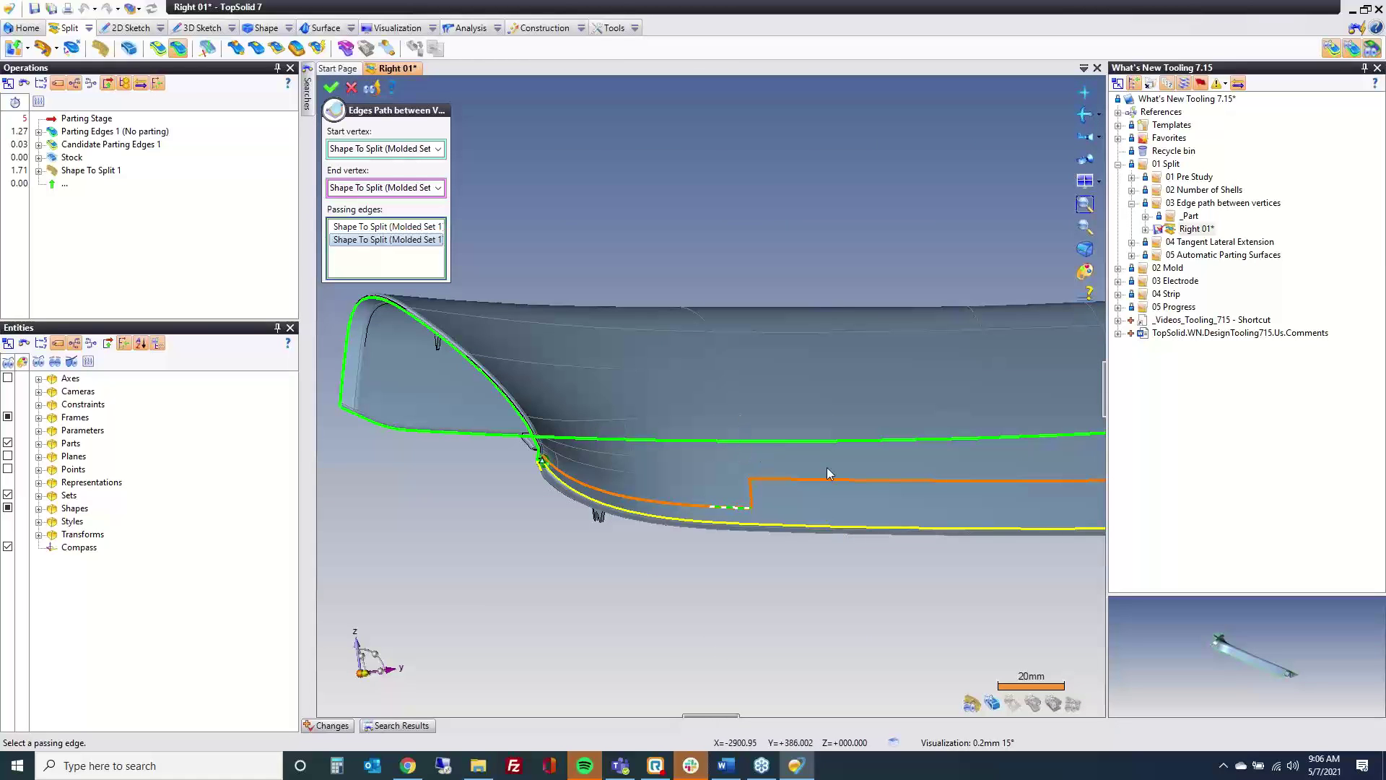
# Clear both passing edges from the path and add a single passing edge above the lower rim near the part's pointed end.
pyautogui.rightClick(363, 228)
pyautogui.click(403, 252)
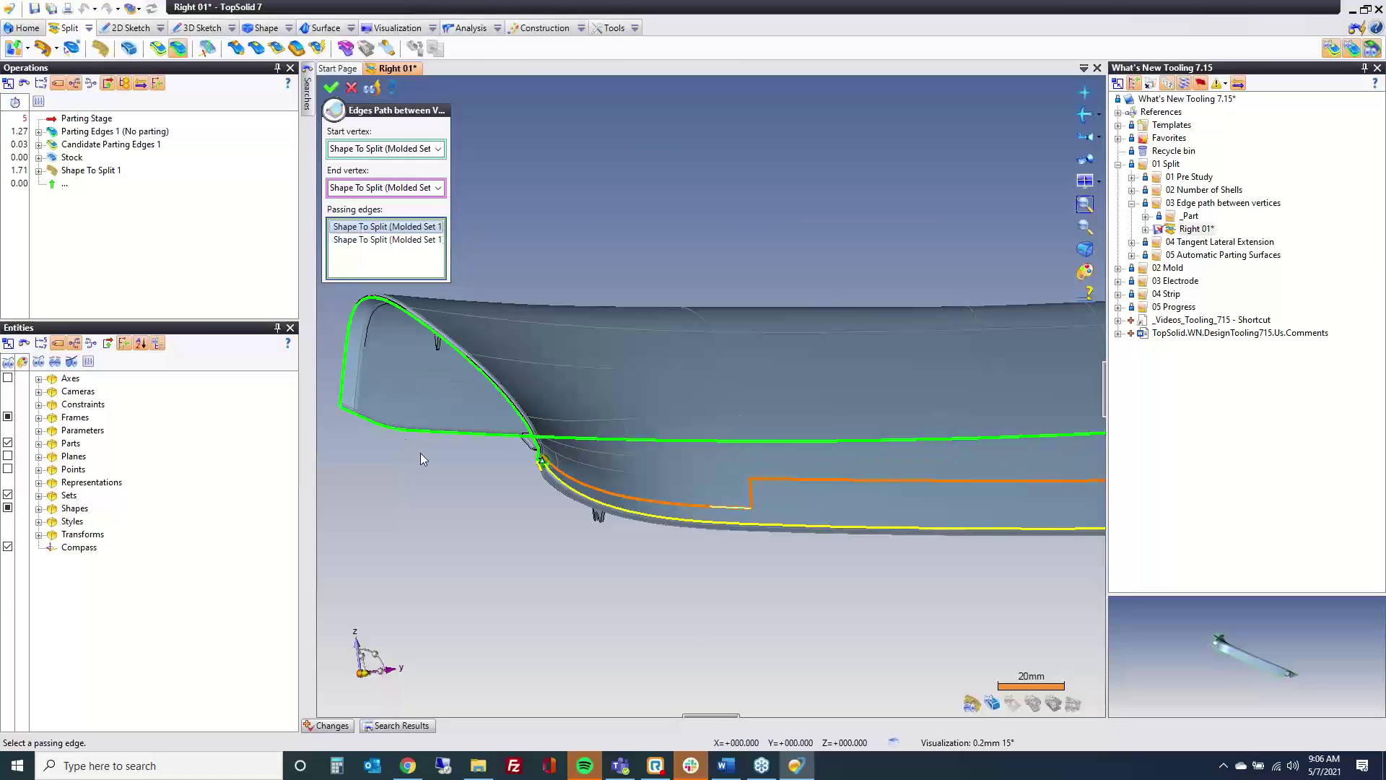
pyautogui.scroll(-2, 433, 465)
pyautogui.scroll(4, 826, 426)
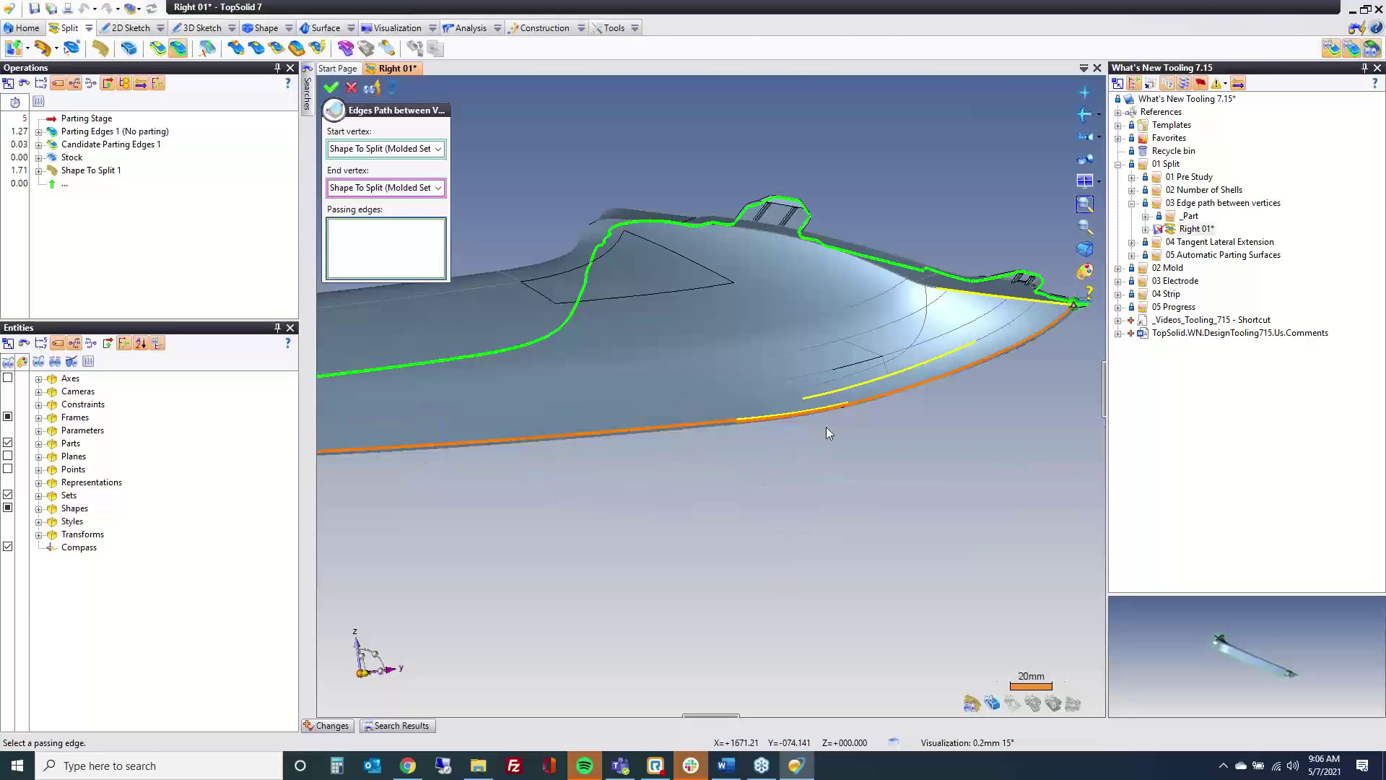
pyautogui.click(744, 476)
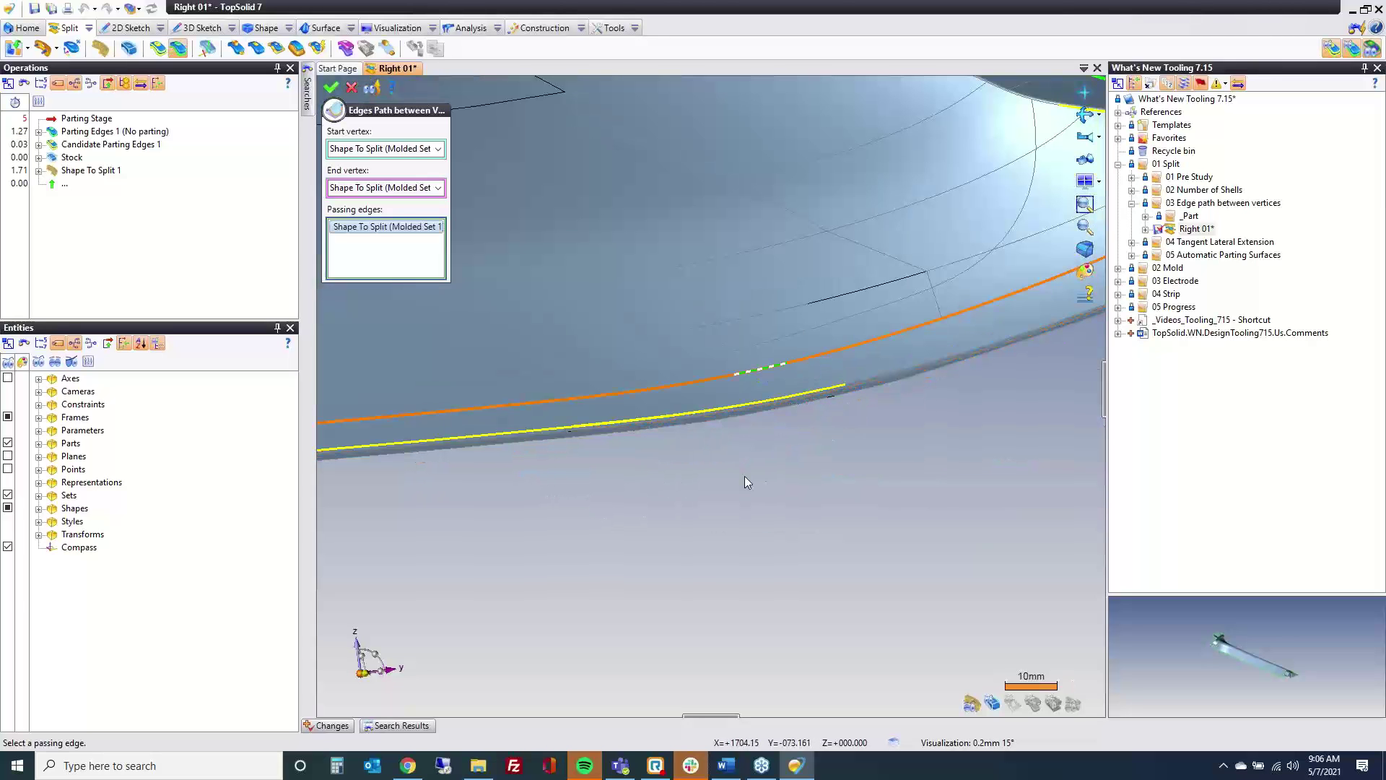
pyautogui.scroll(-5, 744, 477)
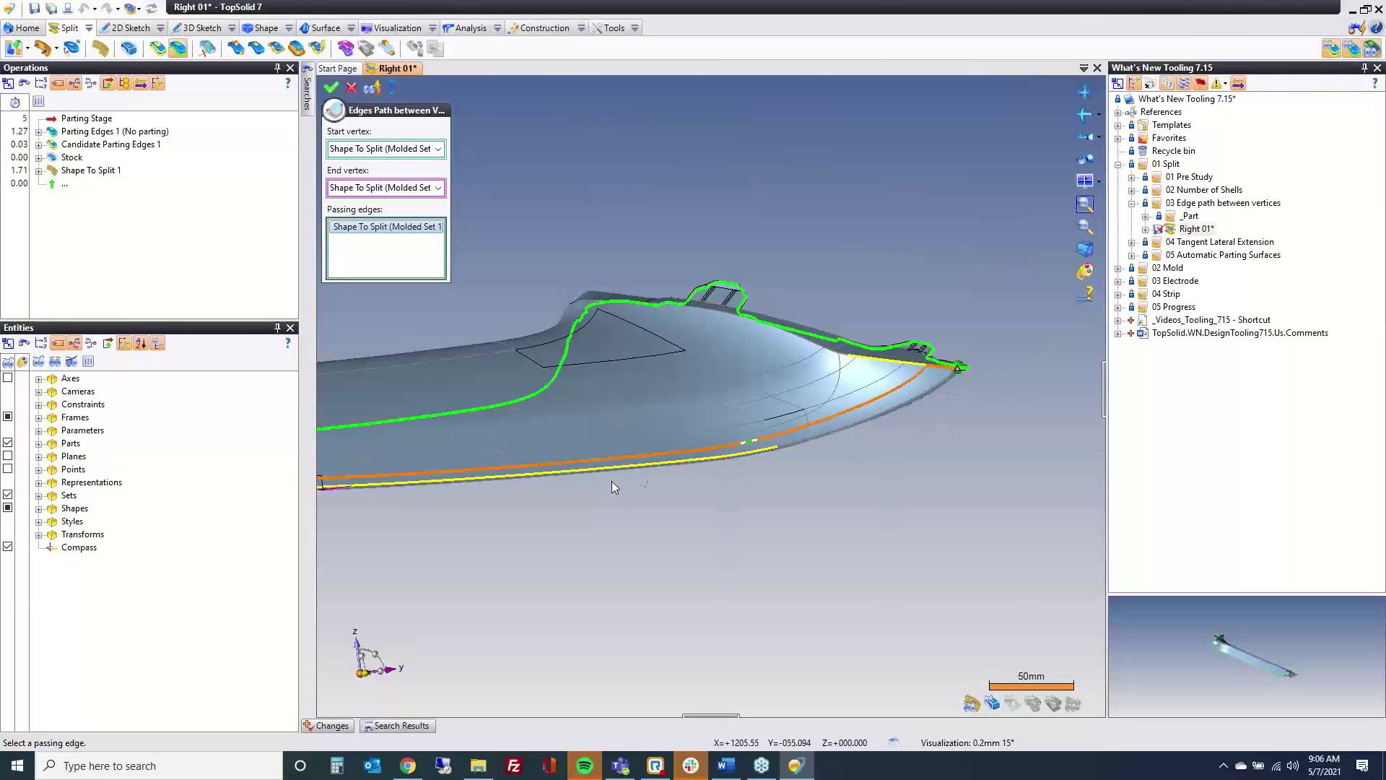
pyautogui.scroll(-3, 798, 453)
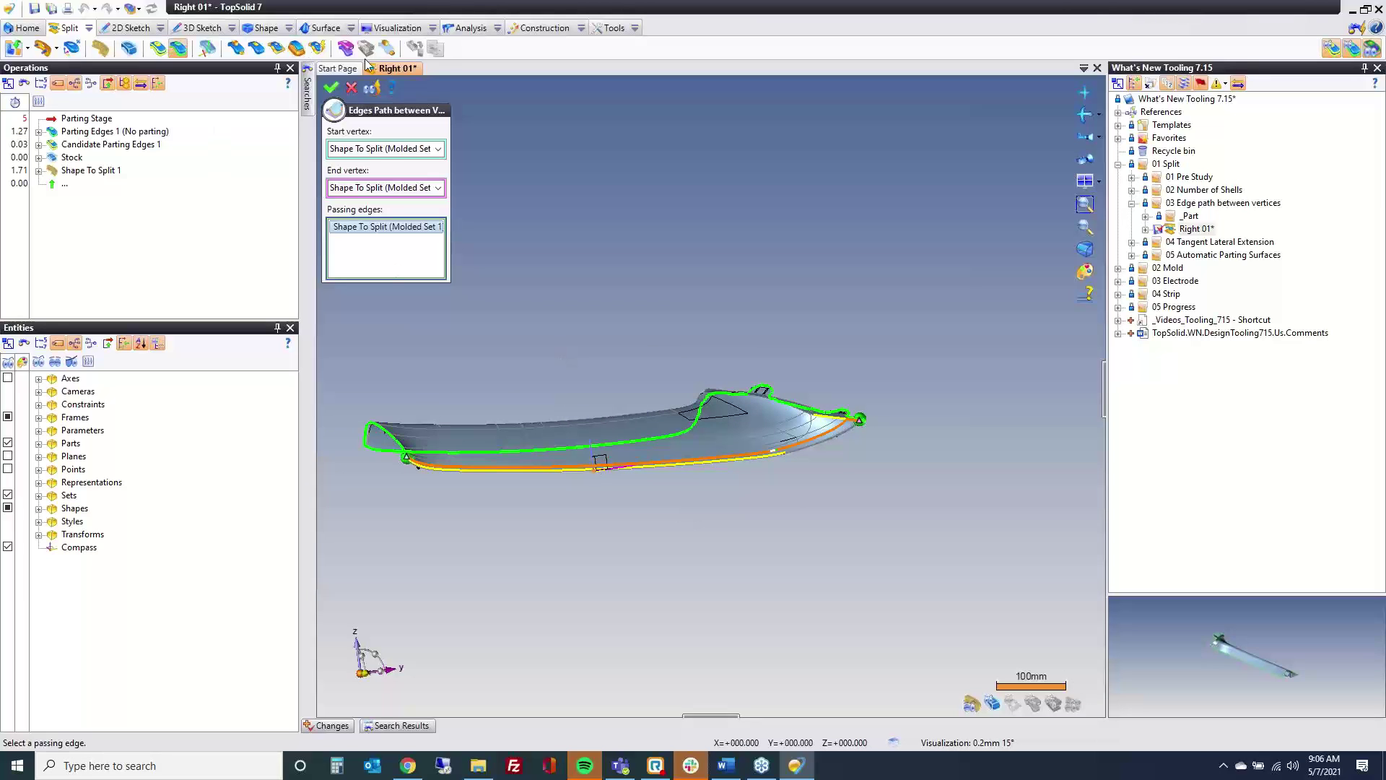
# Cancel the edges path and the Parting Edges command, and close the Right 01 document without saving its changes.
pyautogui.click(350, 88)
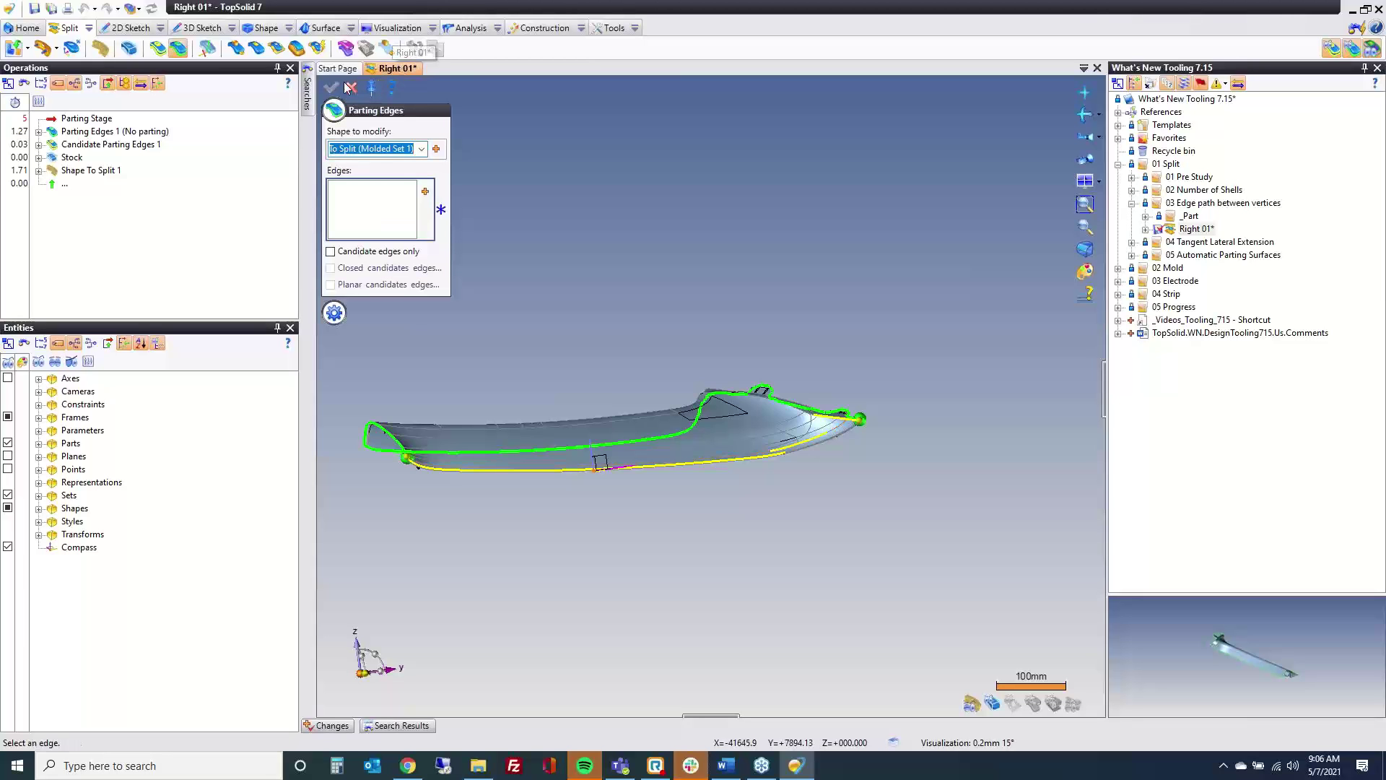
pyautogui.click(349, 85)
pyautogui.middleClick(388, 67)
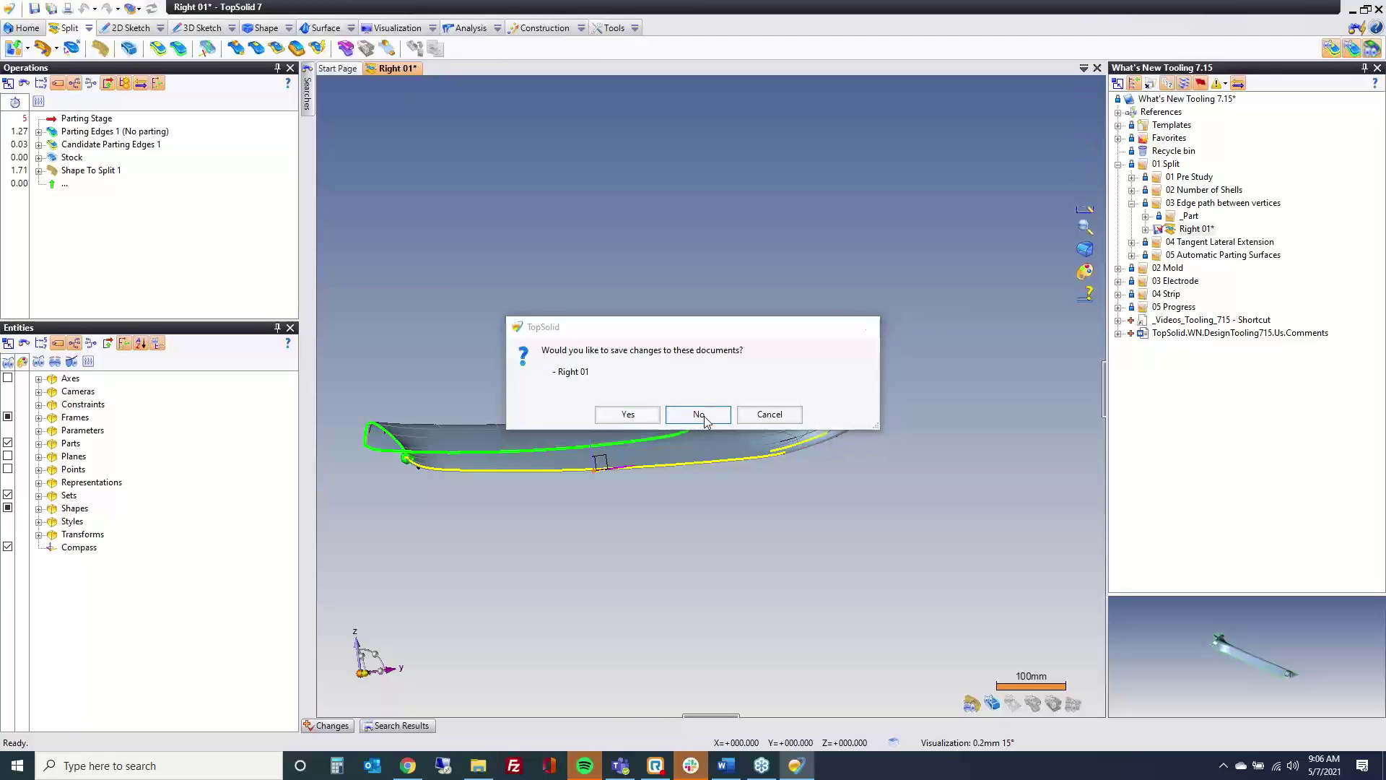
pyautogui.click(704, 416)
# Open the Tangent lateral Extension document from the 04 Tangent Lateral Extension project folder.
pyautogui.click(1131, 203)
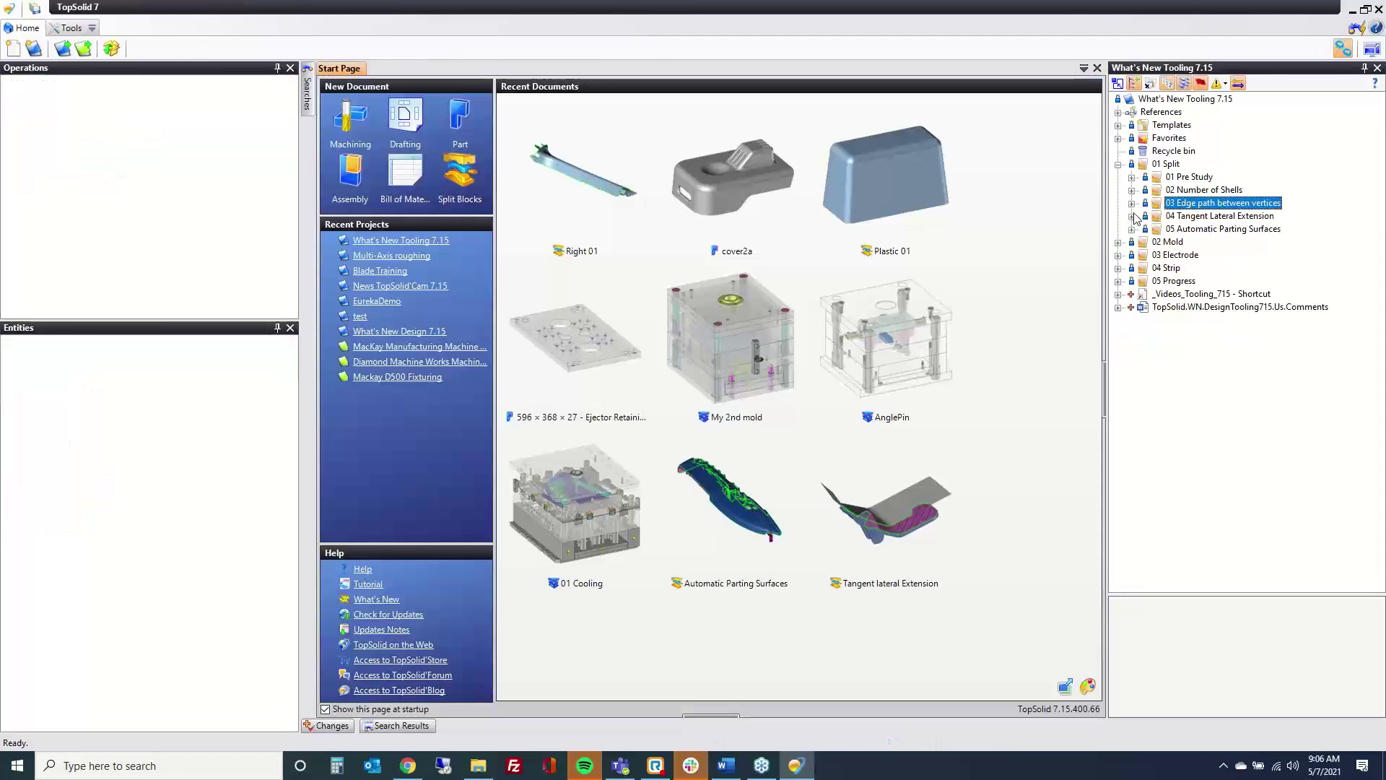
pyautogui.click(1131, 216)
pyautogui.doubleClick(1227, 242)
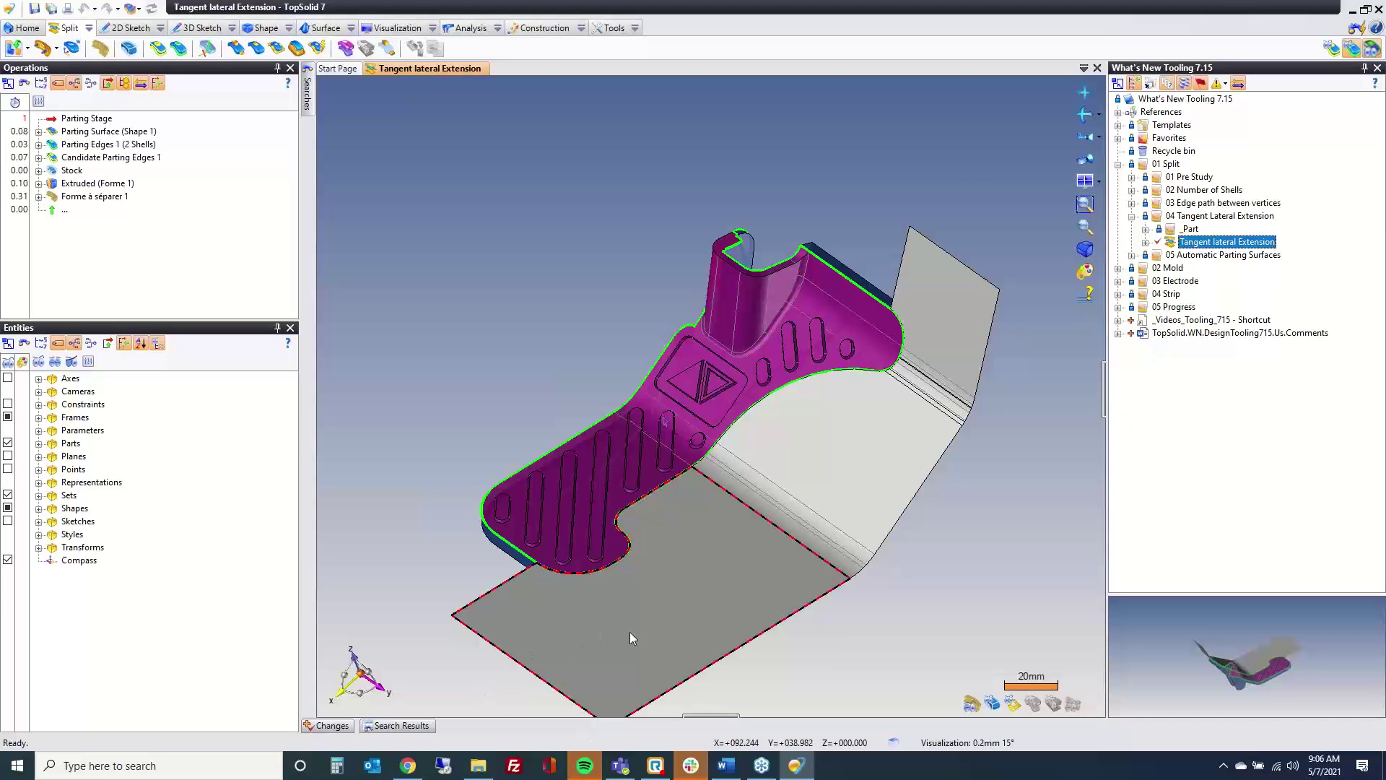
# Delete the existing parting surface and start a new Parting Surface with the pedal pad's rounded end beside the notch as start edge.
pyautogui.click(662, 625)
pyautogui.press('Delete')
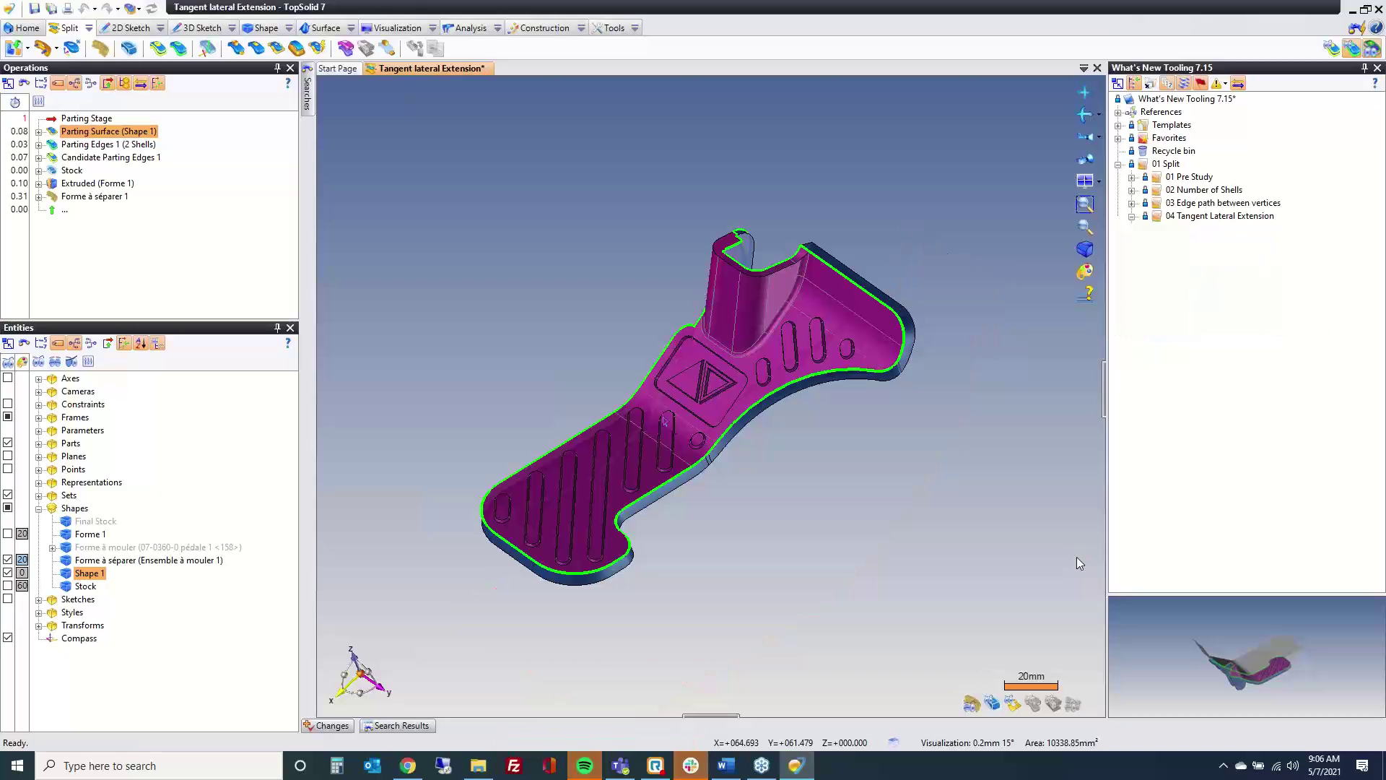
pyautogui.rightClick(475, 264)
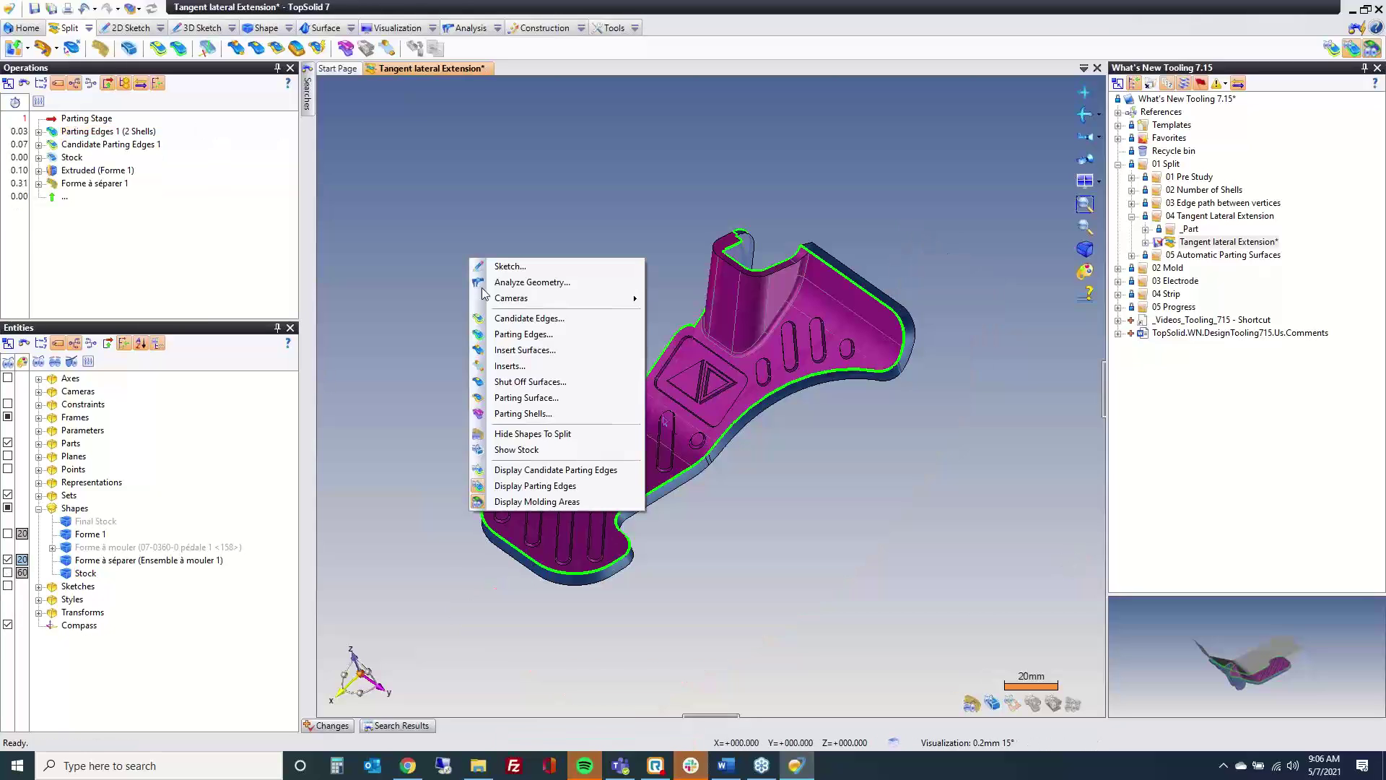
pyautogui.click(570, 398)
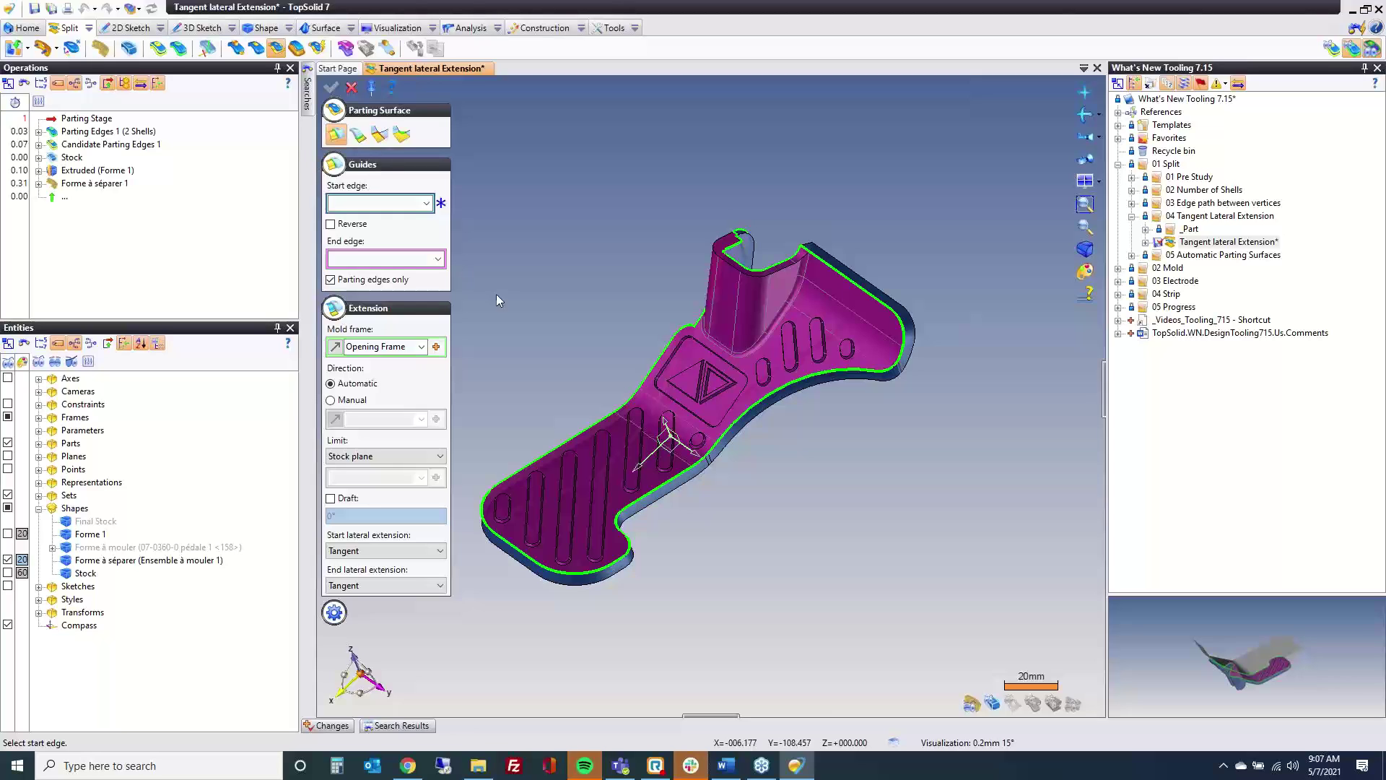
pyautogui.click(570, 578)
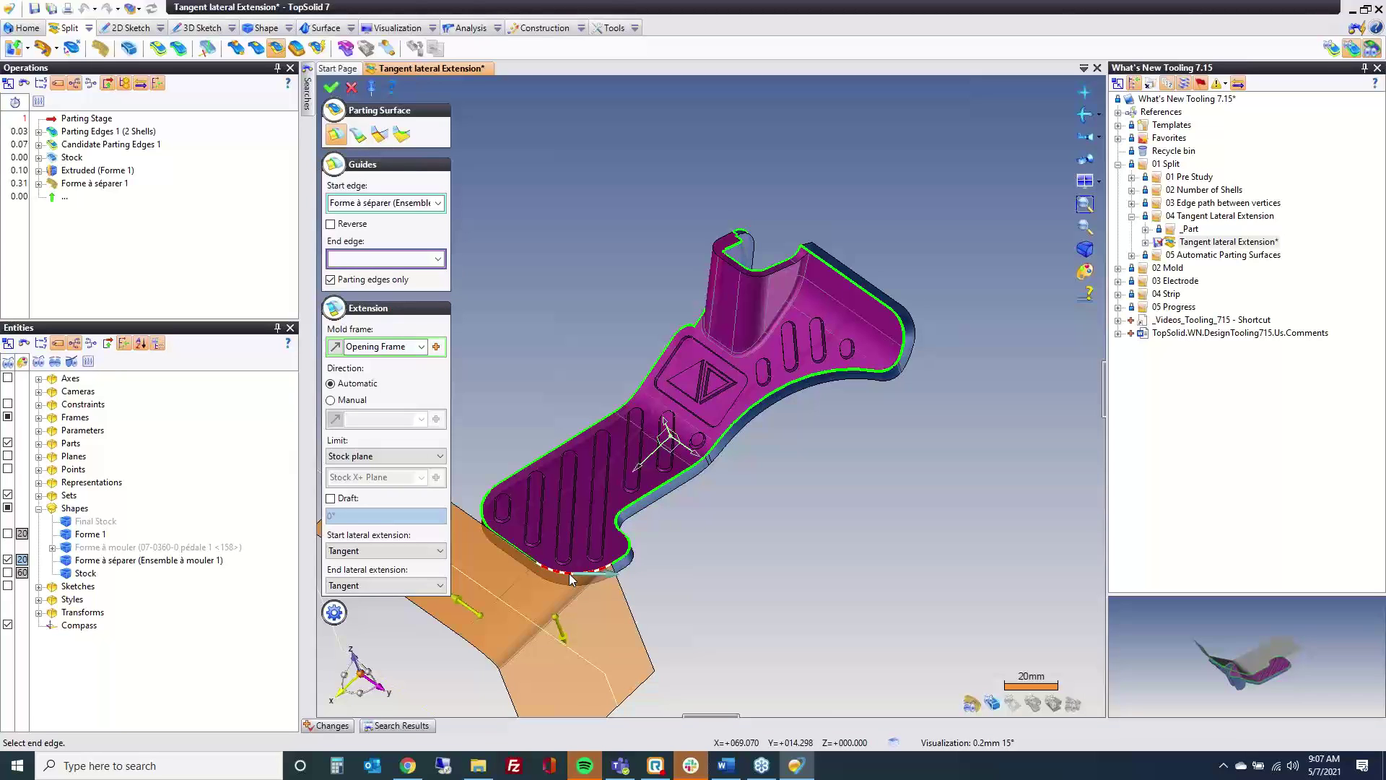
# Set the start and end lateral extensions to None and pick the rounded corner at the pedal's opposite end as end edge.
pyautogui.click(397, 551)
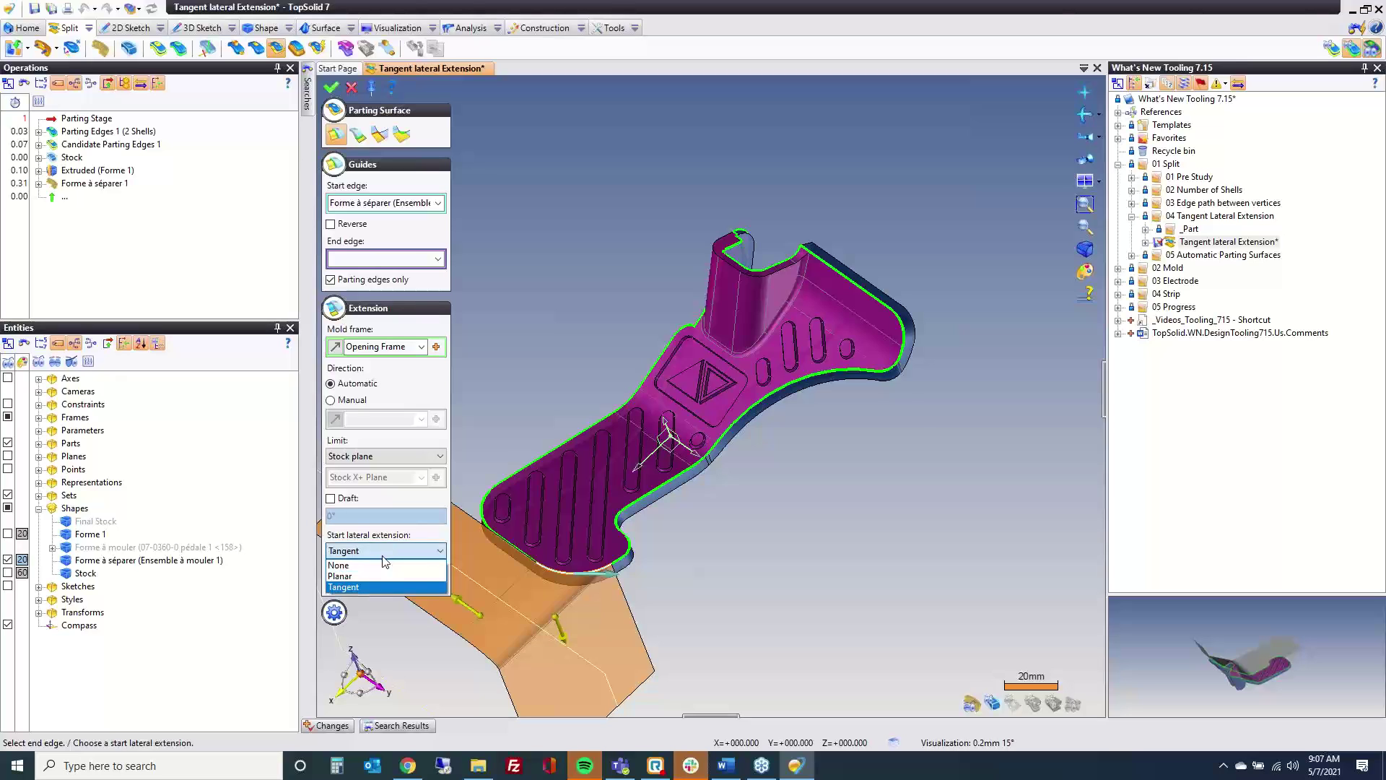
pyautogui.click(381, 574)
pyautogui.click(397, 586)
pyautogui.click(381, 608)
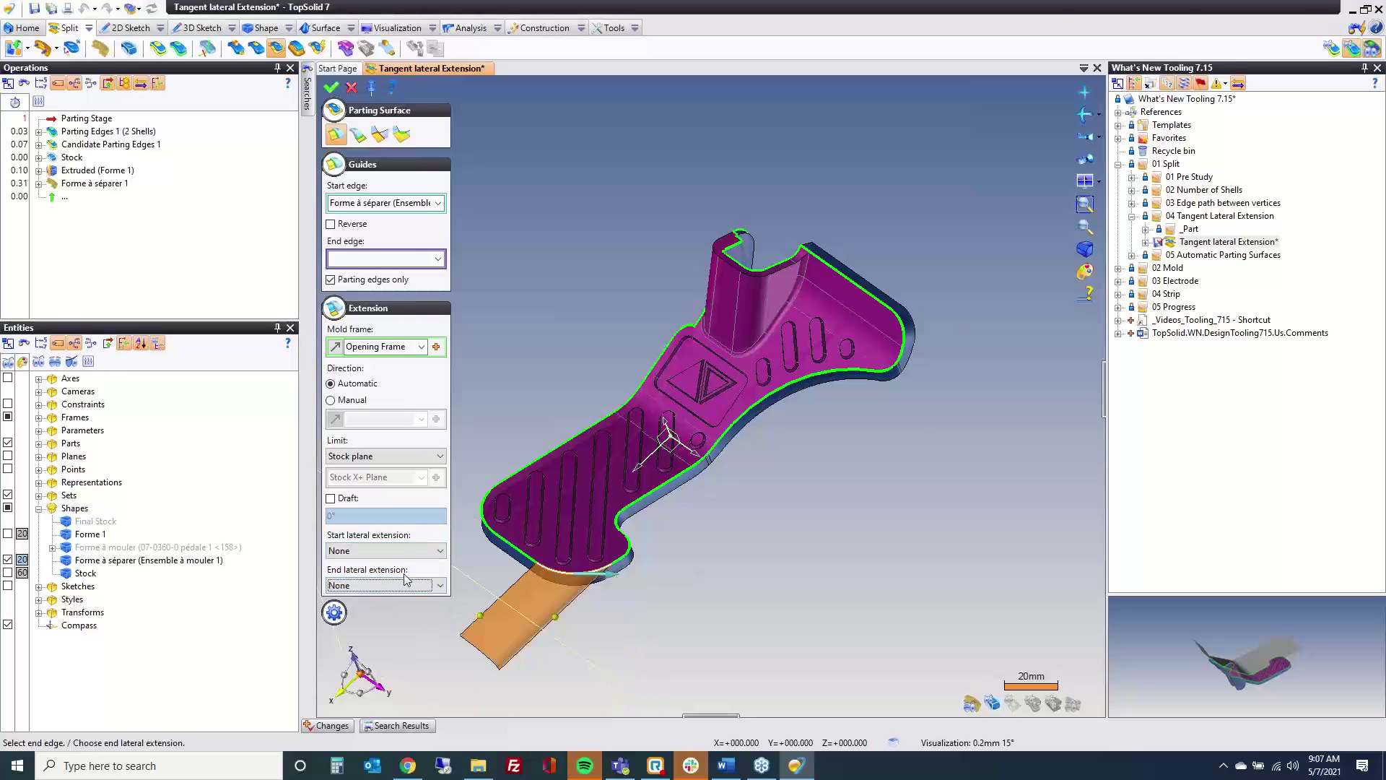
pyautogui.click(899, 327)
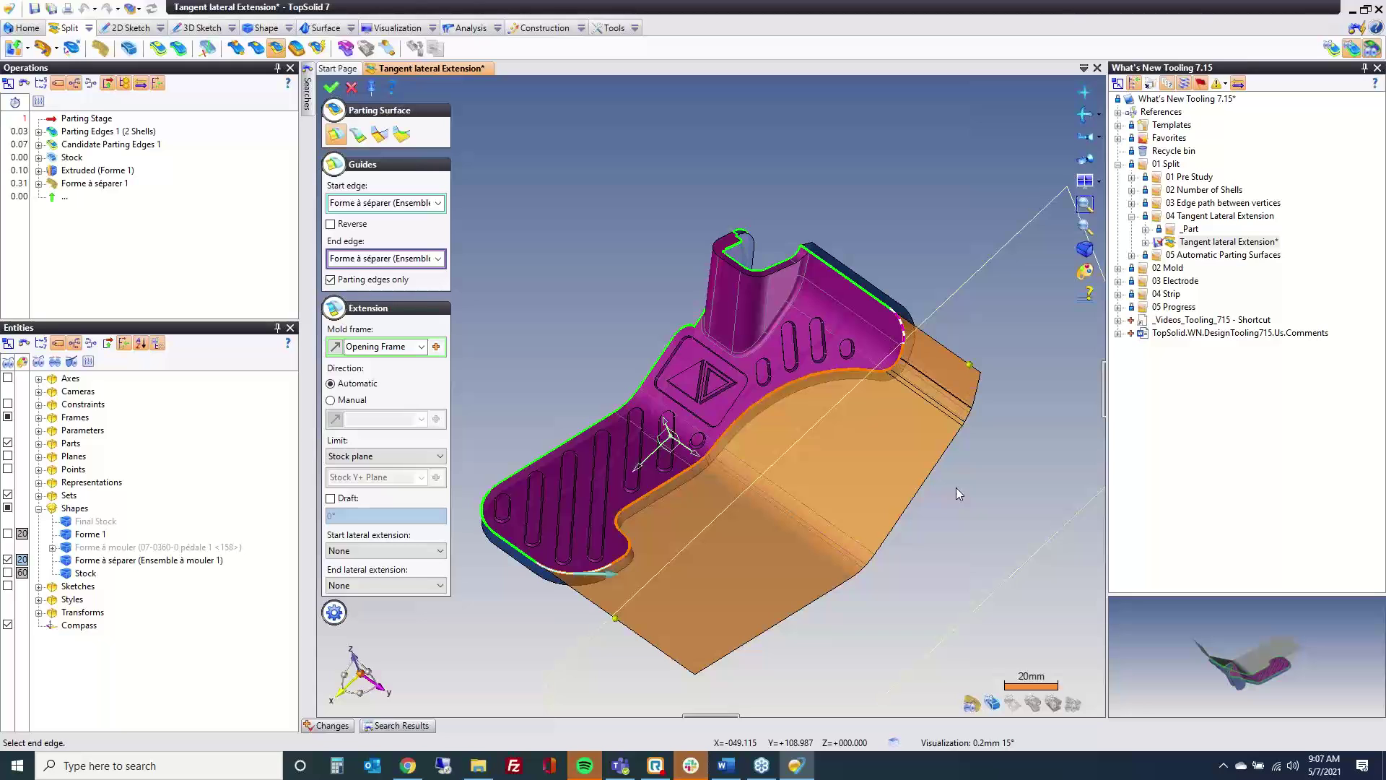
# Try the Planar end lateral extension, switch it to Tangent, and set the start lateral extension to Tangent as well.
pyautogui.click(970, 371)
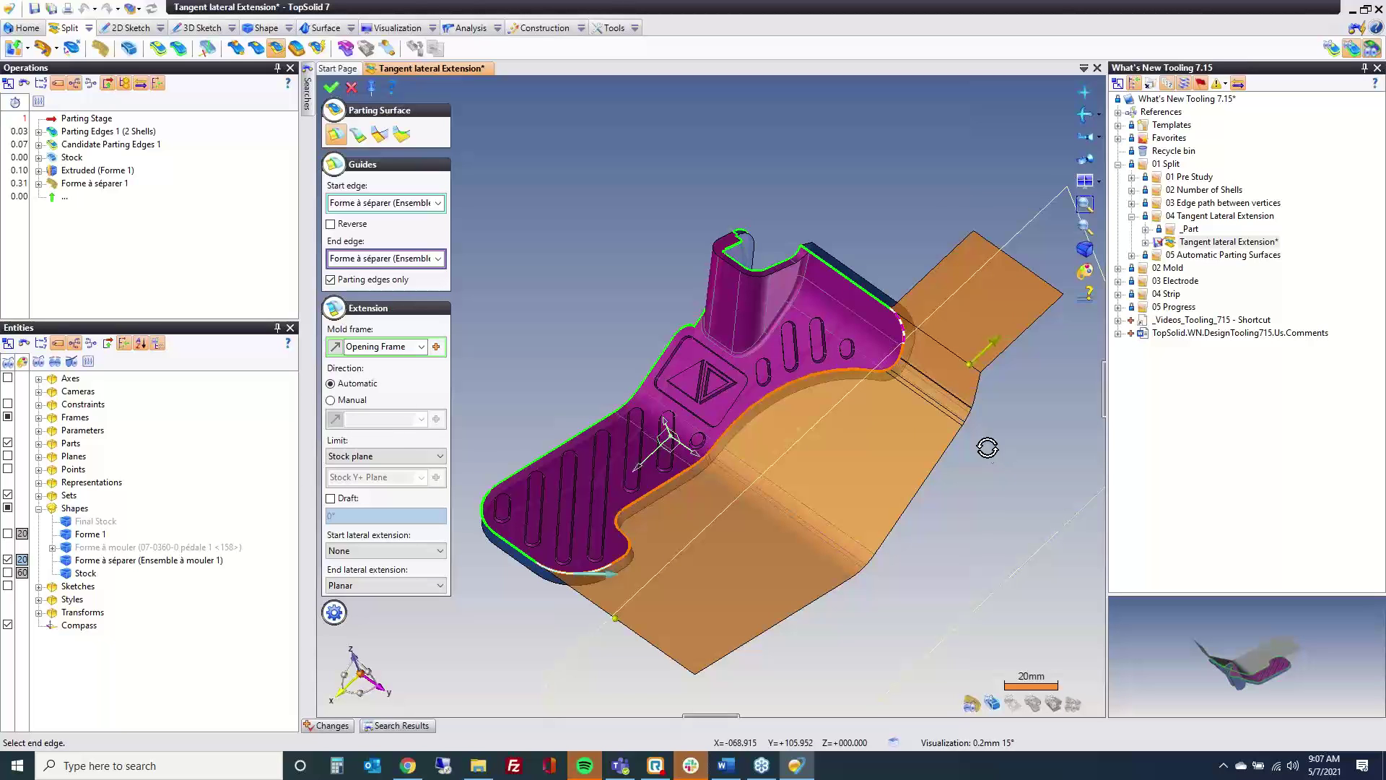
pyautogui.moveTo(1001, 453); pyautogui.dragTo(1006, 414, button='middle')
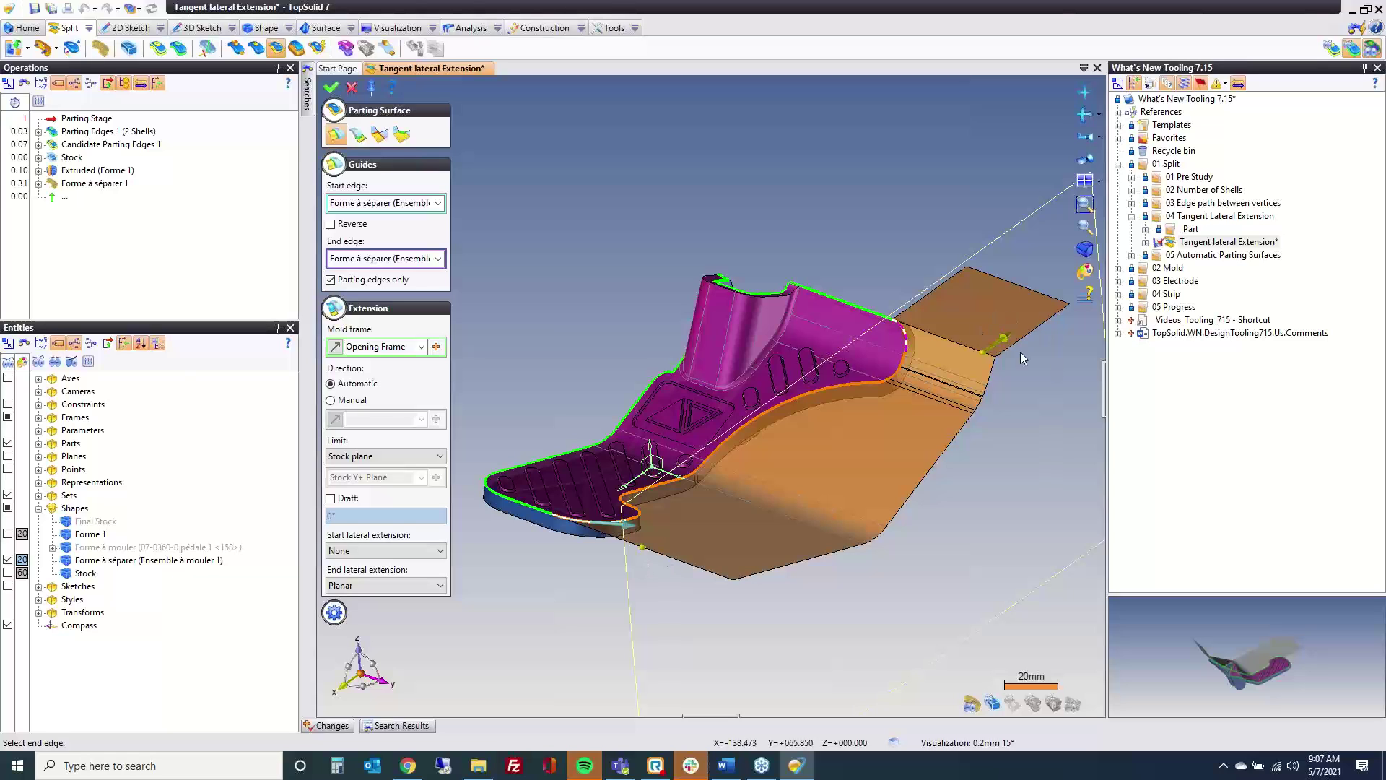
pyautogui.click(1002, 338)
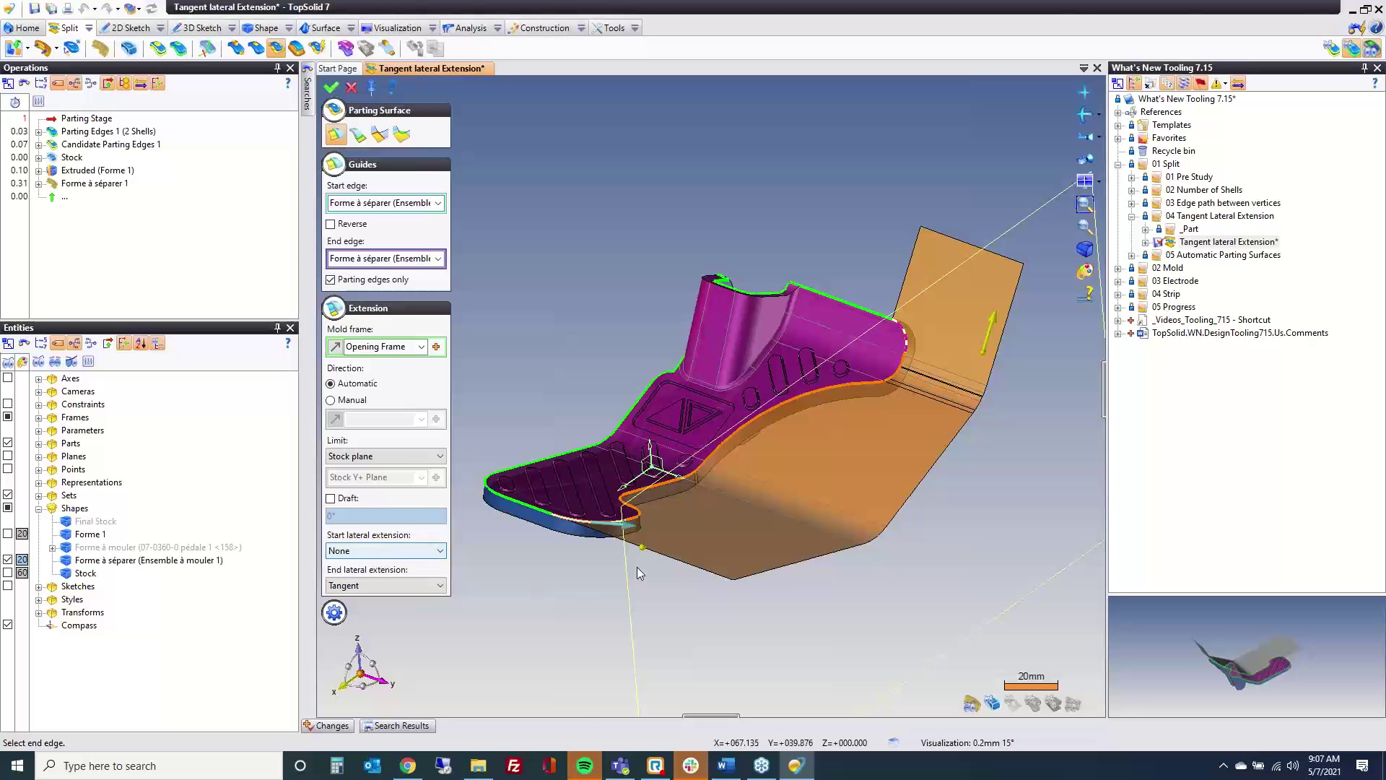
pyautogui.click(642, 547)
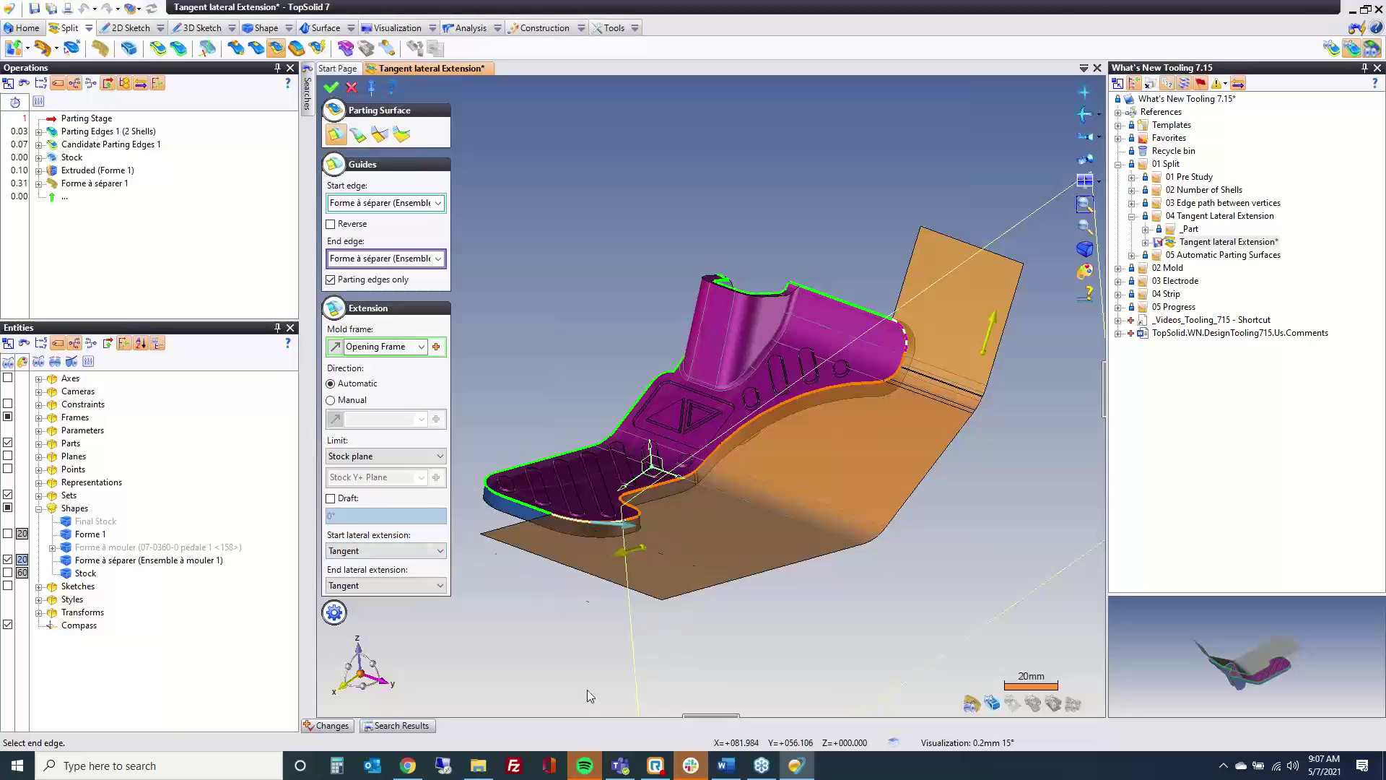
pyautogui.moveTo(782, 521)
pyautogui.mouseDown(button='middle')
pyautogui.moveTo(783, 570)
pyautogui.moveTo(708, 560)
pyautogui.moveTo(782, 541)
pyautogui.mouseUp(button='middle')
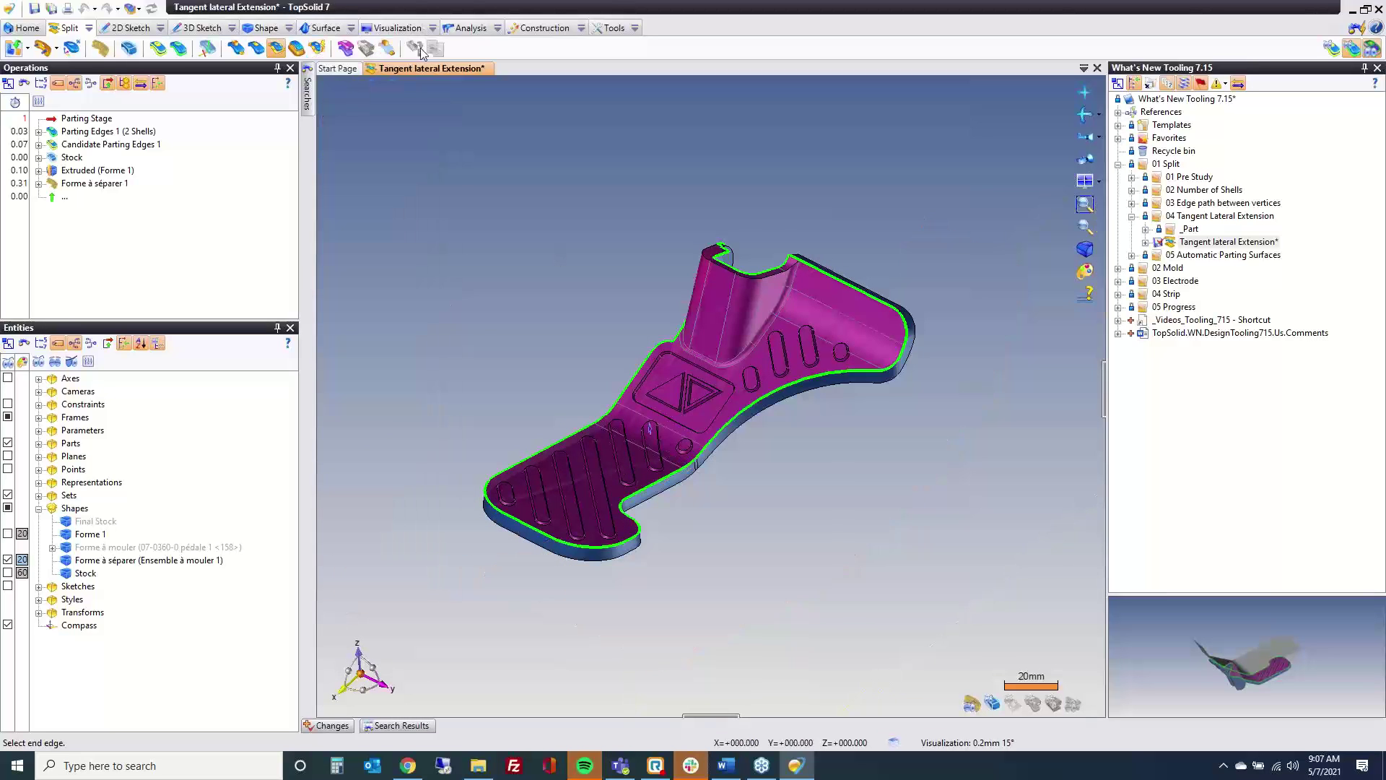
# Cancel the parting surface and close the Tangent lateral Extension document without saving its changes.
pyautogui.click(352, 87)
pyautogui.middleClick(421, 72)
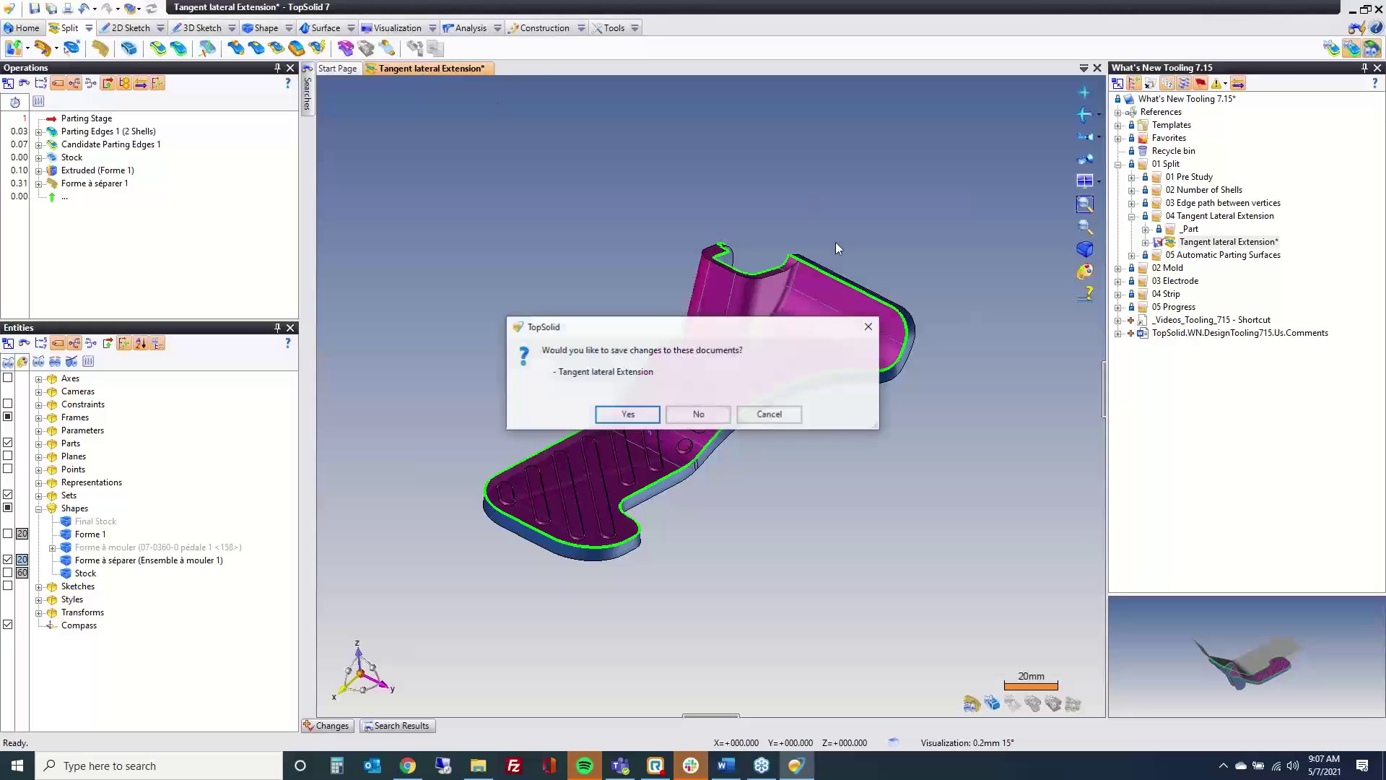
pyautogui.click(708, 418)
# Open the Automatic Parting Surfaces document from the 05 Automatic Parting Surfaces project folder.
pyautogui.click(1131, 216)
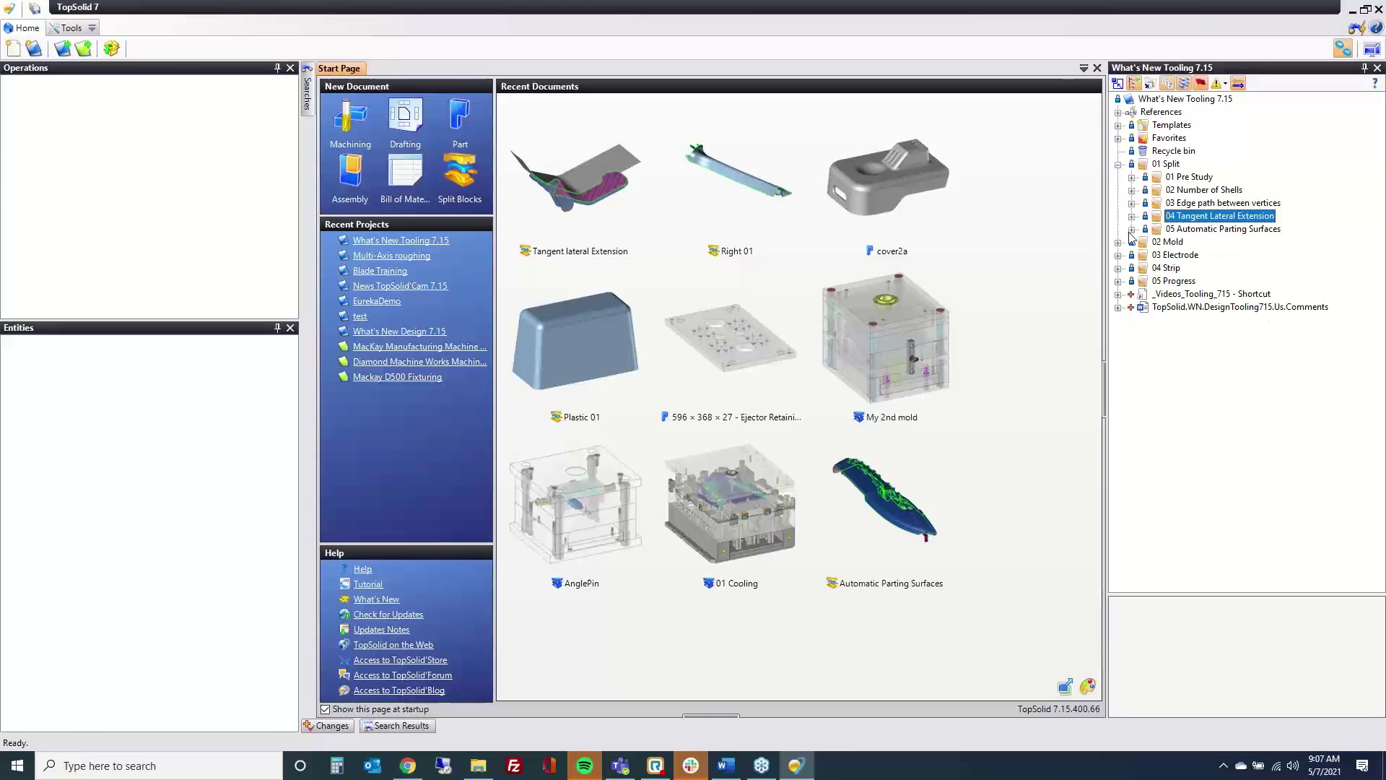
pyautogui.click(1131, 229)
pyautogui.doubleClick(1230, 255)
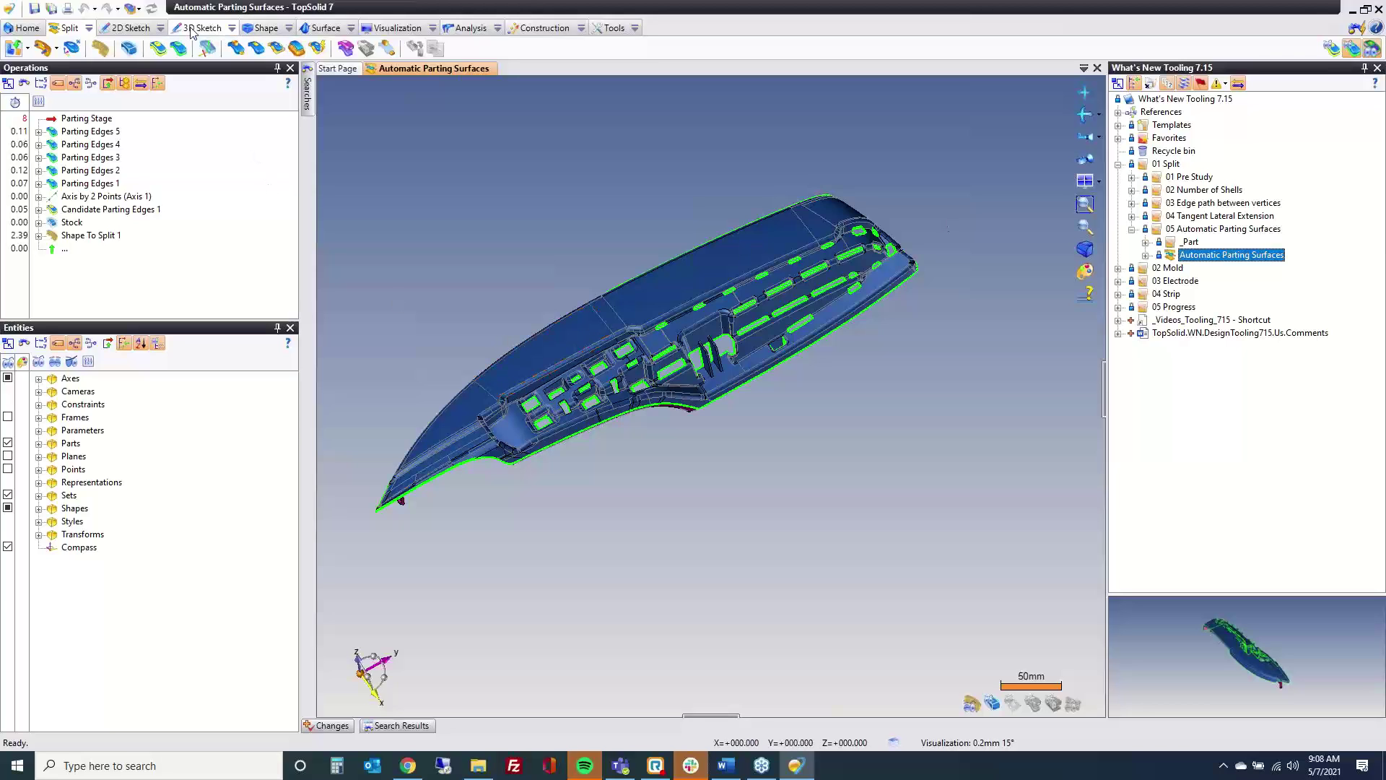
# Start Automatic Parting Surfaces on Line 1 with the Stock plane limit and Planar priority, and compute the surfaces.
pyautogui.click(316, 48)
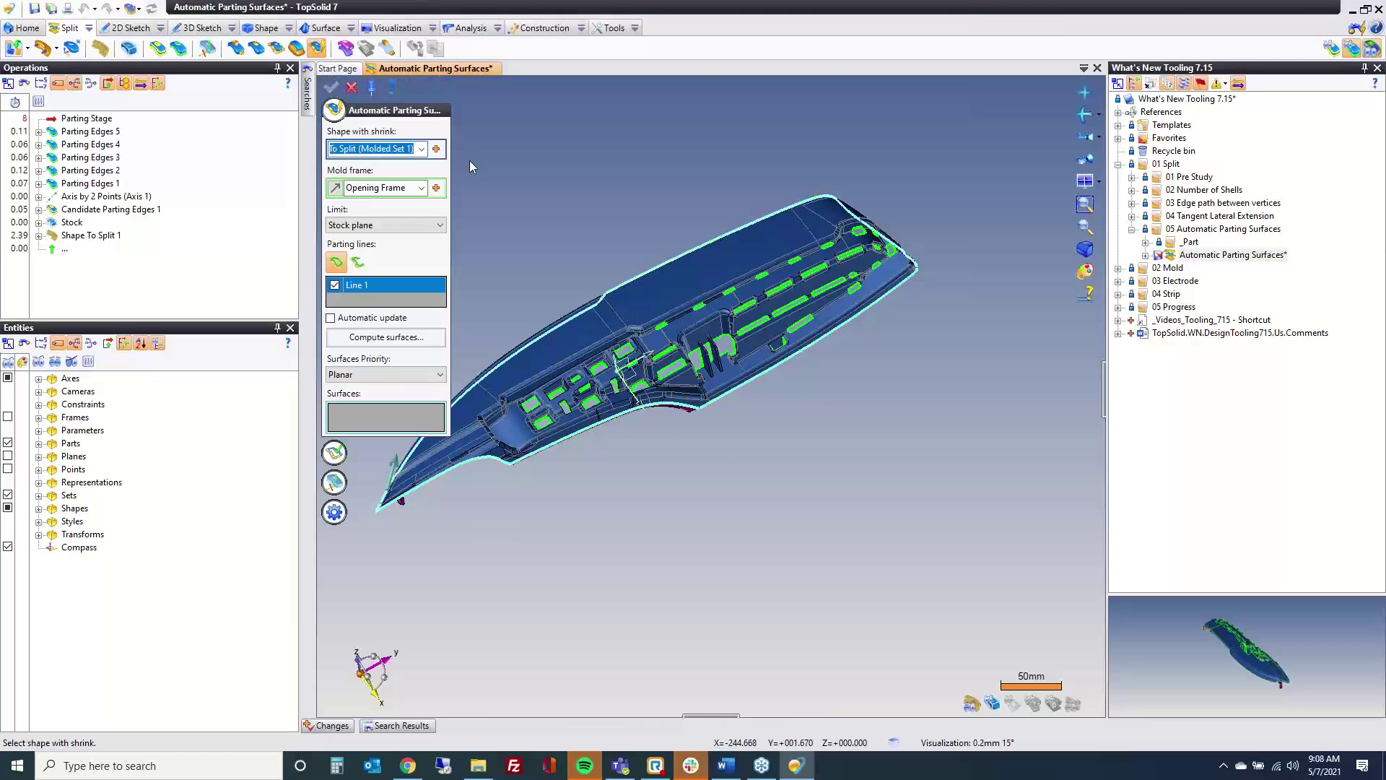
pyautogui.moveTo(566, 235); pyautogui.dragTo(635, 275, button='middle')
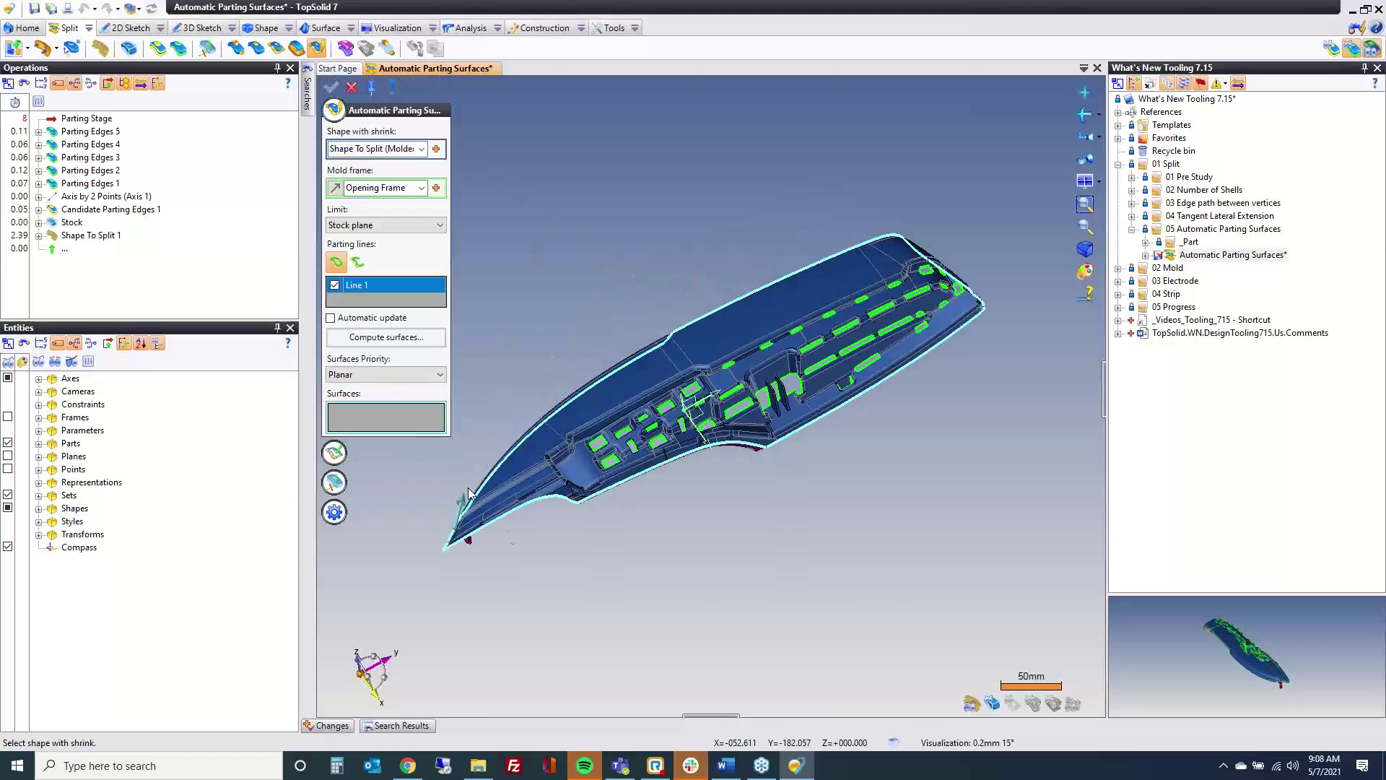
pyautogui.click(385, 337)
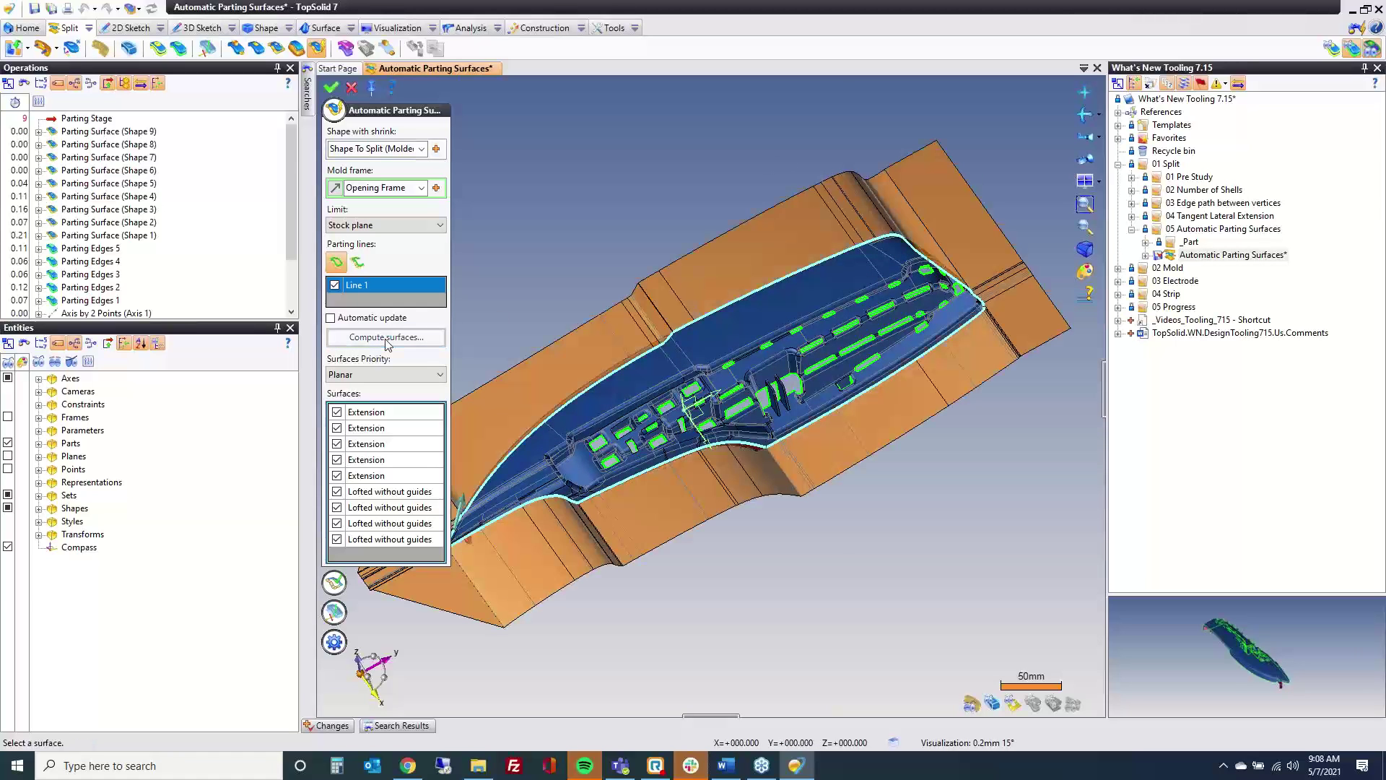
# Select the second Lofted without guides surface in the computed set, exclude it, and include it again.
pyautogui.moveTo(953, 647); pyautogui.dragTo(860, 458, button='middle')
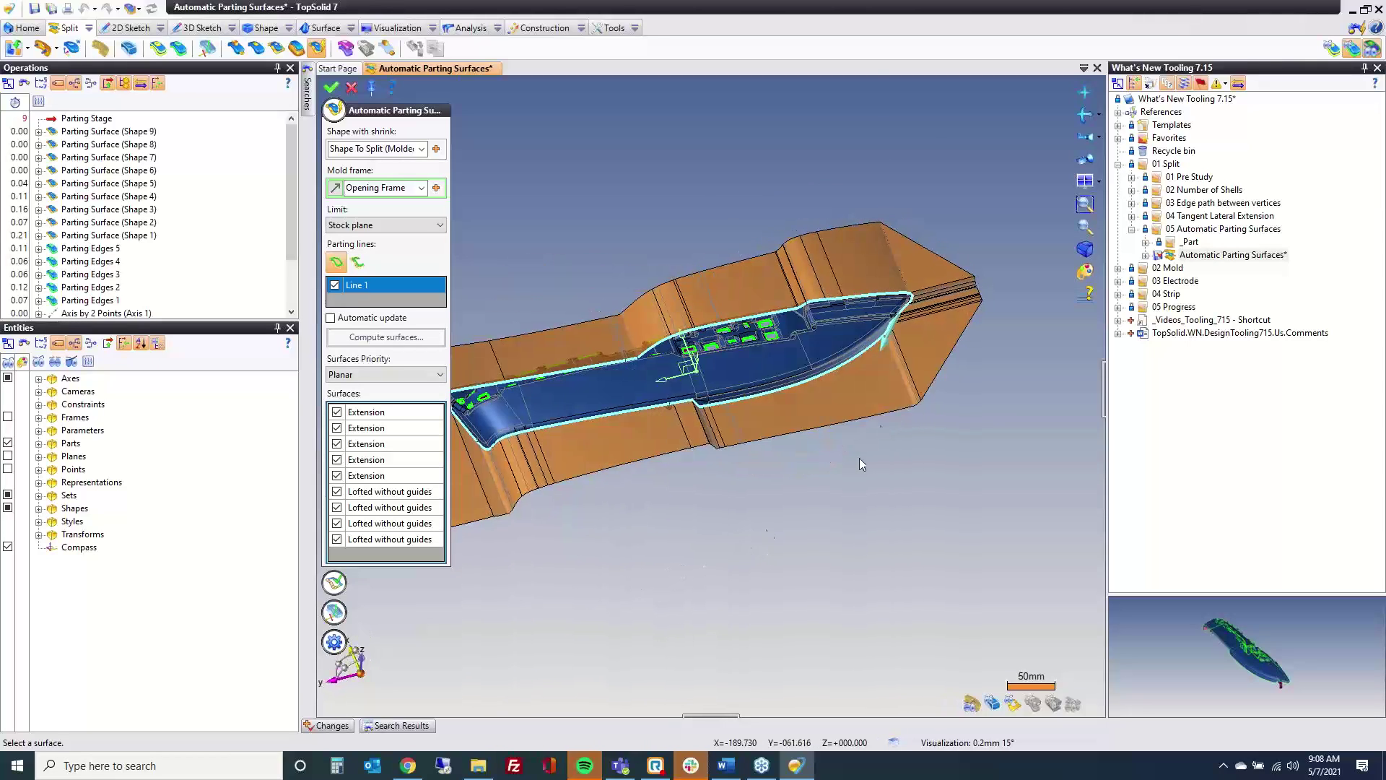
pyautogui.scroll(8, 889, 319)
pyautogui.moveTo(869, 328); pyautogui.dragTo(862, 368, button='middle')
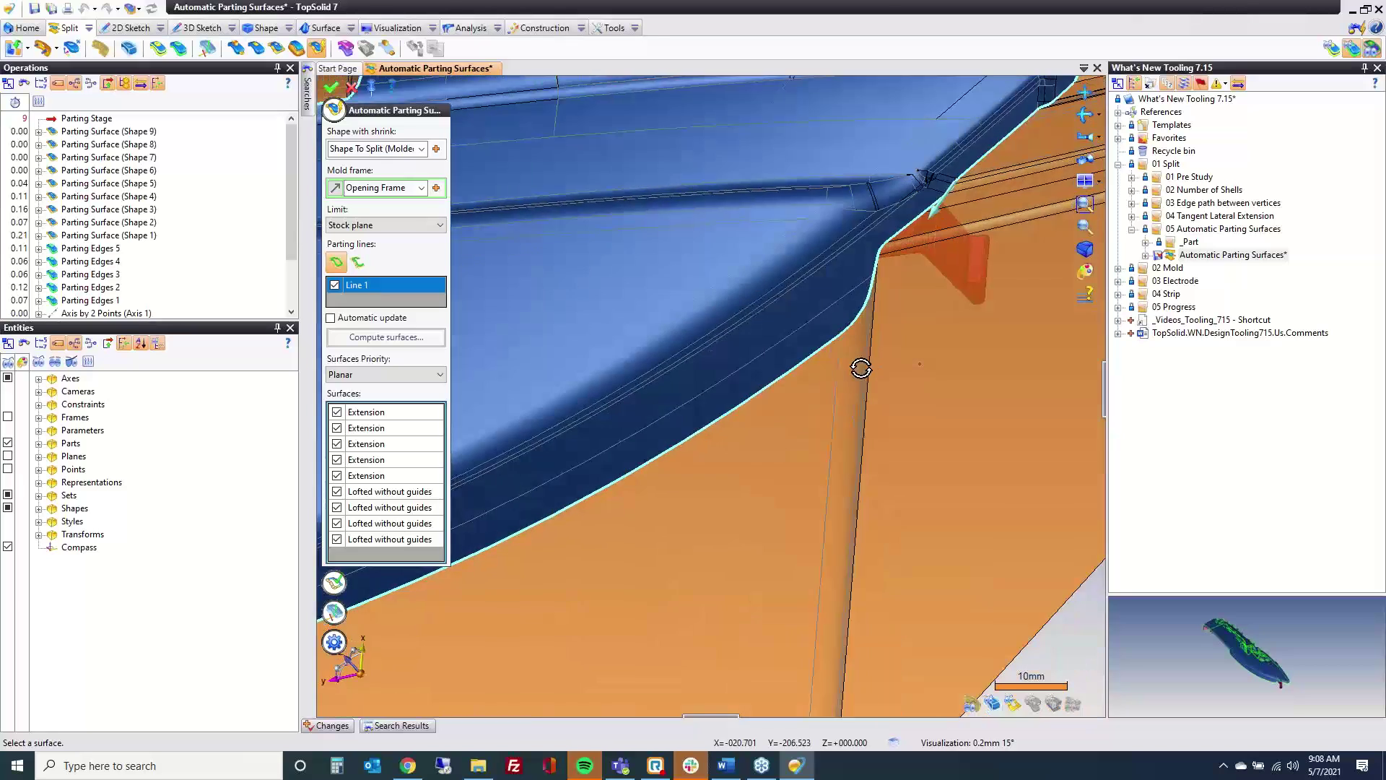
pyautogui.scroll(-6, 861, 368)
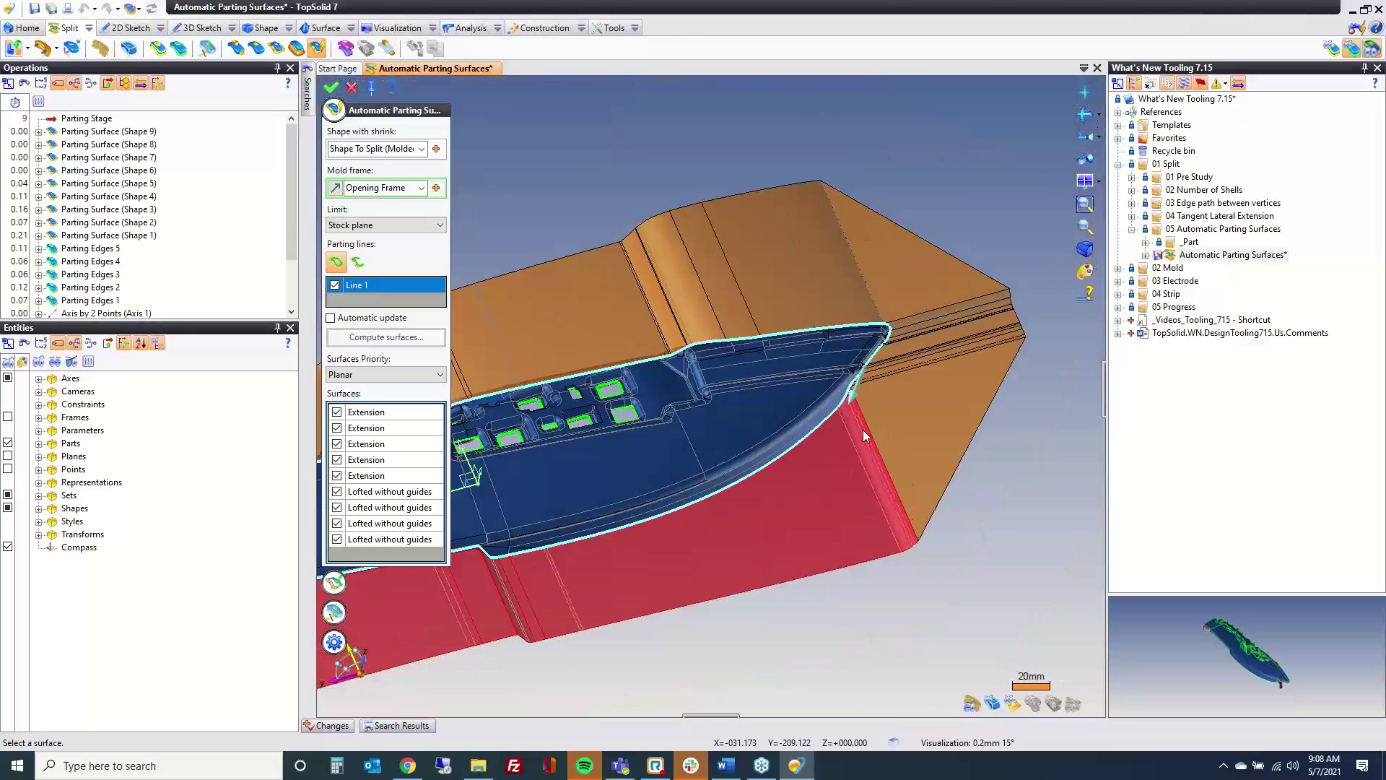
pyautogui.scroll(-5, 863, 430)
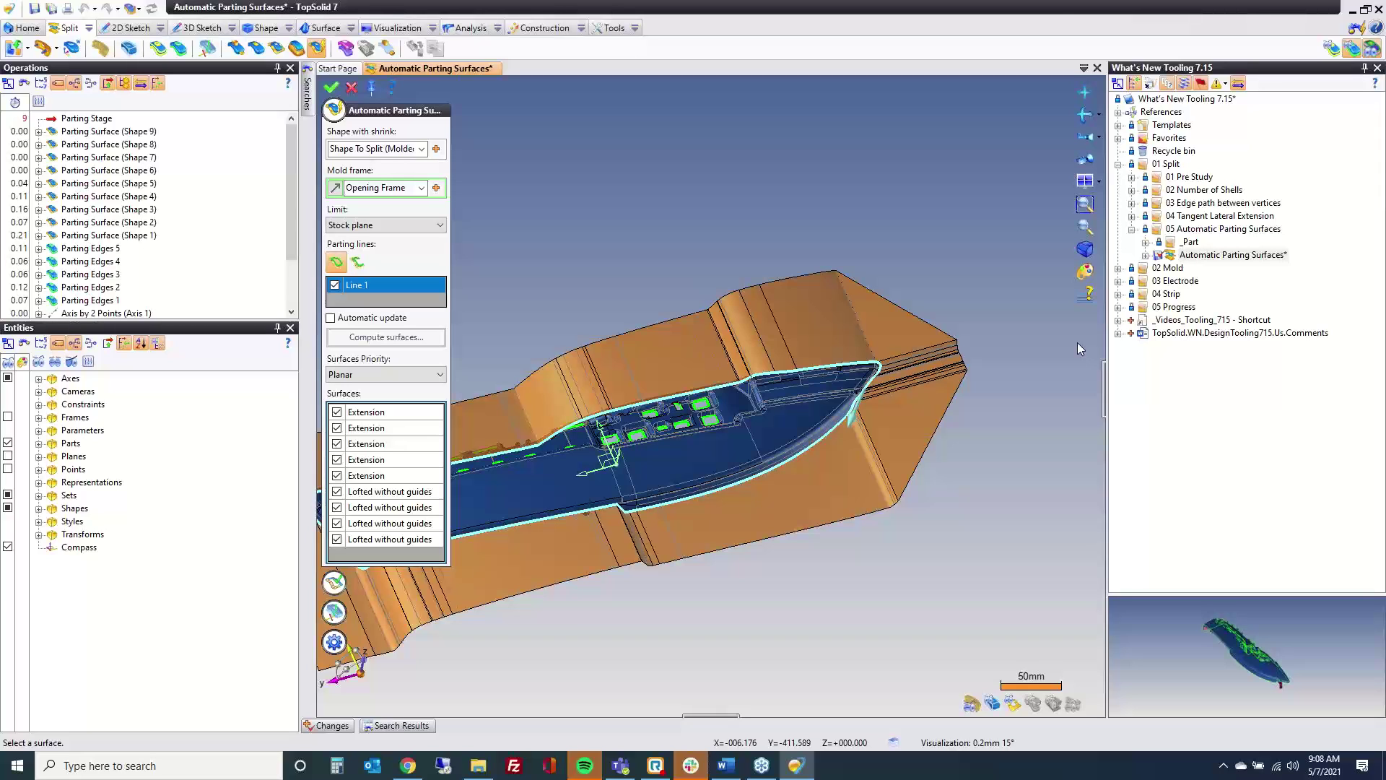
pyautogui.click(366, 509)
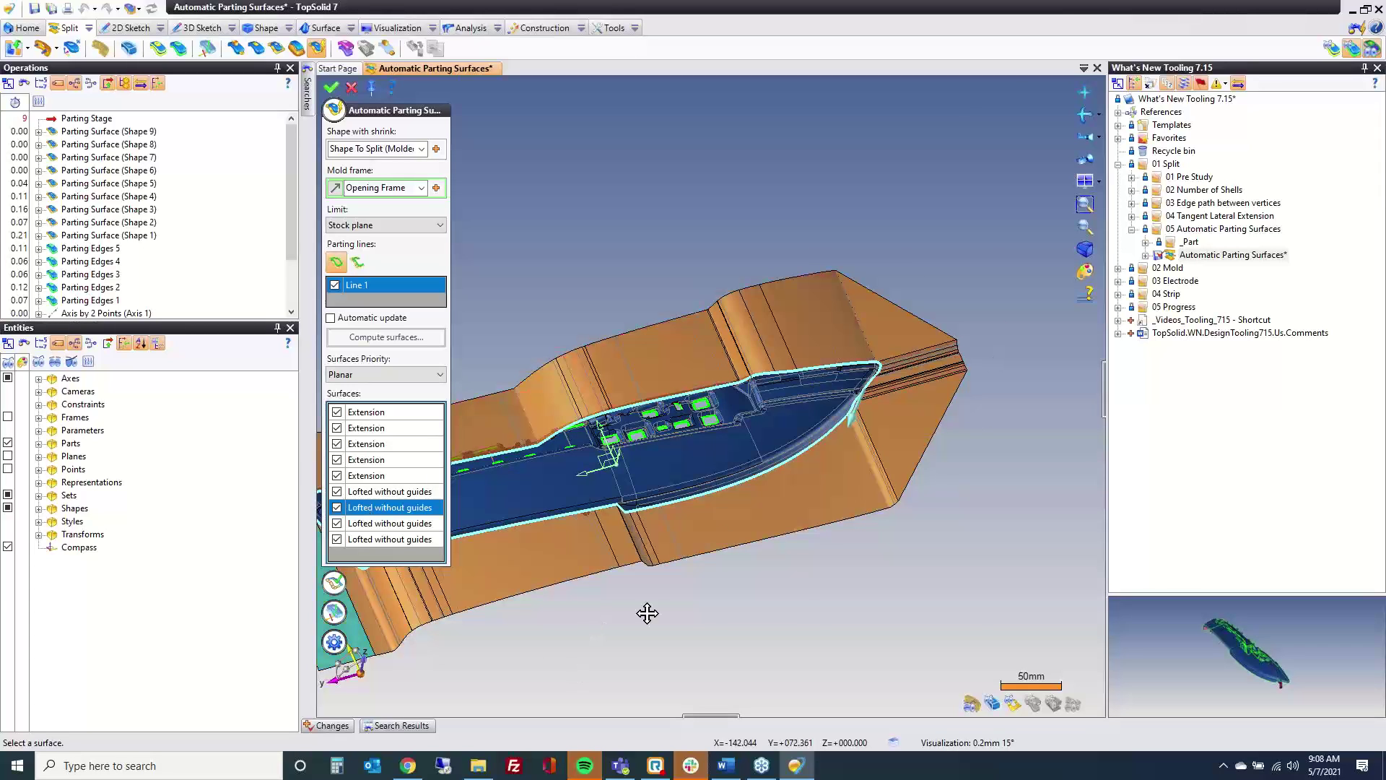
pyautogui.moveTo(646, 609); pyautogui.dragTo(874, 577, button='middle')
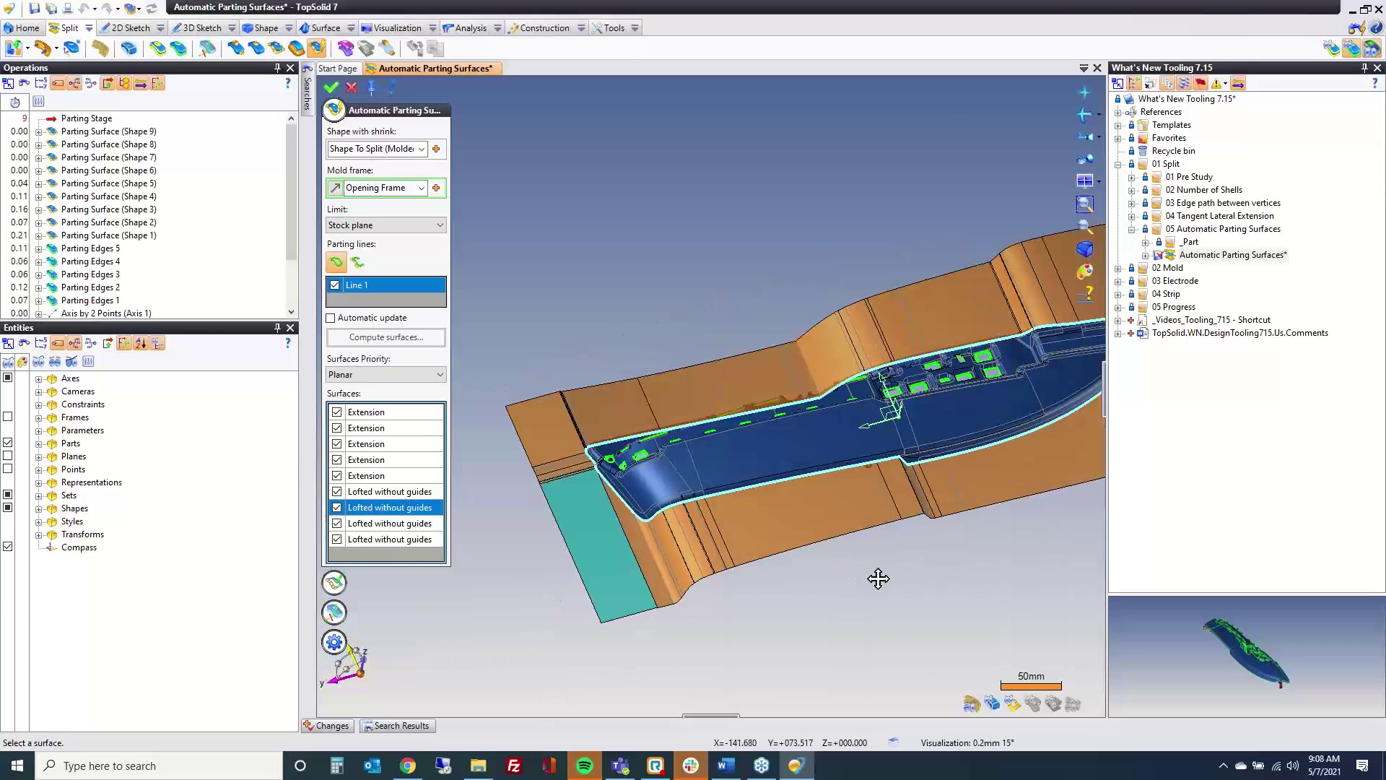
pyautogui.click(336, 508)
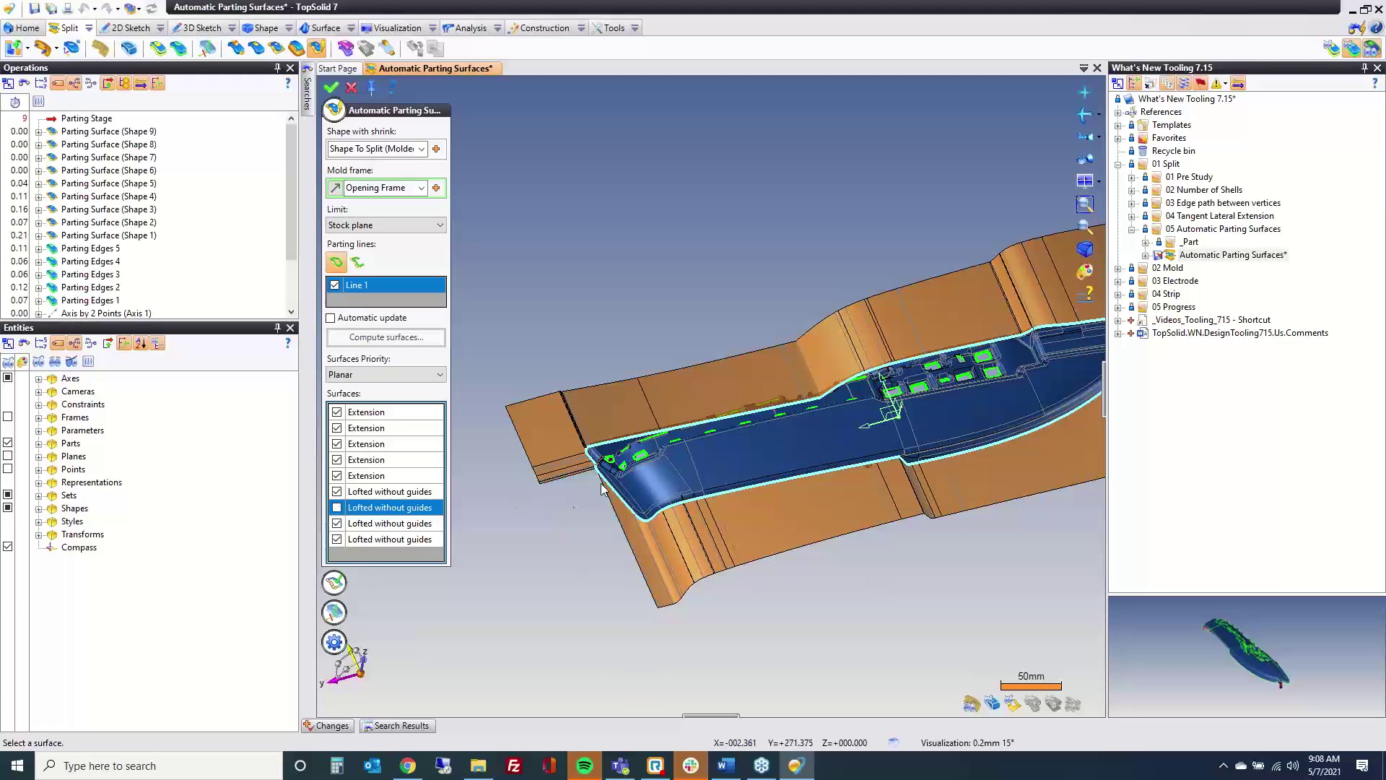
pyautogui.click(336, 508)
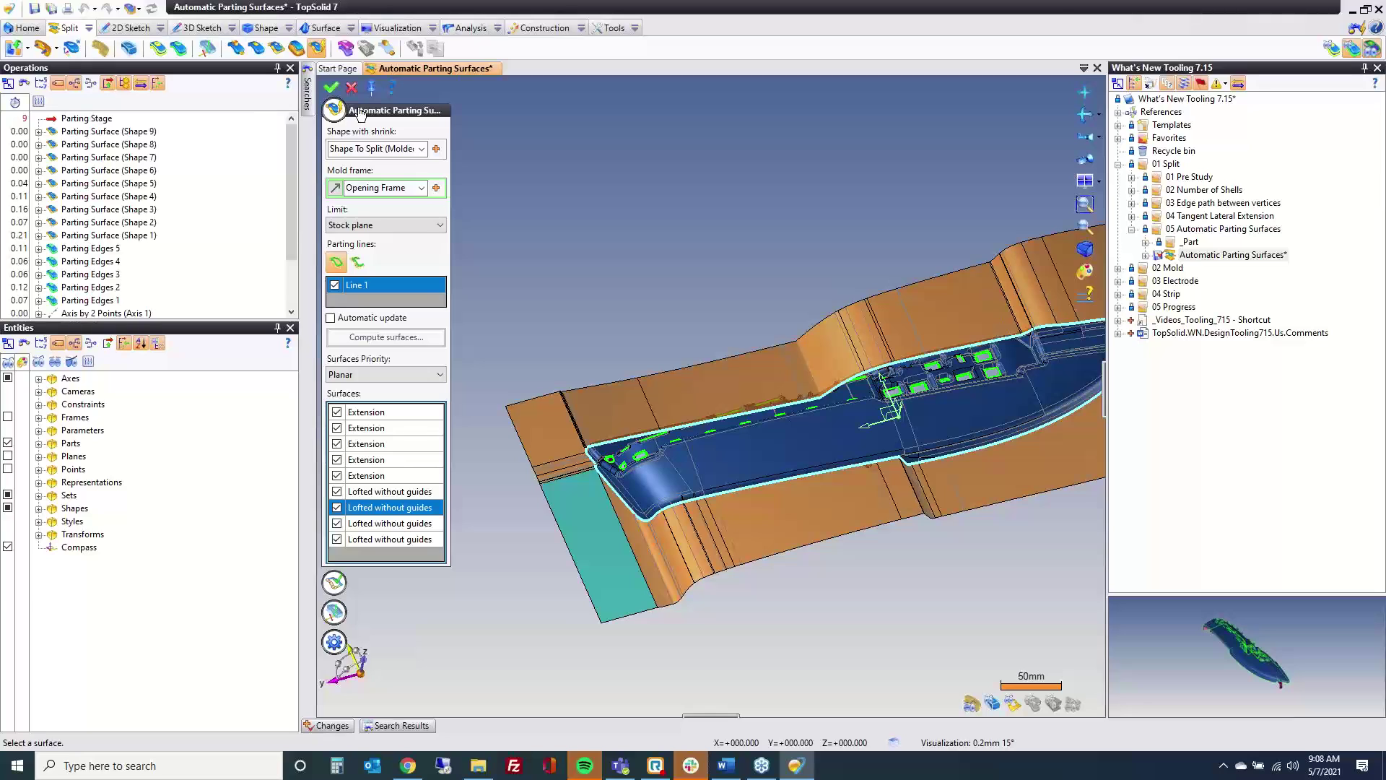
# Cancel the automatic parting surfaces and close the Automatic Parting Surfaces document without saving its changes.
pyautogui.click(351, 87)
pyautogui.middleClick(427, 73)
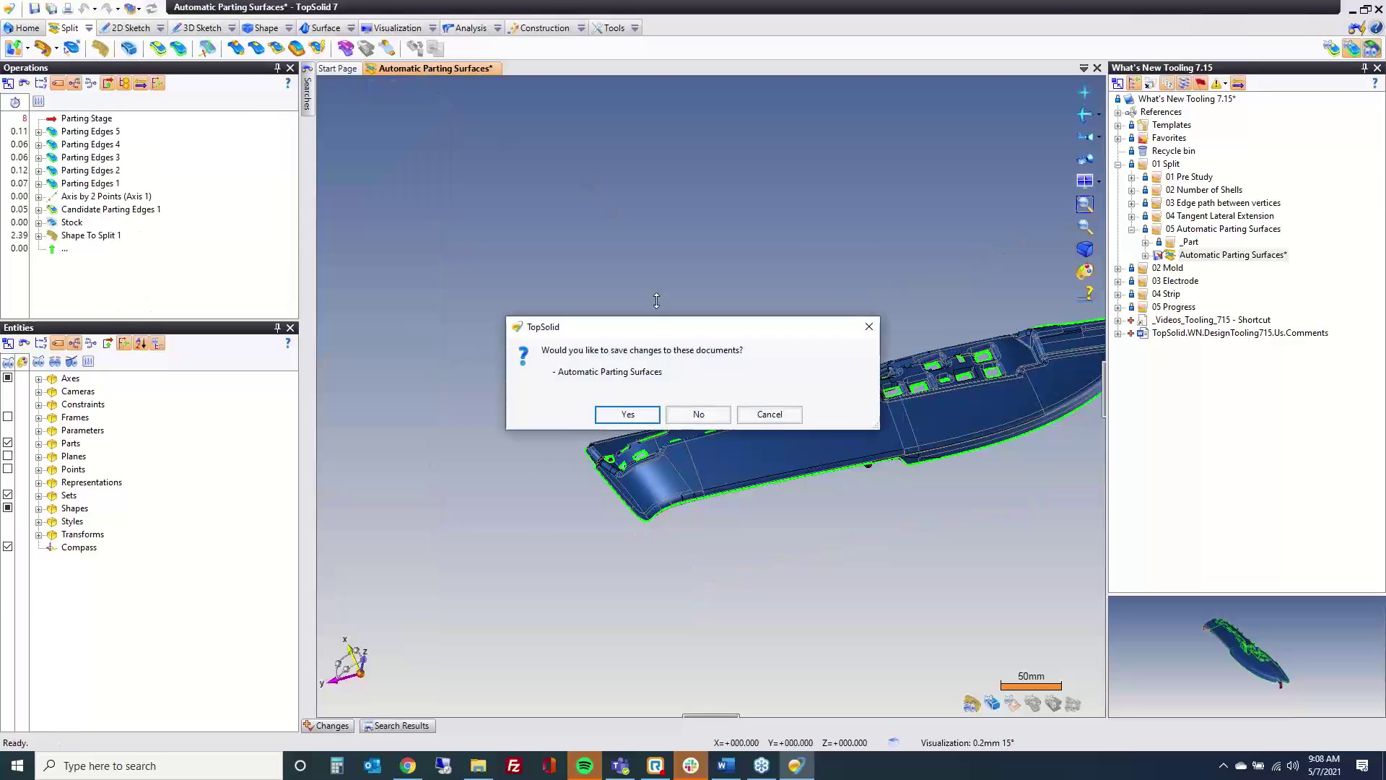
pyautogui.click(698, 415)
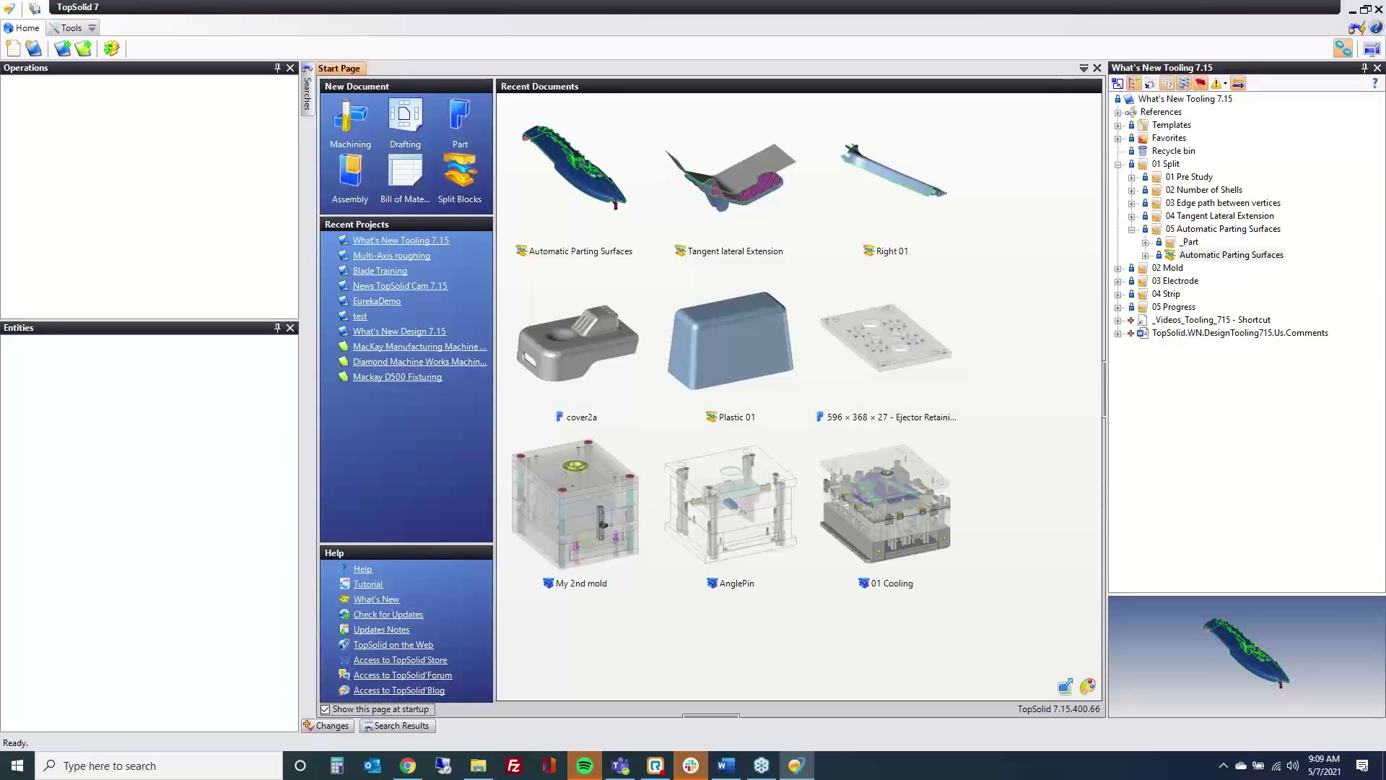
# Collapse the 01 Split folder and open the 01 Cooling document from the 01 Cooling folder in 02 Mold.
pyautogui.click(1118, 165)
pyautogui.click(1119, 176)
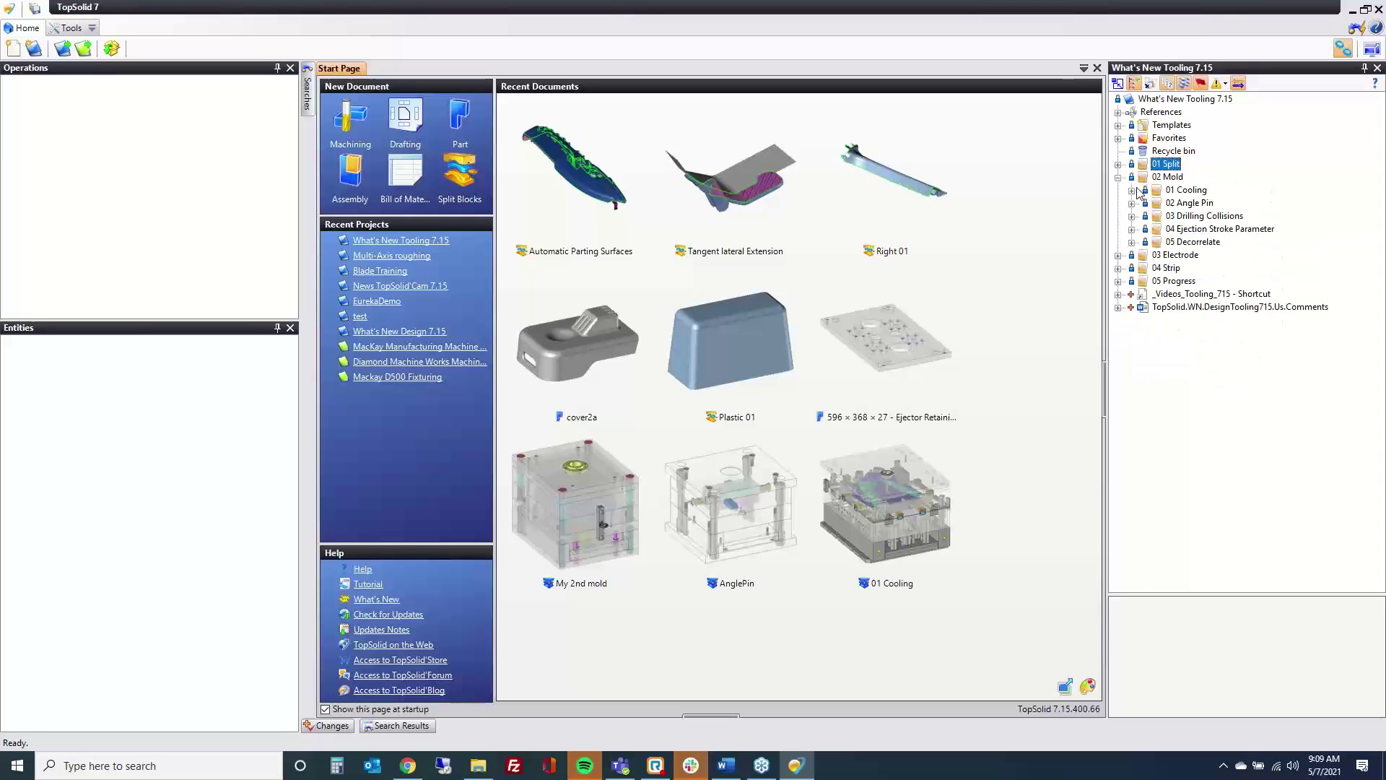
pyautogui.click(1132, 190)
pyautogui.click(1202, 216)
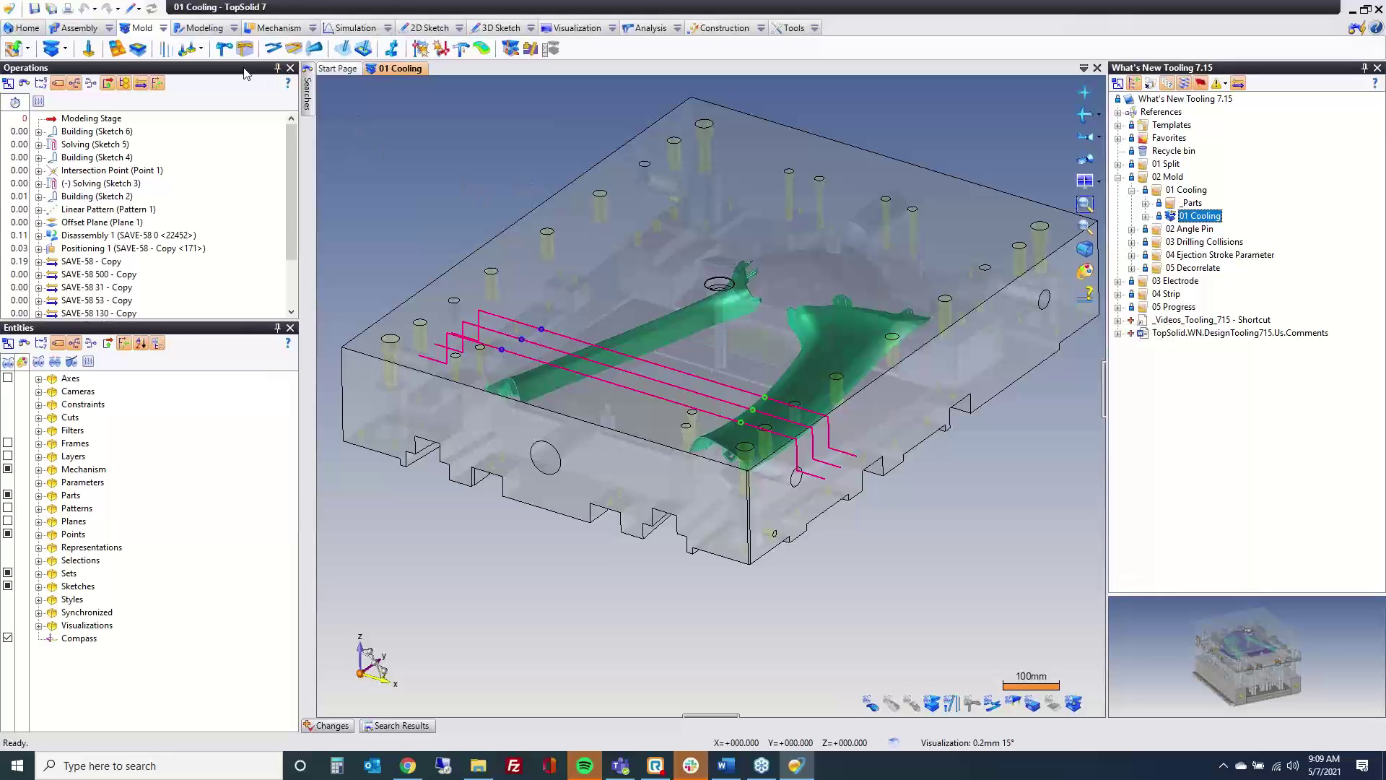
# Try the point and sketch positioning modes for a Meusburger blade pin, and cancel the pin.
pyautogui.click(167, 51)
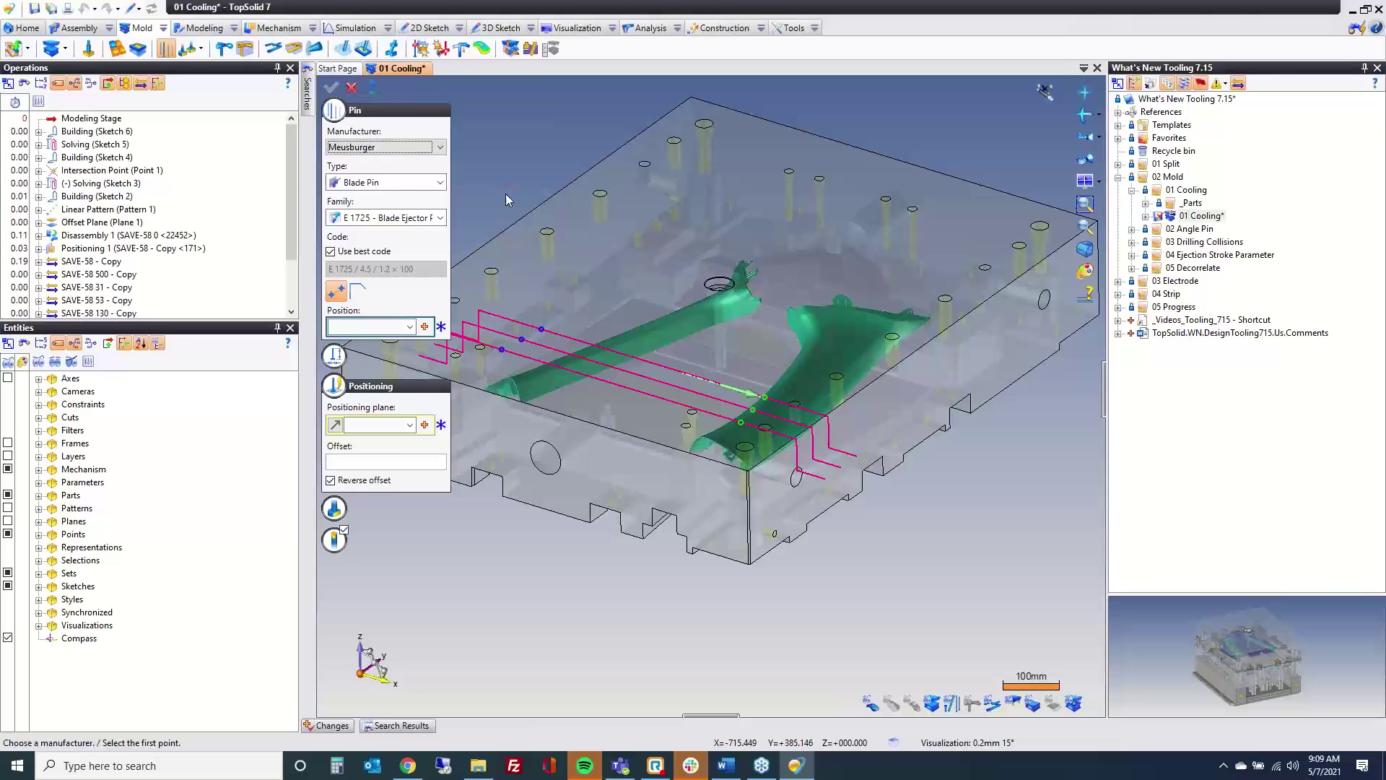
pyautogui.click(363, 295)
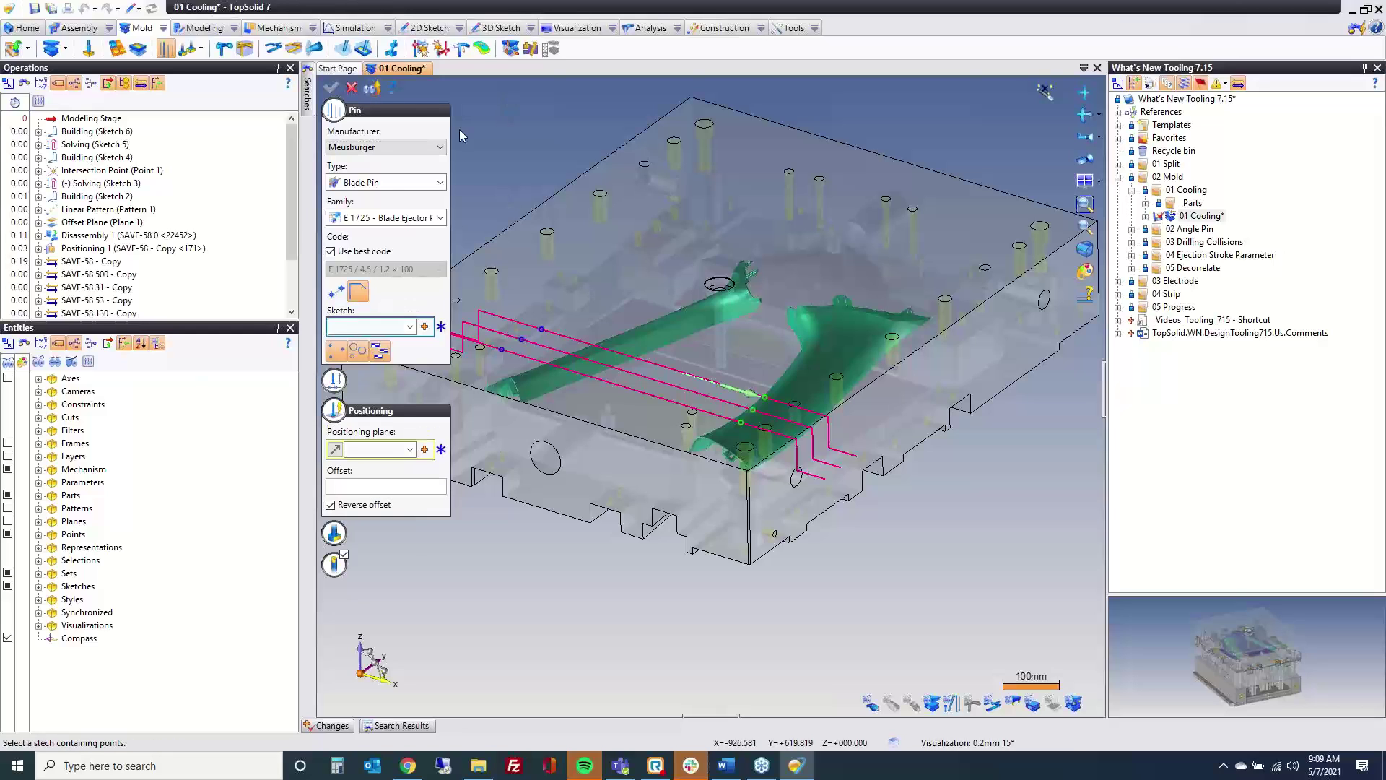
pyautogui.click(334, 290)
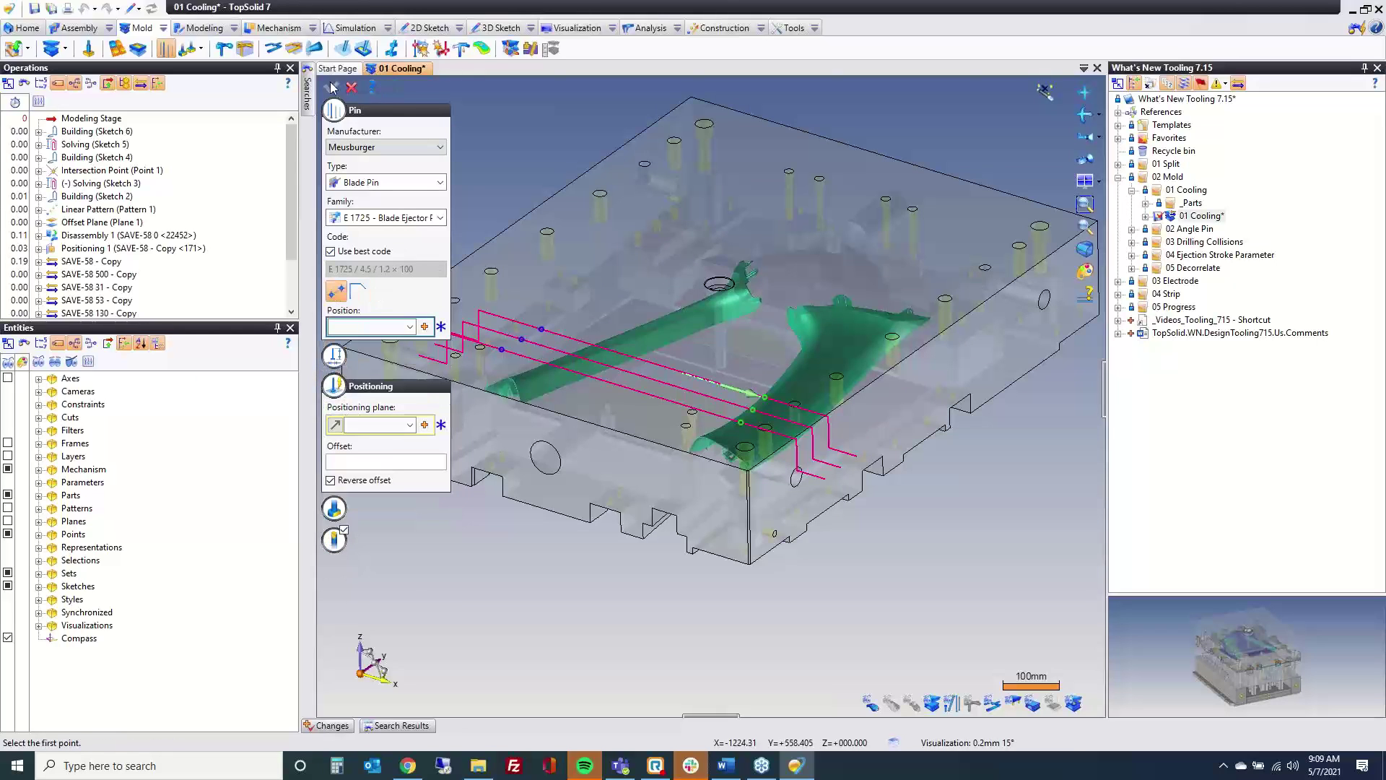
pyautogui.click(358, 292)
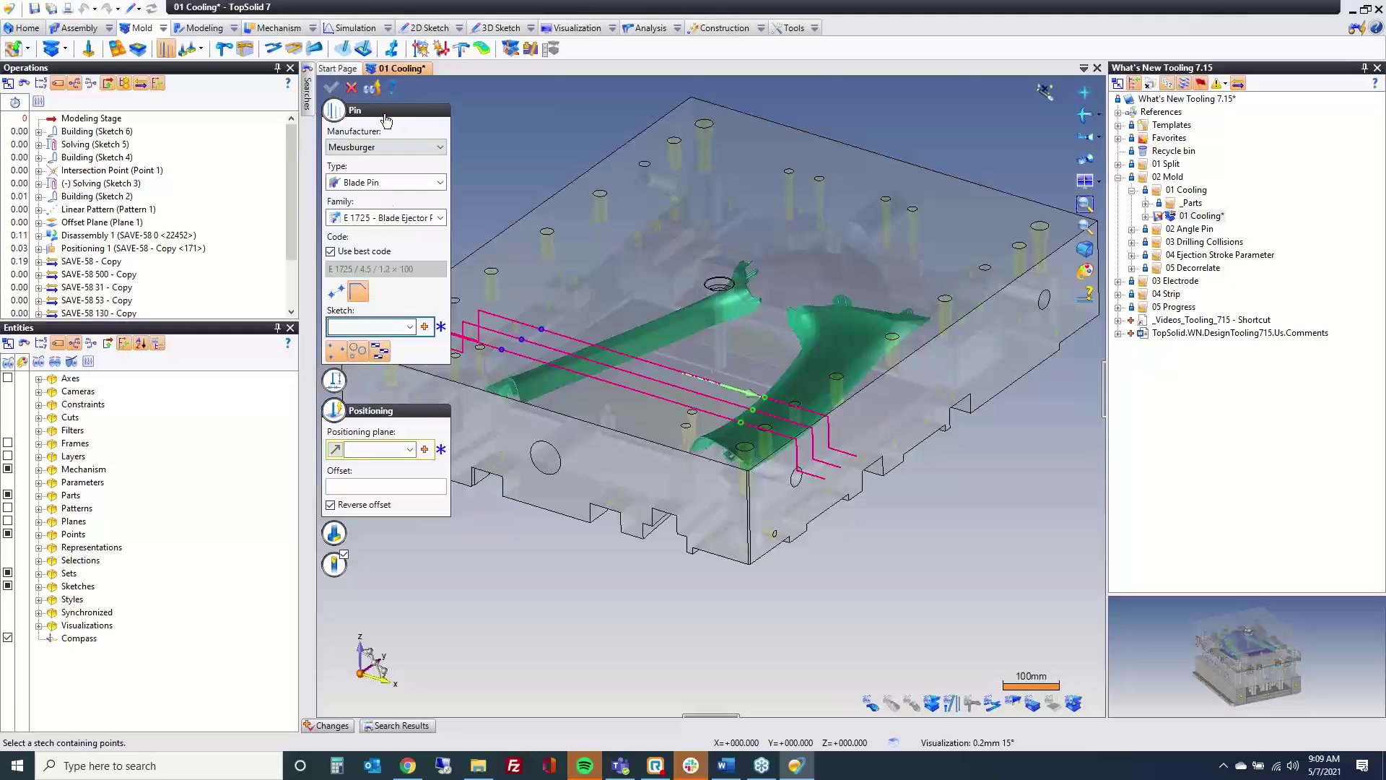
pyautogui.click(352, 88)
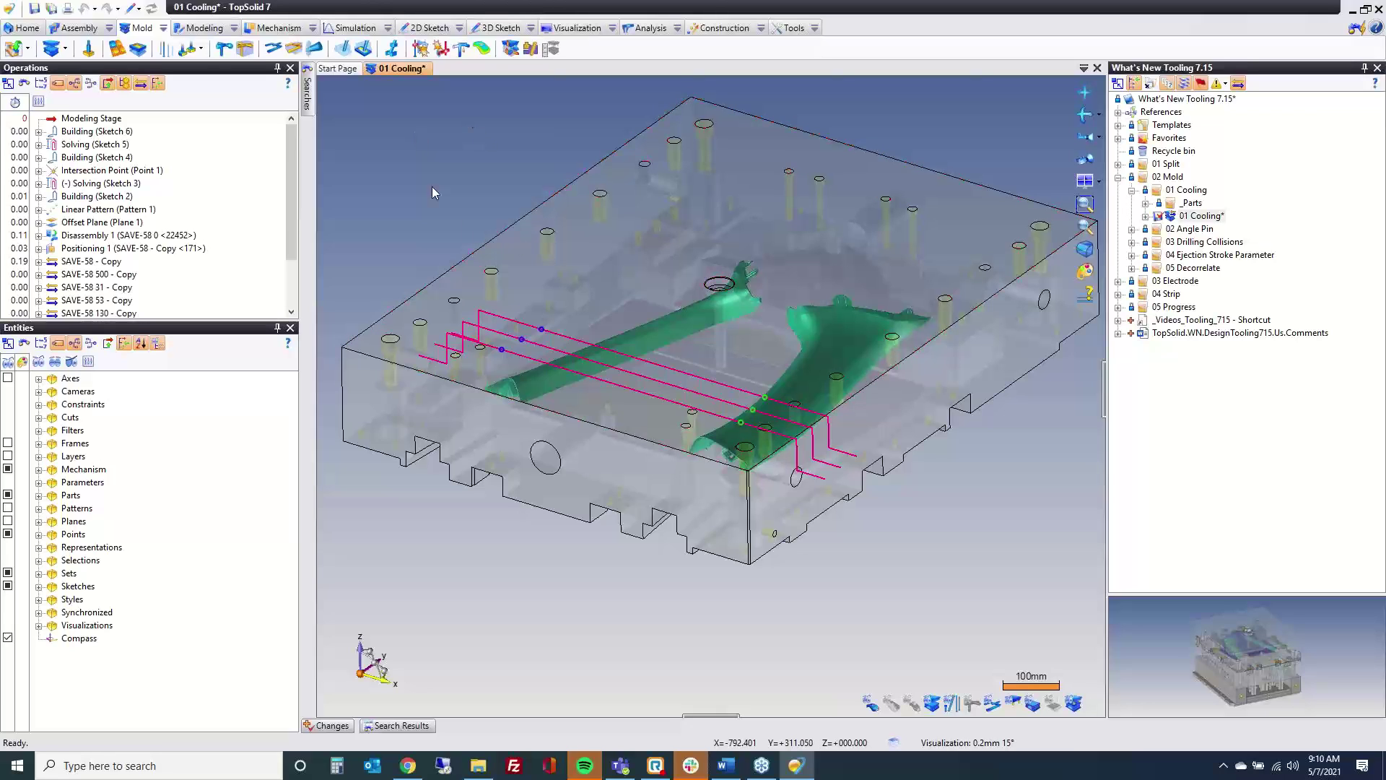
# Start cooling circuit Circuit 1 from existing sketches, turn off the entry-face selection filter, and add Sketch 2, Sketch 6 and Sketch 4.
pyautogui.moveTo(433, 189); pyautogui.dragTo(437, 209, button='middle')
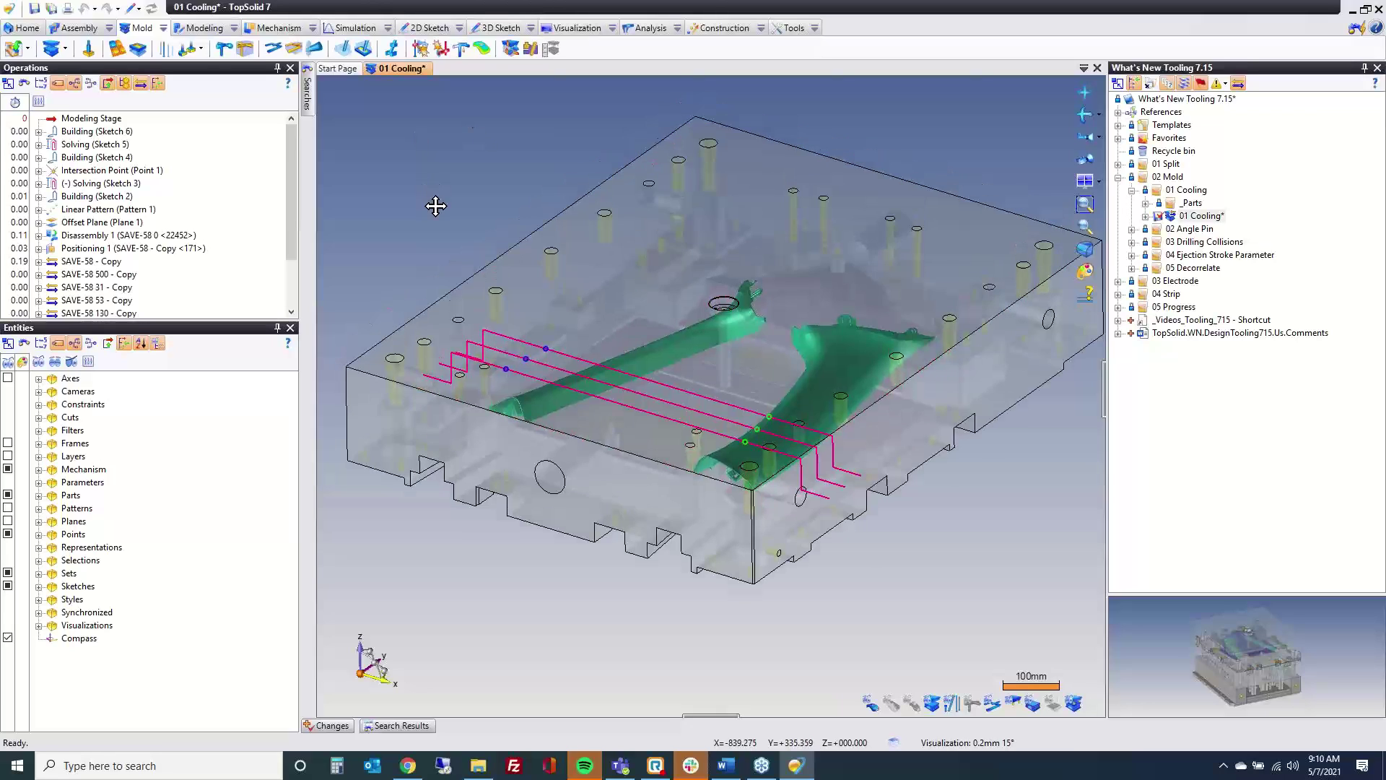
pyautogui.click(227, 54)
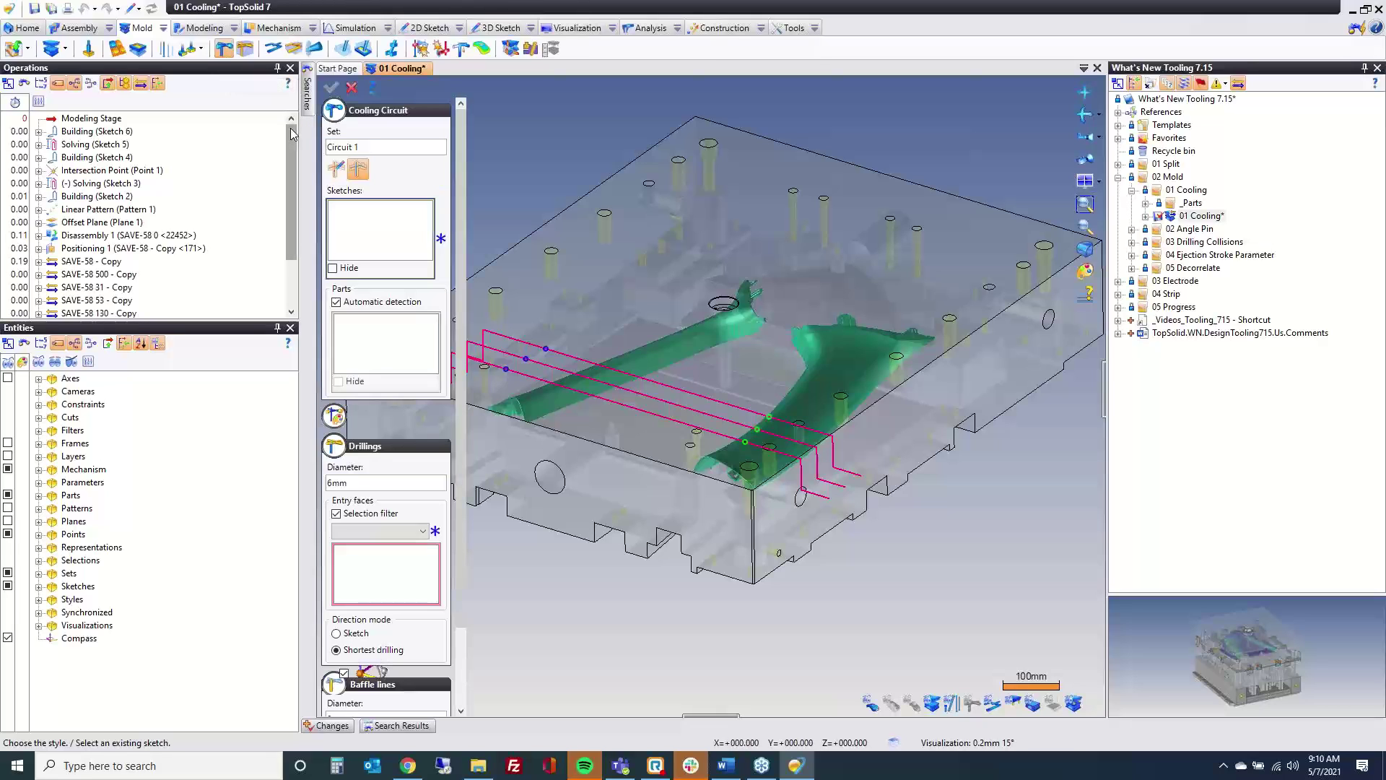
pyautogui.click(336, 170)
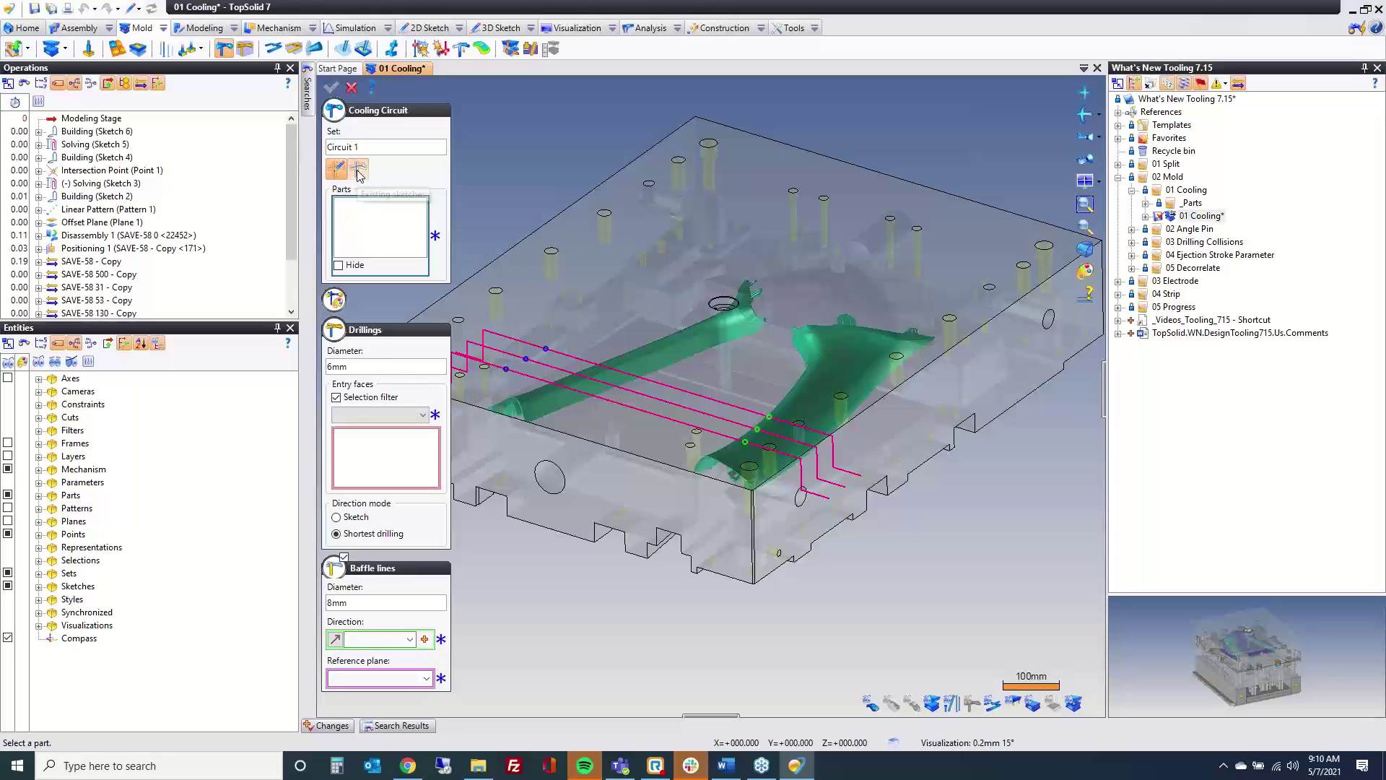
pyautogui.click(358, 170)
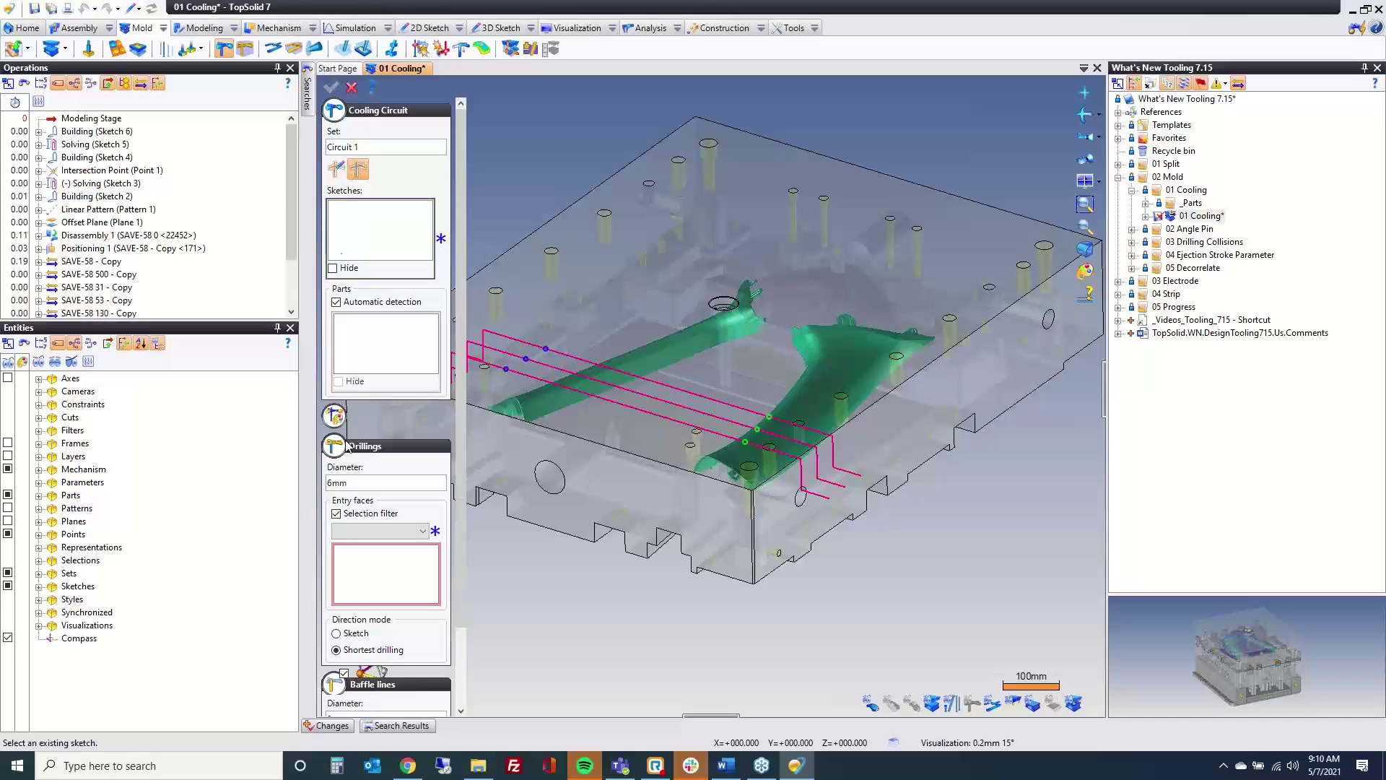
pyautogui.click(338, 515)
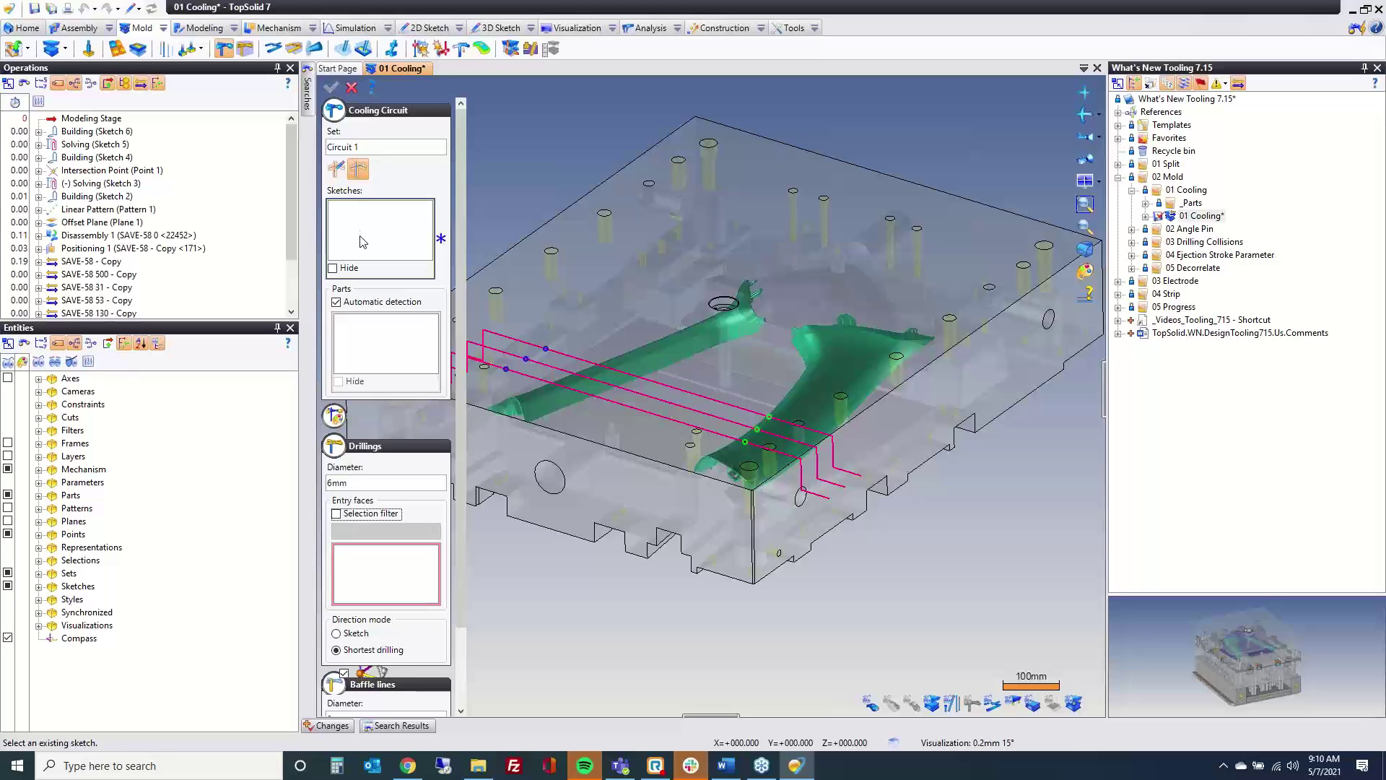
pyautogui.click(578, 364)
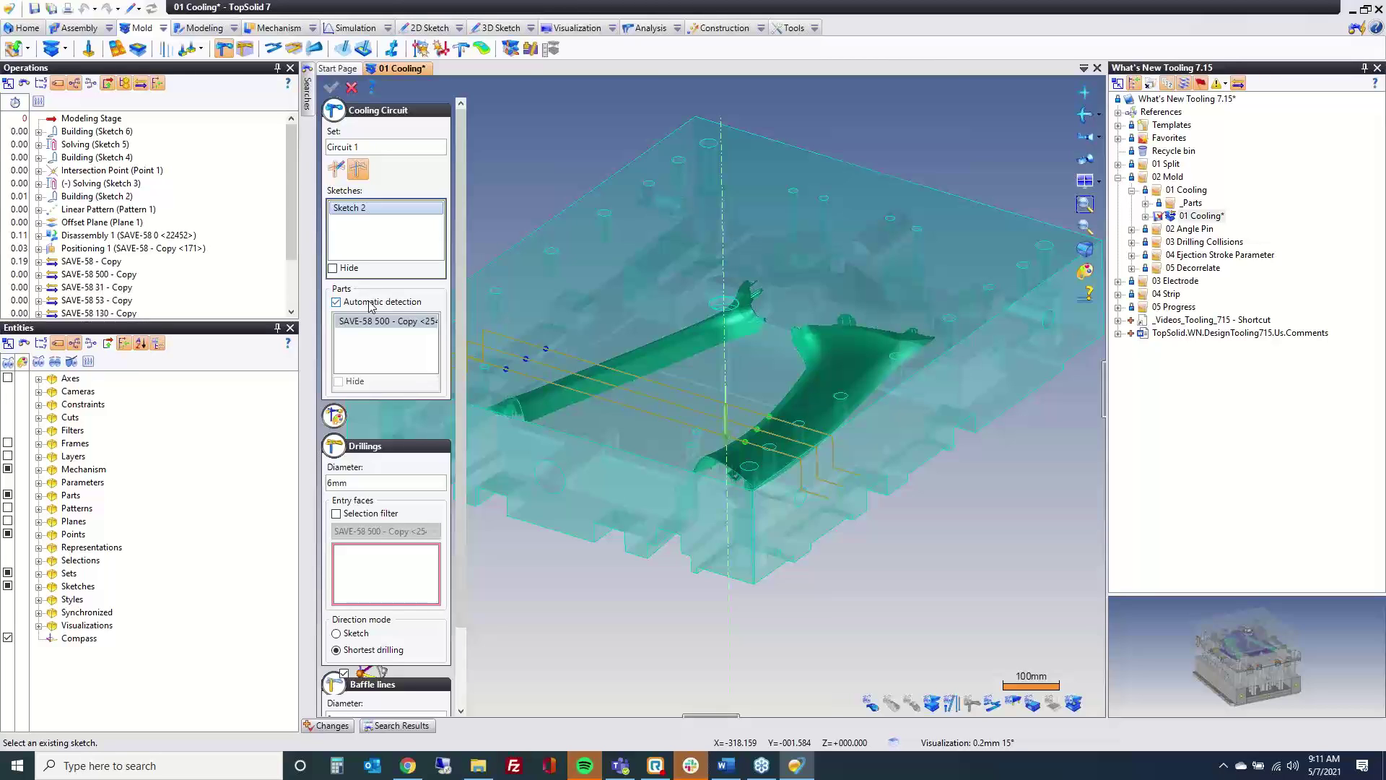
pyautogui.click(506, 370)
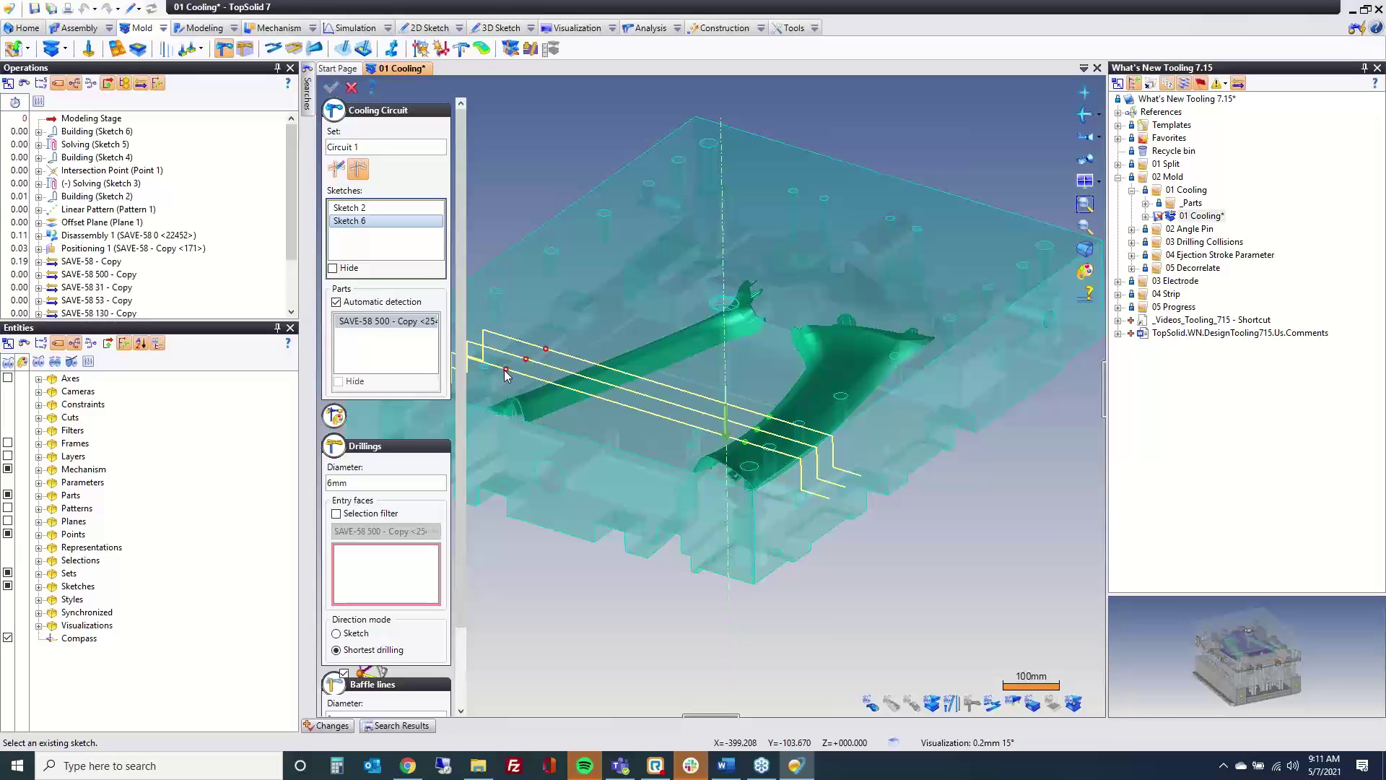
pyautogui.click(746, 442)
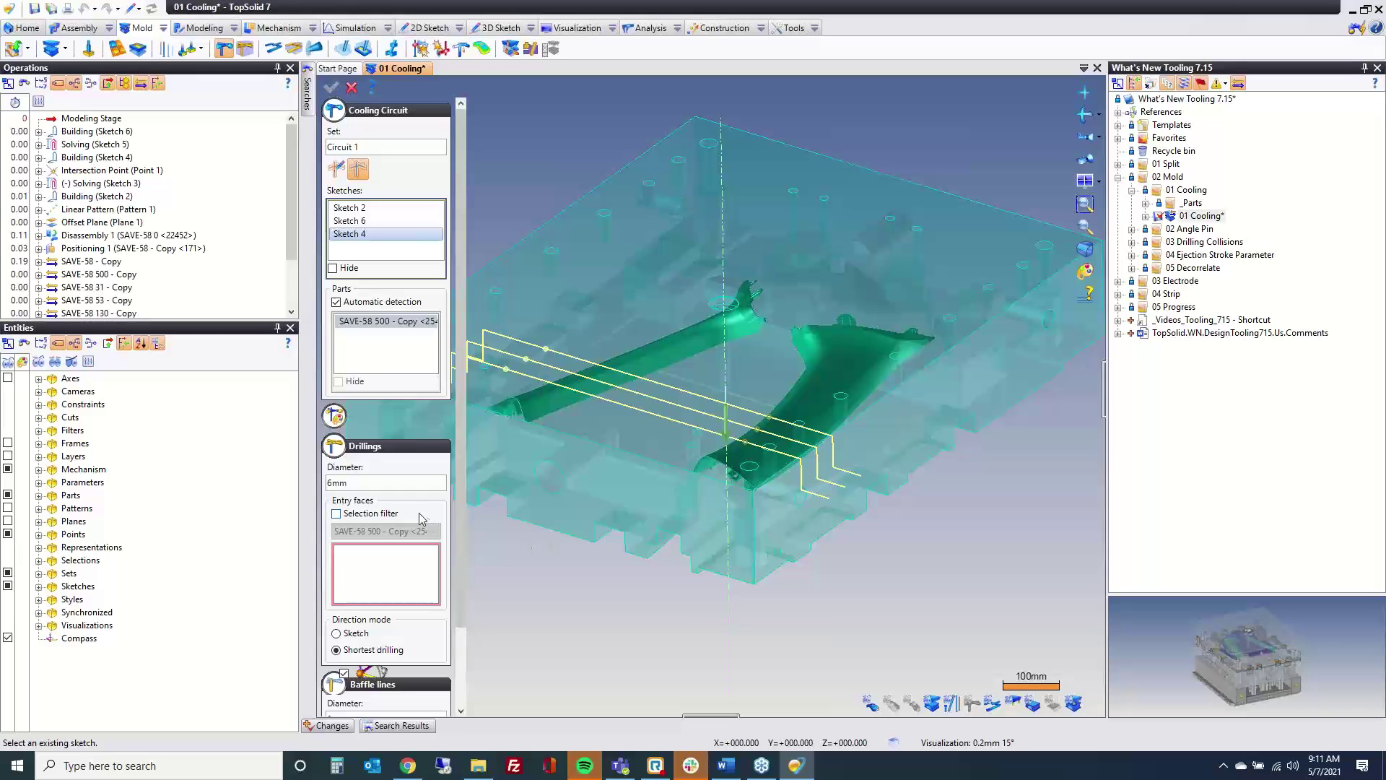
# Use the plate's upper face as the baffle lines' reference plane and create the circuit with the default Baffle template.
pyautogui.click(336, 416)
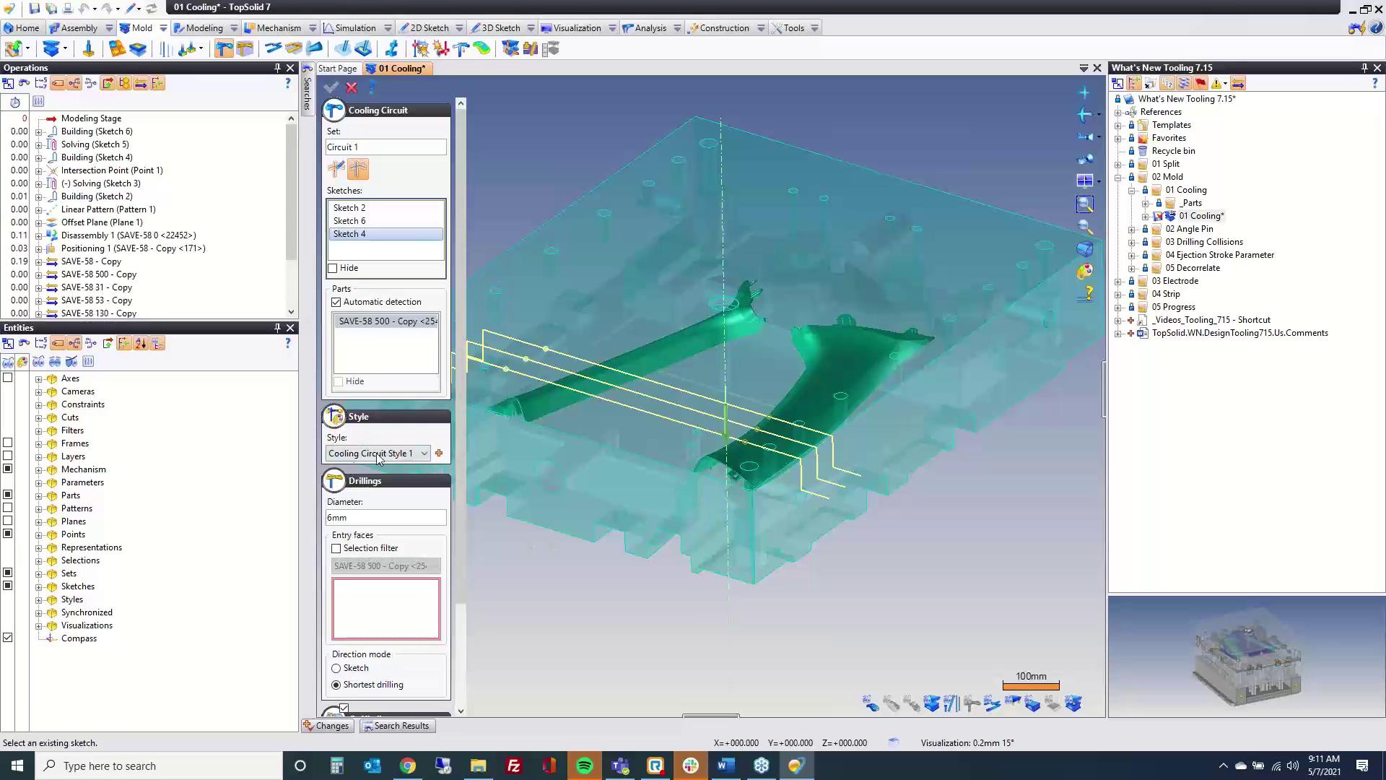
pyautogui.click(338, 419)
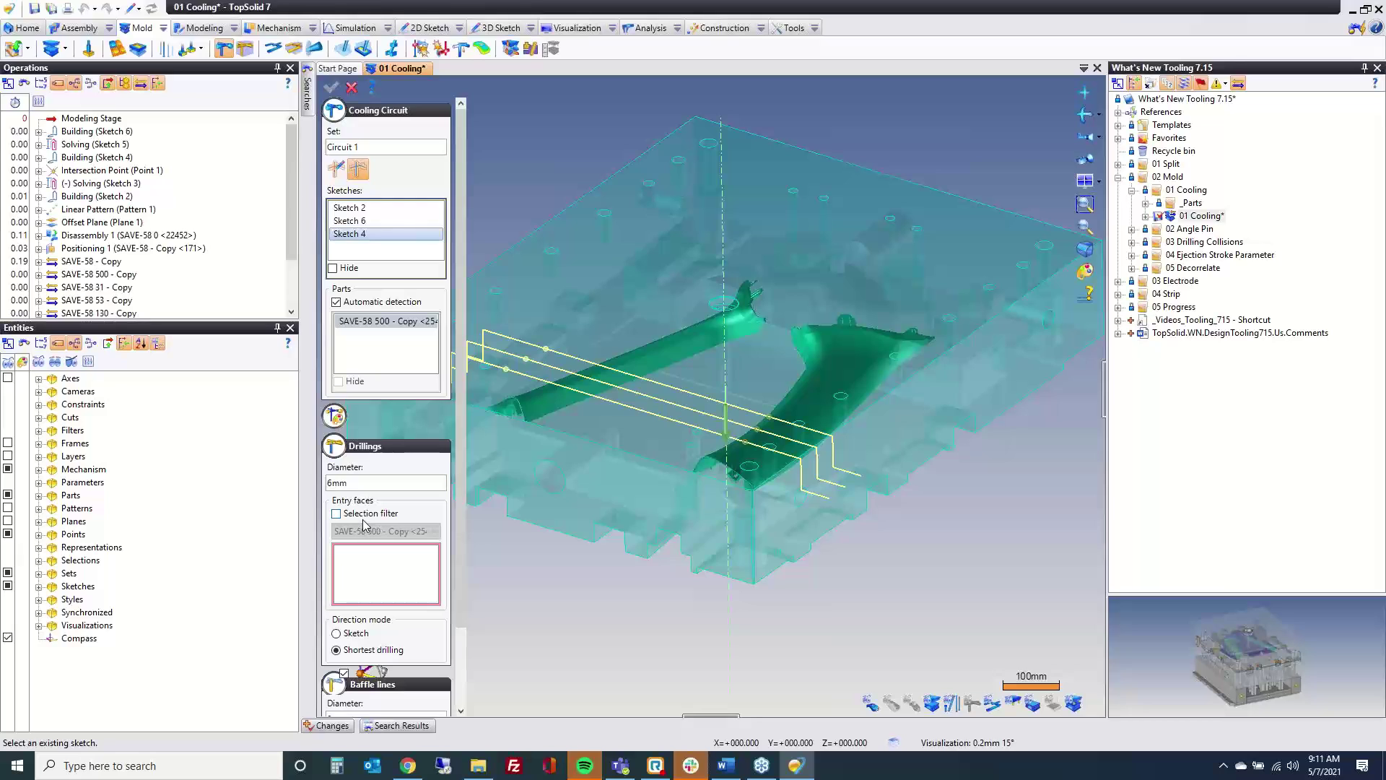
pyautogui.click(334, 446)
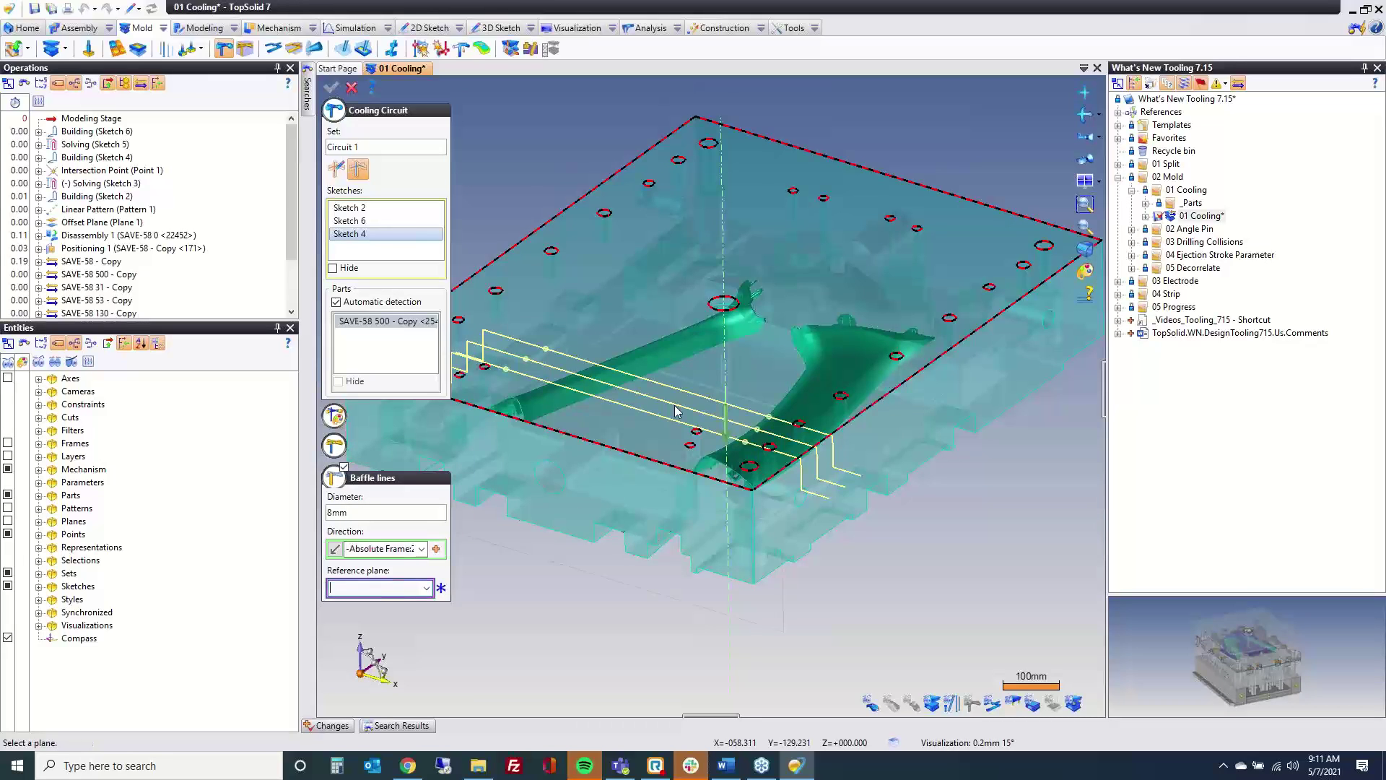
pyautogui.click(705, 380)
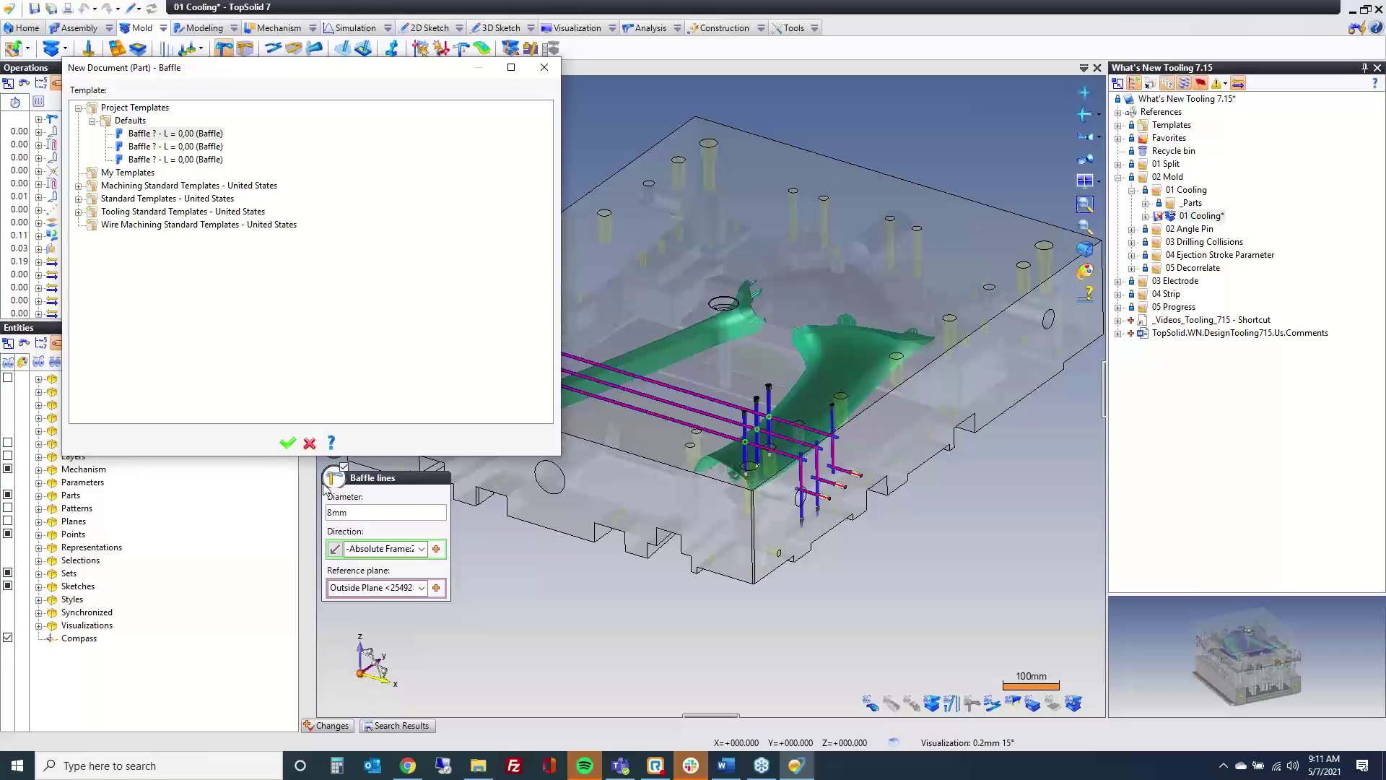
pyautogui.click(286, 443)
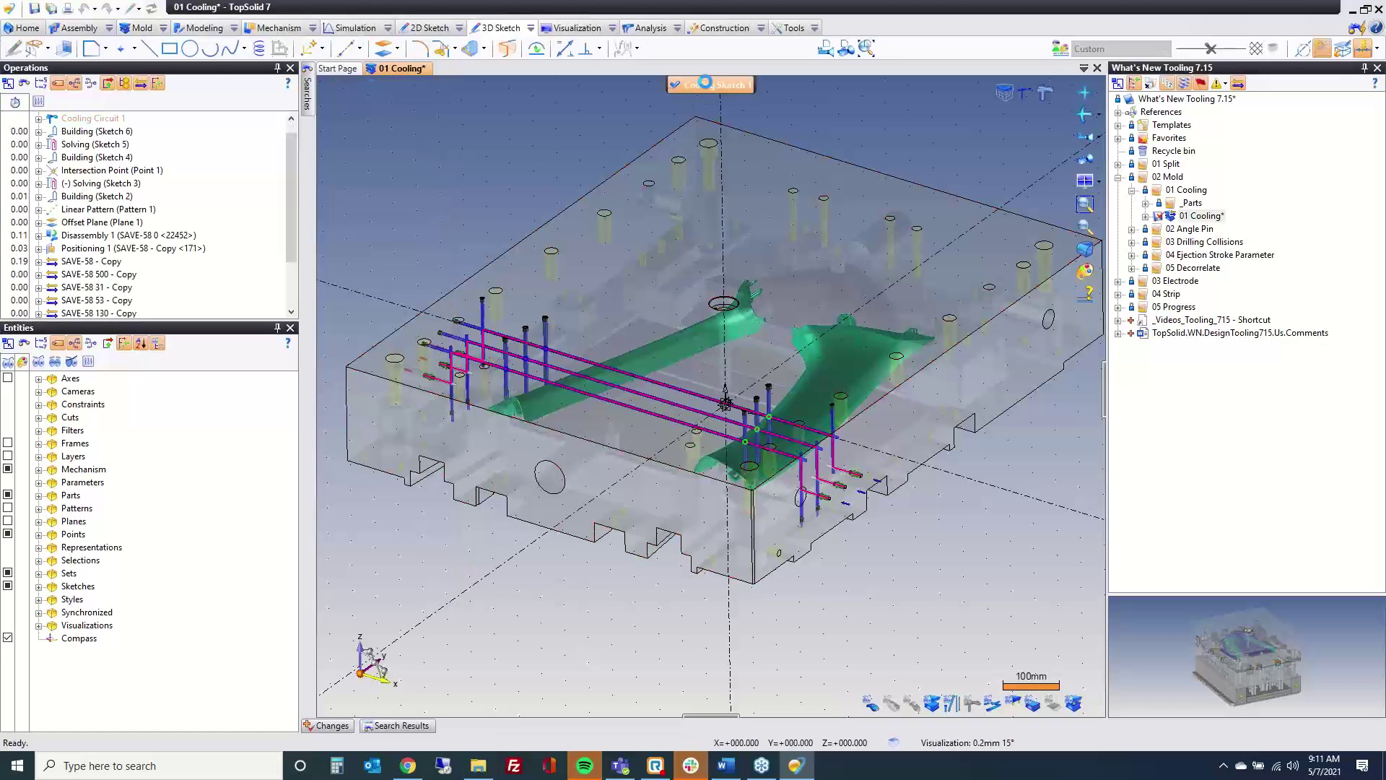
# Examine the drillings, plugs, connectors and baffles of the new cooling circuit up close and across the whole plate.
pyautogui.scroll(10, 679, 340)
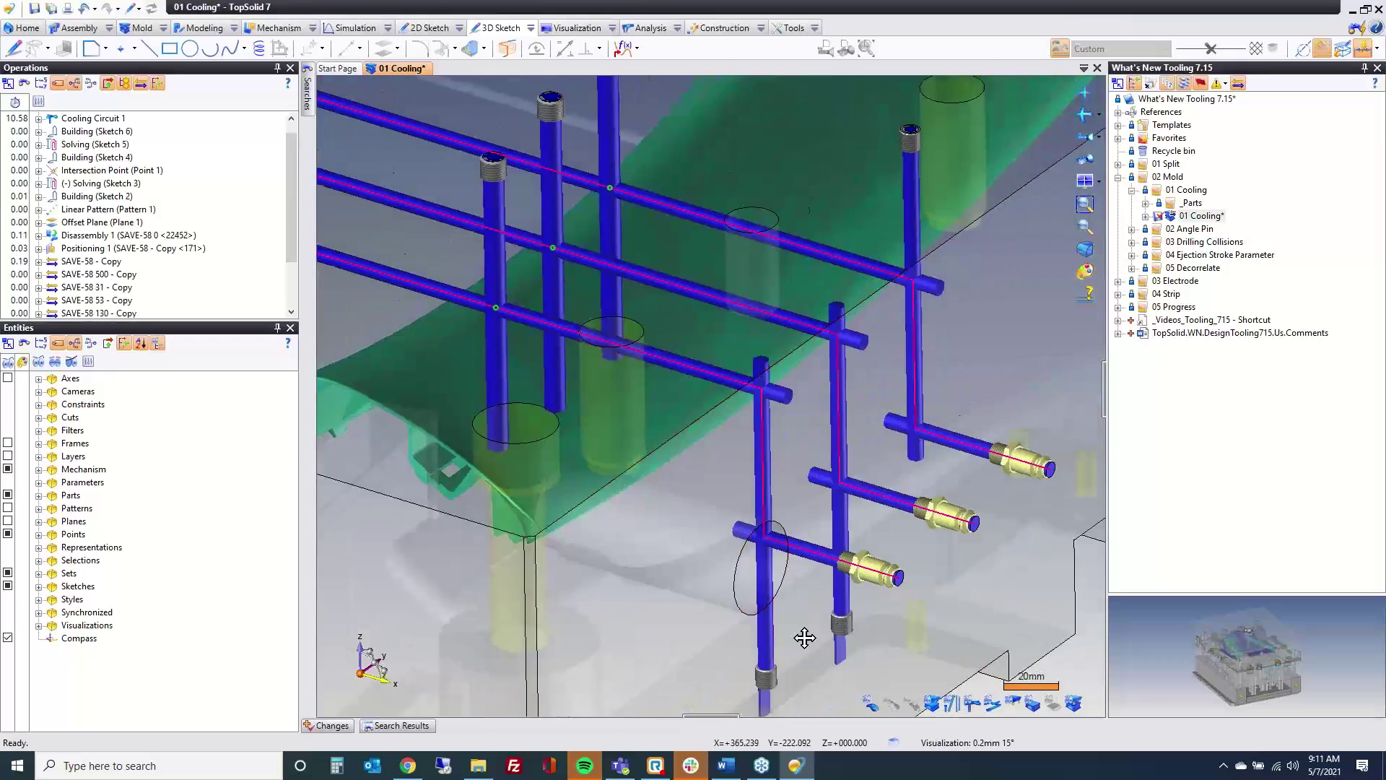
pyautogui.moveTo(736, 648); pyautogui.dragTo(727, 457, button='middle')
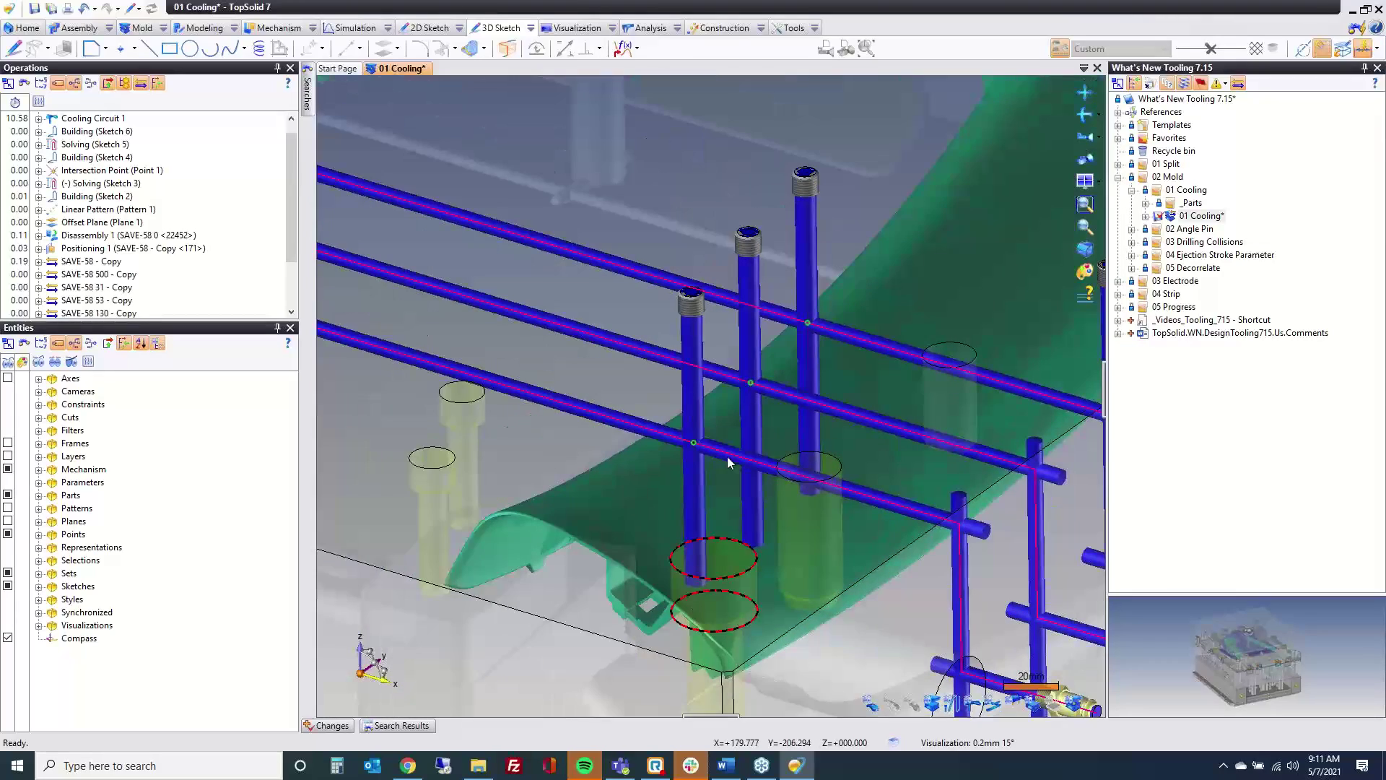
pyautogui.moveTo(718, 529)
pyautogui.mouseDown(button='middle')
pyautogui.moveTo(755, 513)
pyautogui.moveTo(743, 486)
pyautogui.moveTo(749, 328)
pyautogui.moveTo(673, 516)
pyautogui.moveTo(708, 532)
pyautogui.moveTo(691, 501)
pyautogui.moveTo(718, 491)
pyautogui.moveTo(699, 486)
pyautogui.moveTo(702, 470)
pyautogui.moveTo(731, 520)
pyautogui.mouseUp(button='middle')
pyautogui.scroll(6, 662, 515)
pyautogui.scroll(-8, 638, 475)
pyautogui.scroll(-5, 785, 504)
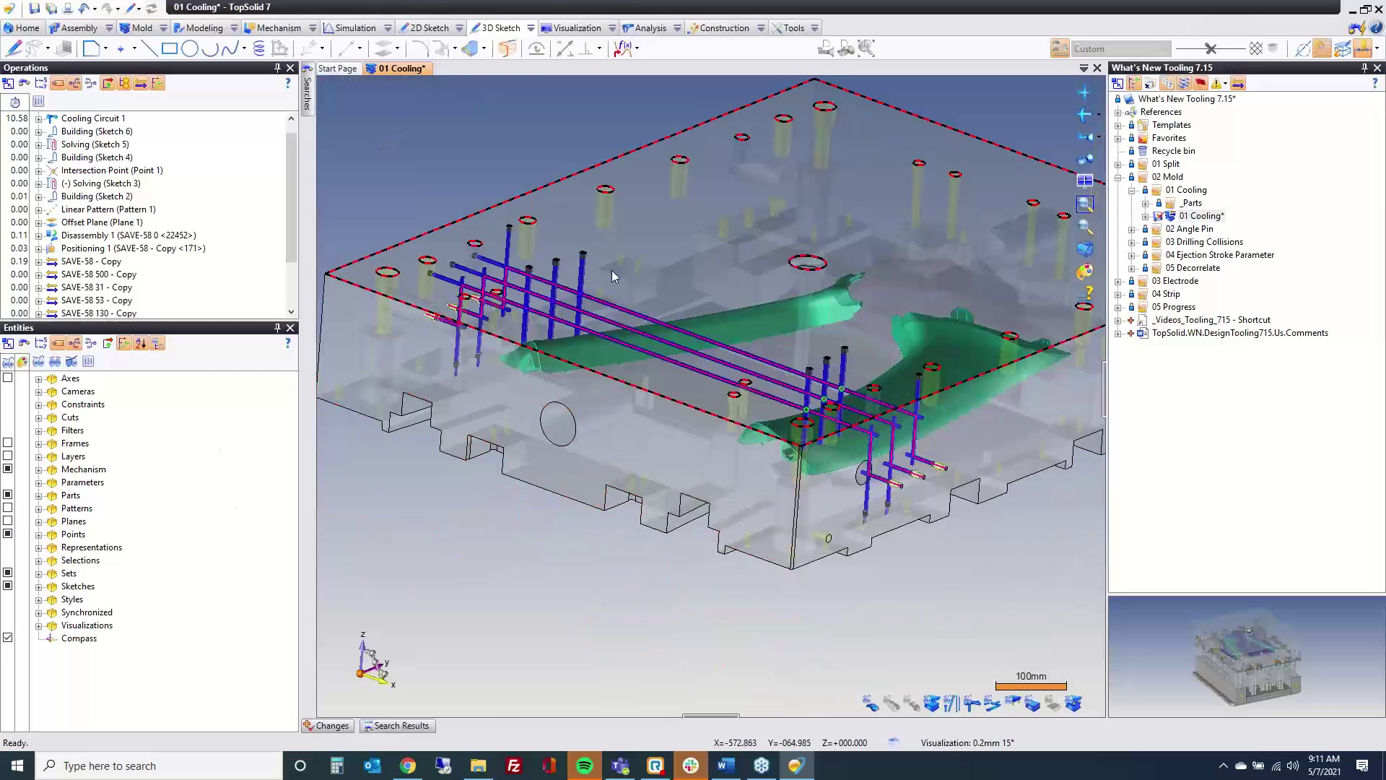
pyautogui.moveTo(608, 314); pyautogui.dragTo(631, 501, button='middle')
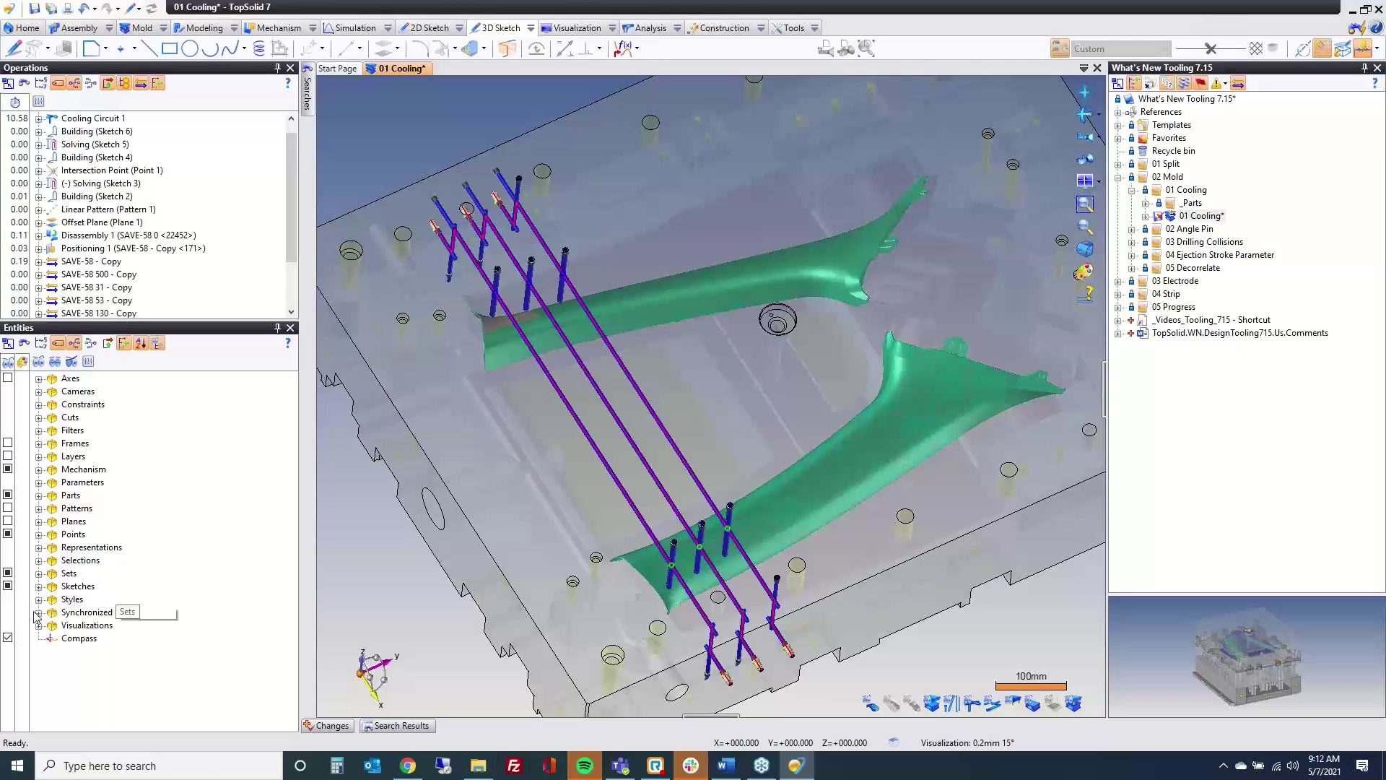
# Set the nb parameter to 6 and accept the default Baffle template for the regenerated cooling circuit.
pyautogui.click(38, 482)
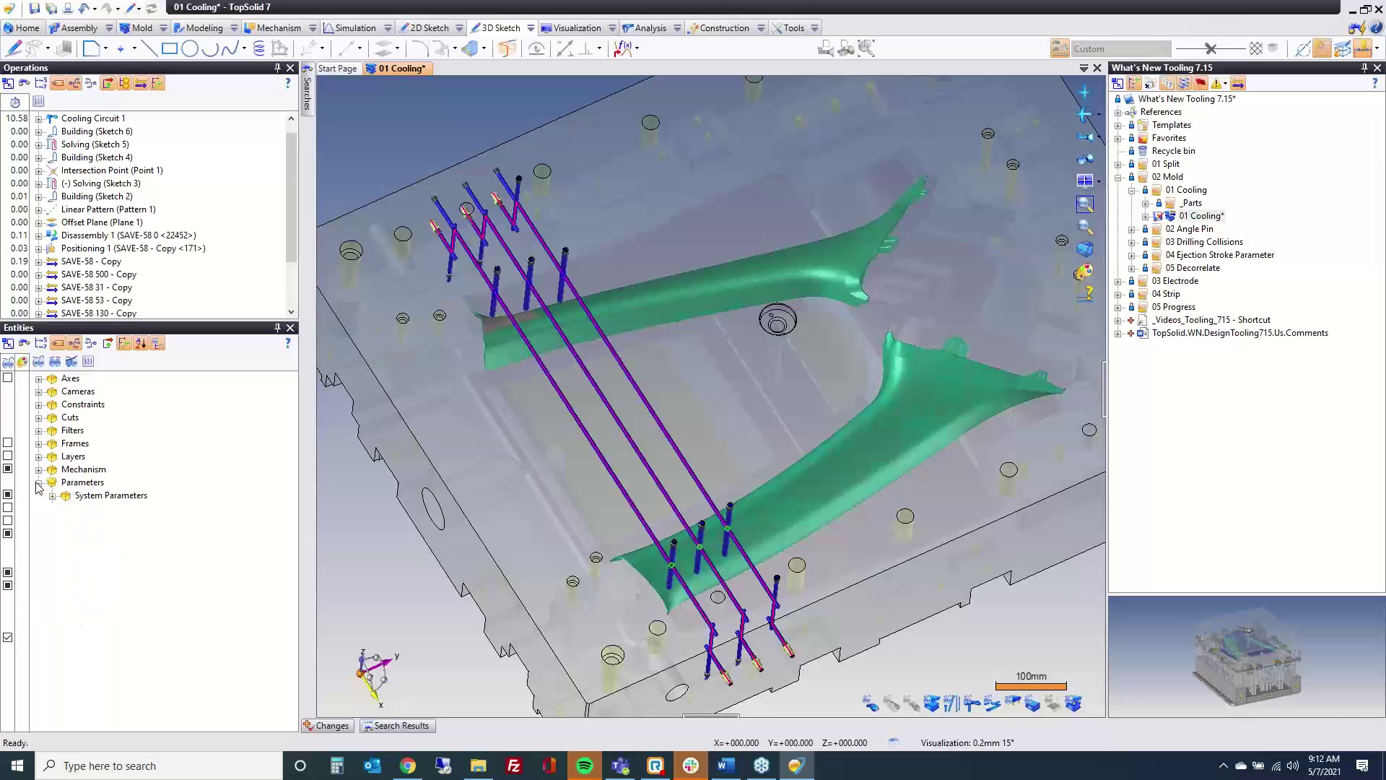
pyautogui.click(83, 509)
pyautogui.doubleClick(81, 509)
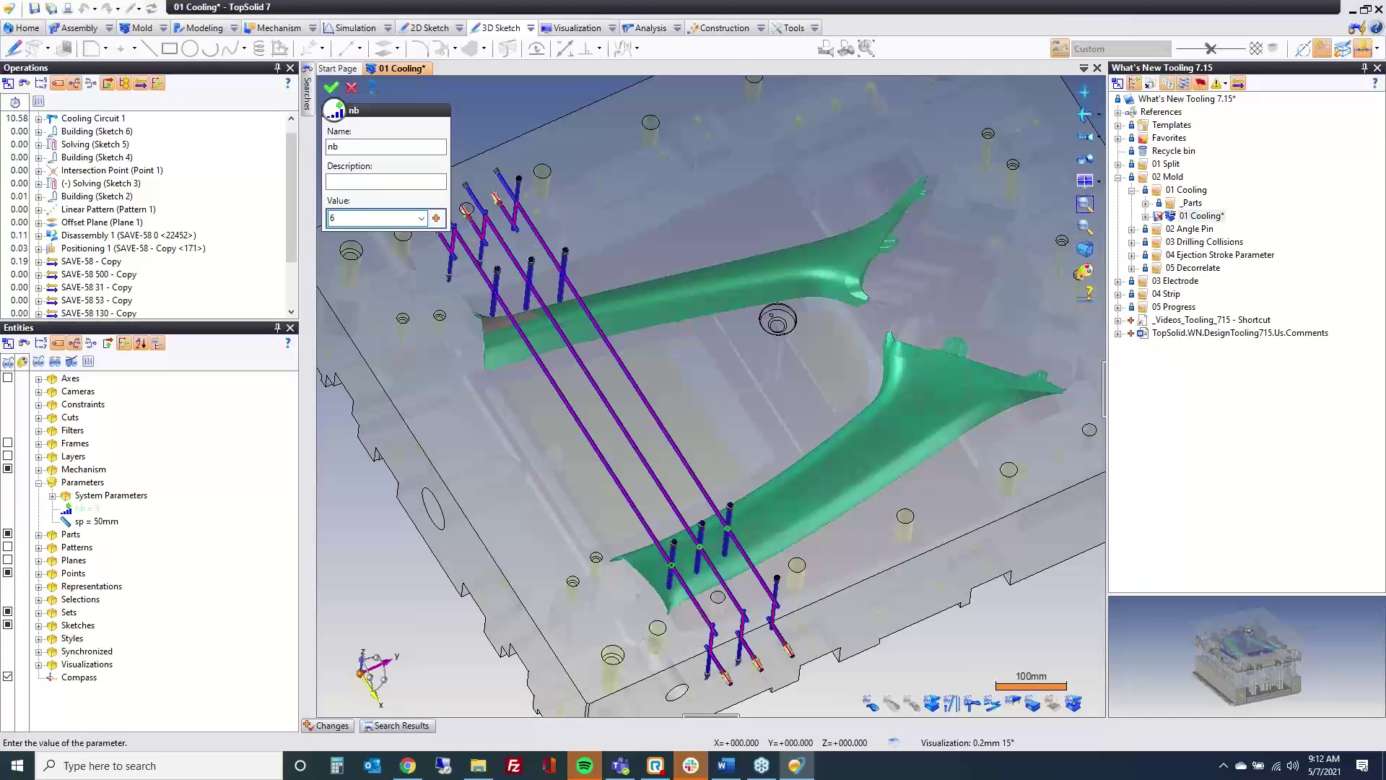
pyautogui.press('Return')
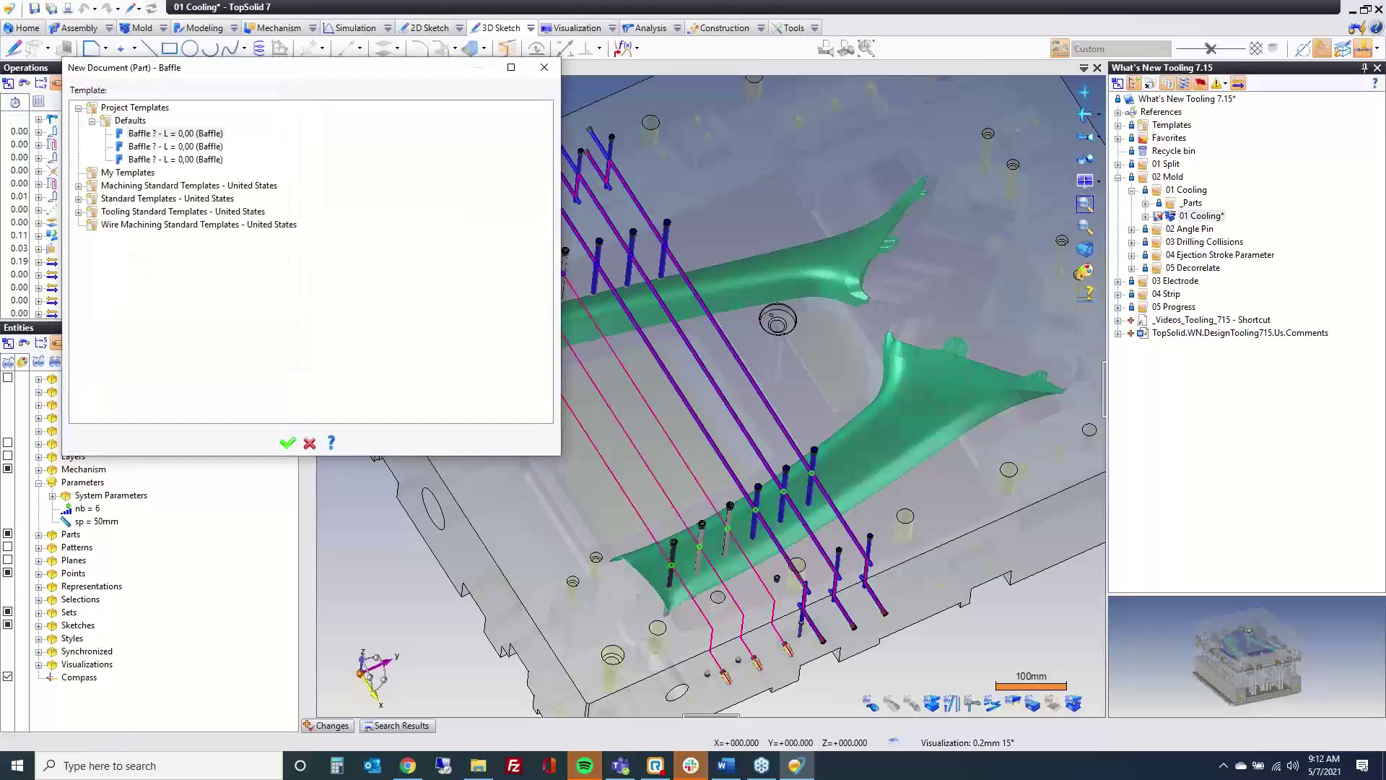
pyautogui.click(288, 442)
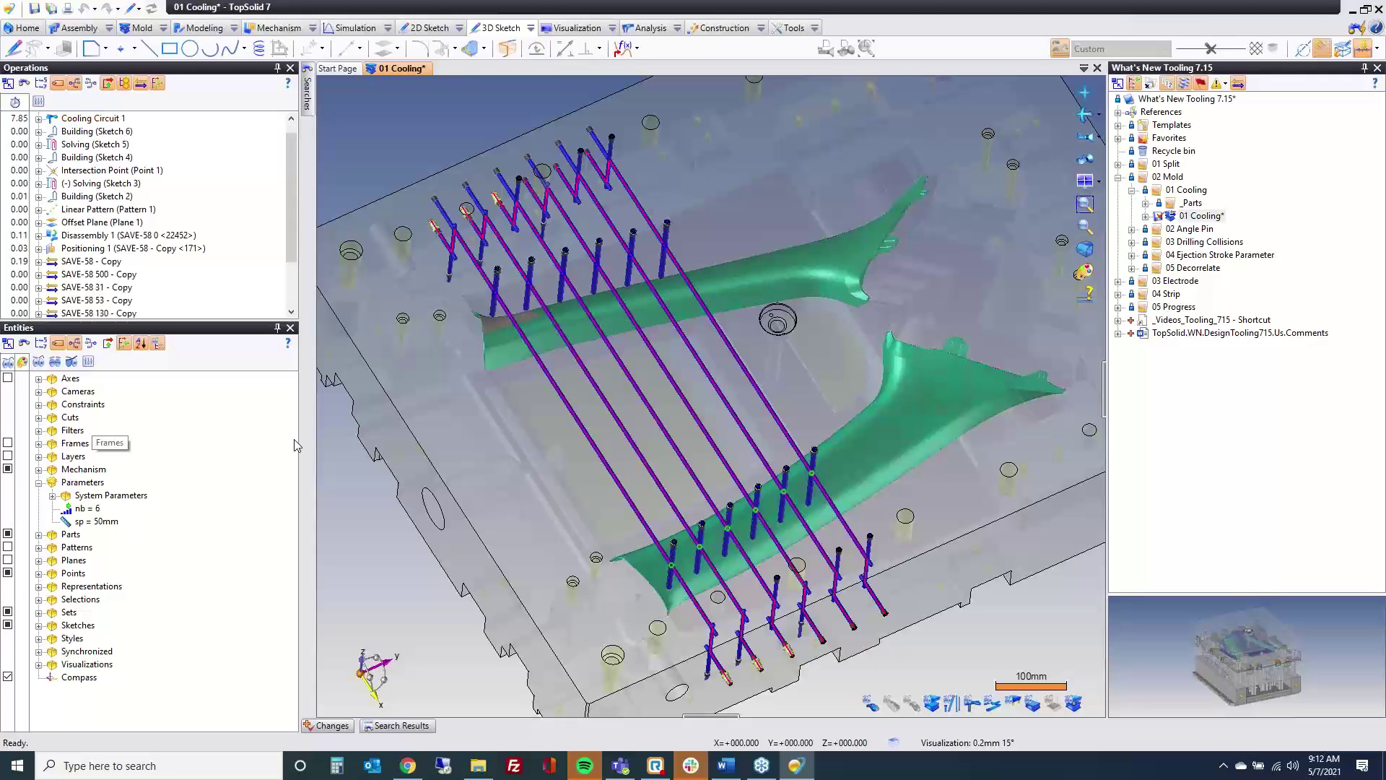
# Open Cooling Circuit 1 for editing from one of its drillings.
pyautogui.rightClick(532, 349)
pyautogui.moveTo(601, 445)
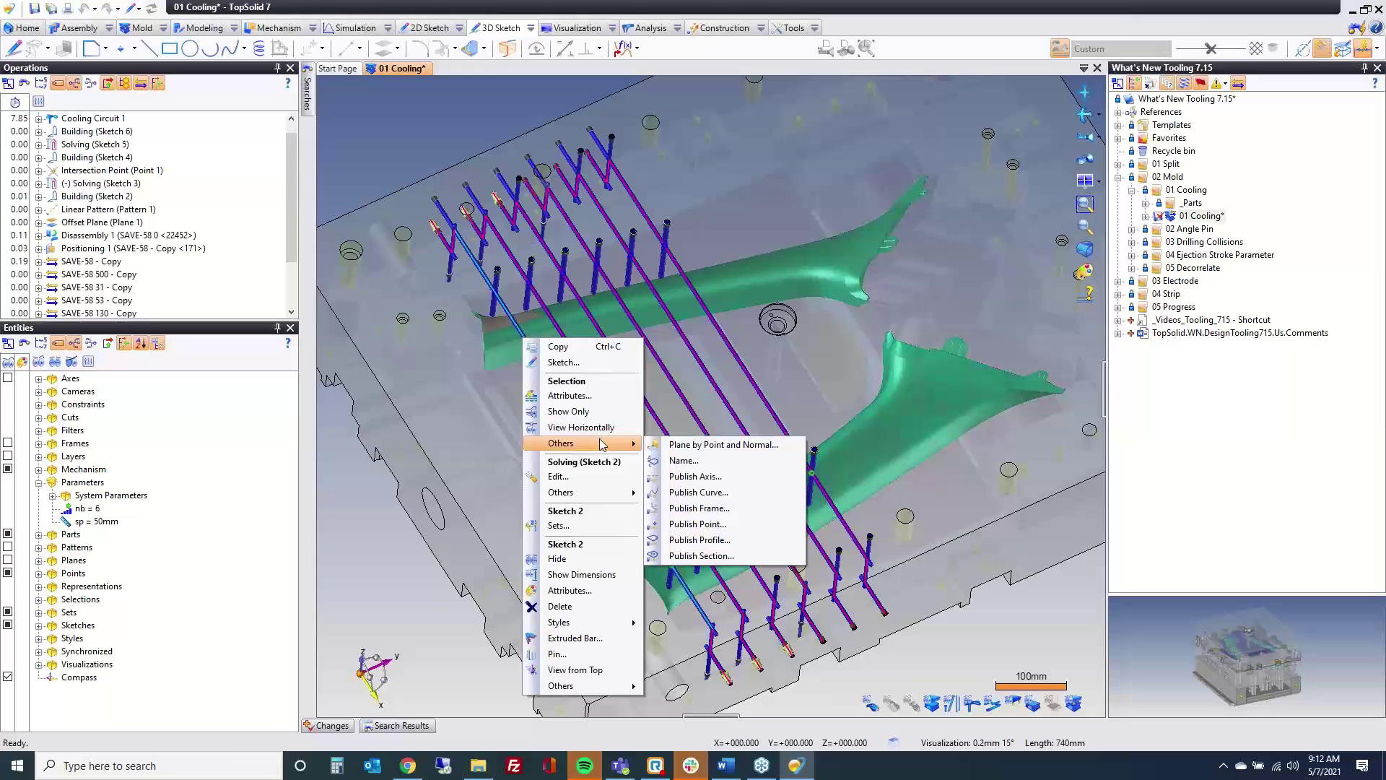
pyautogui.click(425, 298)
pyautogui.scroll(5, 452, 233)
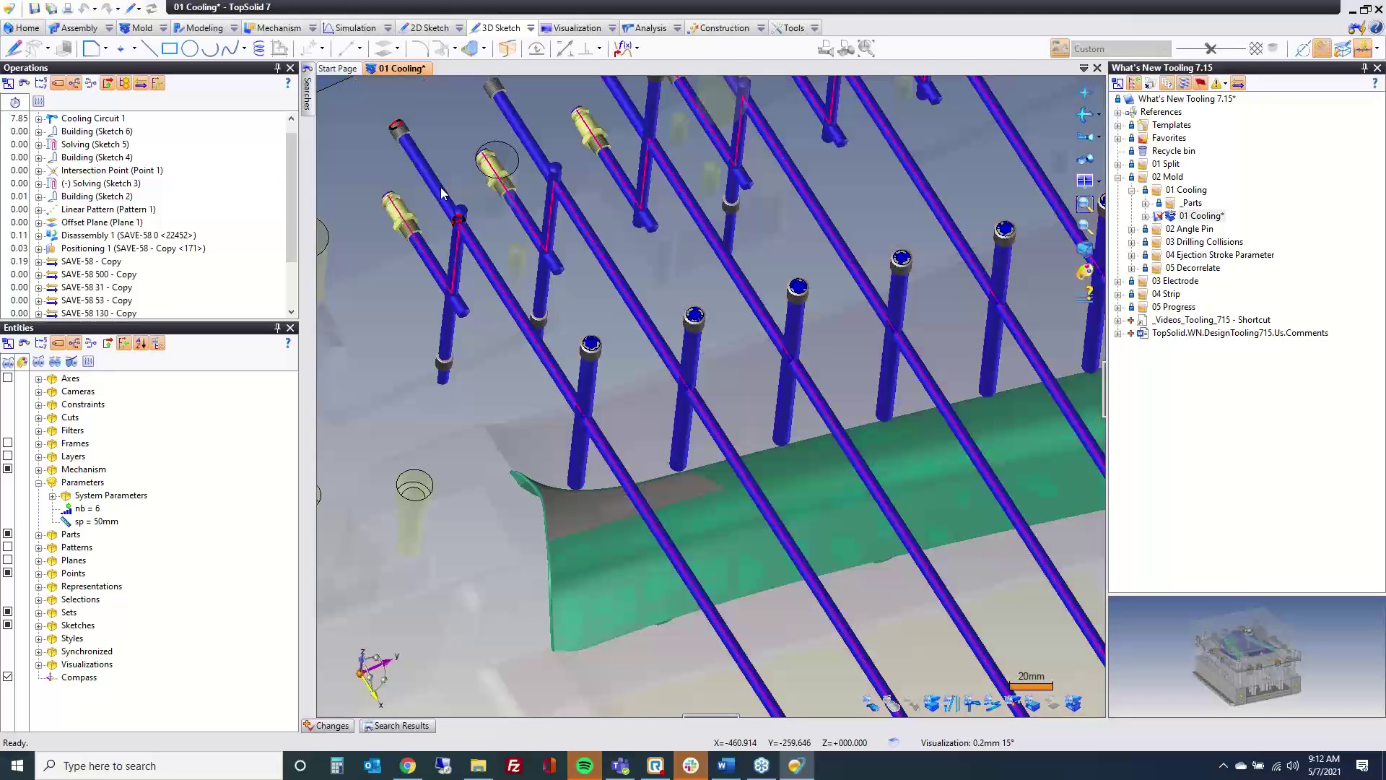
pyautogui.rightClick(440, 187)
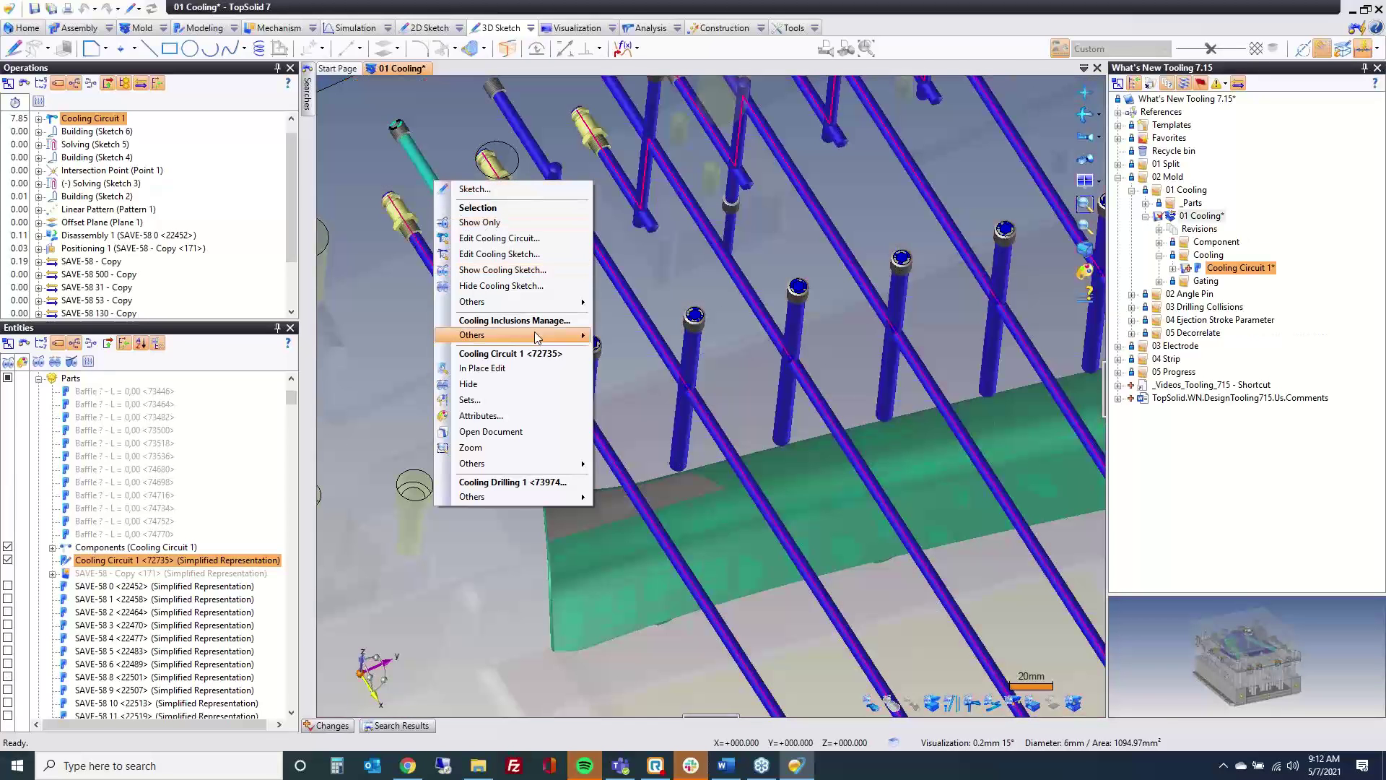
pyautogui.moveTo(540, 335)
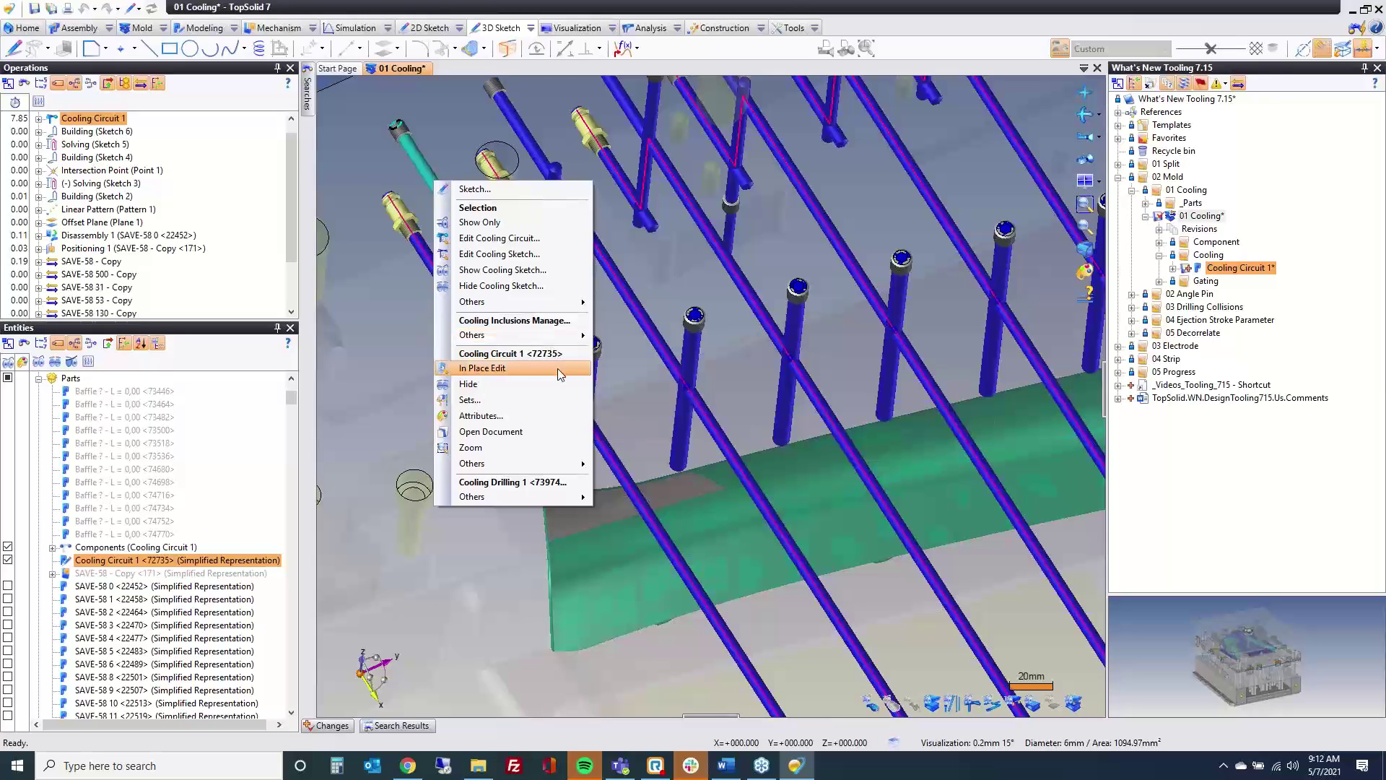
pyautogui.click(531, 240)
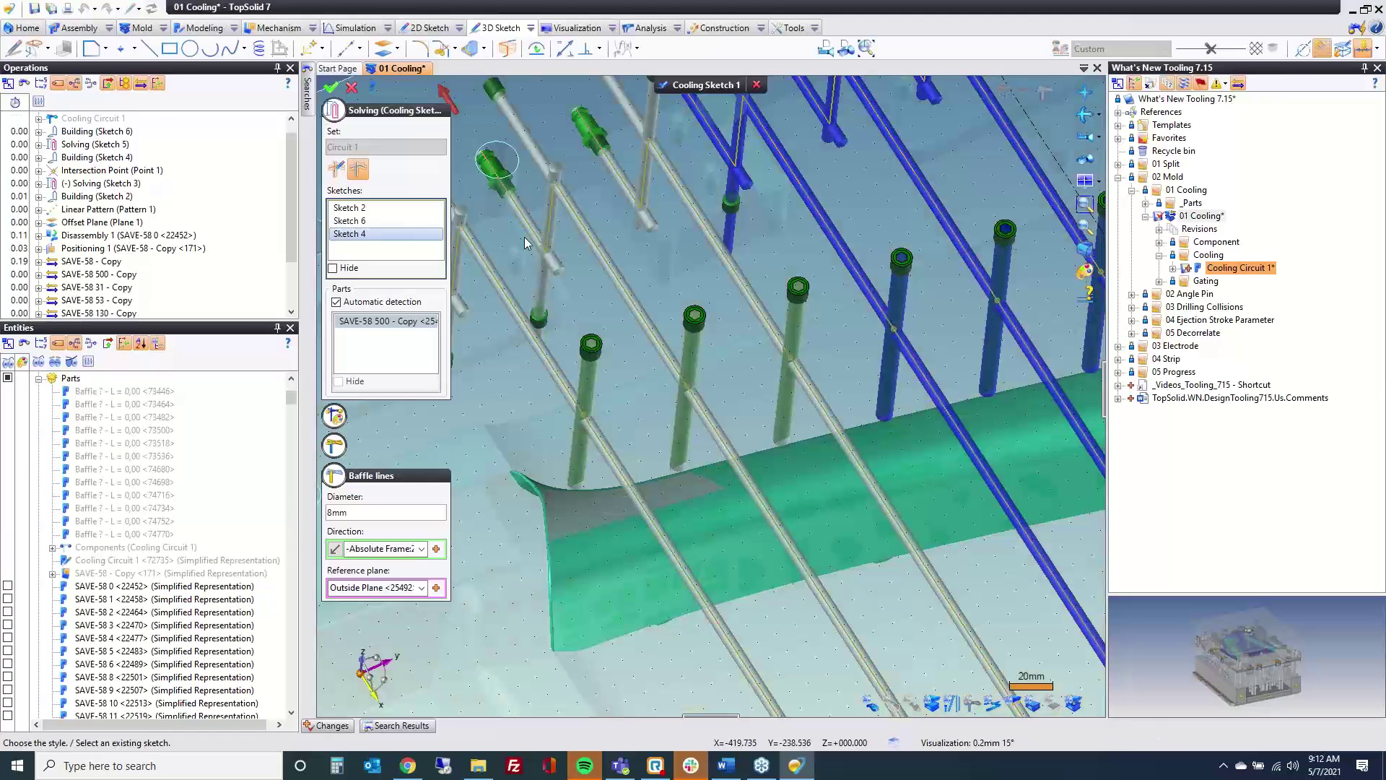
# Leave the circuit's settings, open the cooling sketch of Cooling Circuit 1 for editing and view it from above.
pyautogui.click(353, 88)
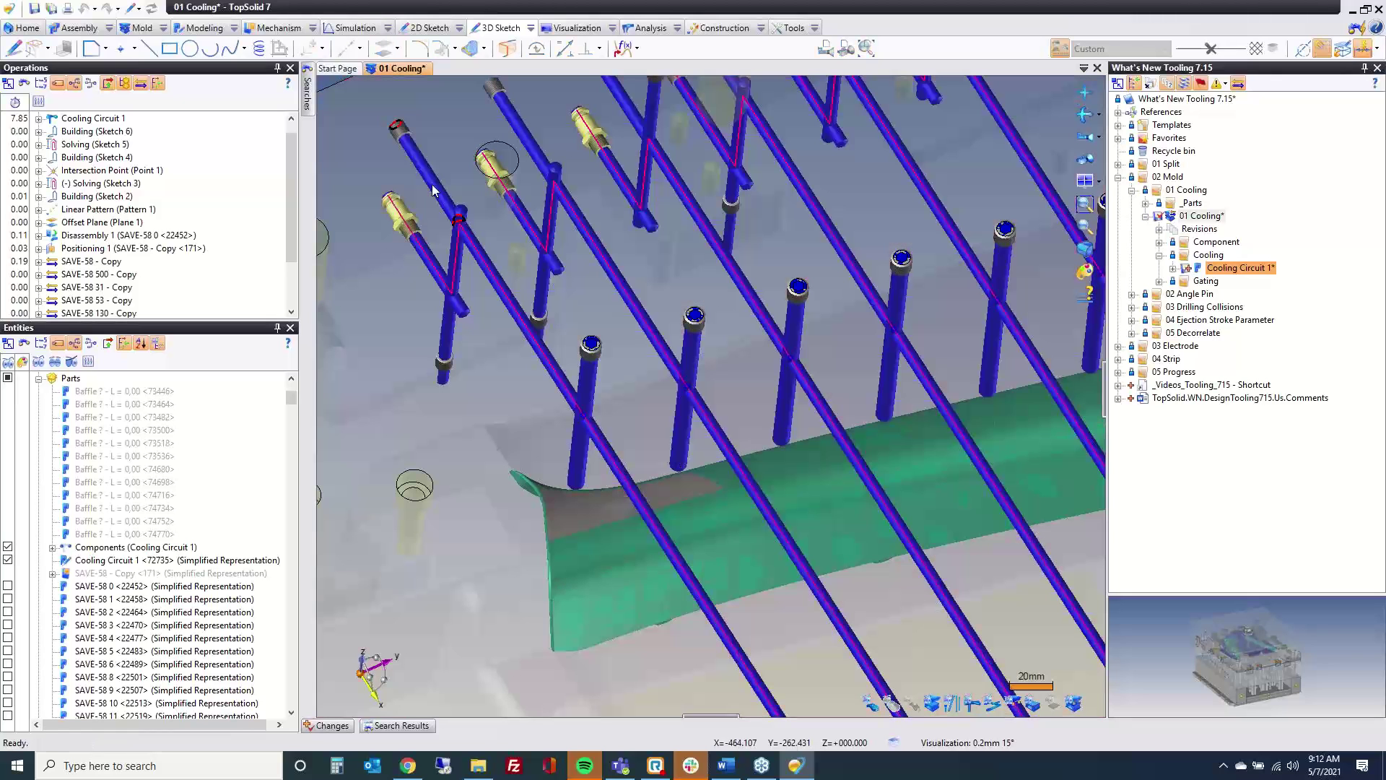
pyautogui.rightClick(431, 190)
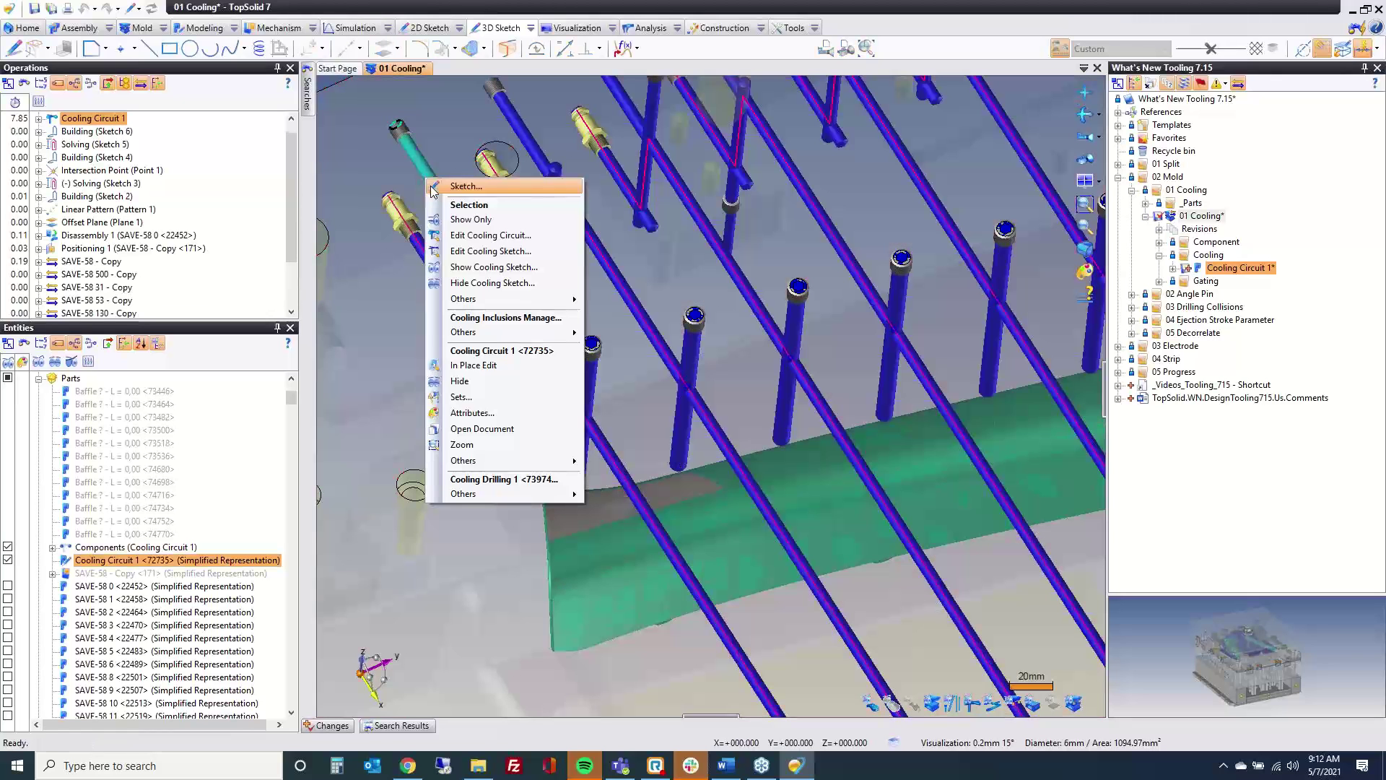
pyautogui.click(506, 251)
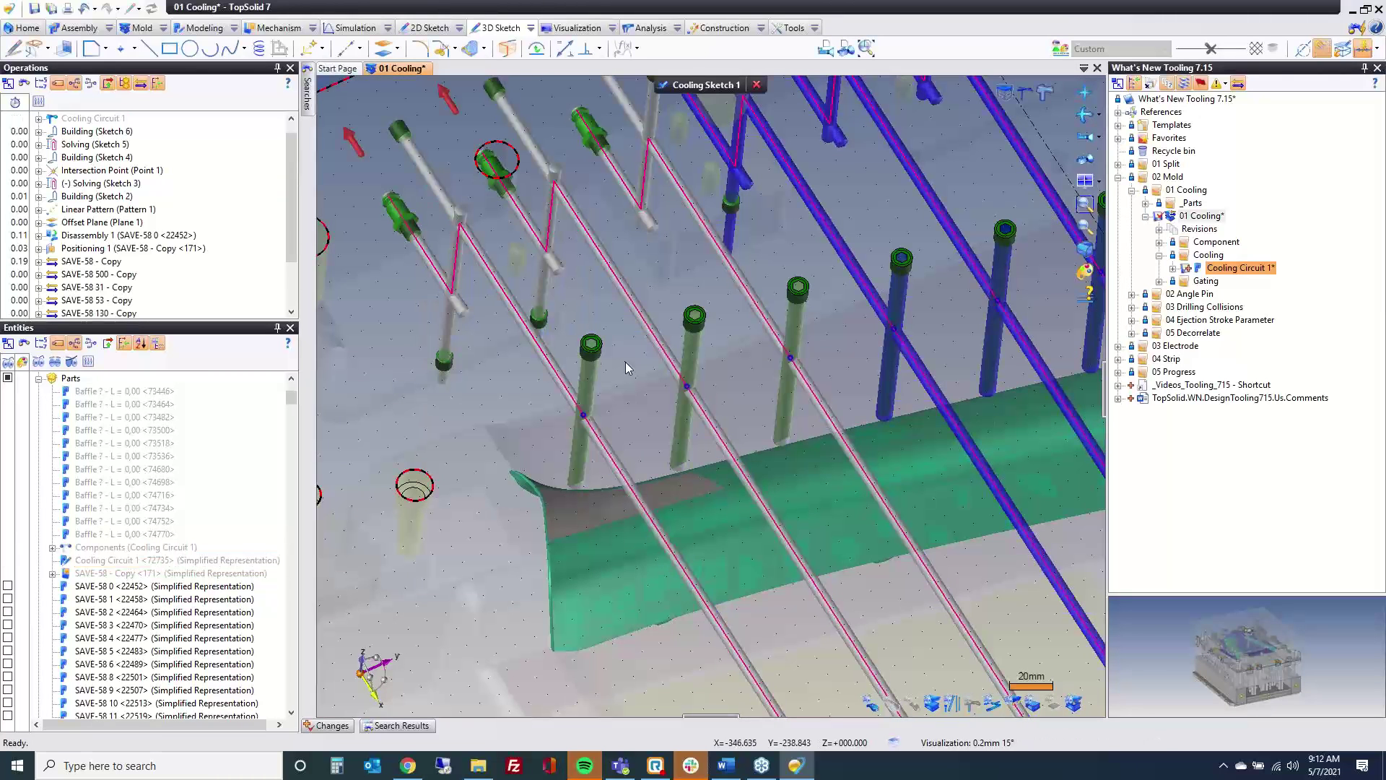
pyautogui.click(825, 50)
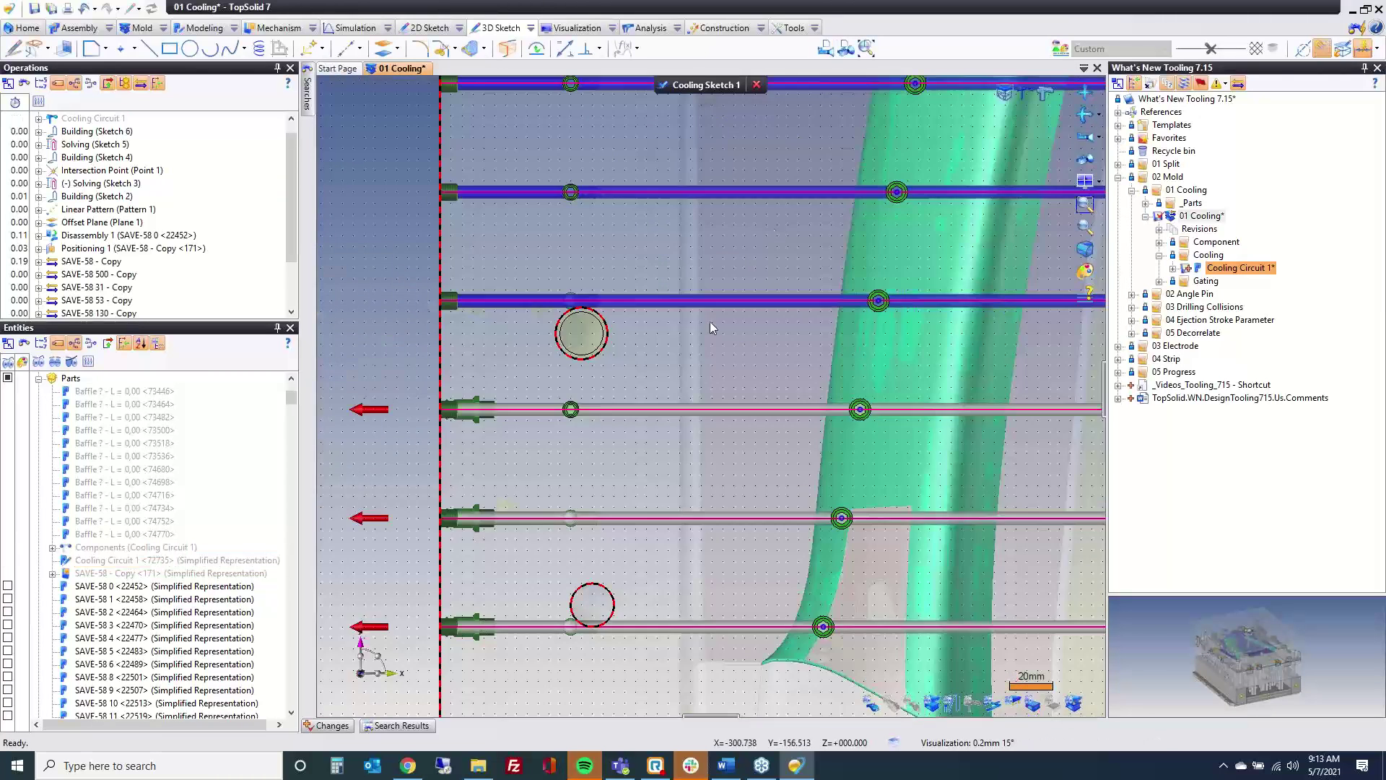
pyautogui.scroll(-2, 602, 375)
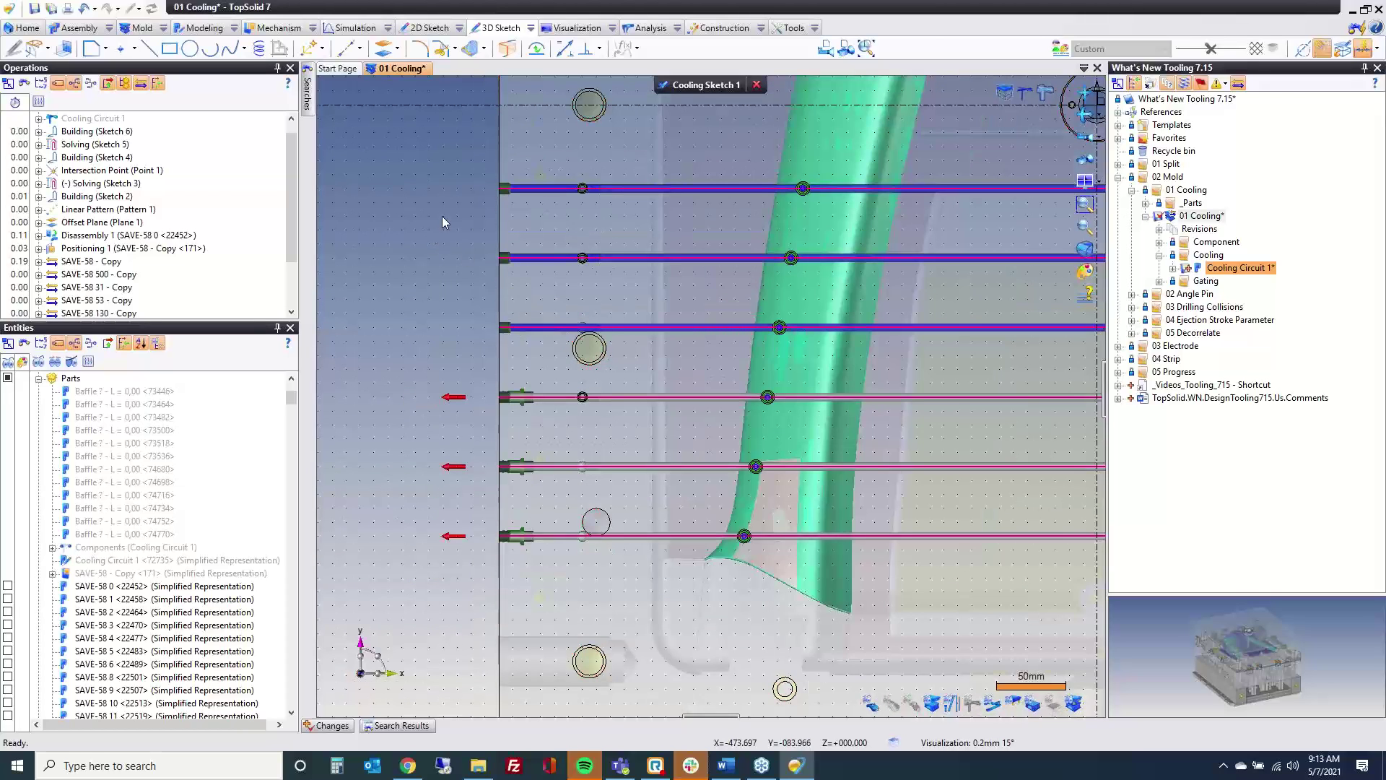
# Place a baffle line point on each of the six parallel drillings over the green part, from about X -195, Y -310 to X -167, Y -60.
pyautogui.rightClick(413, 207)
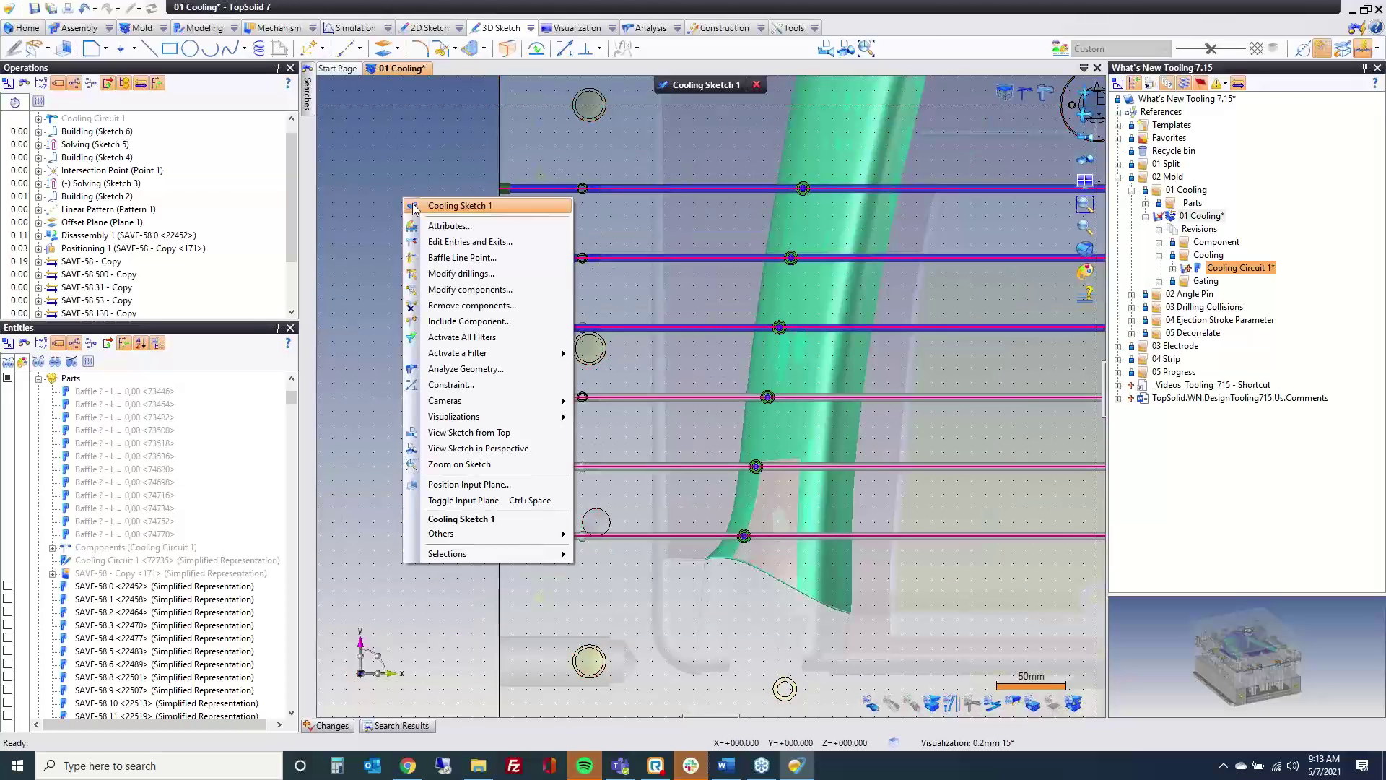
pyautogui.click(462, 258)
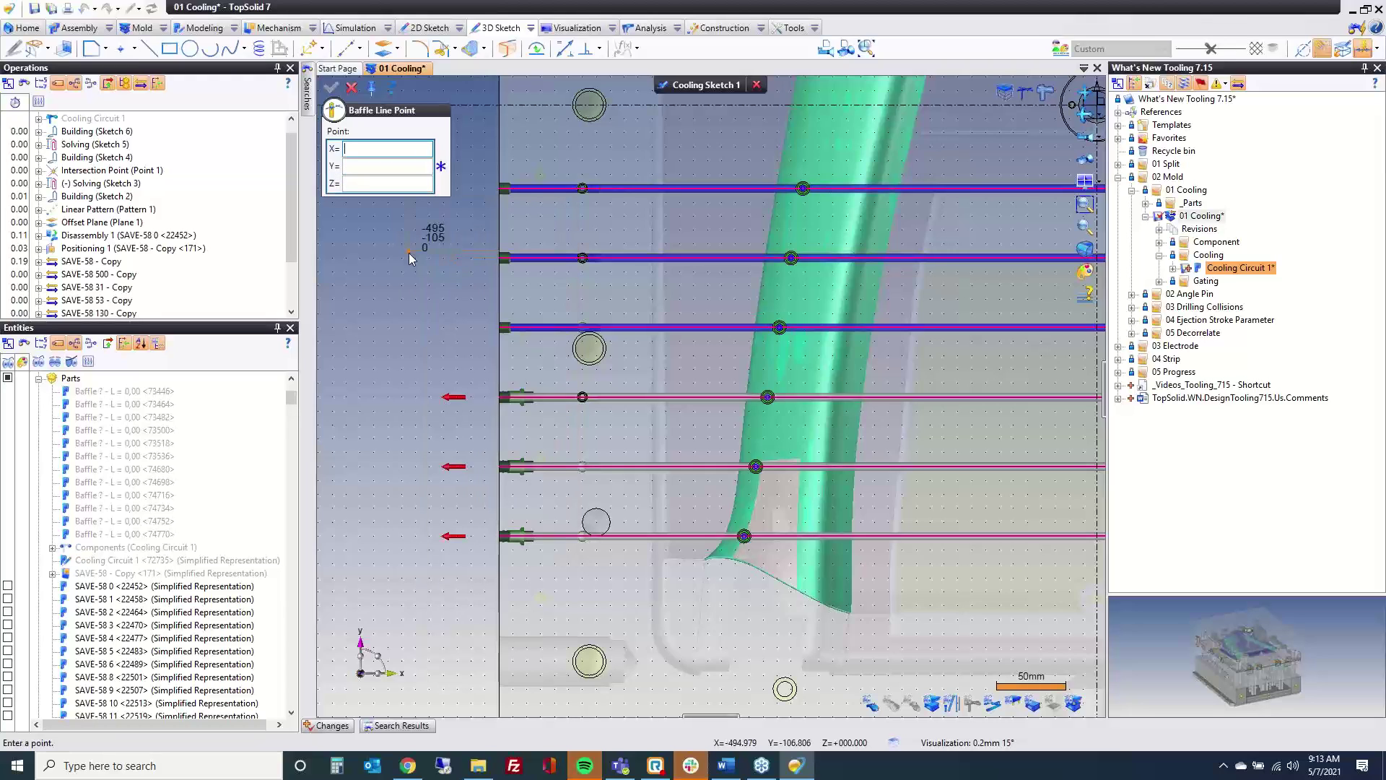
pyautogui.click(825, 535)
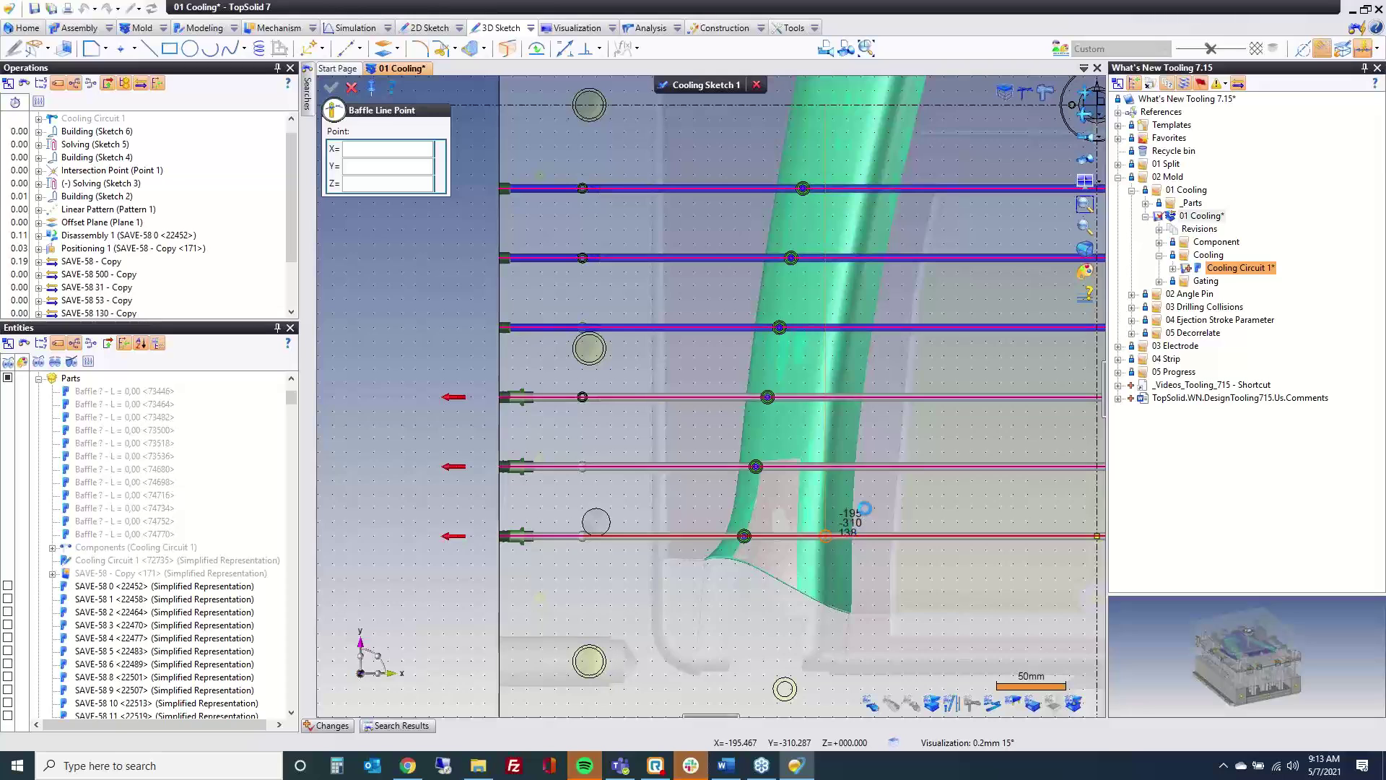
pyautogui.click(833, 467)
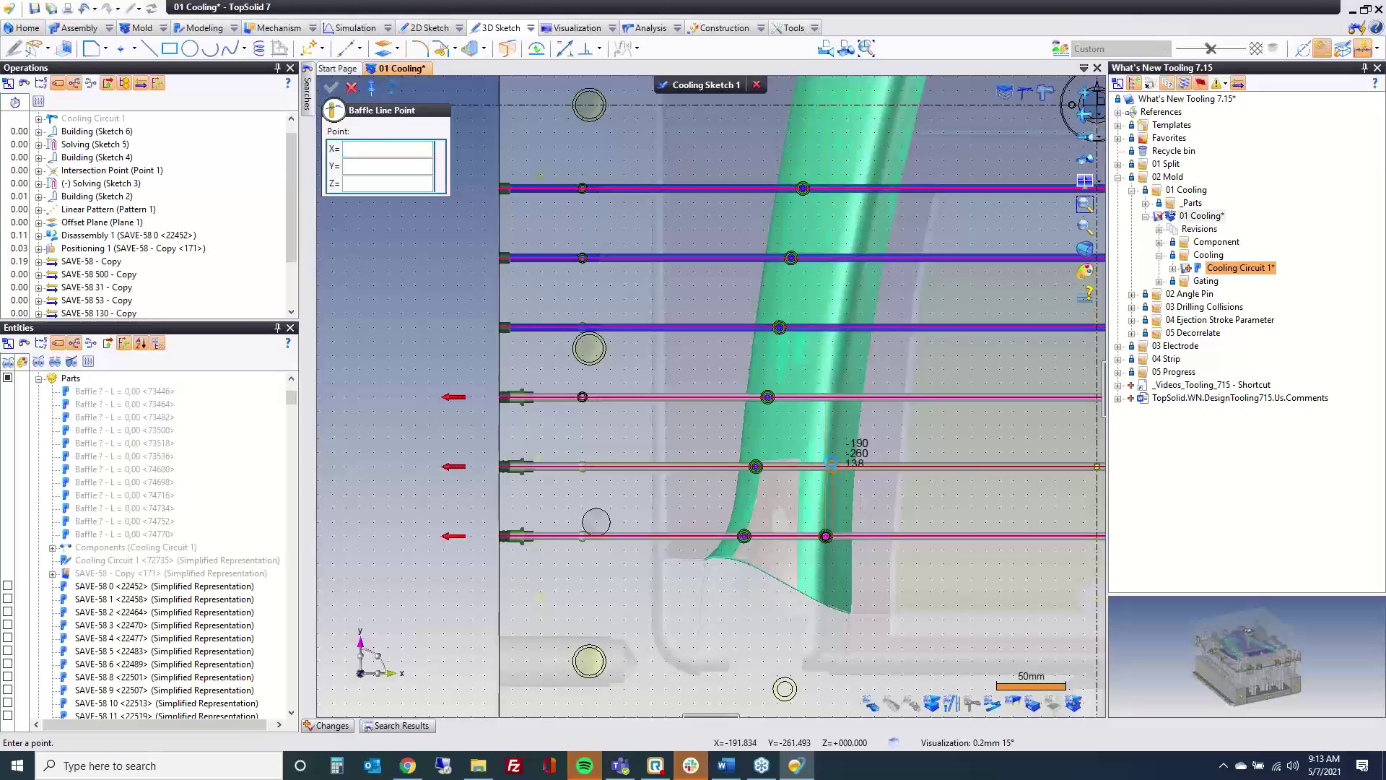
pyautogui.click(833, 397)
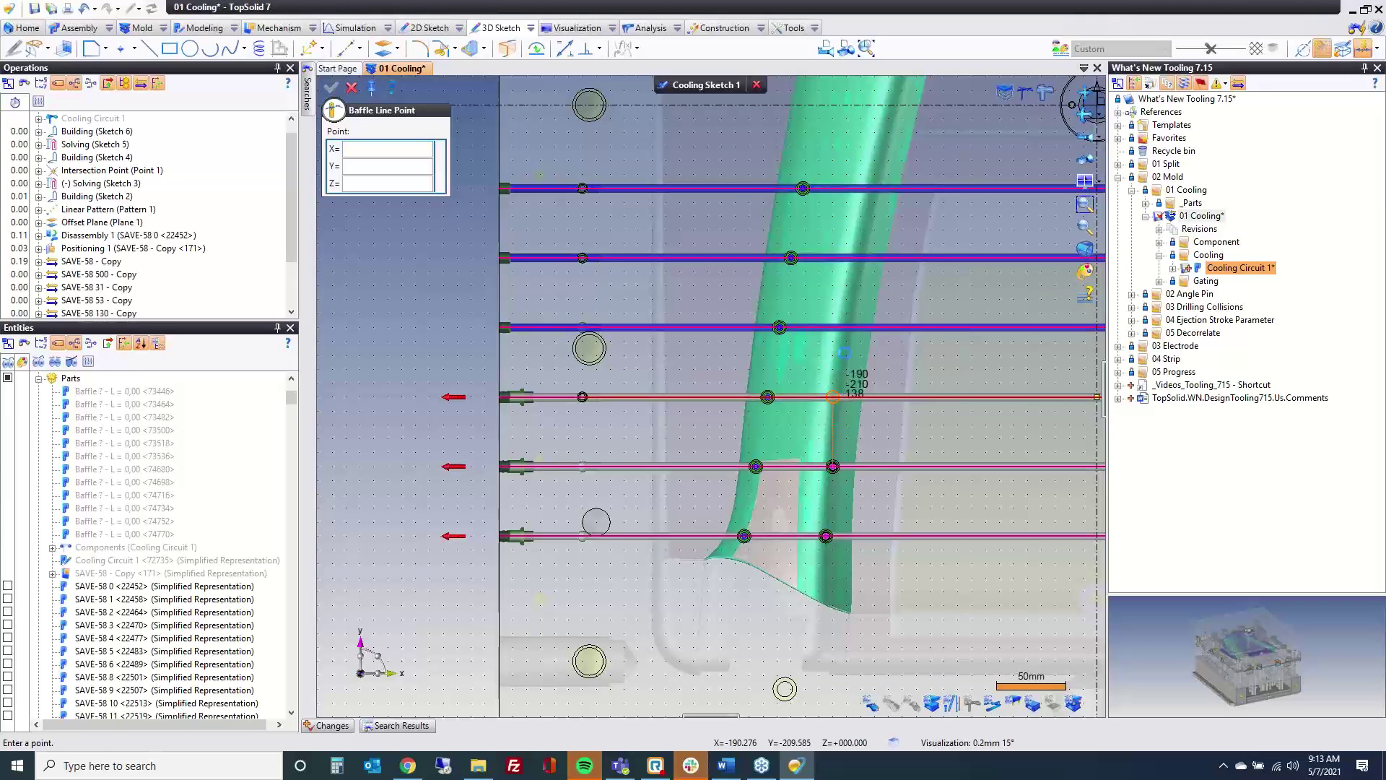
pyautogui.click(840, 327)
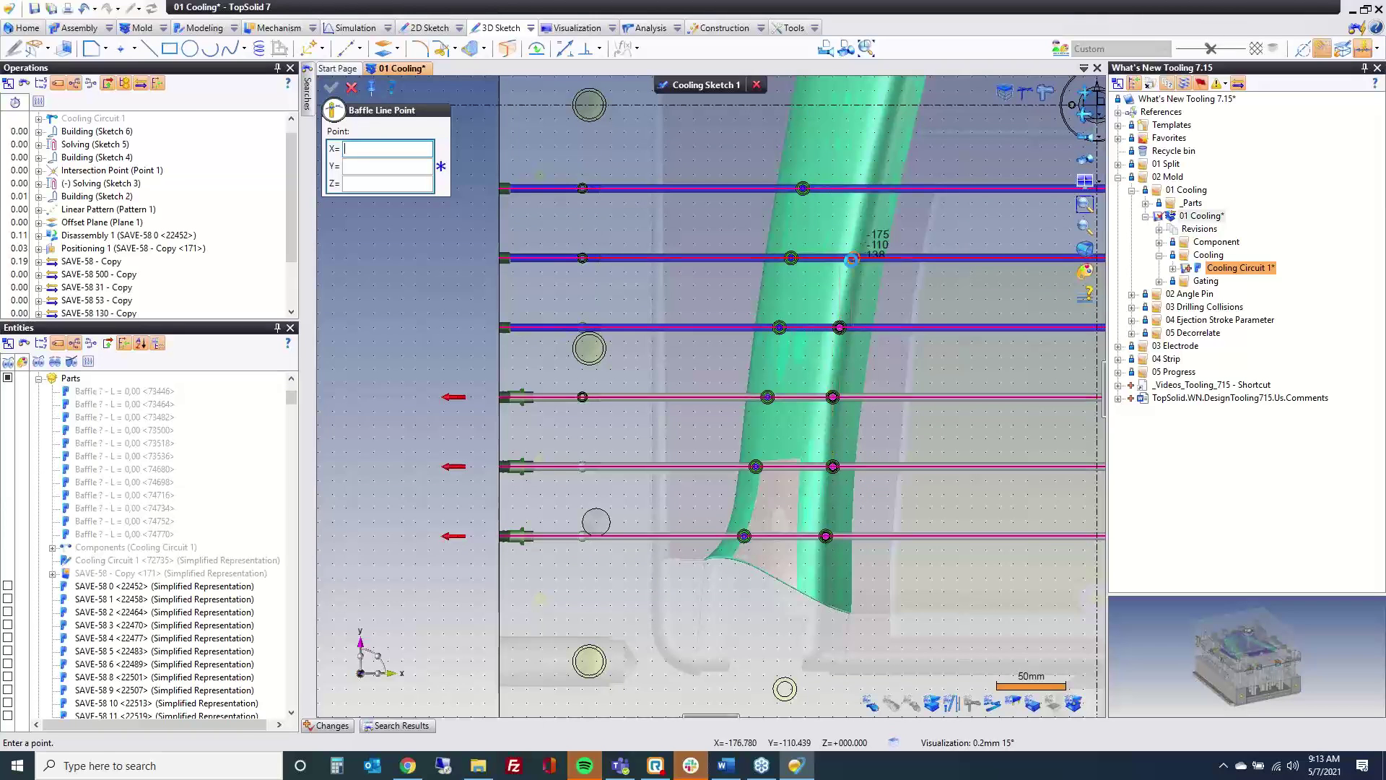
pyautogui.click(854, 257)
pyautogui.click(866, 188)
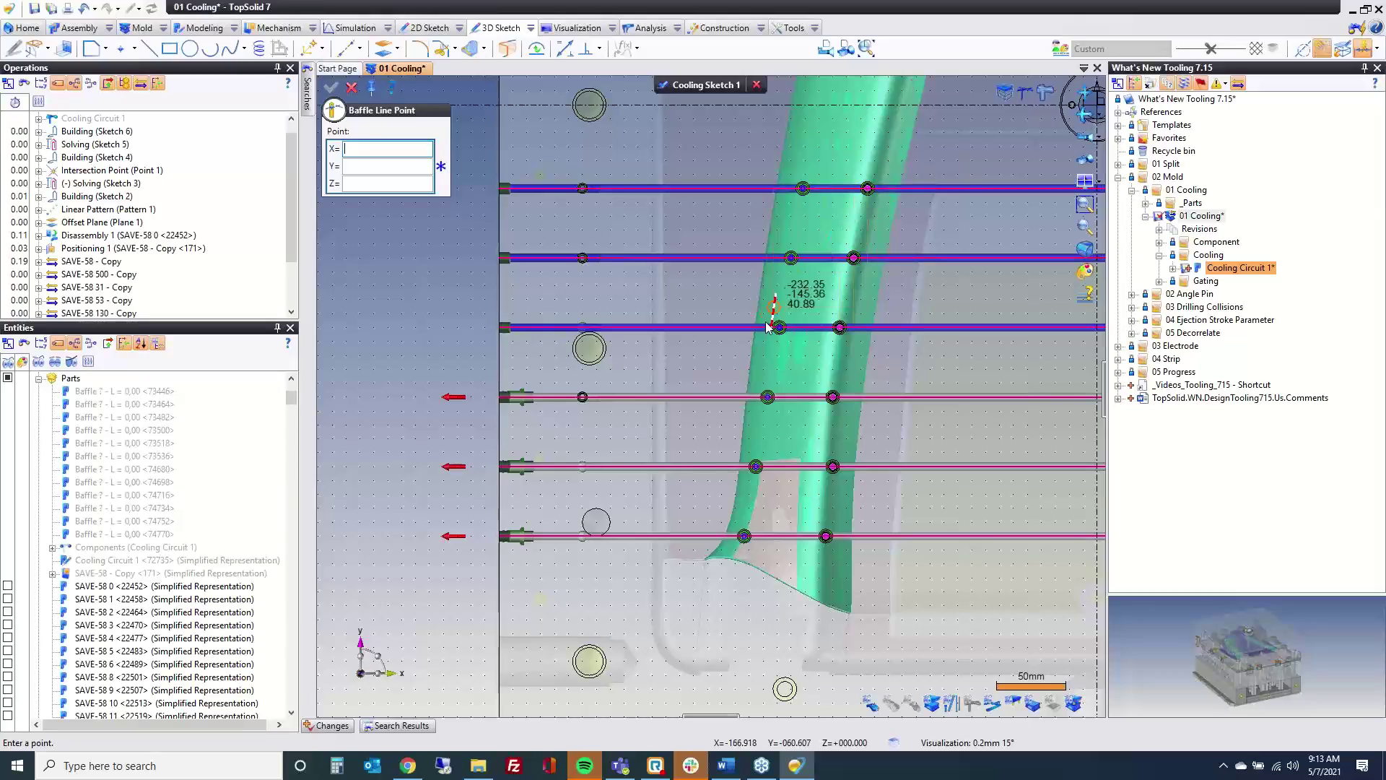
# Inspect the added baffles from the side and cancel the cooling sketch editing, discarding the new baffle line points.
pyautogui.moveTo(757, 273); pyautogui.dragTo(797, 394, button='middle')
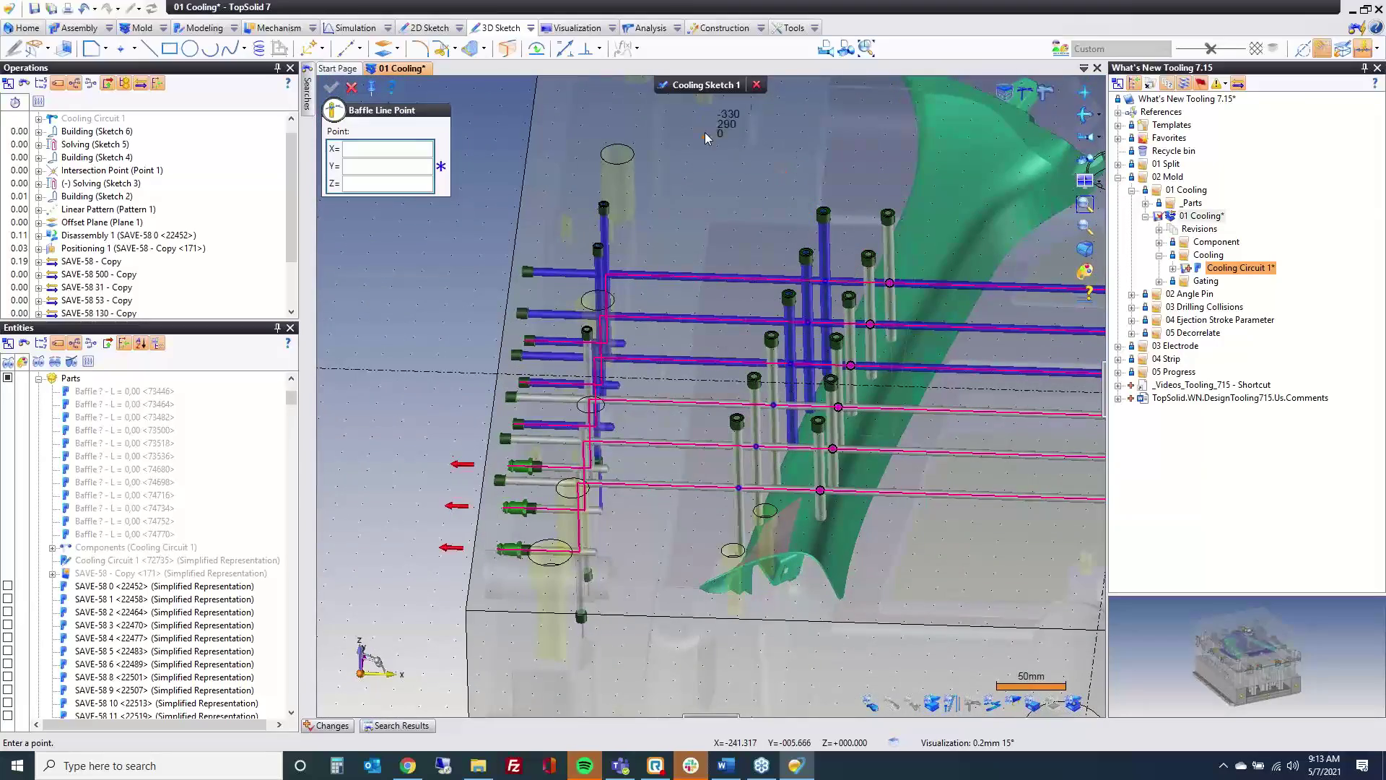
pyautogui.click(755, 85)
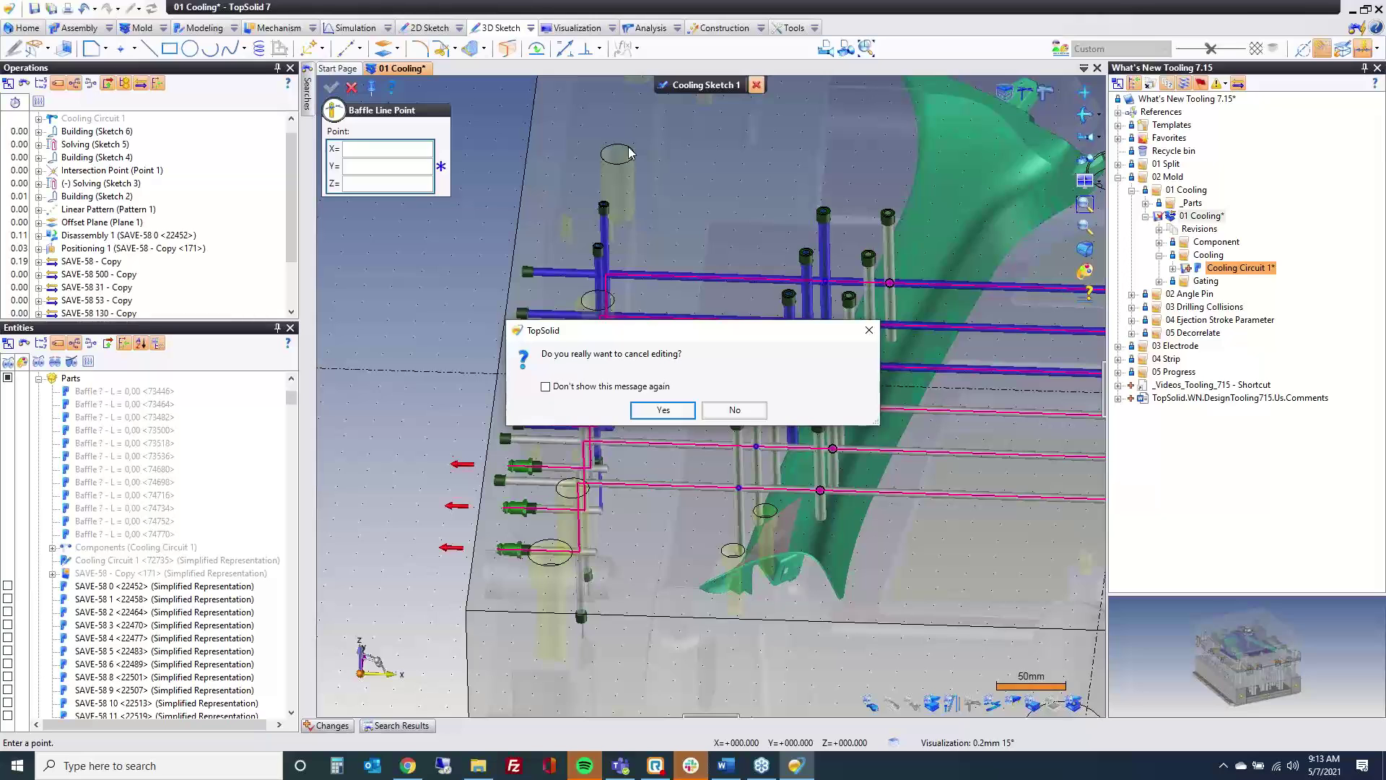
pyautogui.click(662, 409)
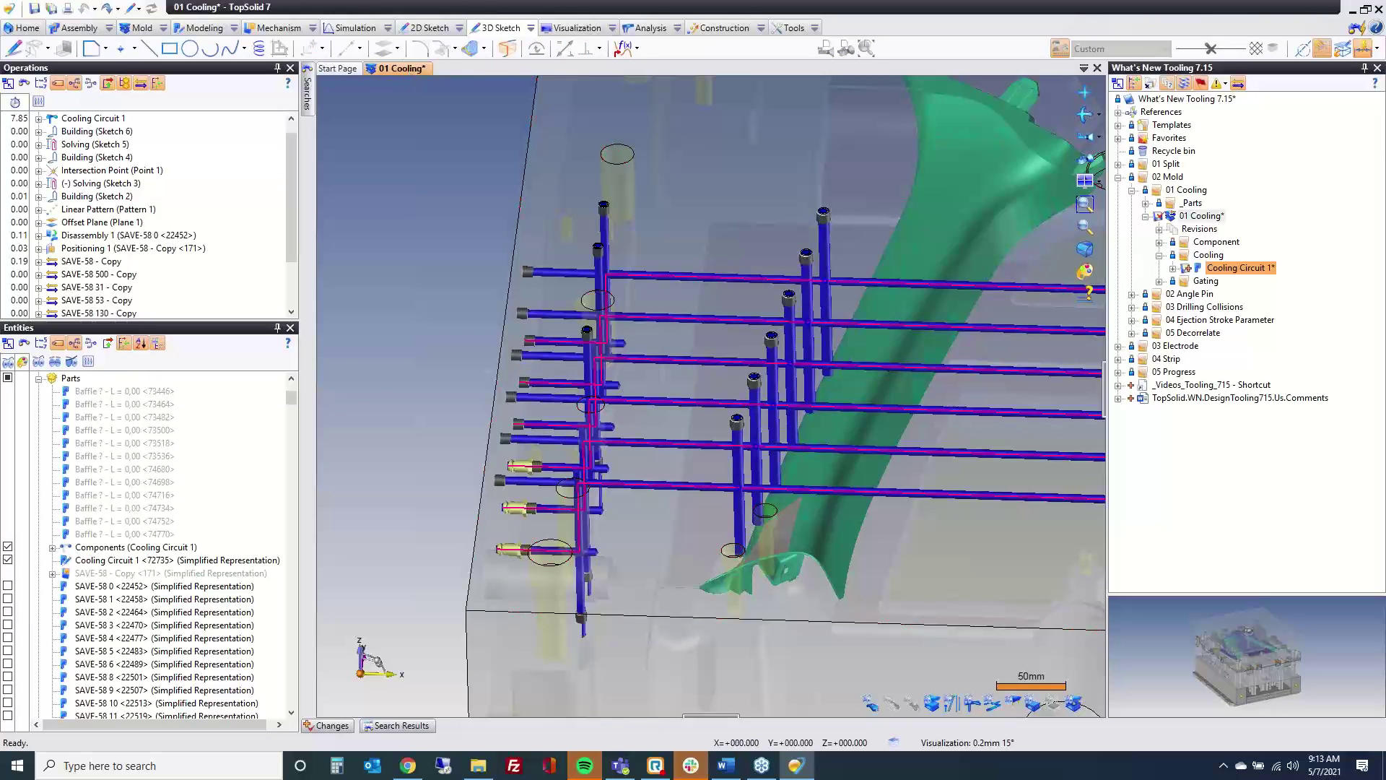
# Reopen Cooling Circuit 1 for editing from one of its drillings and expand its Drillings settings.
pyautogui.moveTo(1385, 155); pyautogui.dragTo(766, 53)
pyautogui.click(561, 274)
pyautogui.rightClick(433, 223)
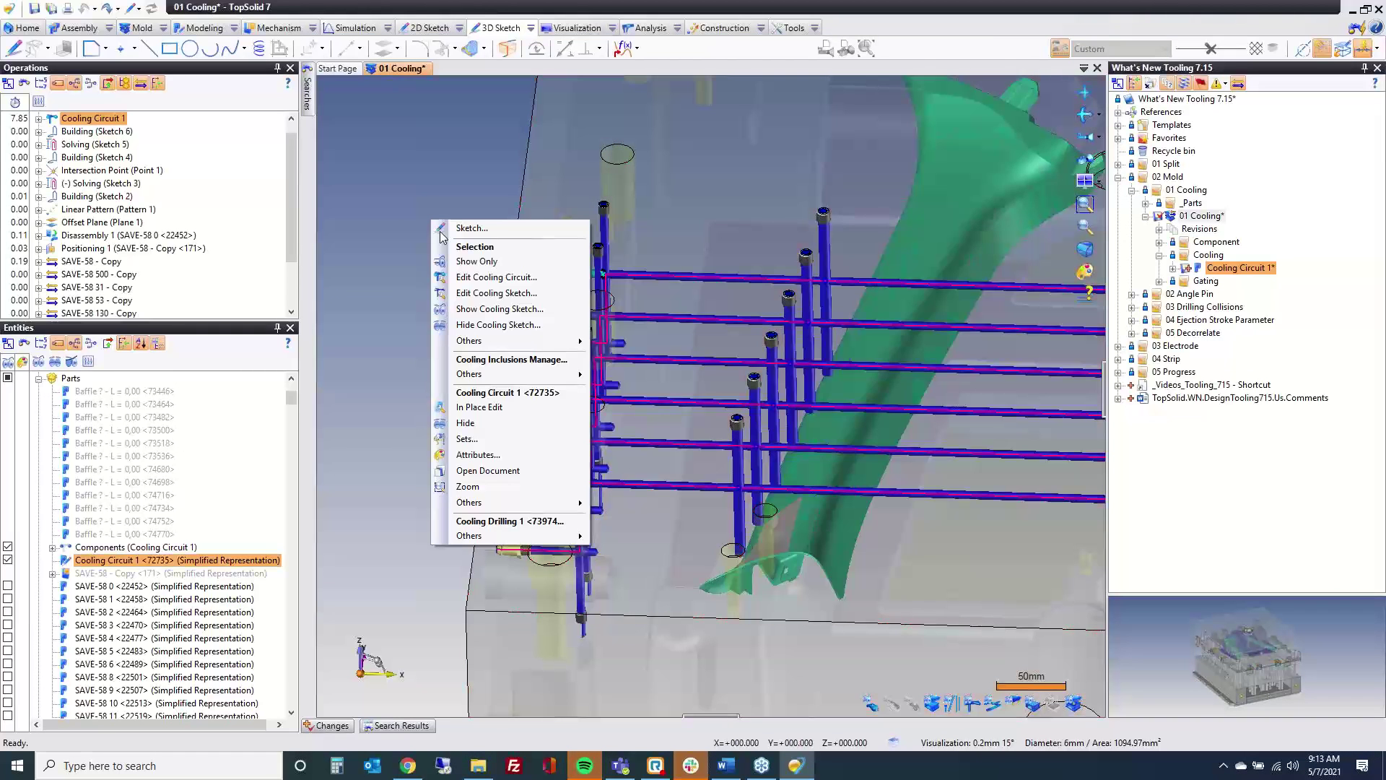
pyautogui.click(515, 279)
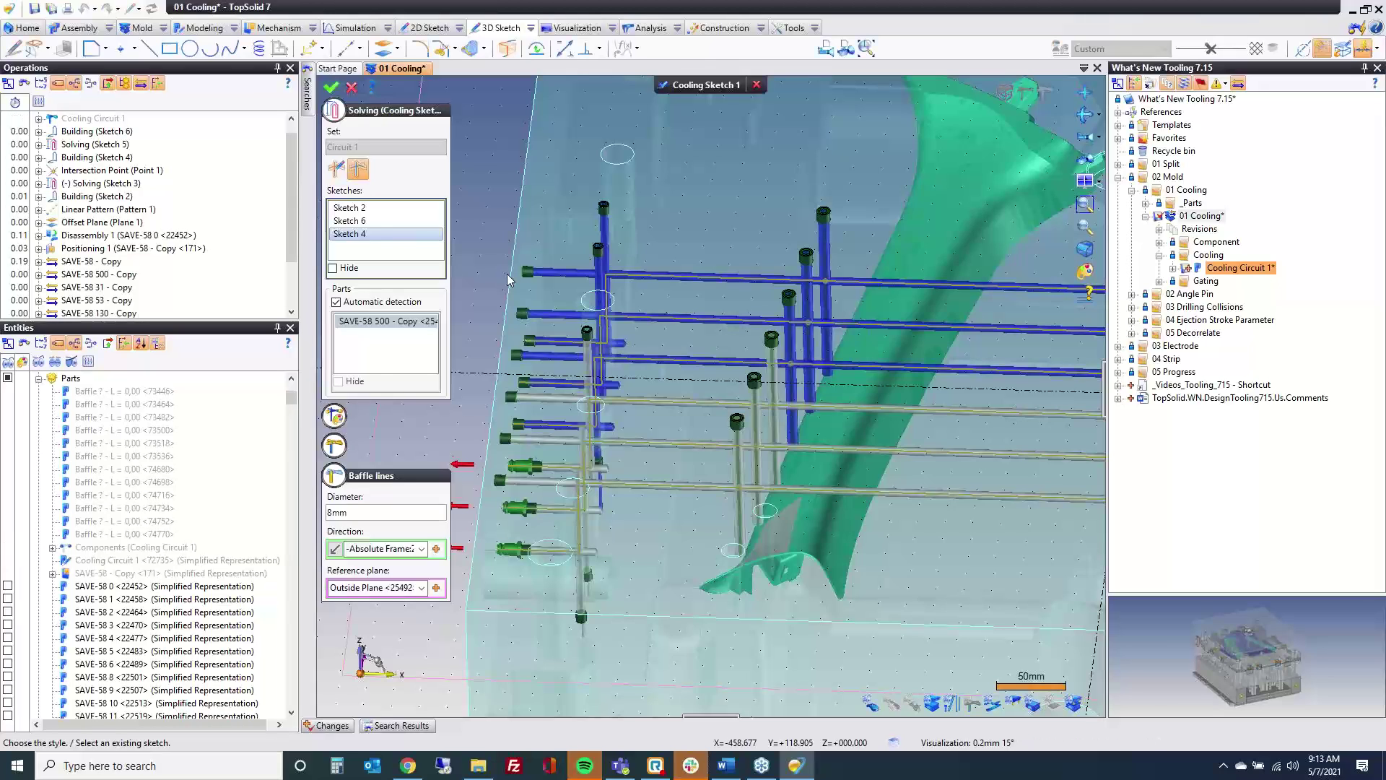
pyautogui.click(334, 447)
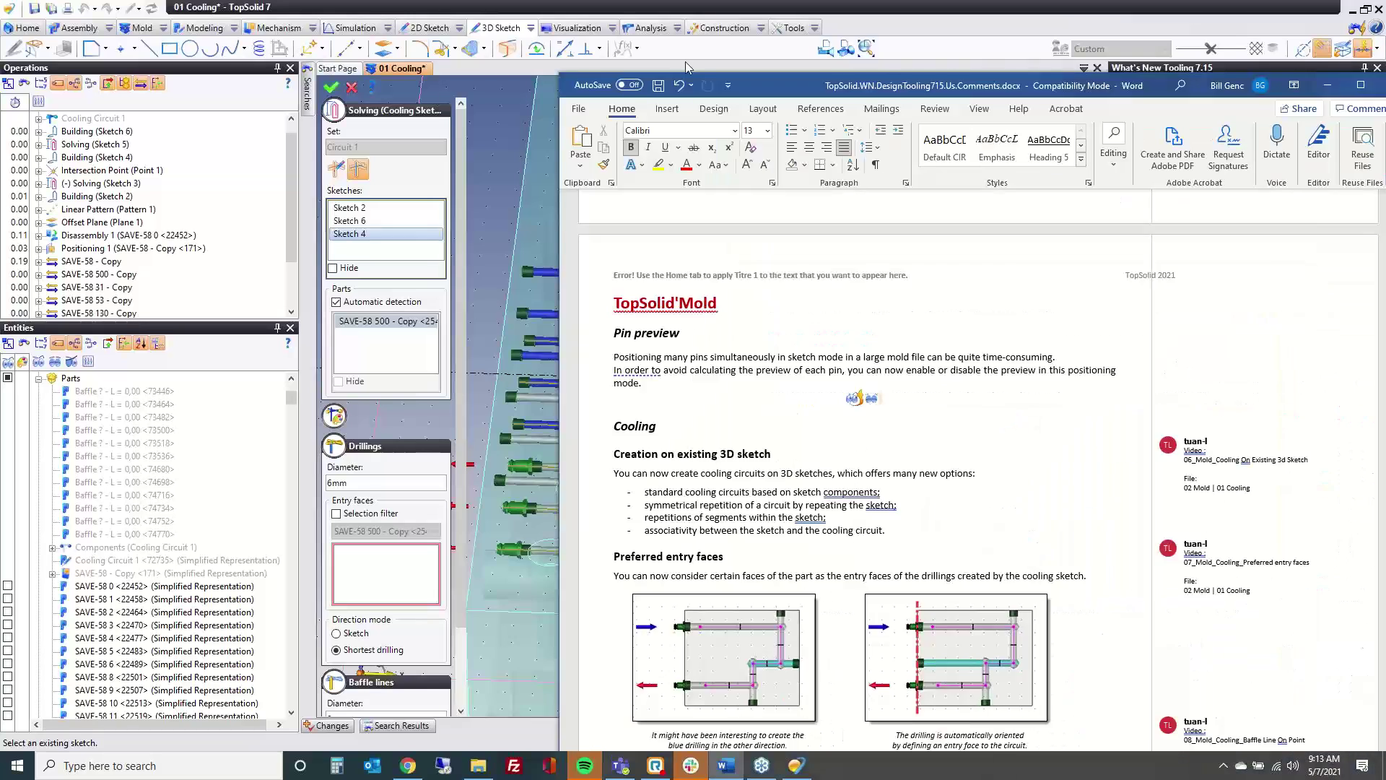
# Switch to the Word document and read the section about preferred entry faces for cooling drillings.
pyautogui.scroll(-3, 602, 449)
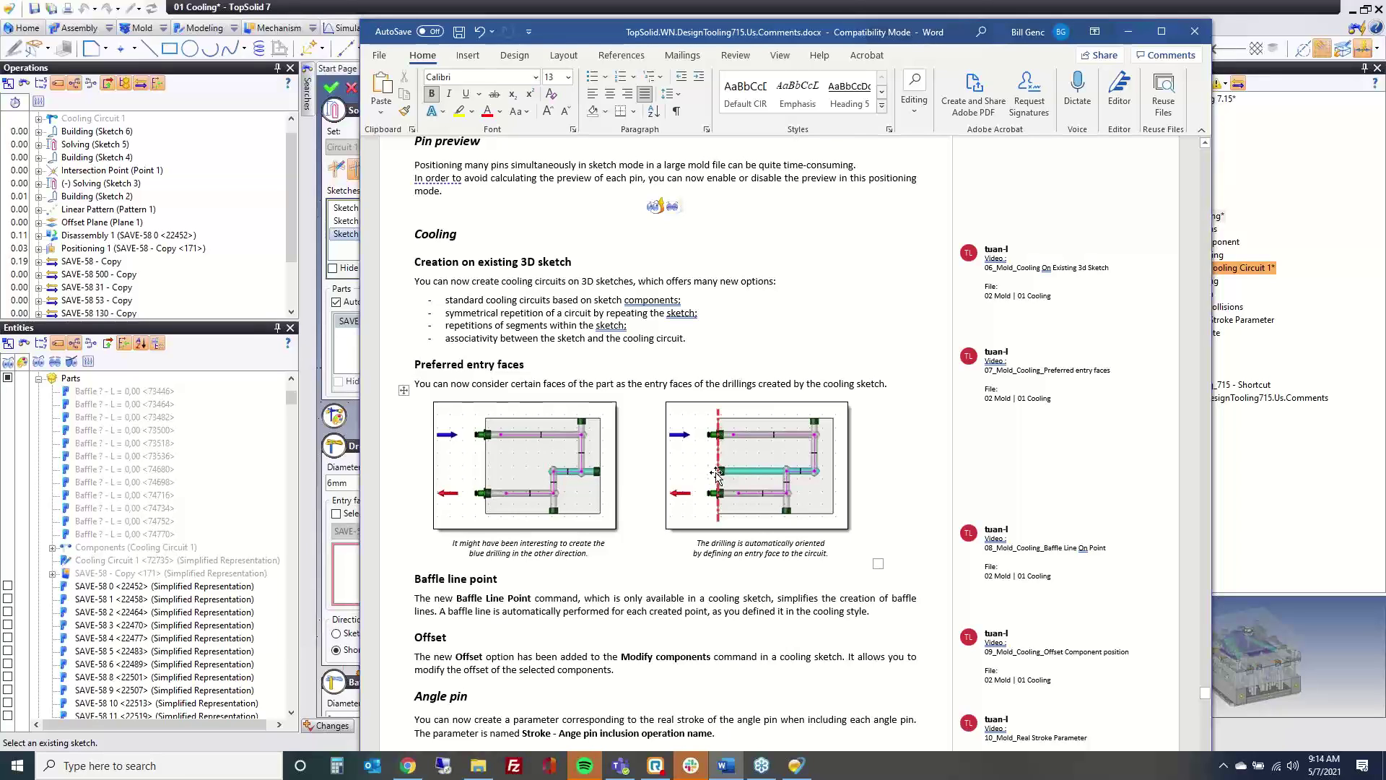
pyautogui.moveTo(608, 45); pyautogui.dragTo(879, 51)
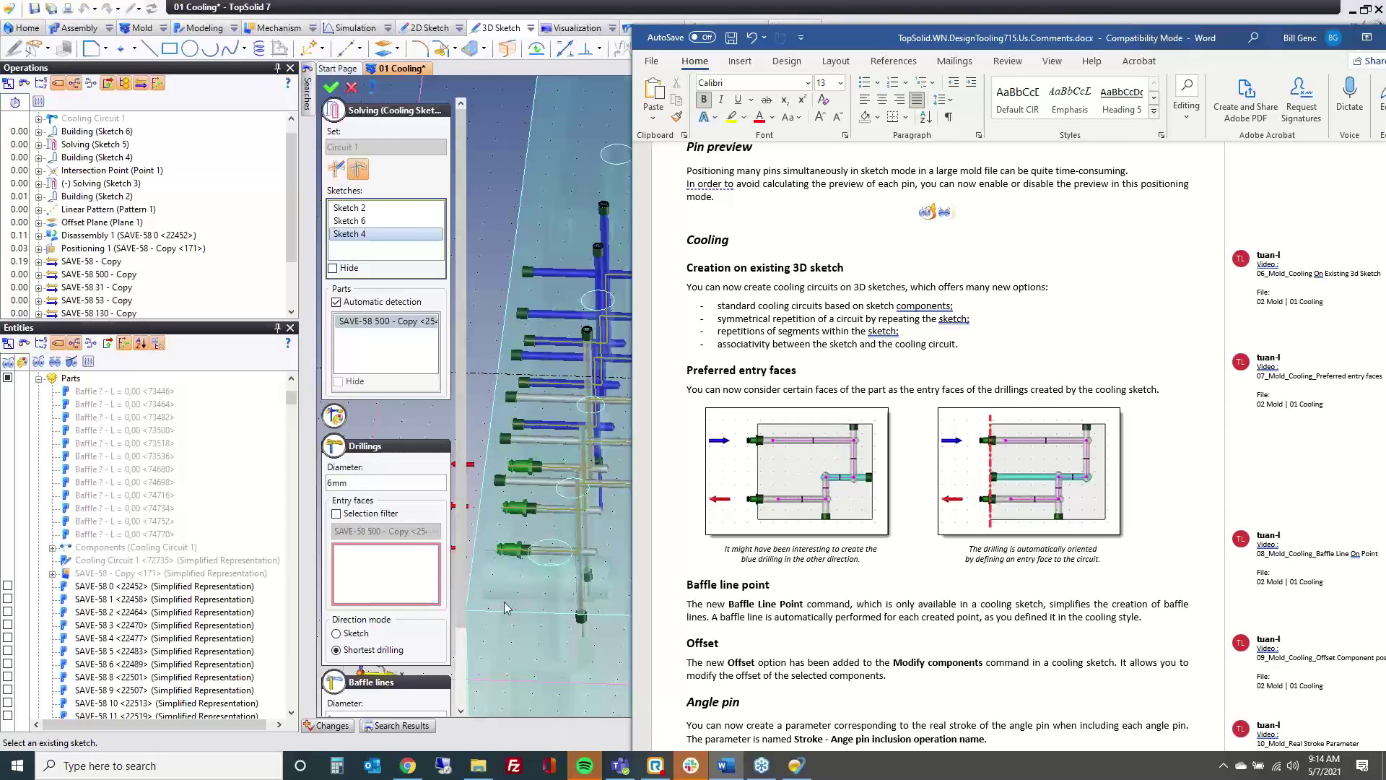
# Enable the entry face selection filter, choose the plate's upper face as the drillings' entry face and validate the cooling sketch.
pyautogui.scroll(-4, 506, 608)
pyautogui.moveTo(536, 586); pyautogui.dragTo(479, 610, button='middle')
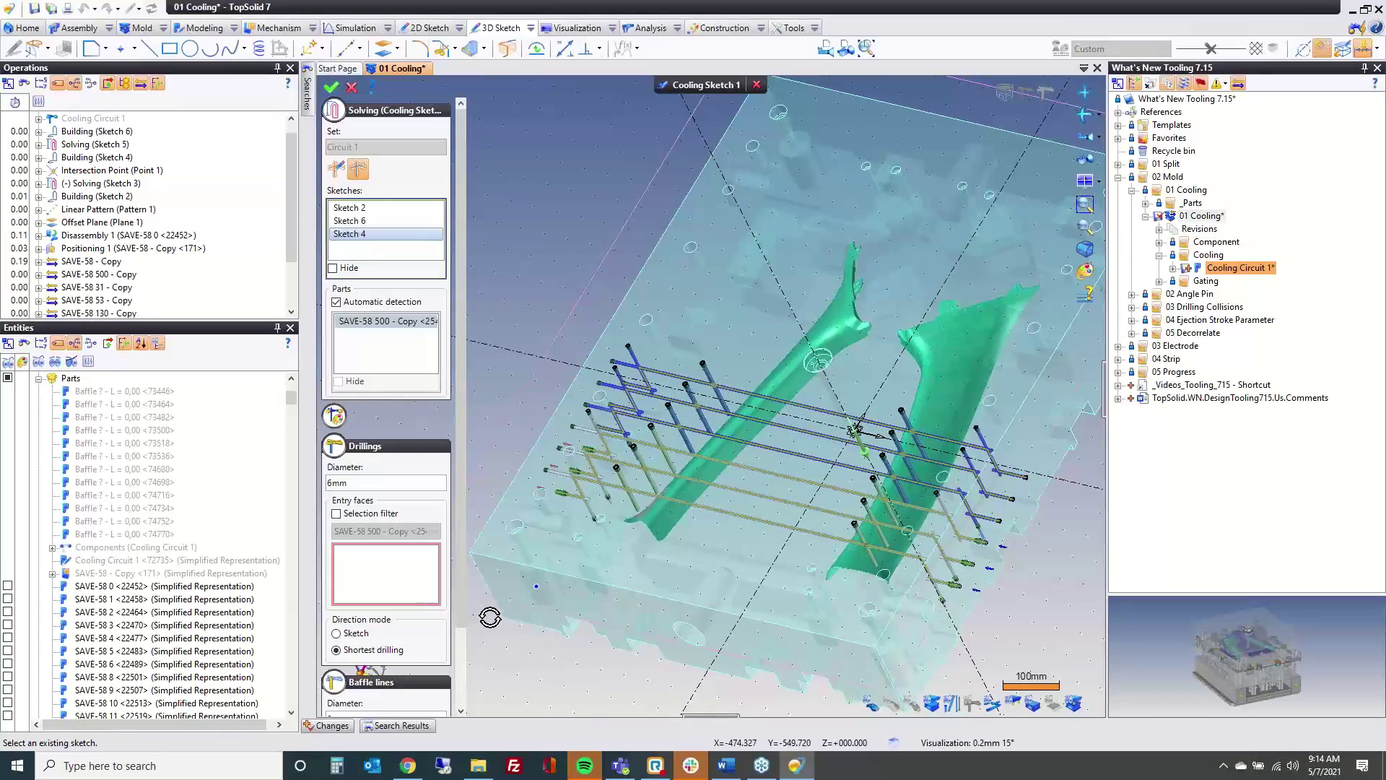
pyautogui.scroll(4, 569, 511)
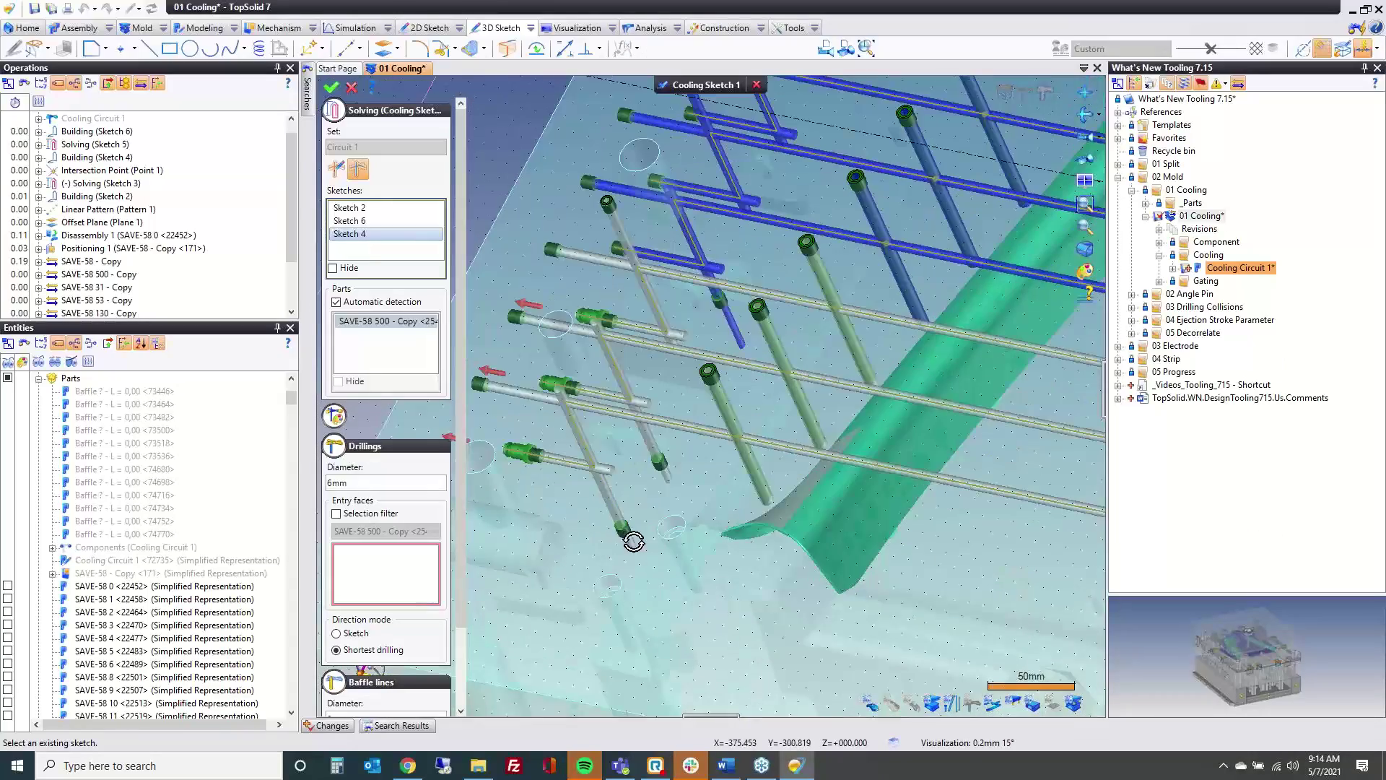
pyautogui.moveTo(633, 541); pyautogui.dragTo(491, 538, button='middle')
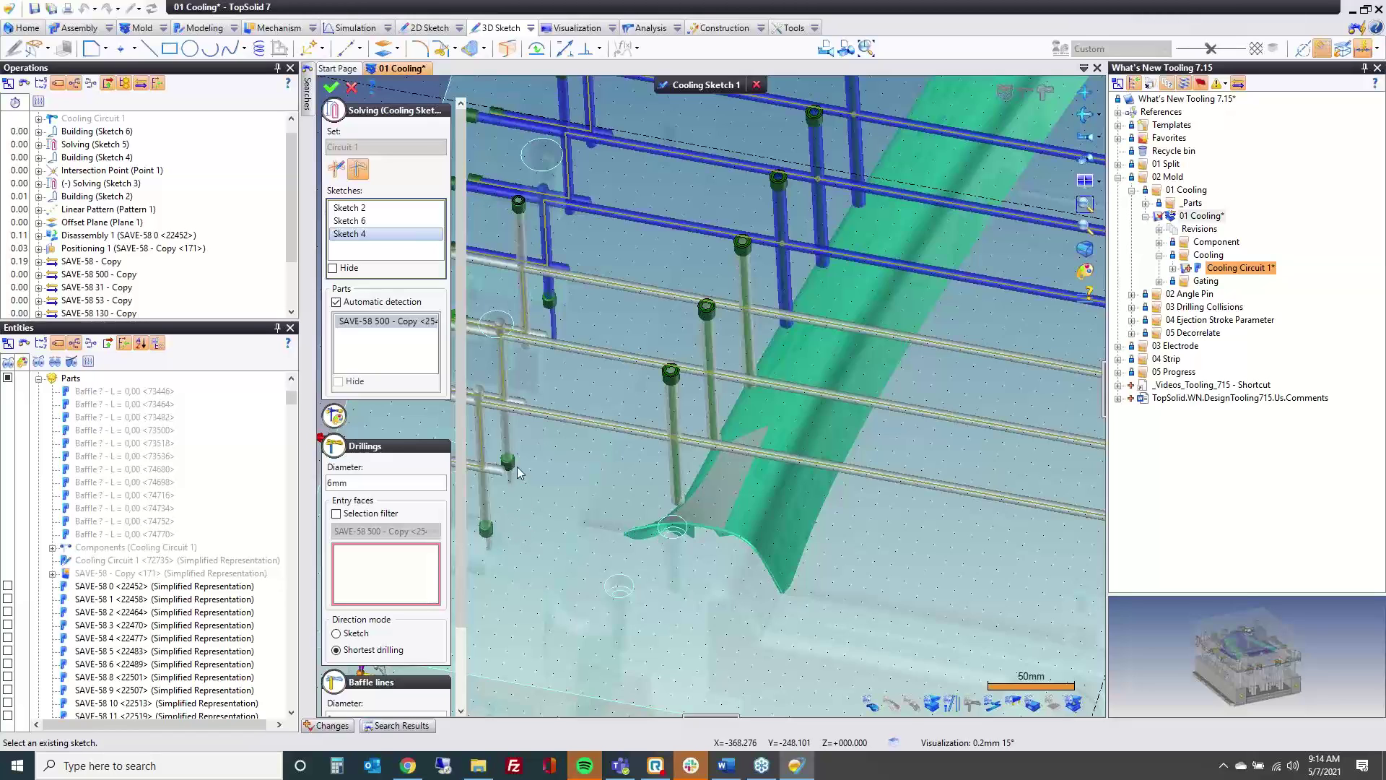
pyautogui.scroll(-3, 598, 496)
pyautogui.click(346, 512)
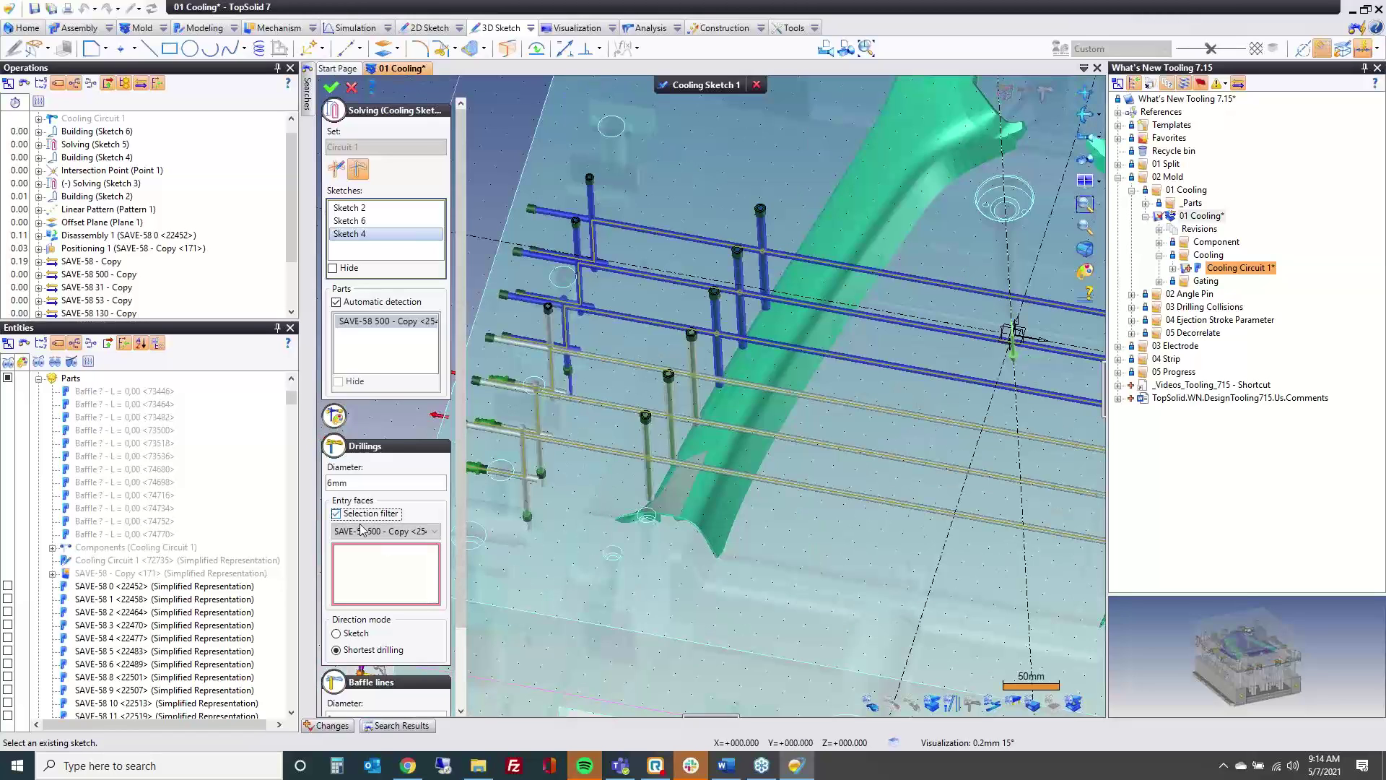
pyautogui.click(379, 573)
pyautogui.click(566, 518)
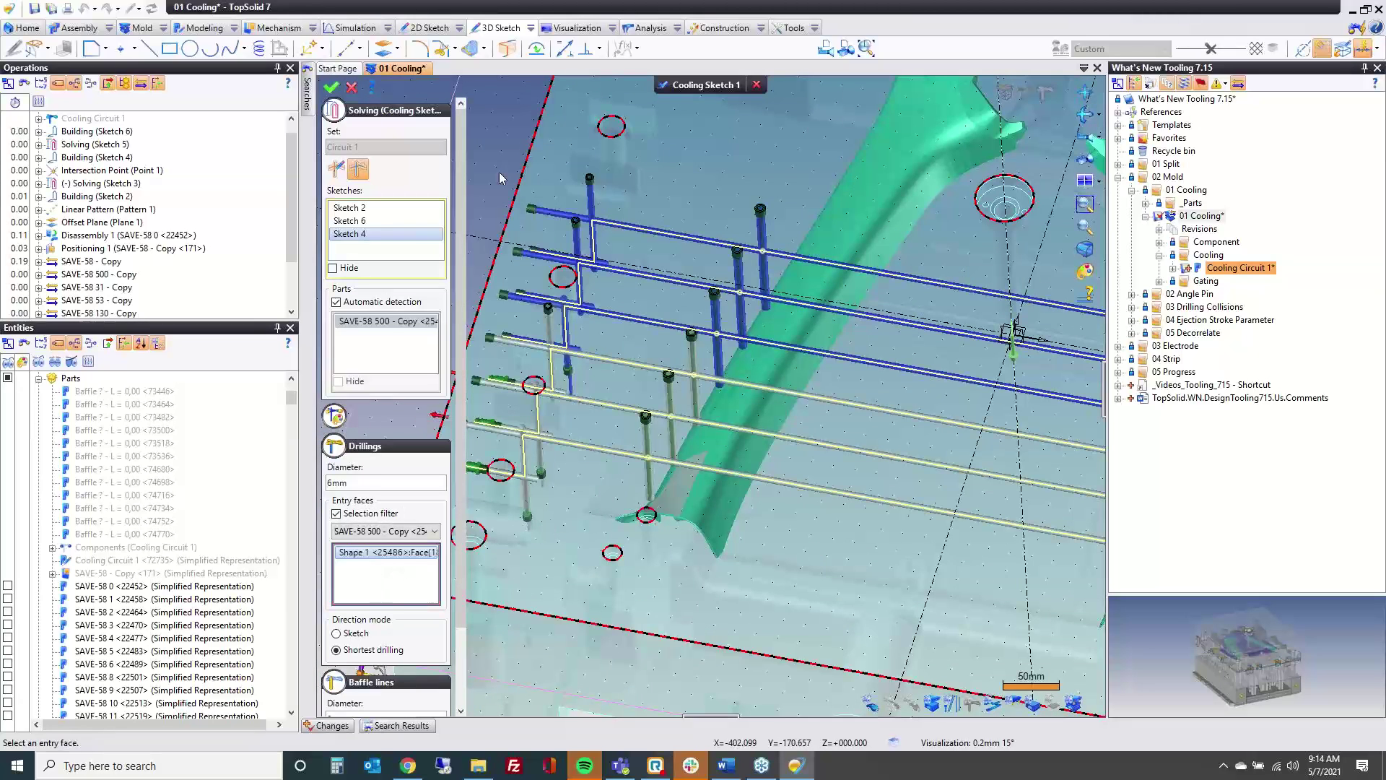
pyautogui.click(332, 87)
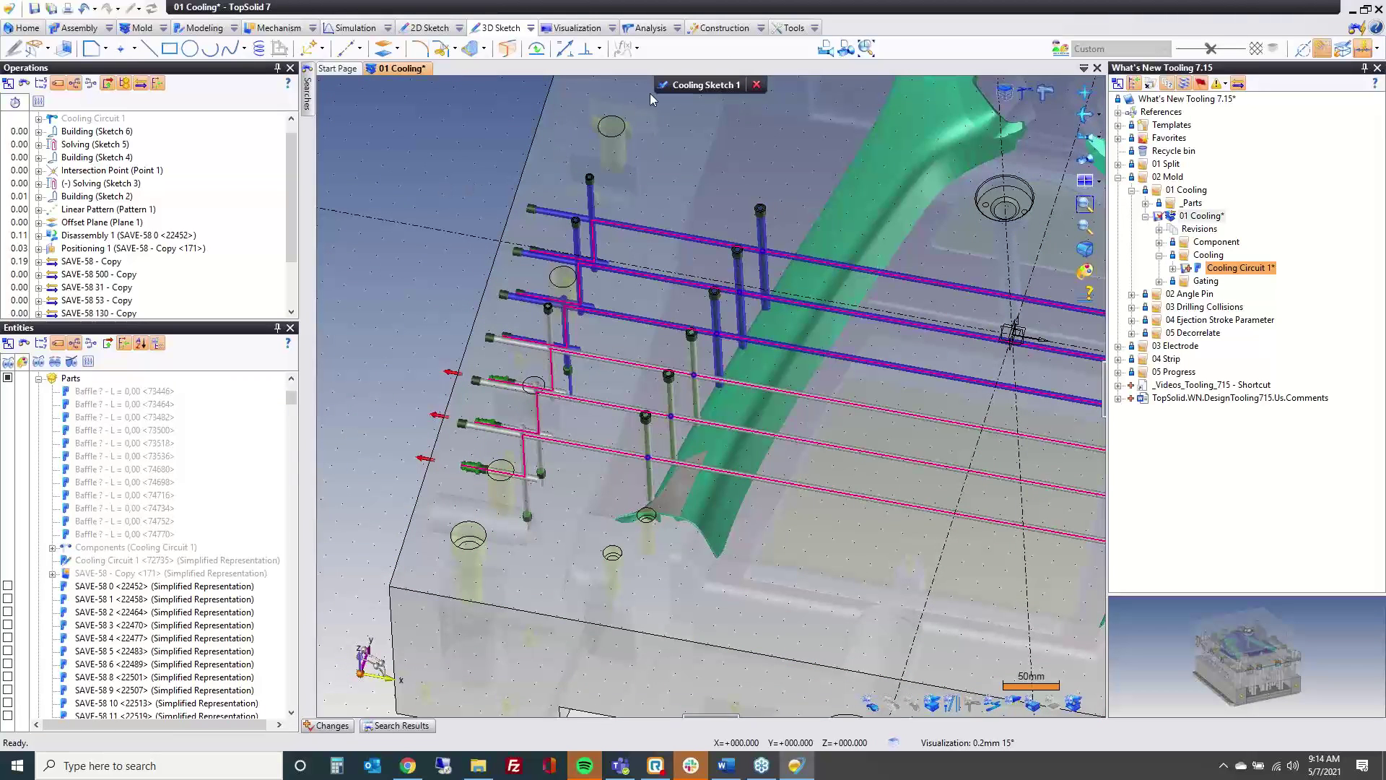
pyautogui.click(688, 87)
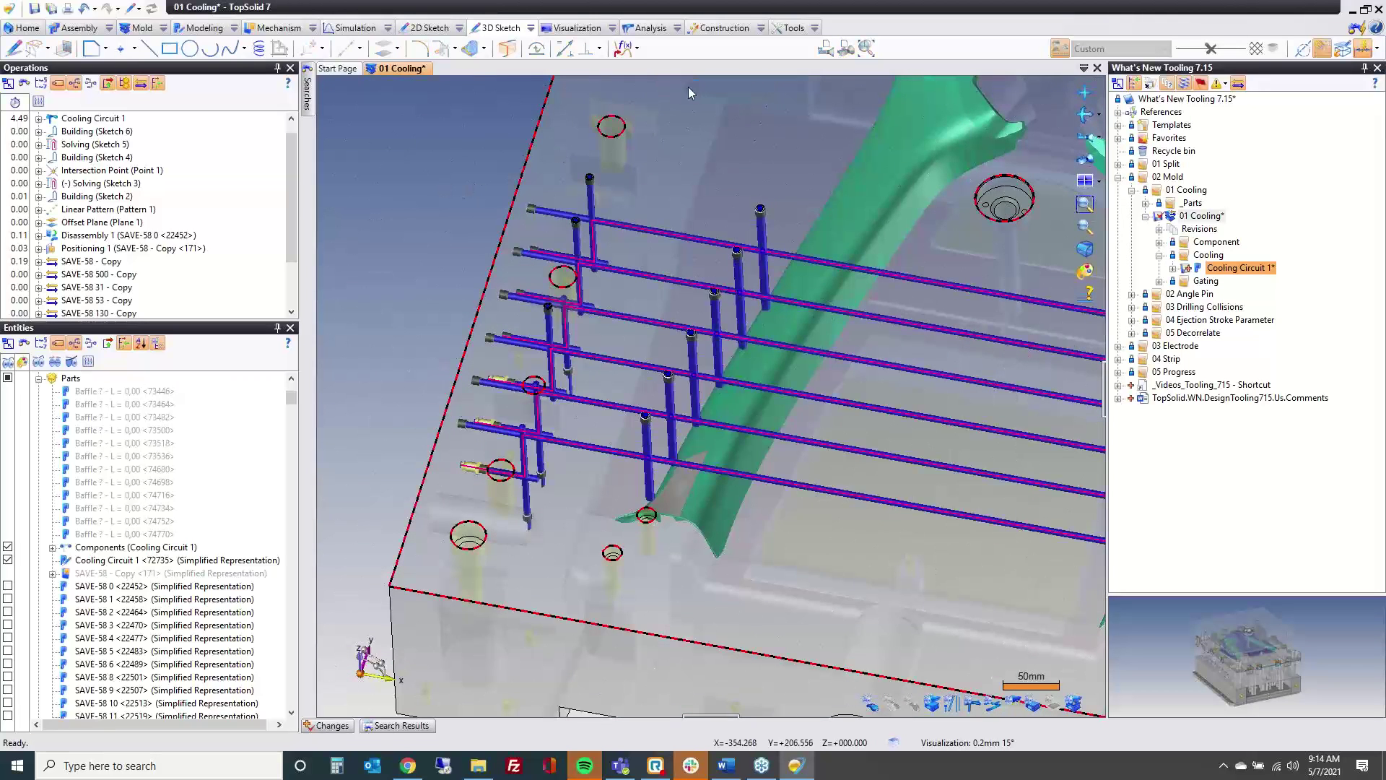
# Close the 01 Cooling document without saving, collapse the 01 Cooling folder and expand 02 Angle Pin in the project.
pyautogui.moveTo(578, 165); pyautogui.dragTo(514, 175, button='middle')
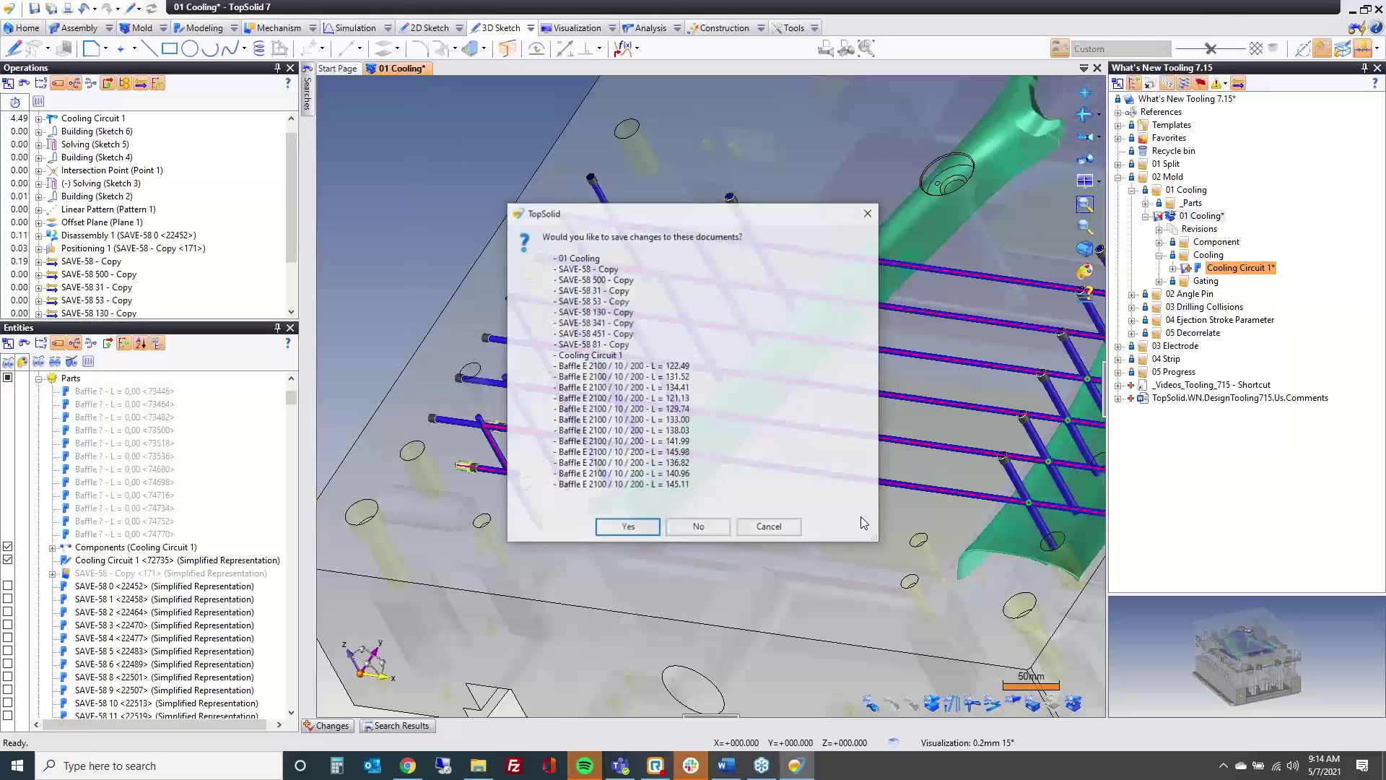
pyautogui.click(702, 527)
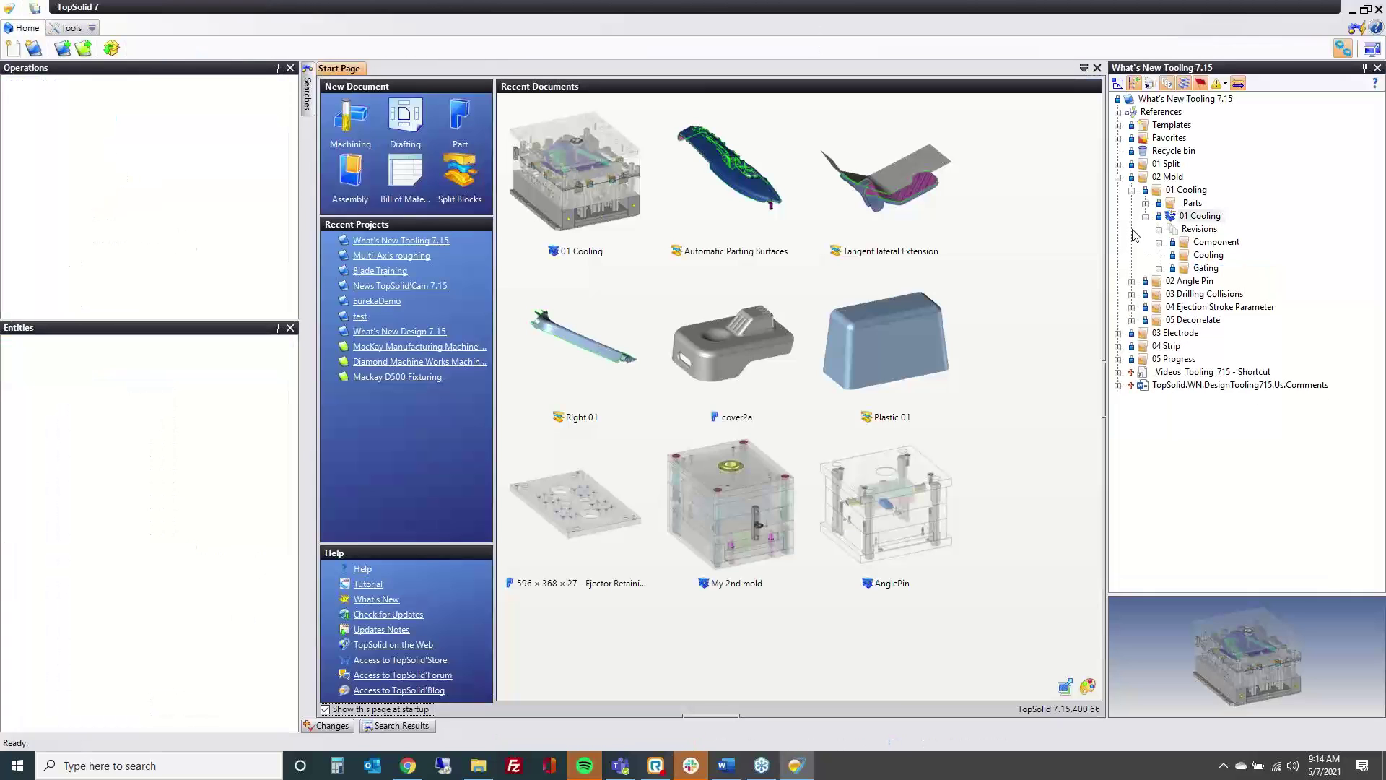
pyautogui.click(1132, 190)
pyautogui.click(1132, 204)
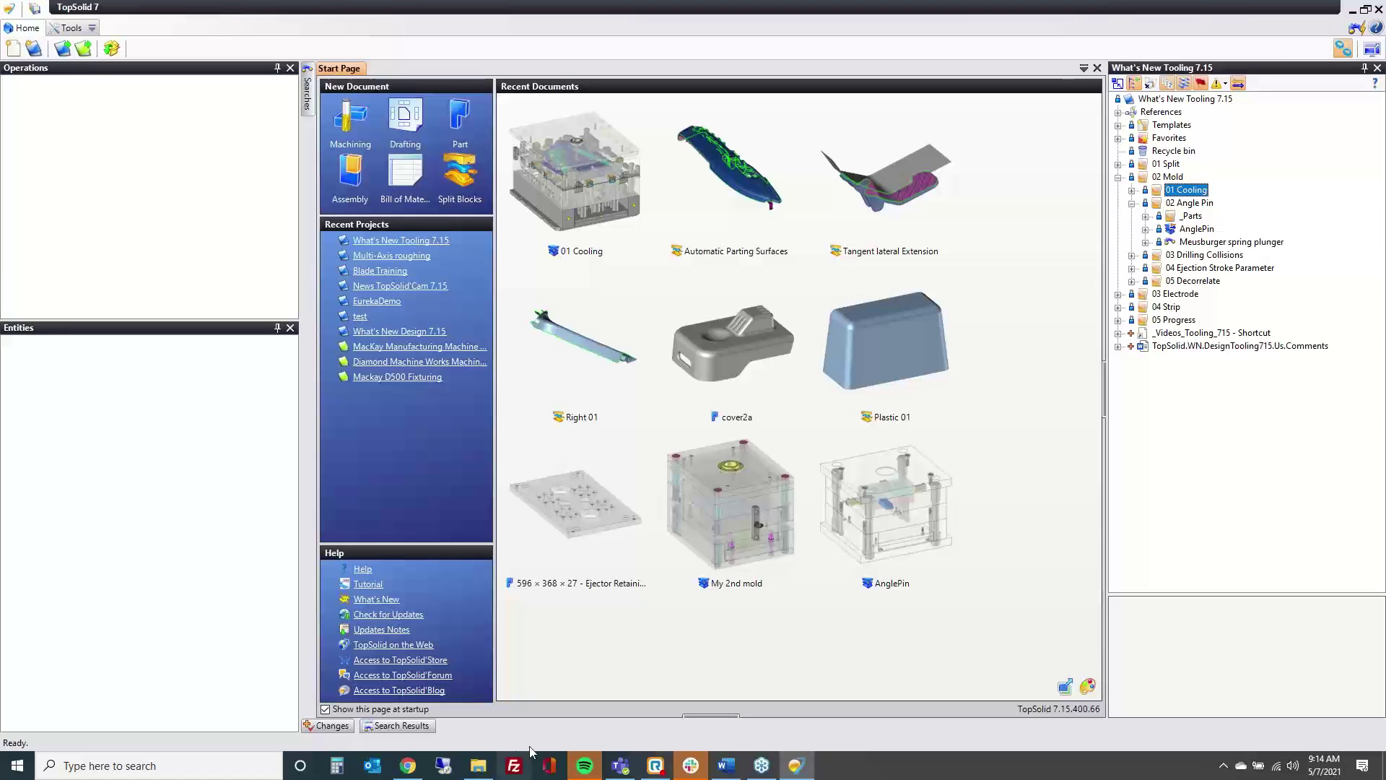
# Switch to the Word document and read the Offset, Angle pin and Drilling collisions sections.
pyautogui.click(726, 765)
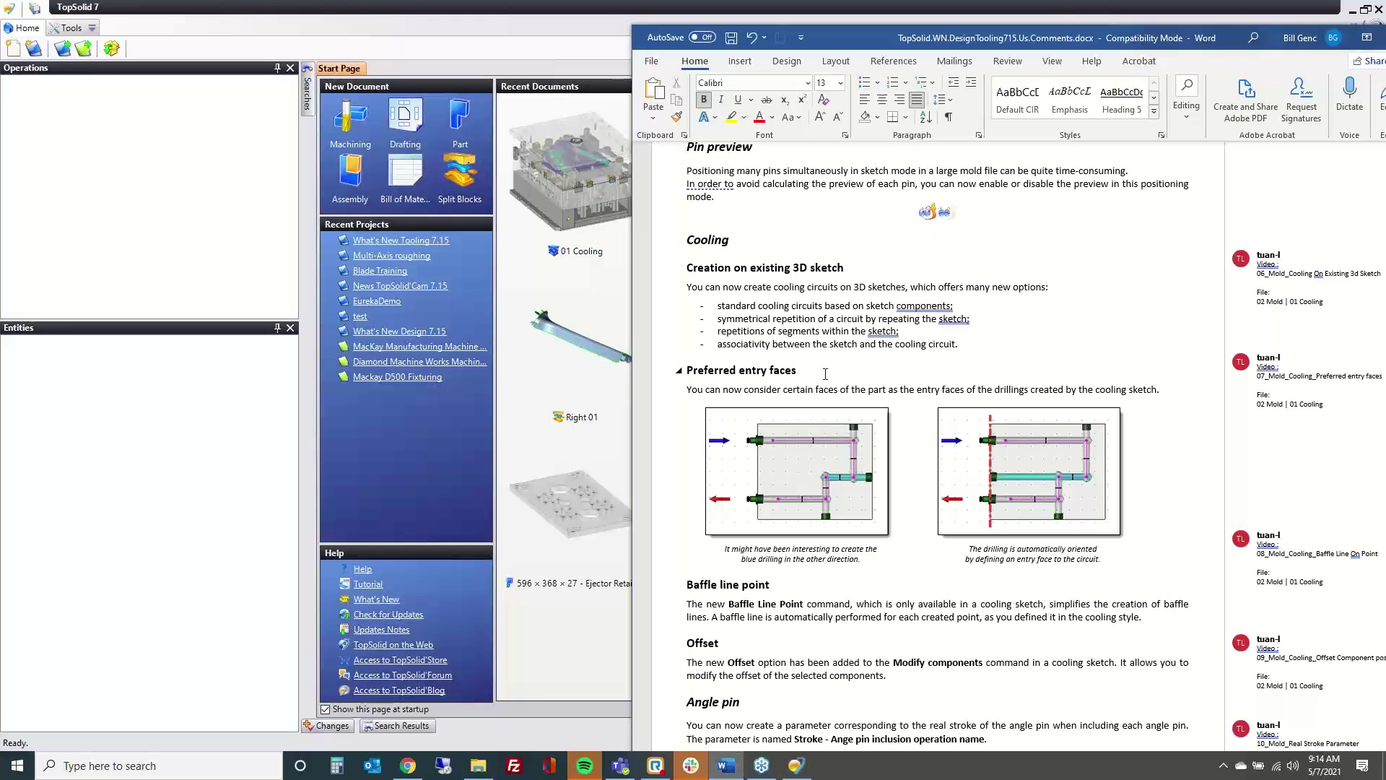
pyautogui.scroll(-7, 826, 373)
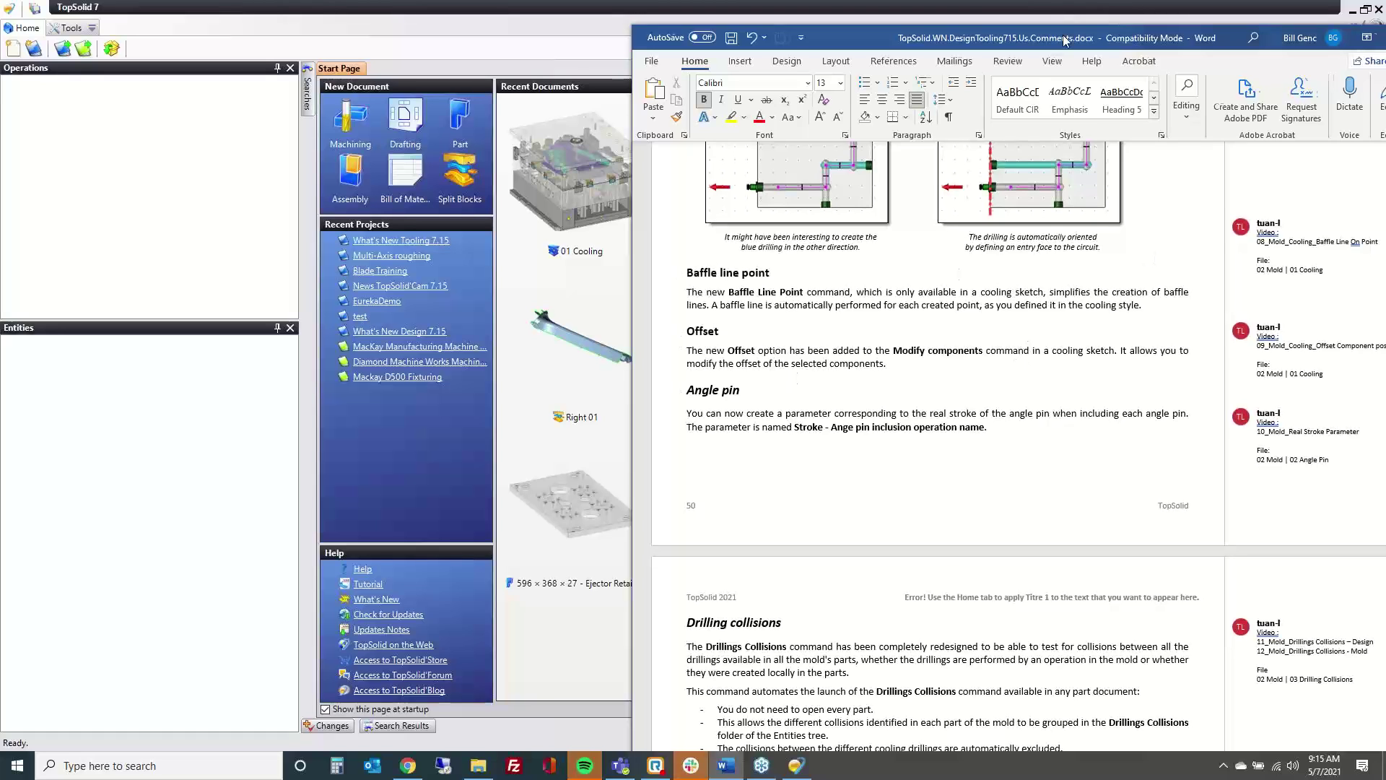
pyautogui.moveTo(1067, 42); pyautogui.dragTo(1385, 94)
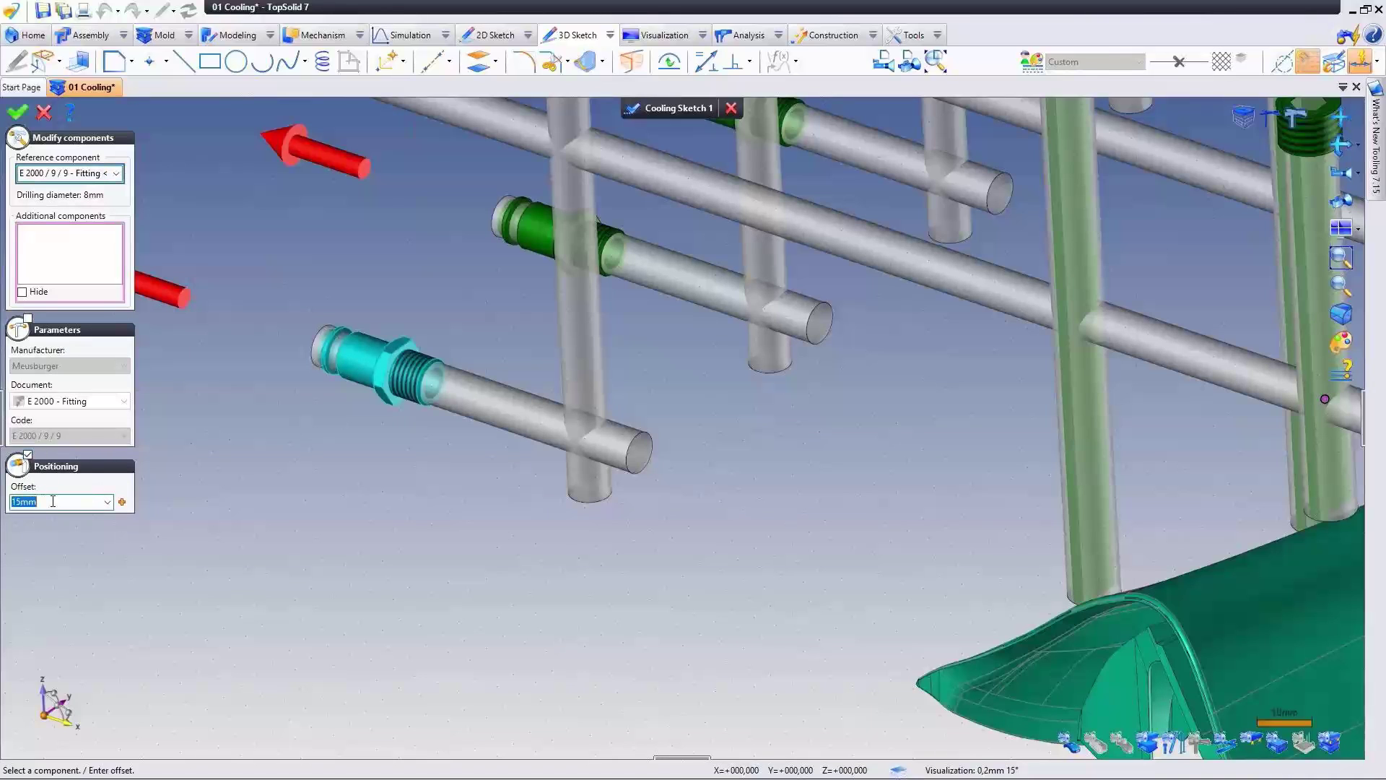
# Set the positioning offset of the selected E 2000 / 9 / 9 fitting to 25 mm and validate the component change.
pyautogui.write('25')
pyautogui.press('Return')
pyautogui.rightClick(222, 410)
pyautogui.click(245, 416)
pyautogui.moveTo(234, 397); pyautogui.dragTo(207, 430, button='middle')
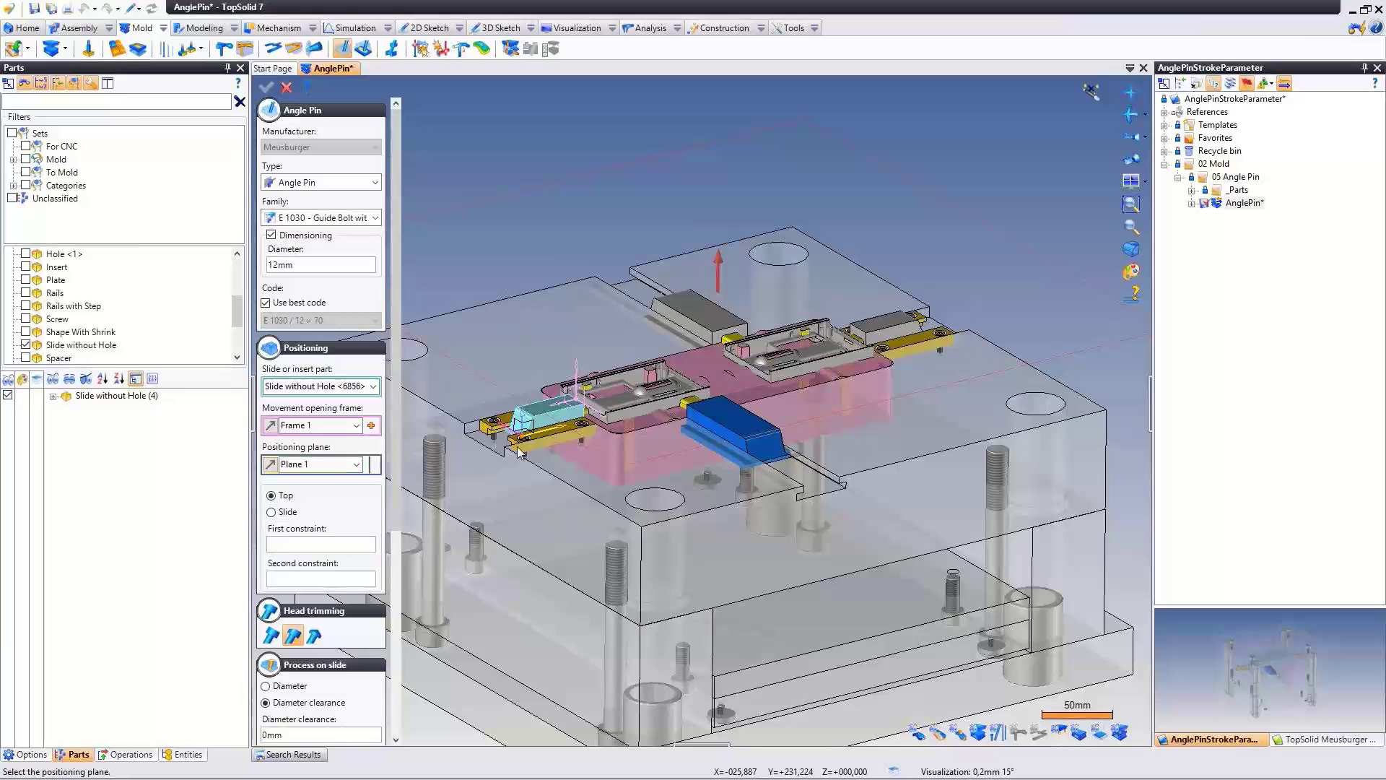
# Set the measured stroke of the slide's angle pin to 3 mm in its stroke management.
pyautogui.scroll(-2, 600, 430)
pyautogui.scroll(5, 536, 456)
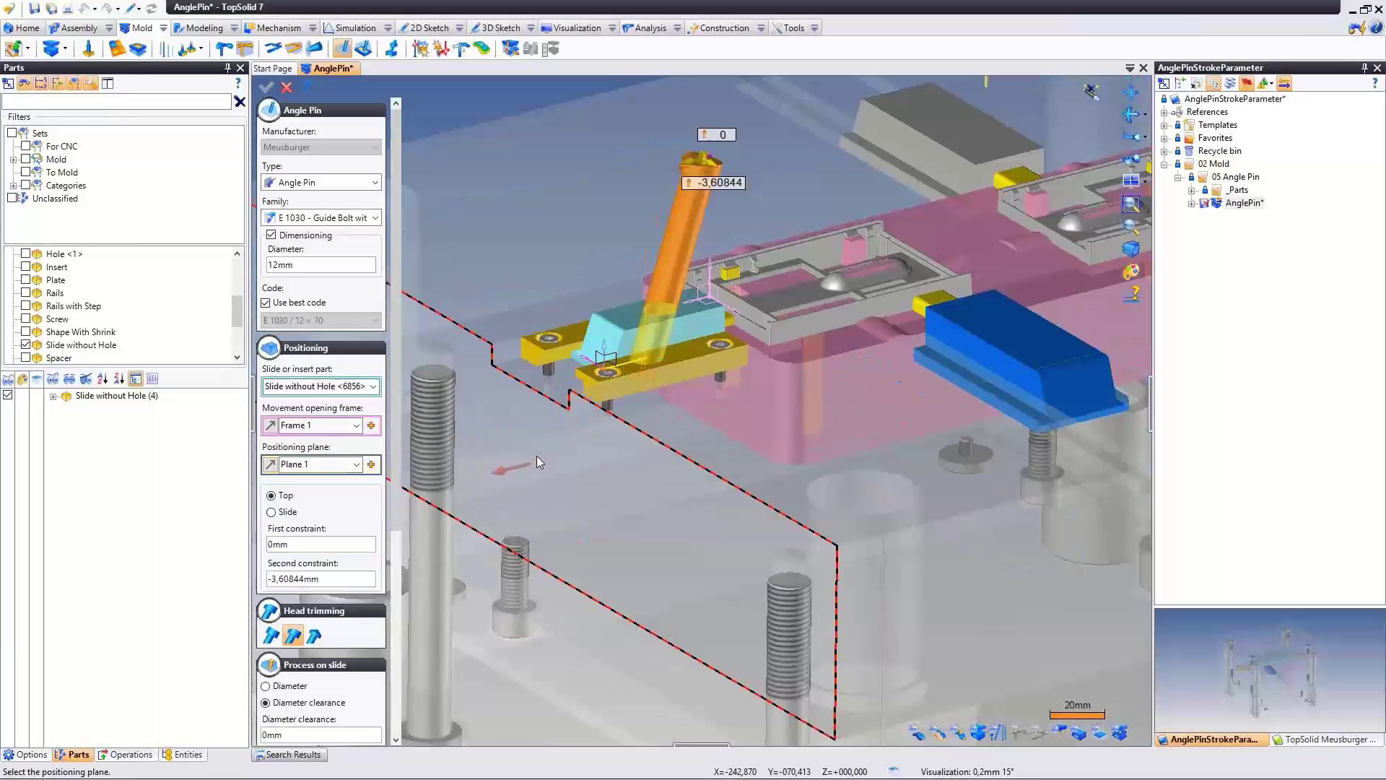
pyautogui.moveTo(397, 441); pyautogui.dragTo(399, 605)
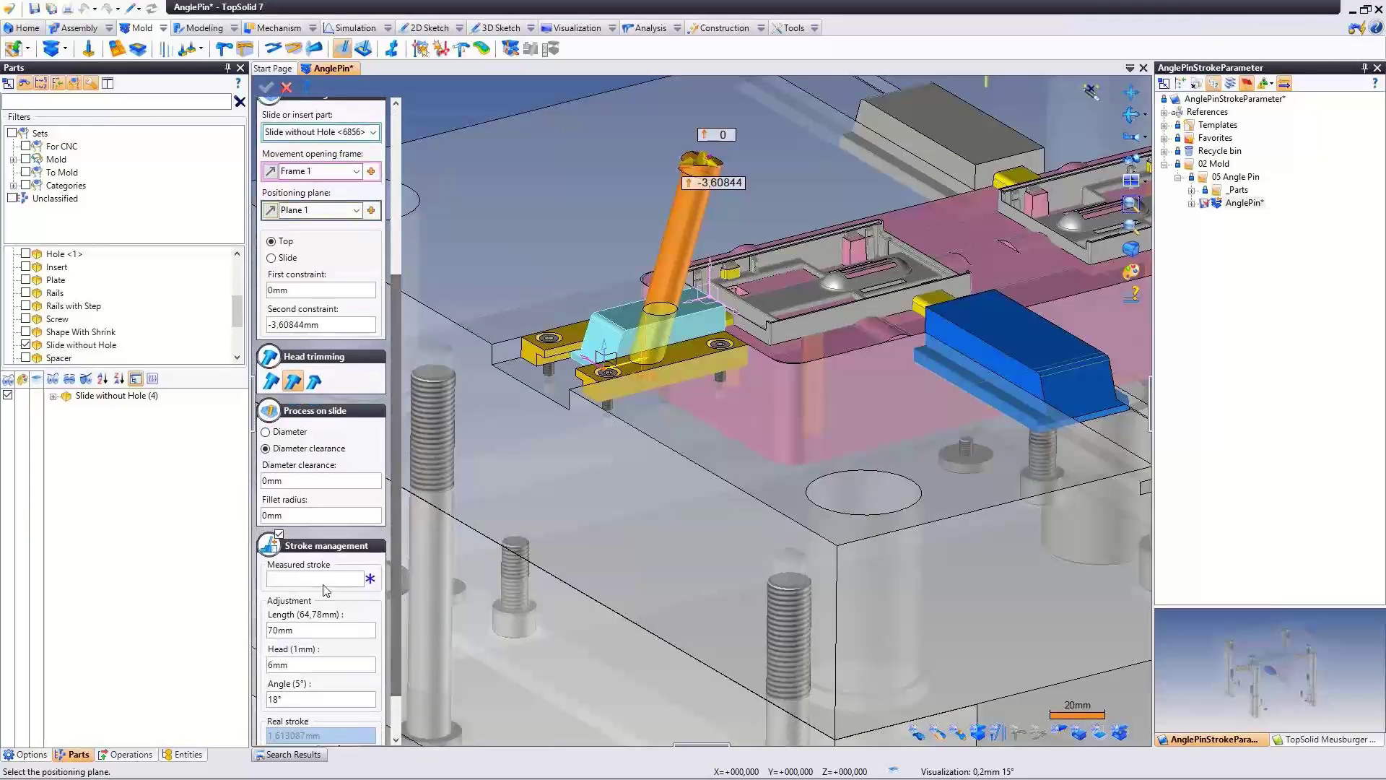
pyautogui.click(309, 576)
pyautogui.write('3')
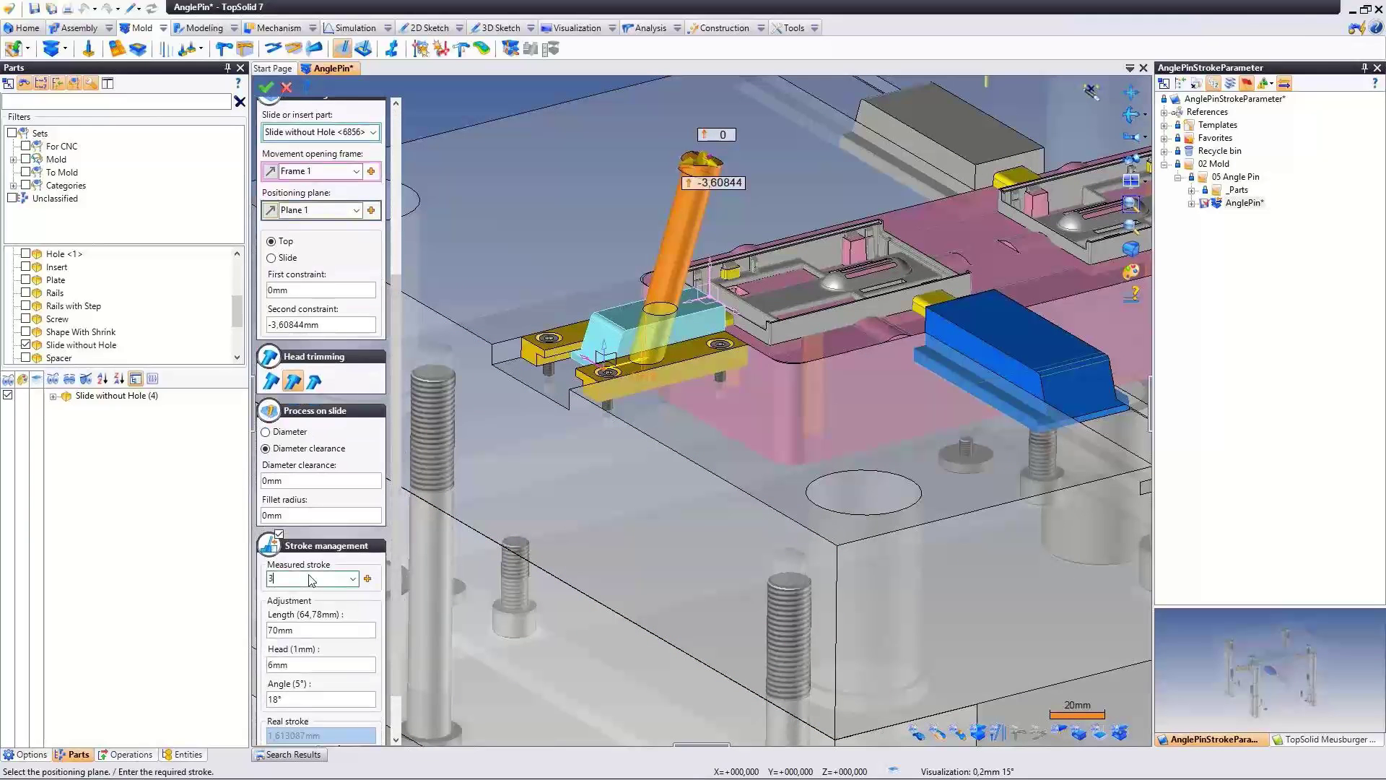
pyautogui.press('Return')
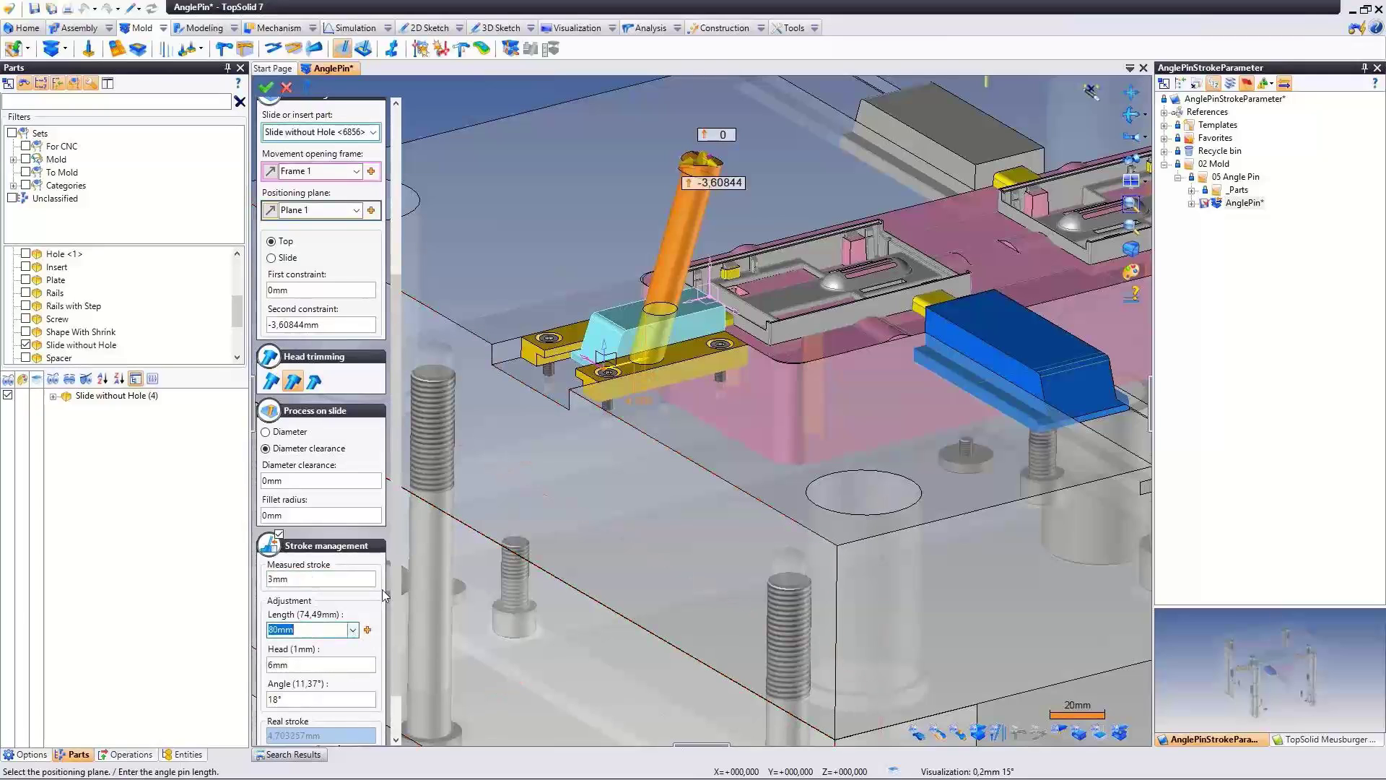
# Validate the angle pin, accept deriving the slide part and validate the pin's Angle Pin with Head process.
pyautogui.scroll(-1, 388, 639)
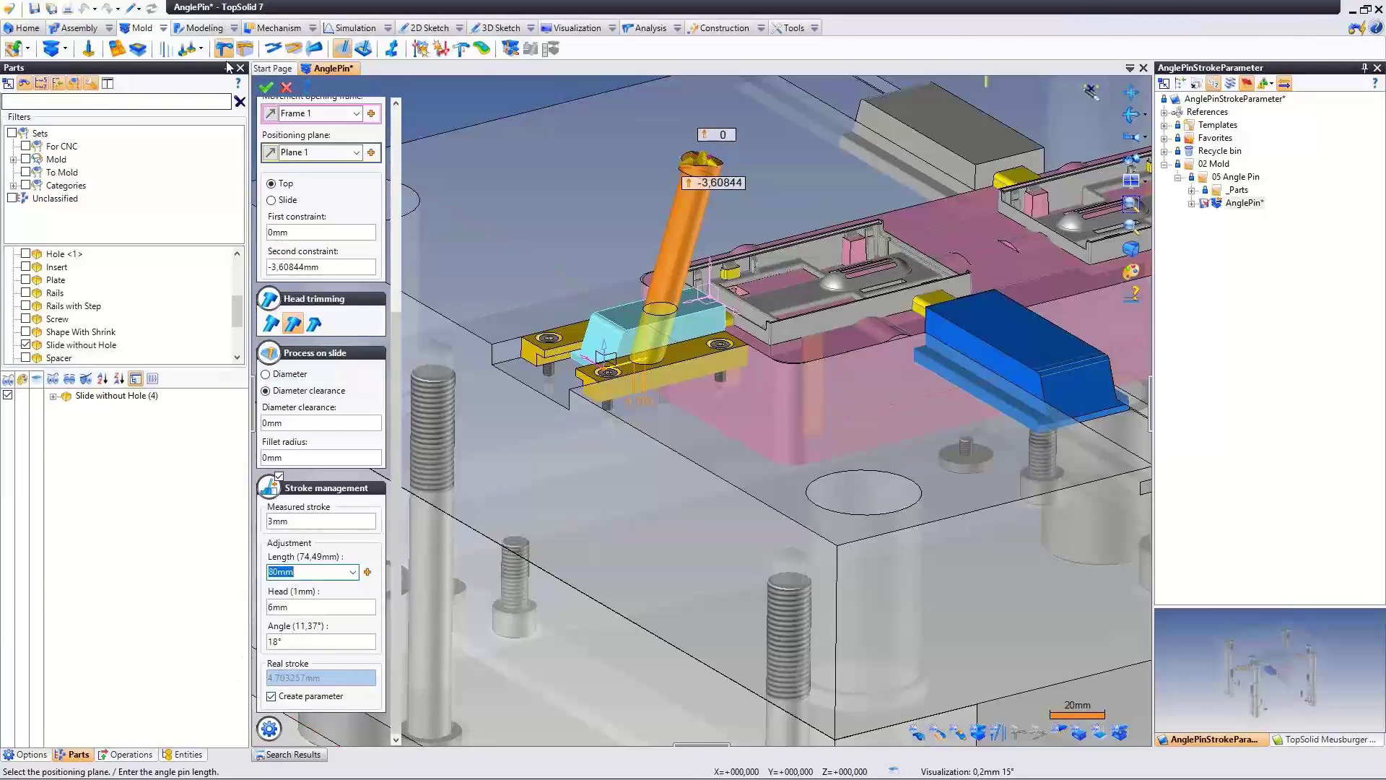
pyautogui.click(266, 90)
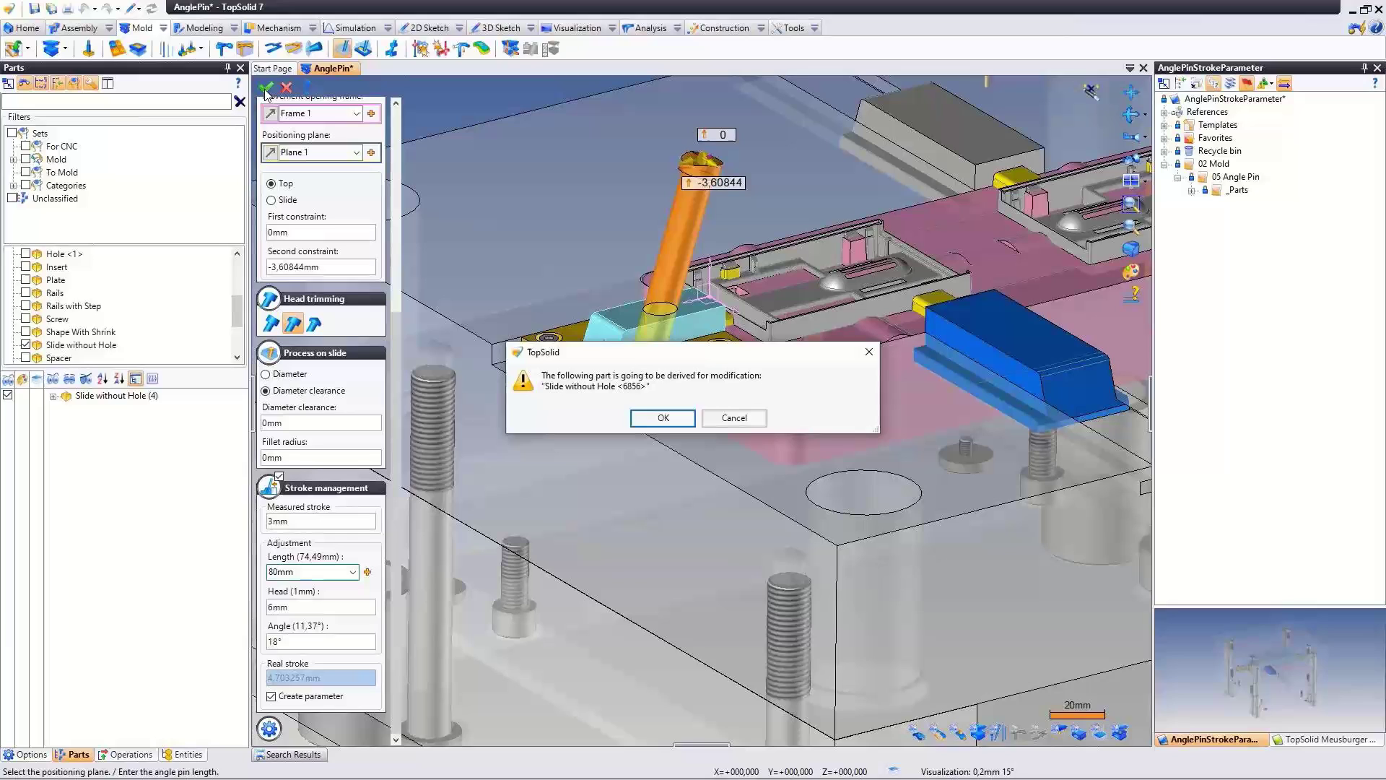
pyautogui.click(645, 421)
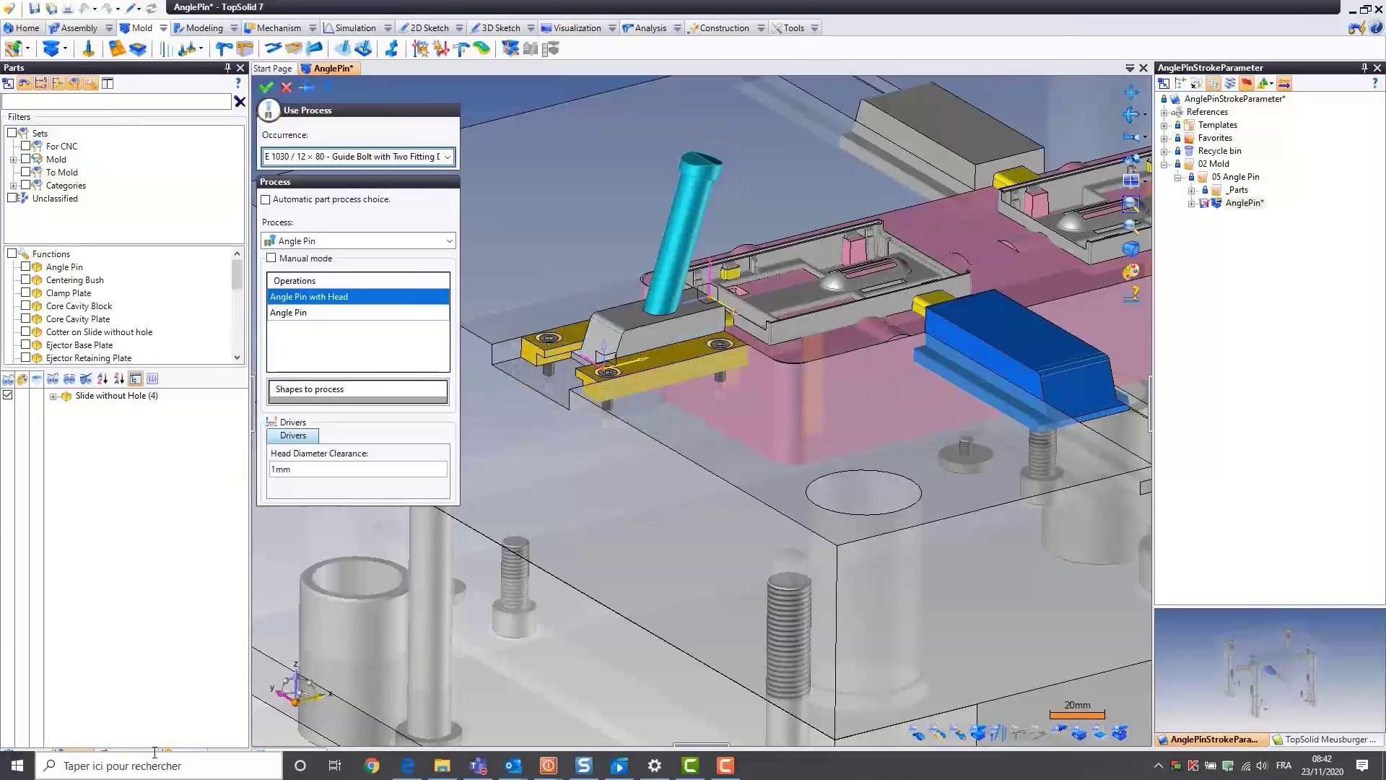
pyautogui.click(274, 89)
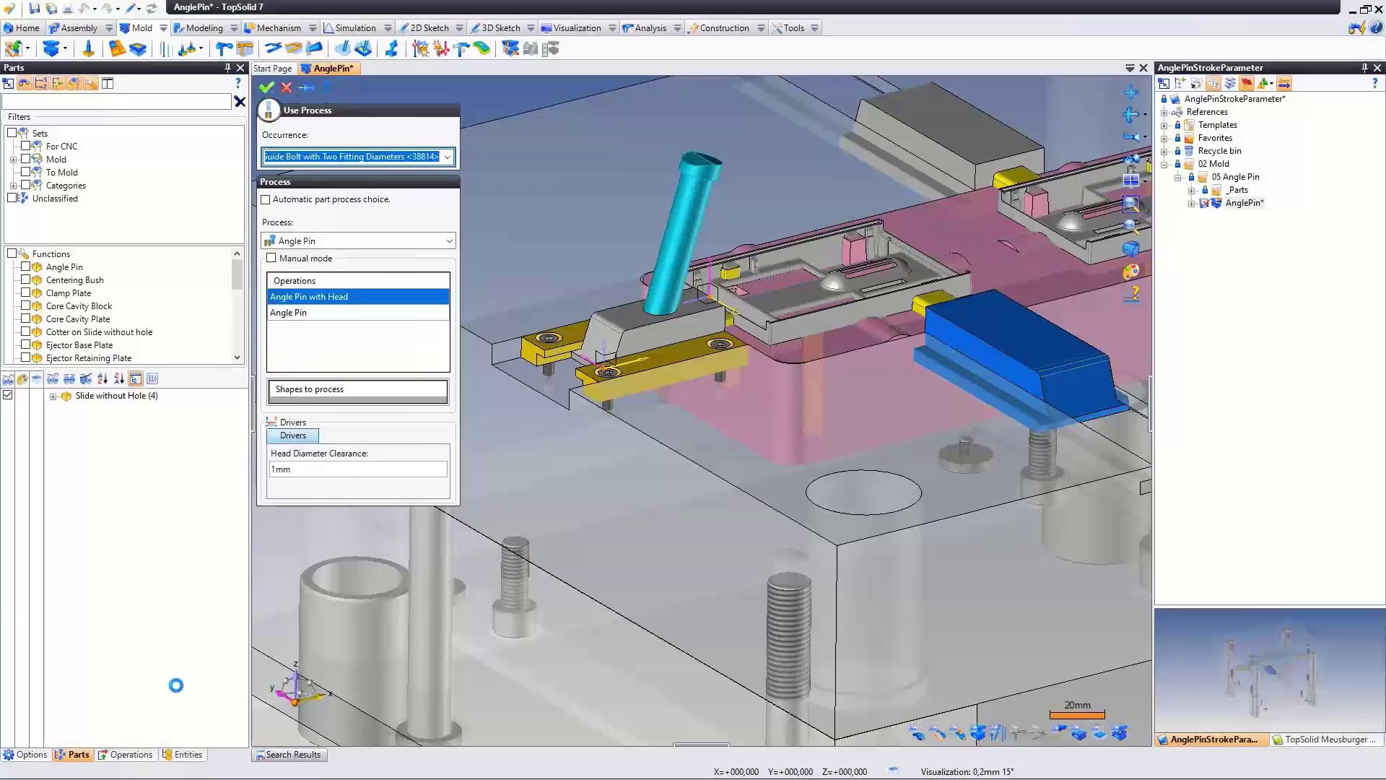
# List the assembly's parameters among its entities and select the Stroke - Angle Pin 1 parameter.
pyautogui.click(187, 755)
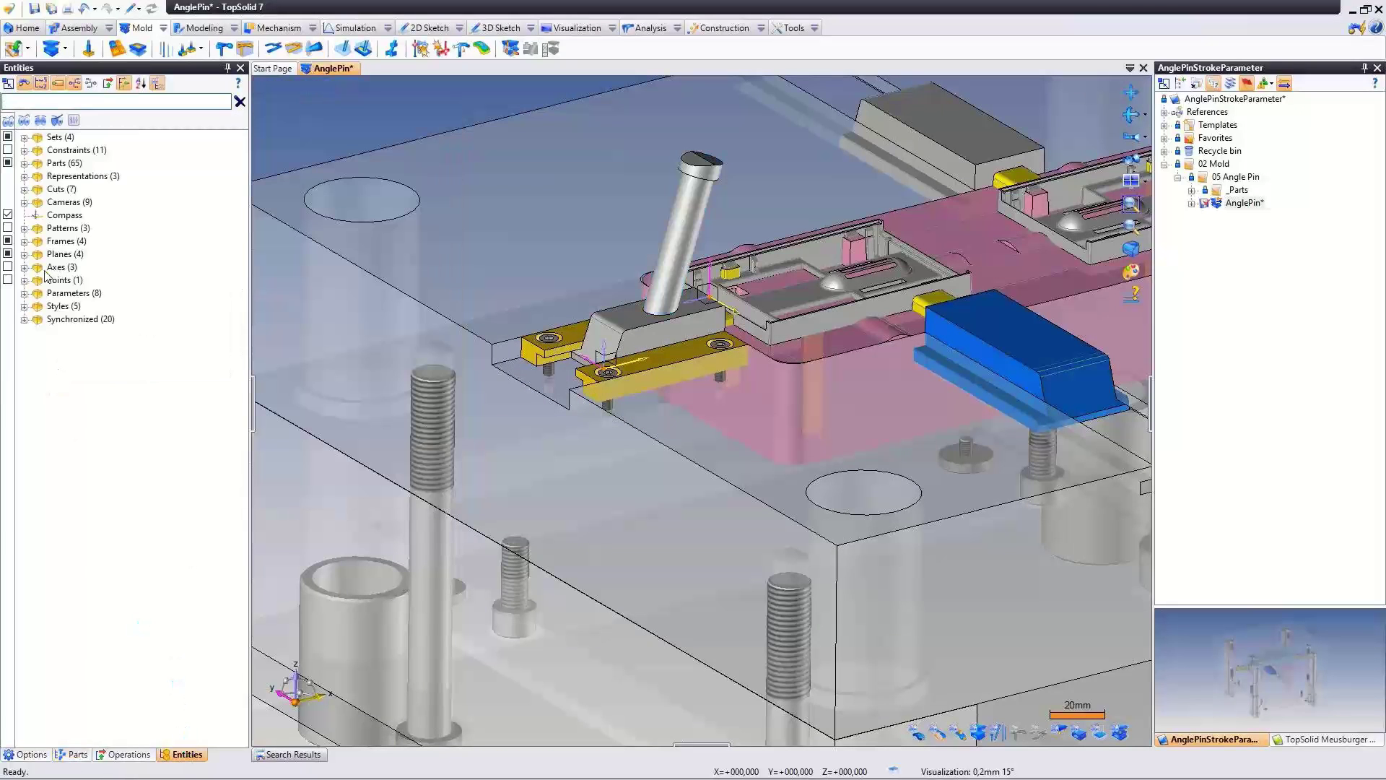
pyautogui.click(24, 293)
pyautogui.click(127, 306)
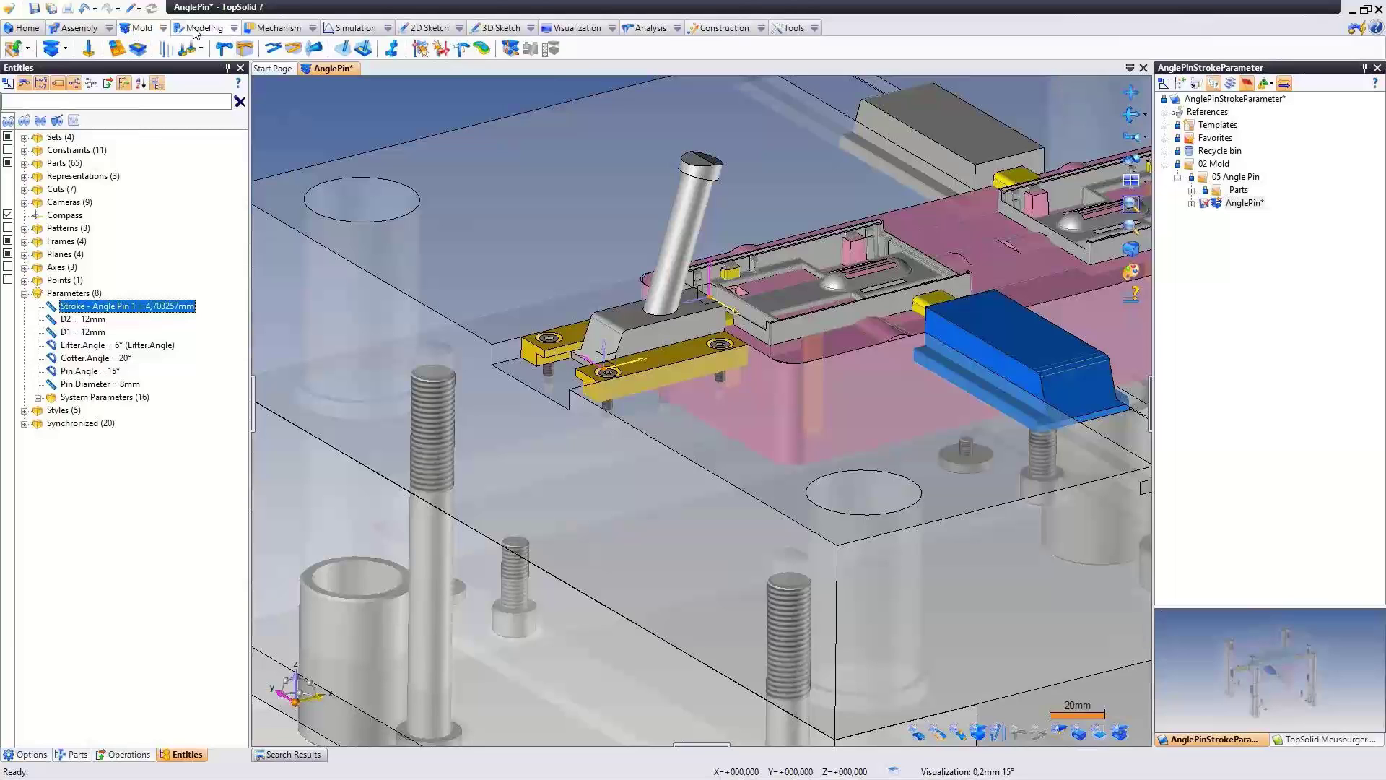
# Set the E 1250 / 5 spring plunger's slot offset to the 'Stroke - Angle Pin 1' parameter and validate its process.
pyautogui.moveTo(504, 701); pyautogui.dragTo(675, 714)
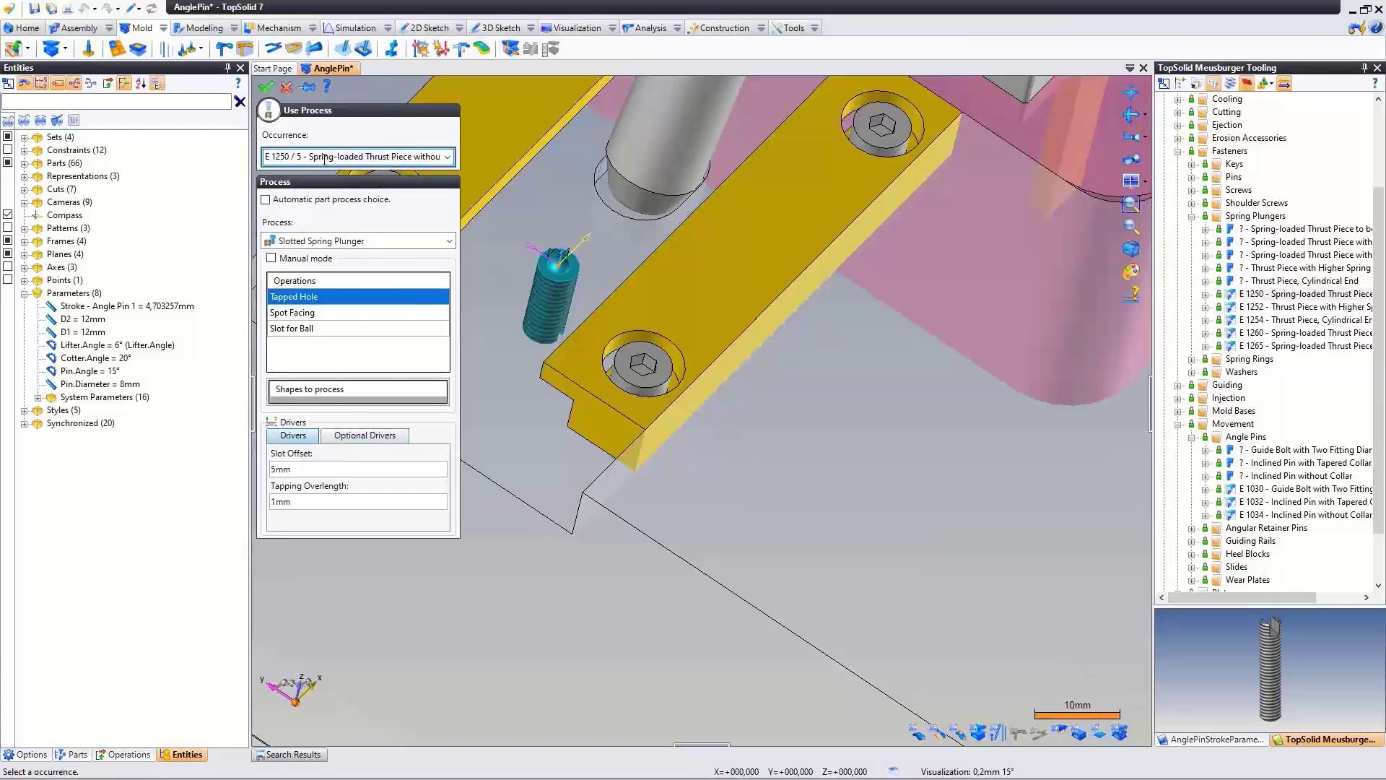
pyautogui.click(314, 469)
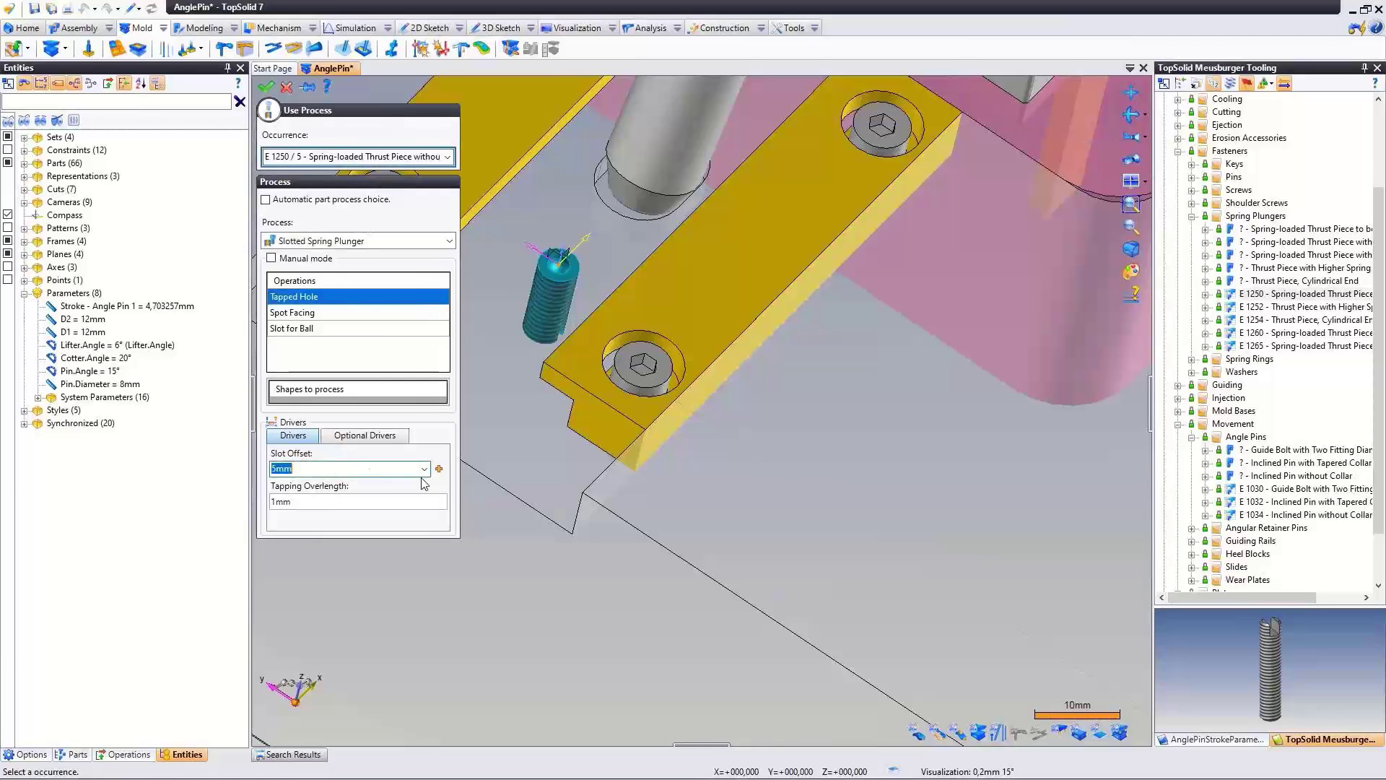
pyautogui.click(424, 468)
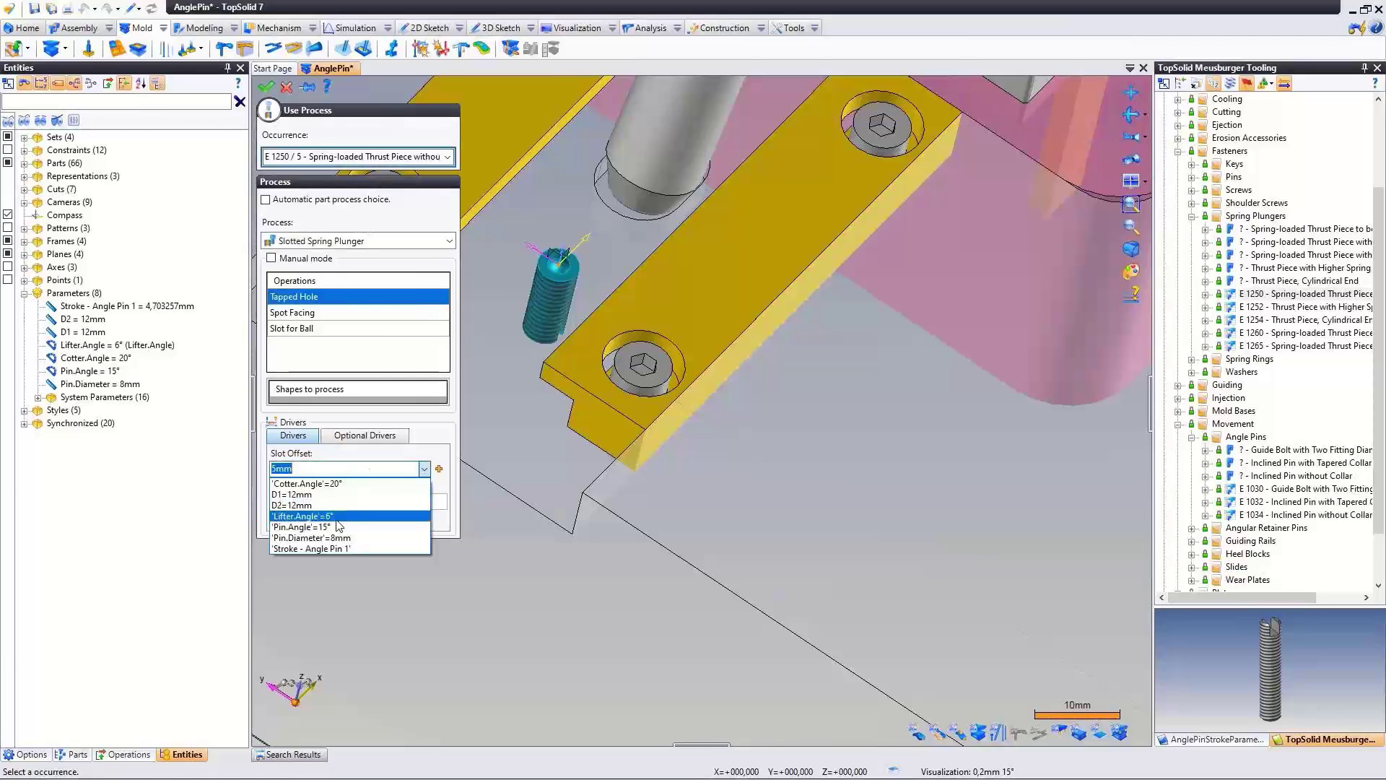
pyautogui.click(352, 548)
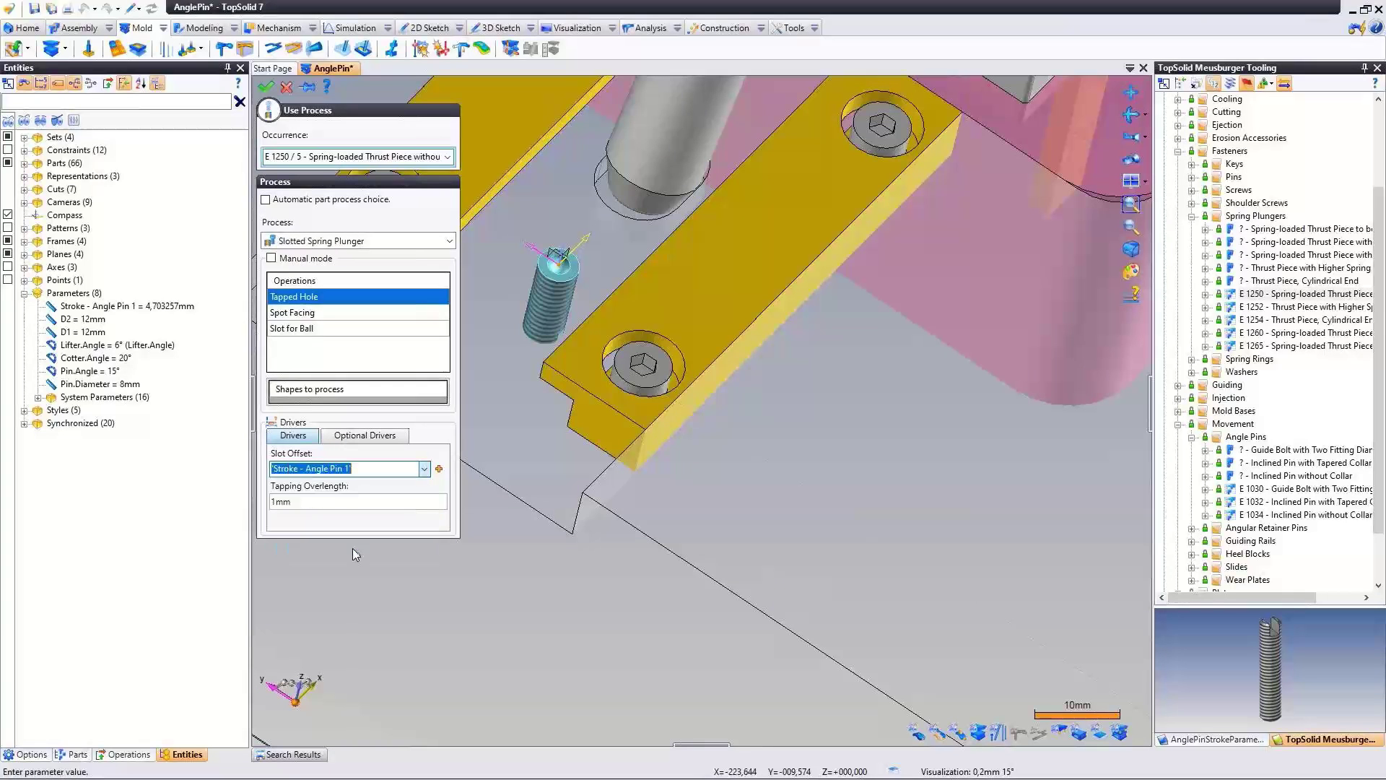
pyautogui.rightClick(486, 419)
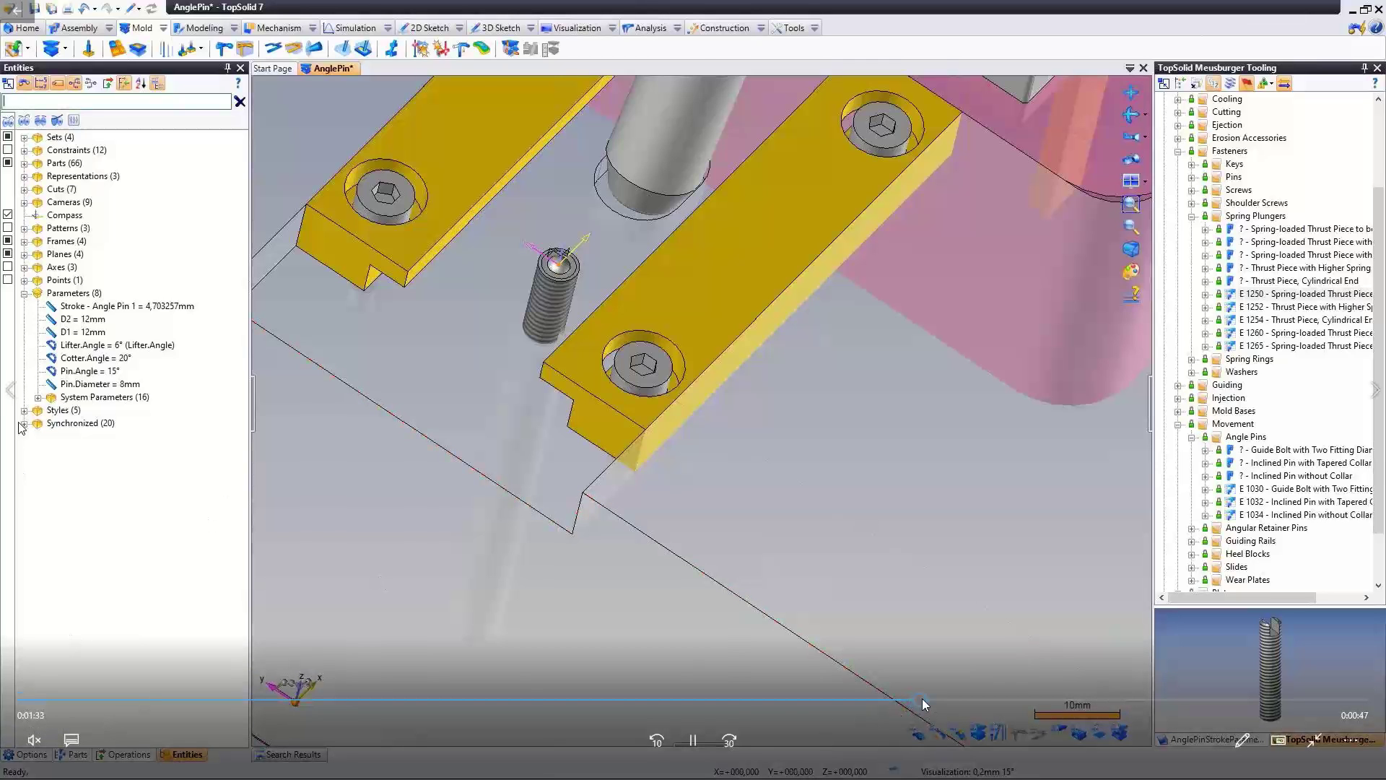
# Edit Angle Pin 1 from its end face in the slide and set its measured stroke to 6 mm.
pyautogui.moveTo(920, 709); pyautogui.dragTo(1038, 709)
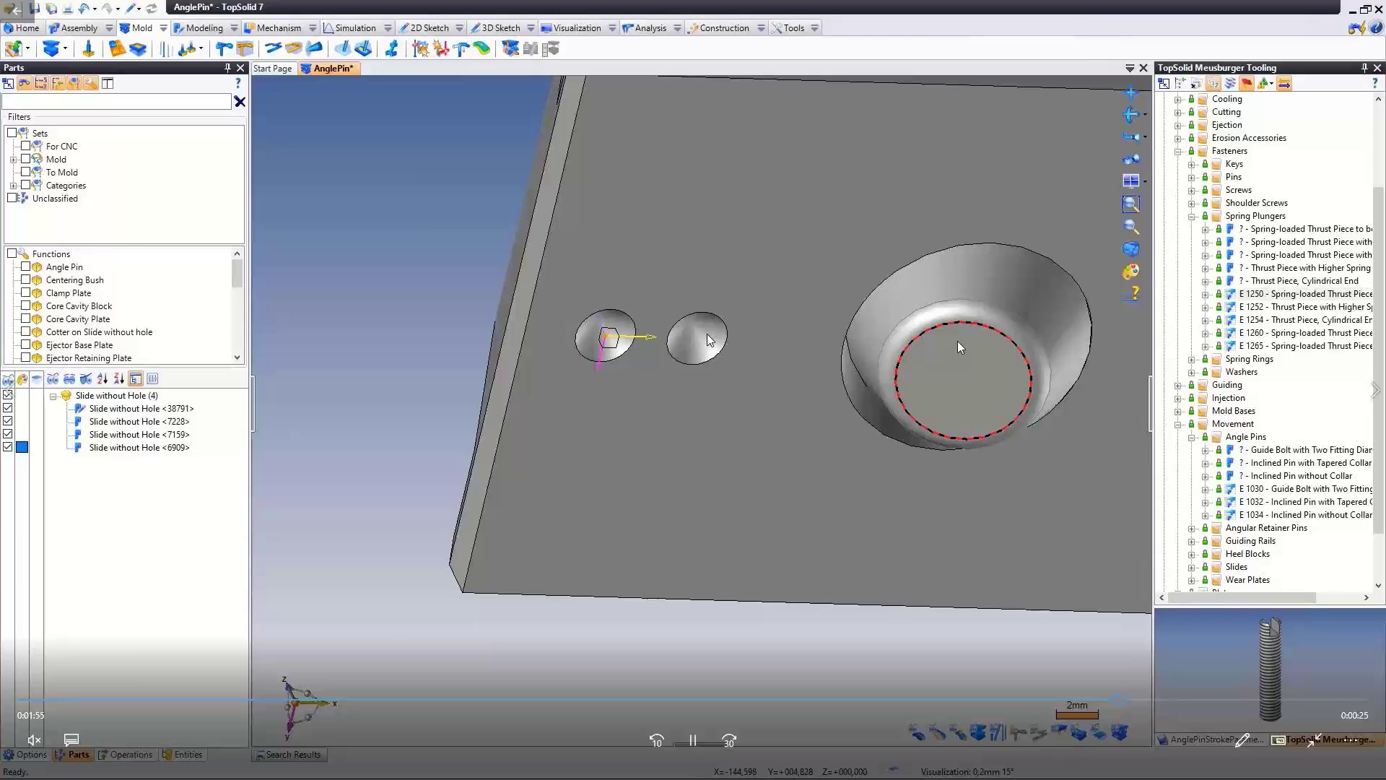
pyautogui.rightClick(960, 370)
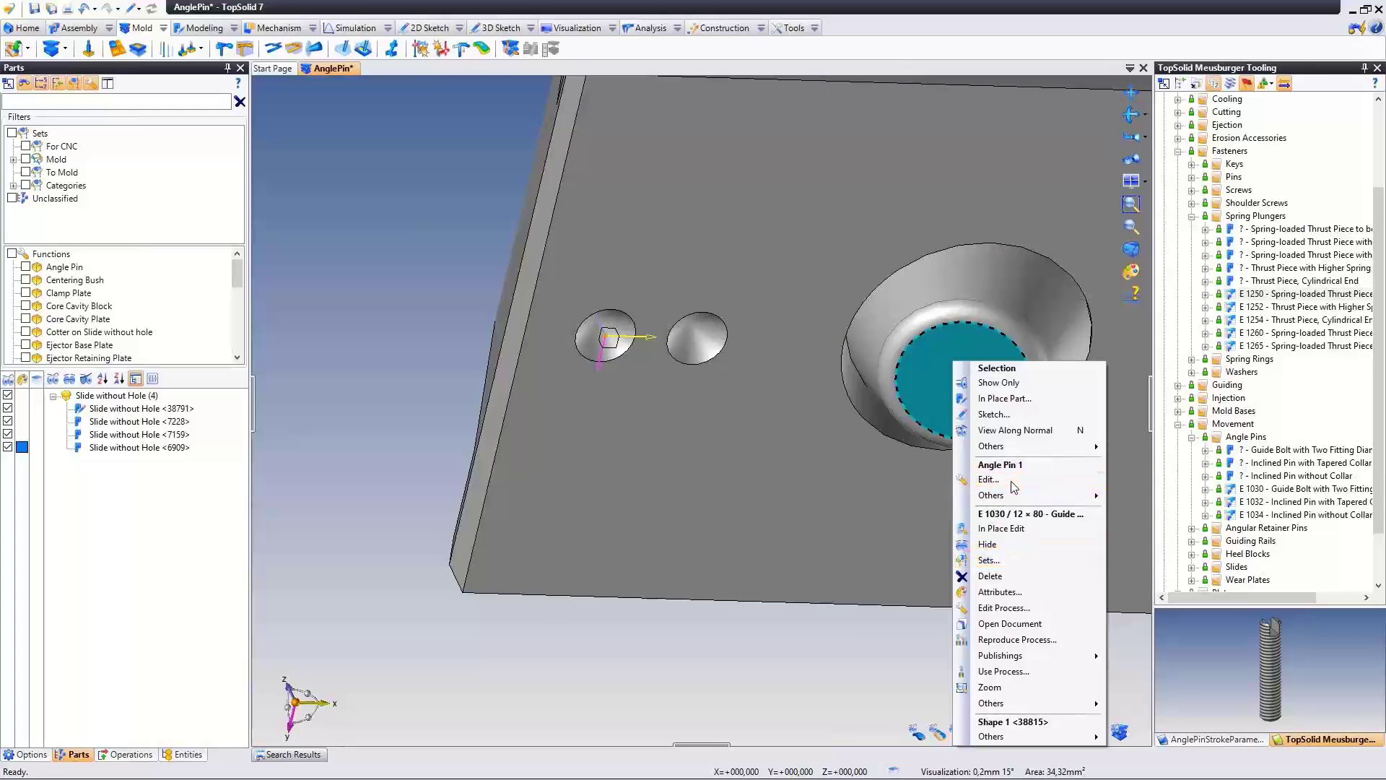
pyautogui.click(989, 480)
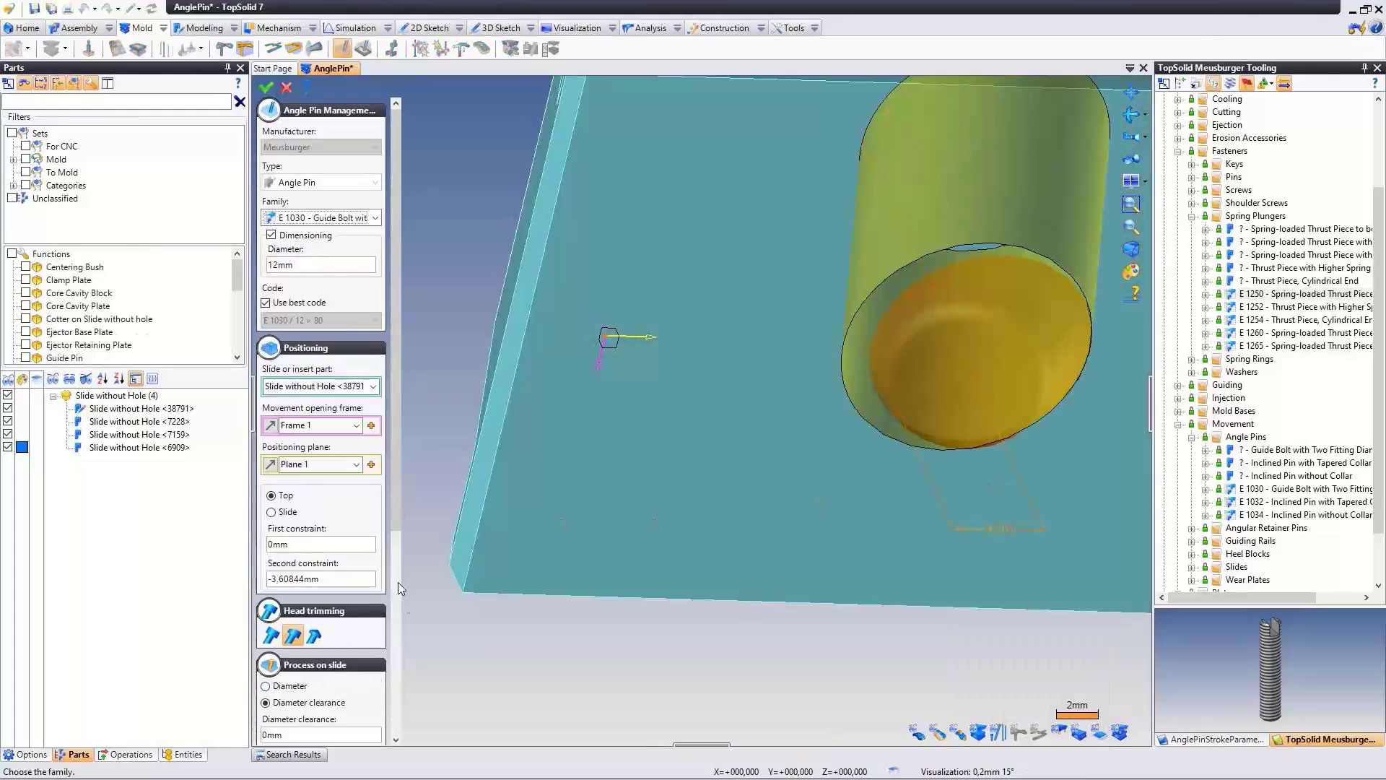
pyautogui.moveTo(396, 513); pyautogui.dragTo(396, 684)
pyautogui.click(304, 571)
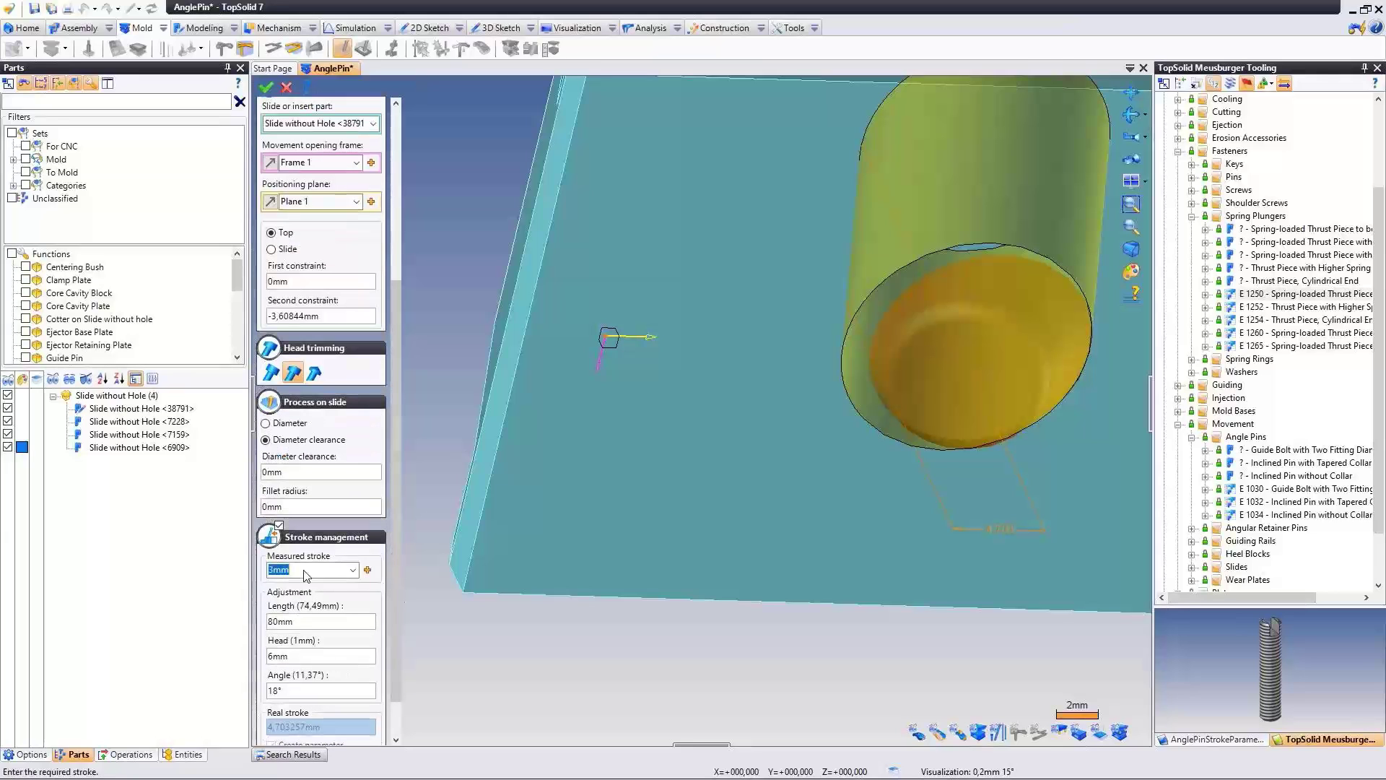
pyautogui.write('6')
pyautogui.press('Tab')
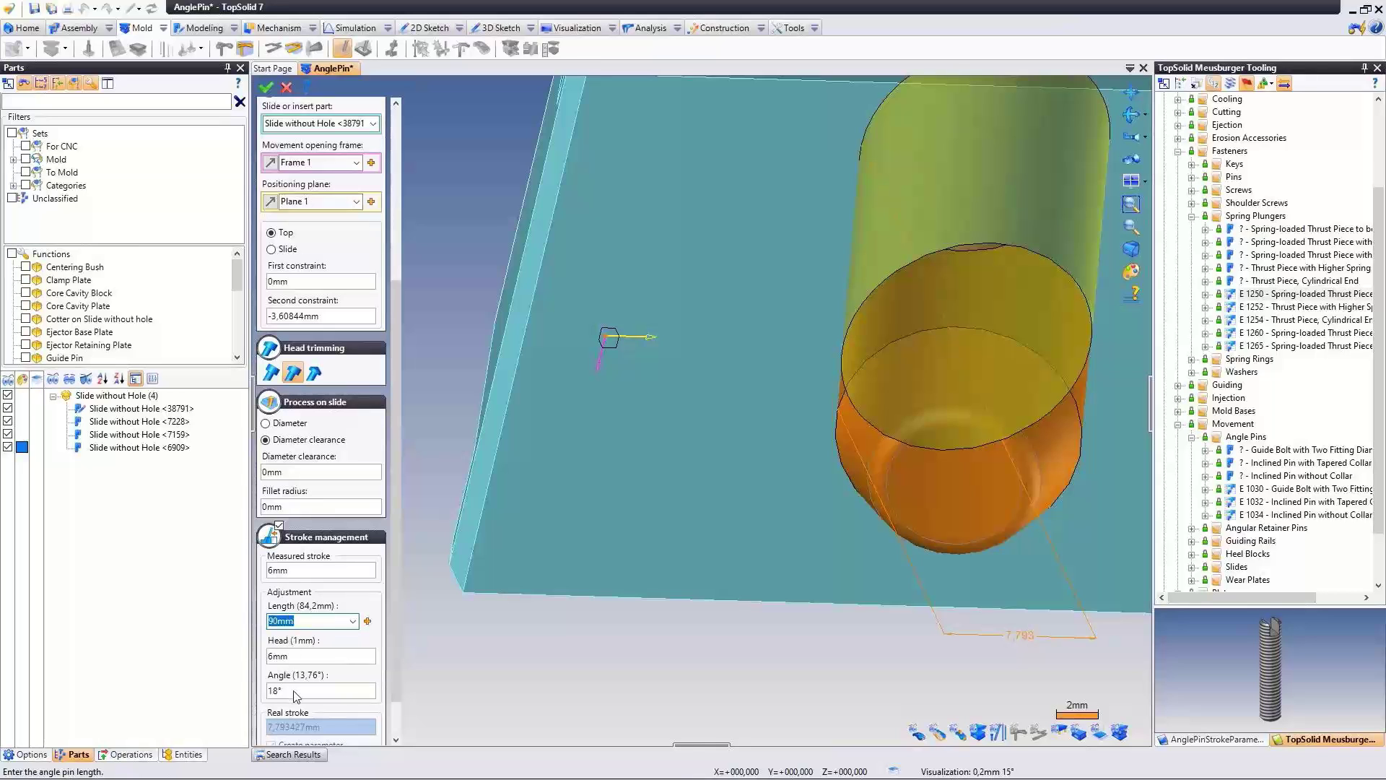
pyautogui.scroll(-1, 394, 638)
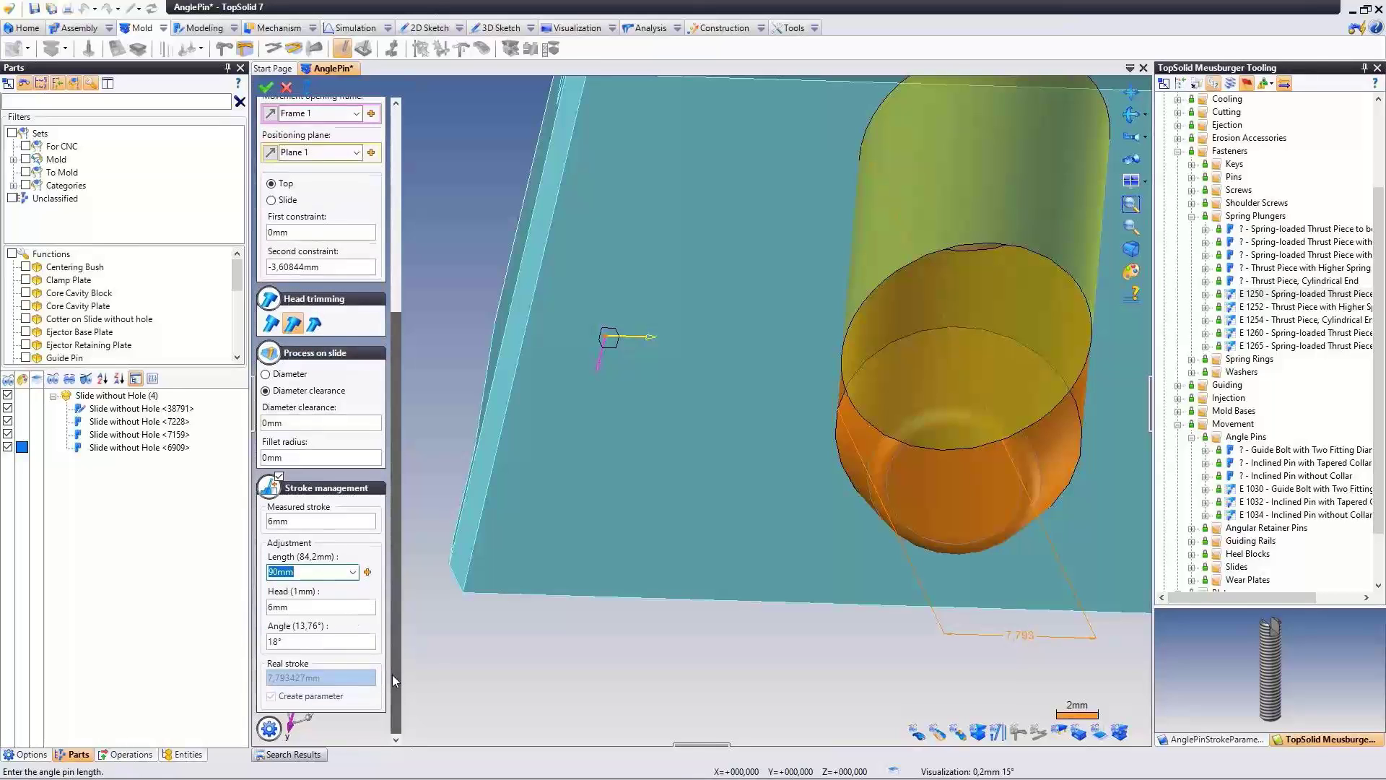
pyautogui.rightClick(437, 675)
pyautogui.click(440, 634)
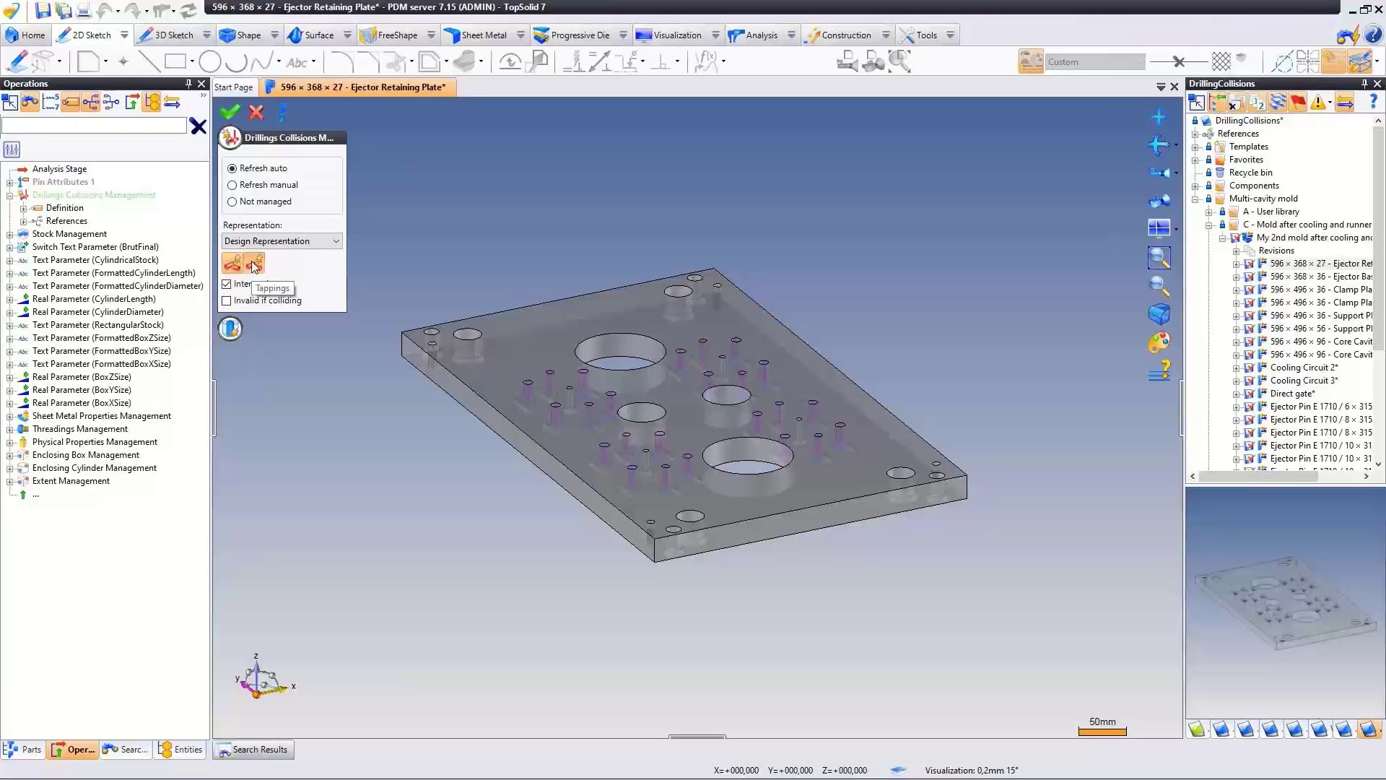
# Expand the ejector retaining plate's drillings collisions parameters, skip ahead to the highlighted collision and close the video player.
pyautogui.click(231, 329)
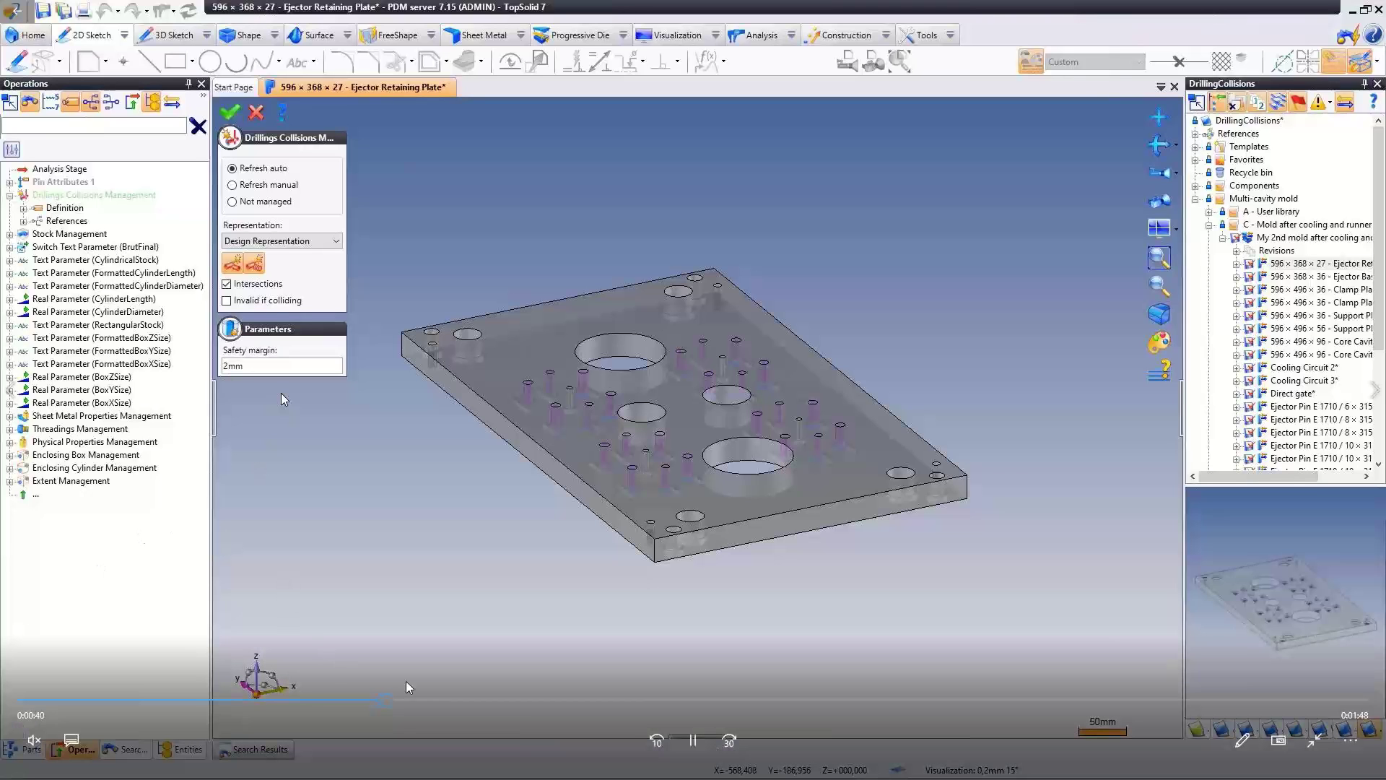
pyautogui.moveTo(417, 702); pyautogui.dragTo(1256, 693)
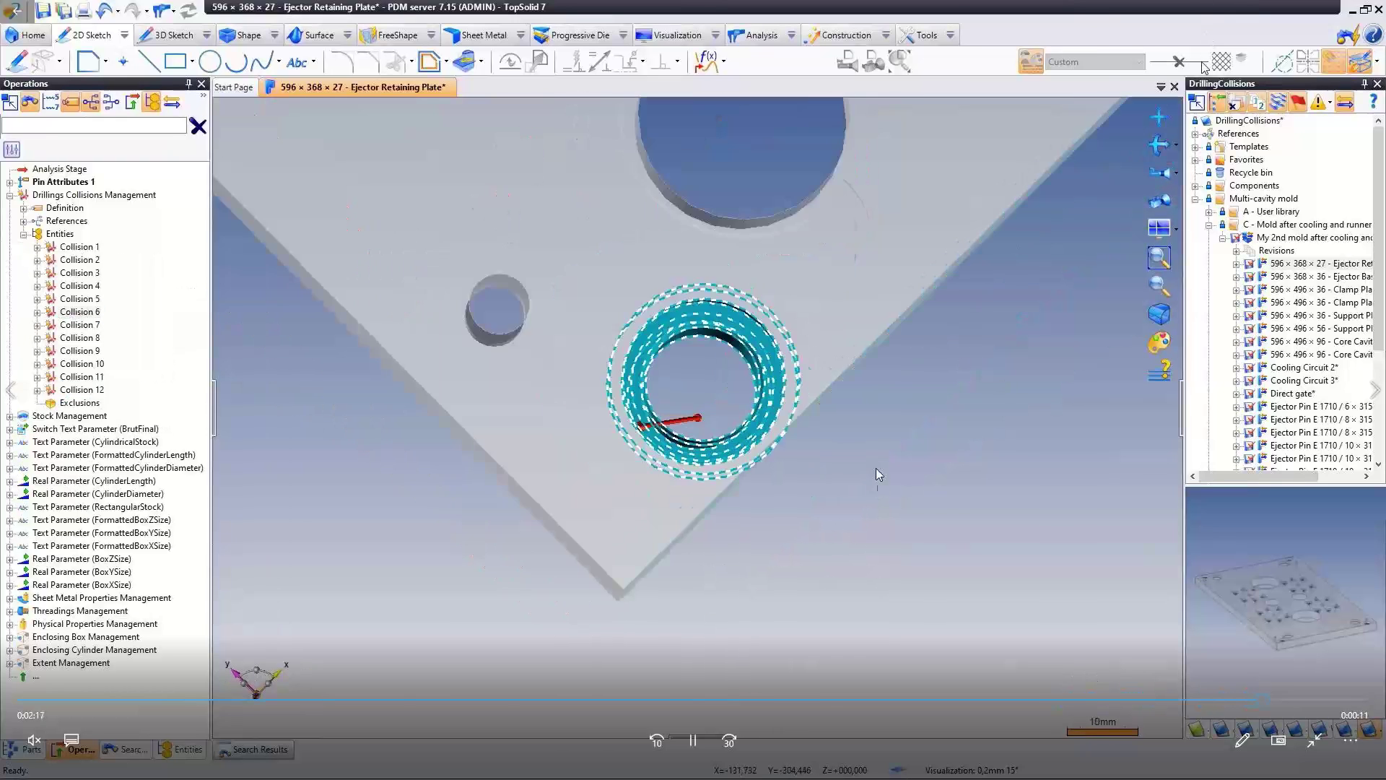
pyautogui.press('Escape')
pyautogui.click(1371, 20)
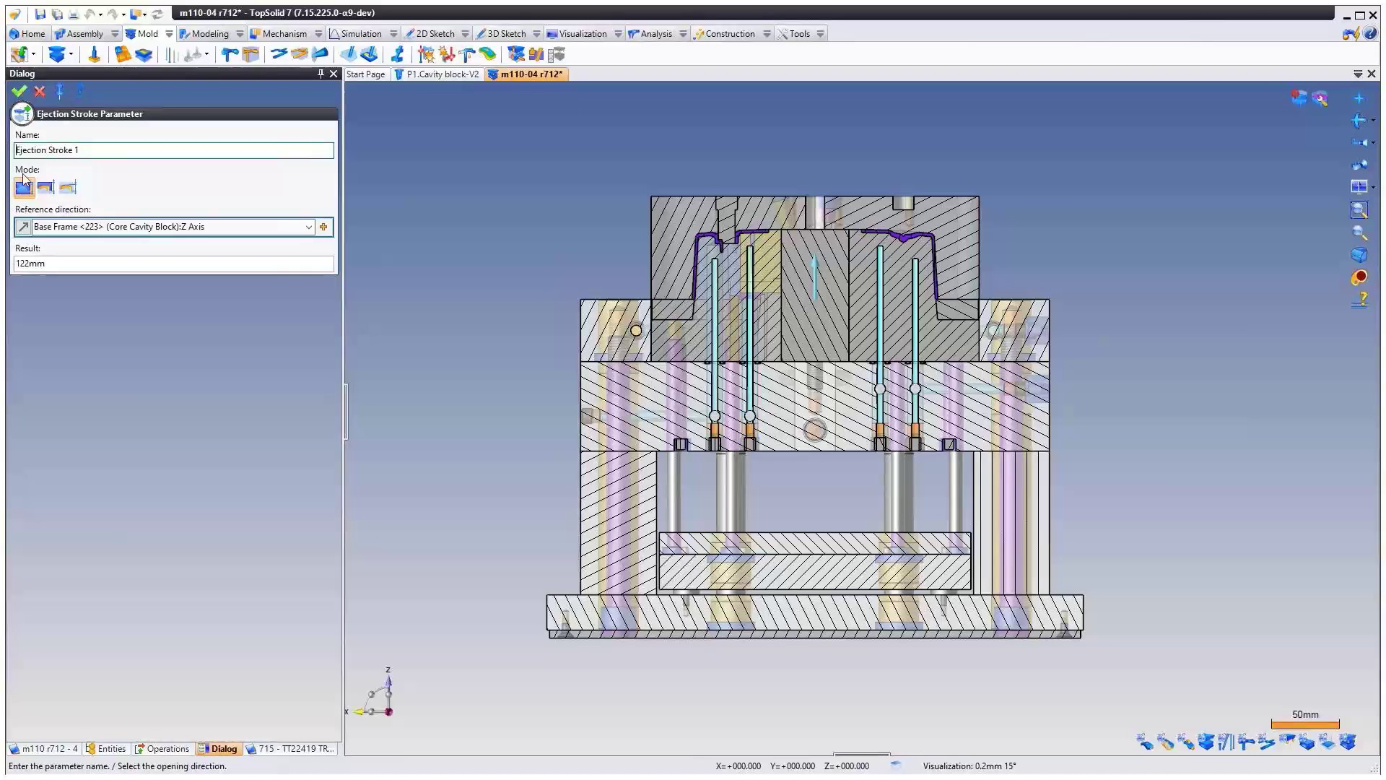
# Define the Ejection Stroke 1 parameter with the Part extremities mode and close the ejection stroke command.
pyautogui.click(69, 192)
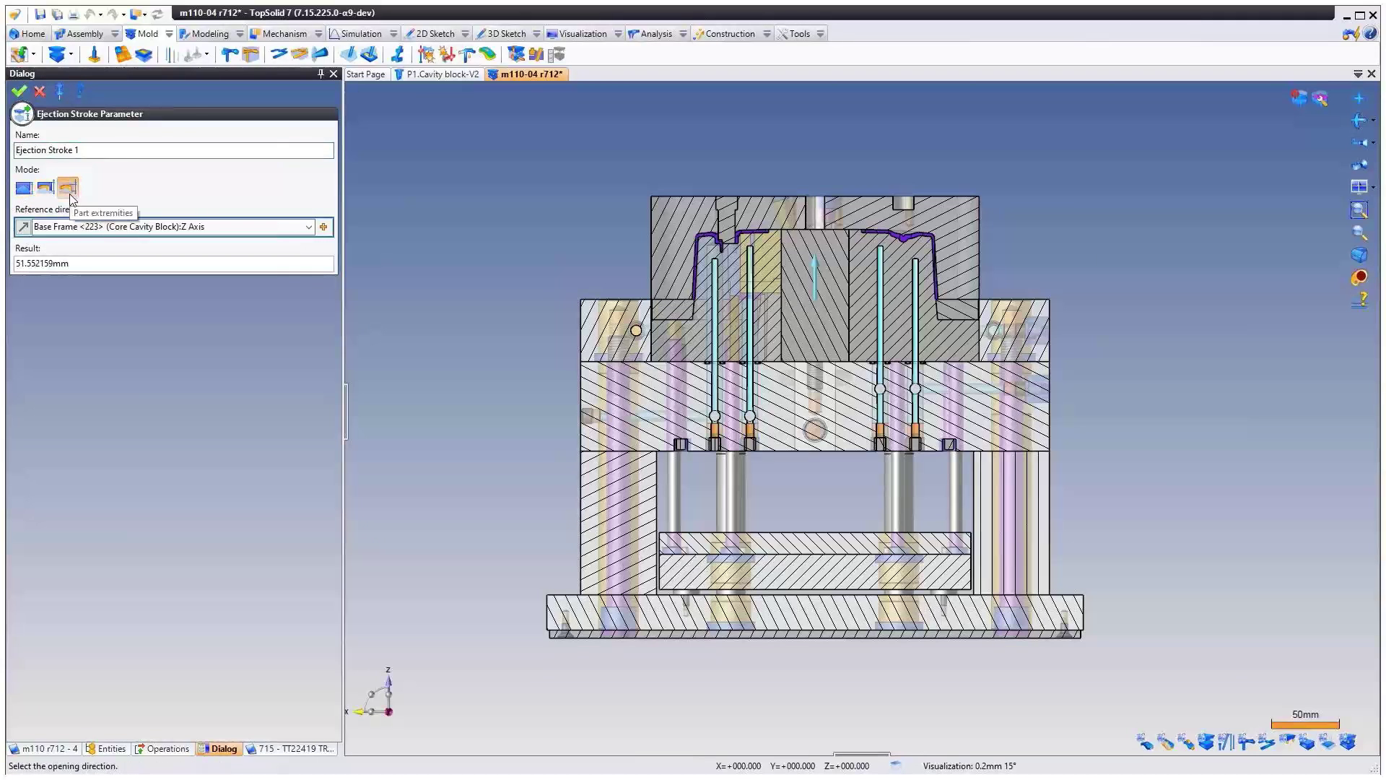
pyautogui.click(101, 152)
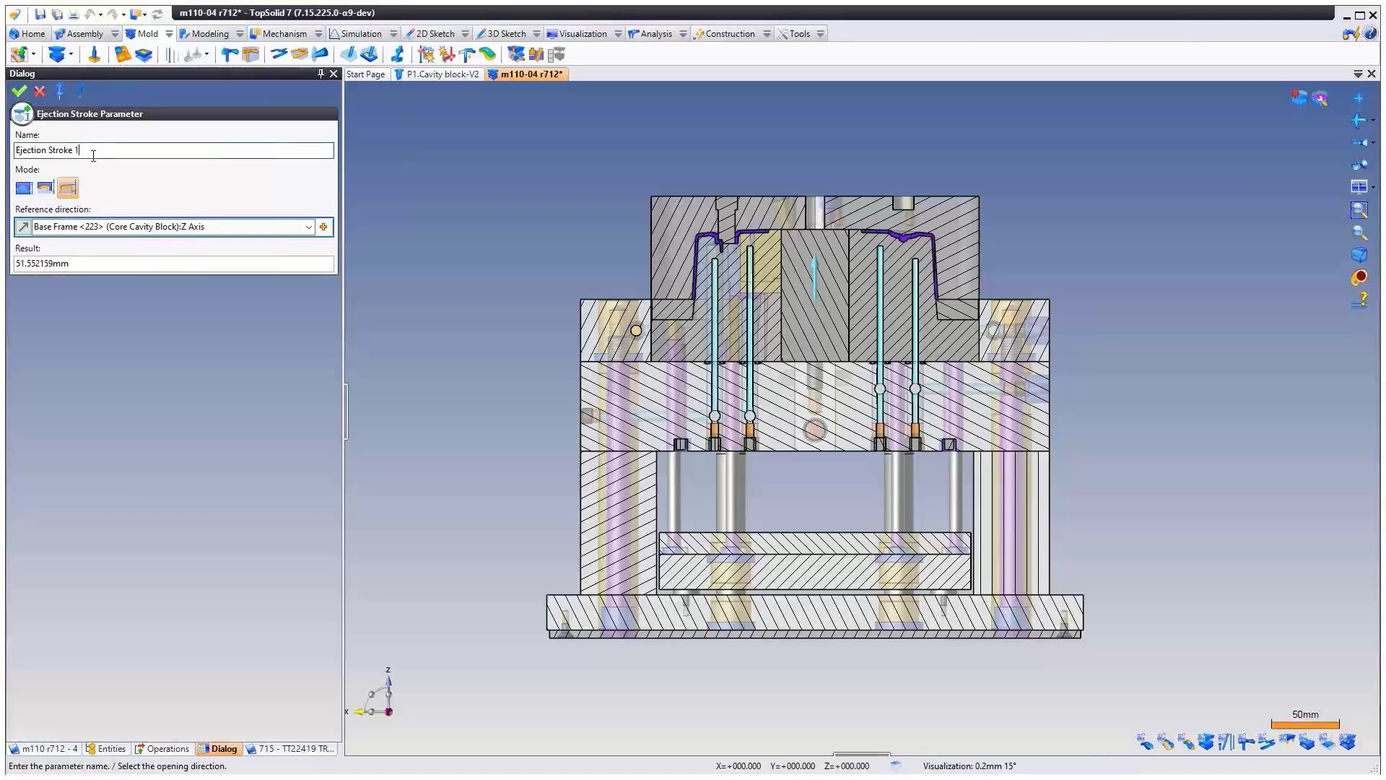
pyautogui.doubleClick(43, 150)
pyautogui.write('Ejection')
pyautogui.press('BackSpace')
pyautogui.write('2')
pyautogui.press('Return')
pyautogui.click(42, 94)
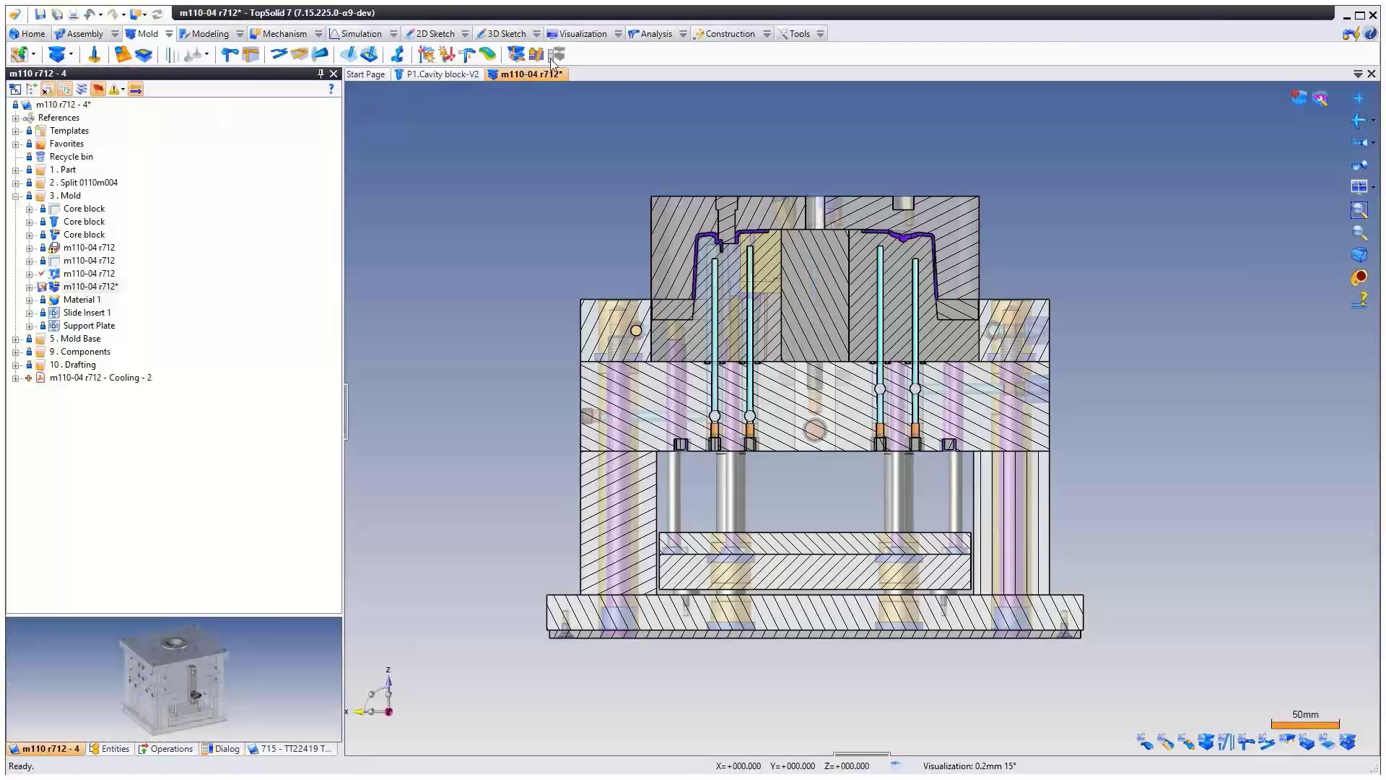
# Generate the mold joints with the proposed rigid groups.
pyautogui.click(517, 55)
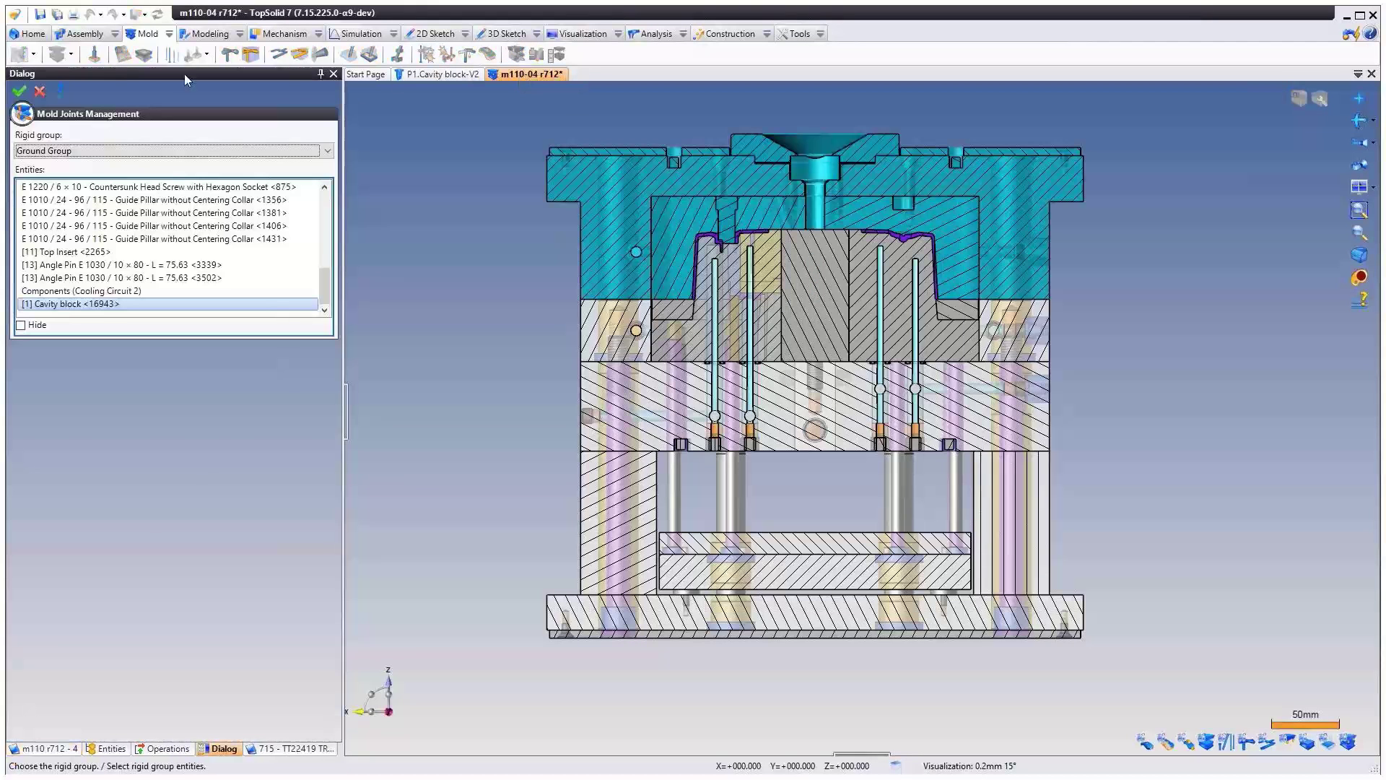
pyautogui.click(18, 93)
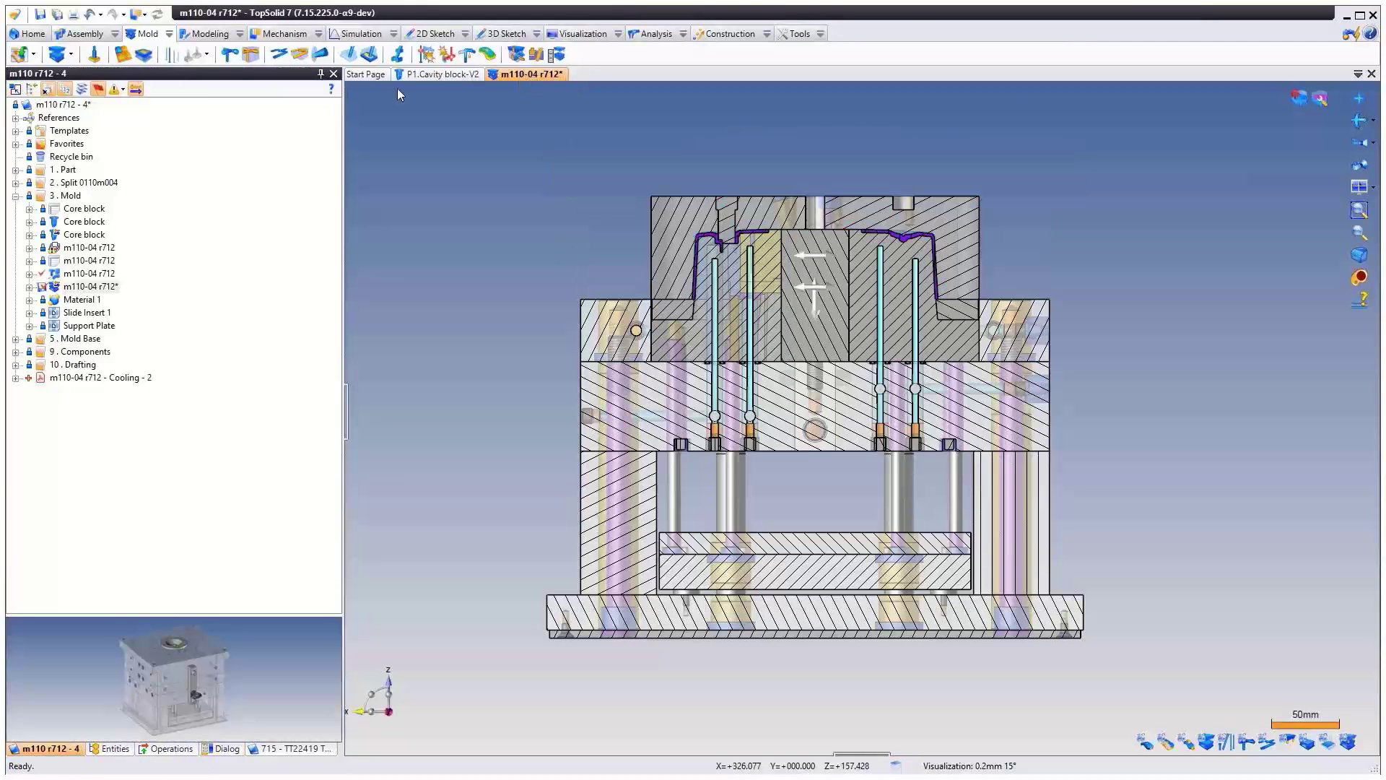
# Create a mold simulation using 'Opening Stroke 1' as opening stroke and 'Ejection Stroke 1' as ejection stroke, and play it.
pyautogui.click(557, 56)
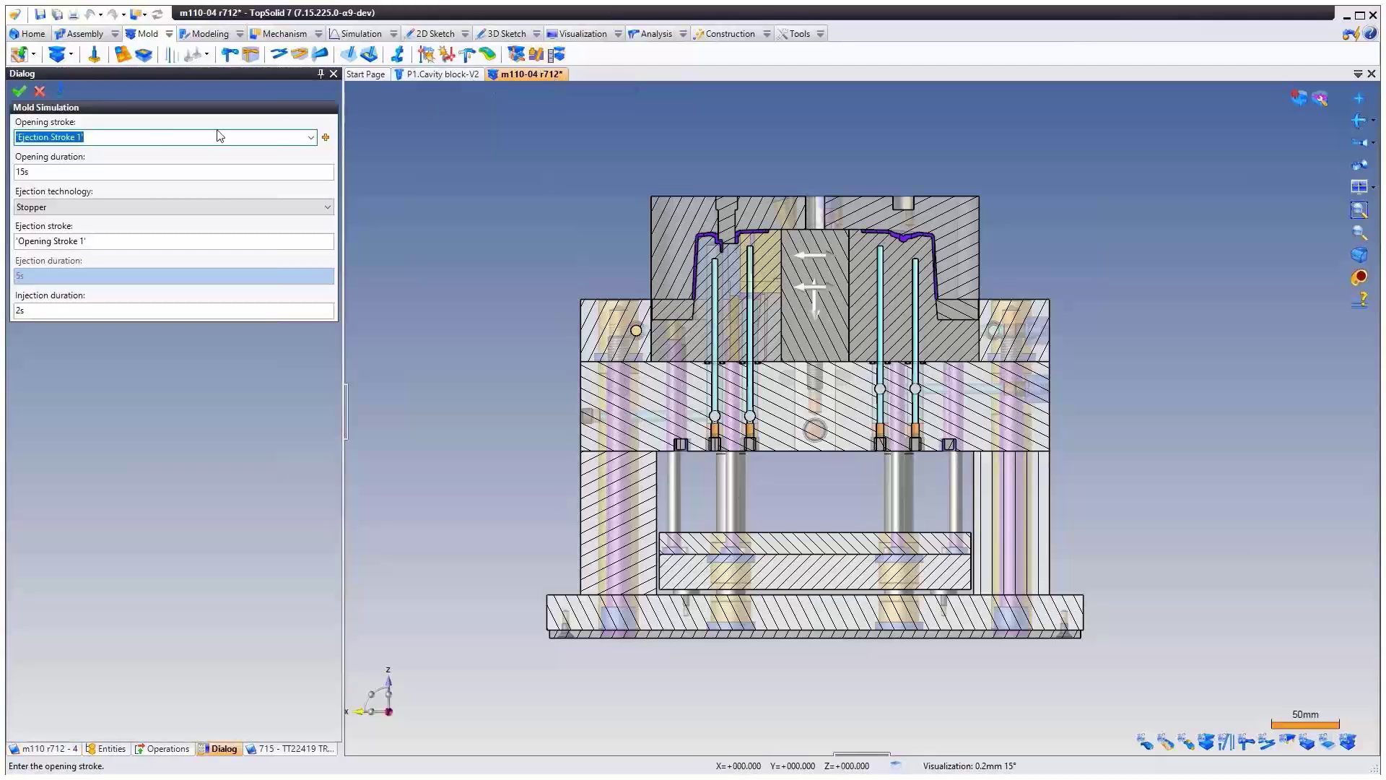
pyautogui.click(310, 137)
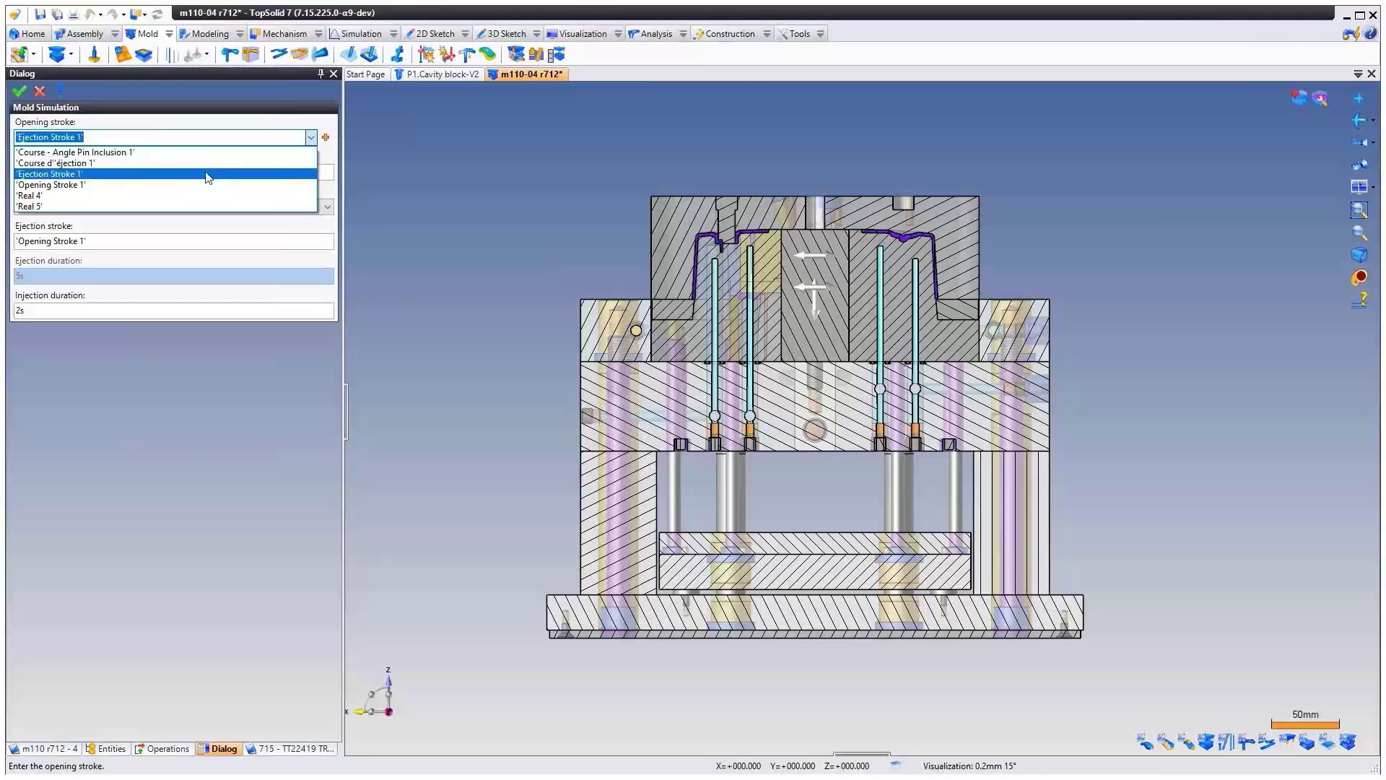
pyautogui.click(204, 182)
pyautogui.click(312, 244)
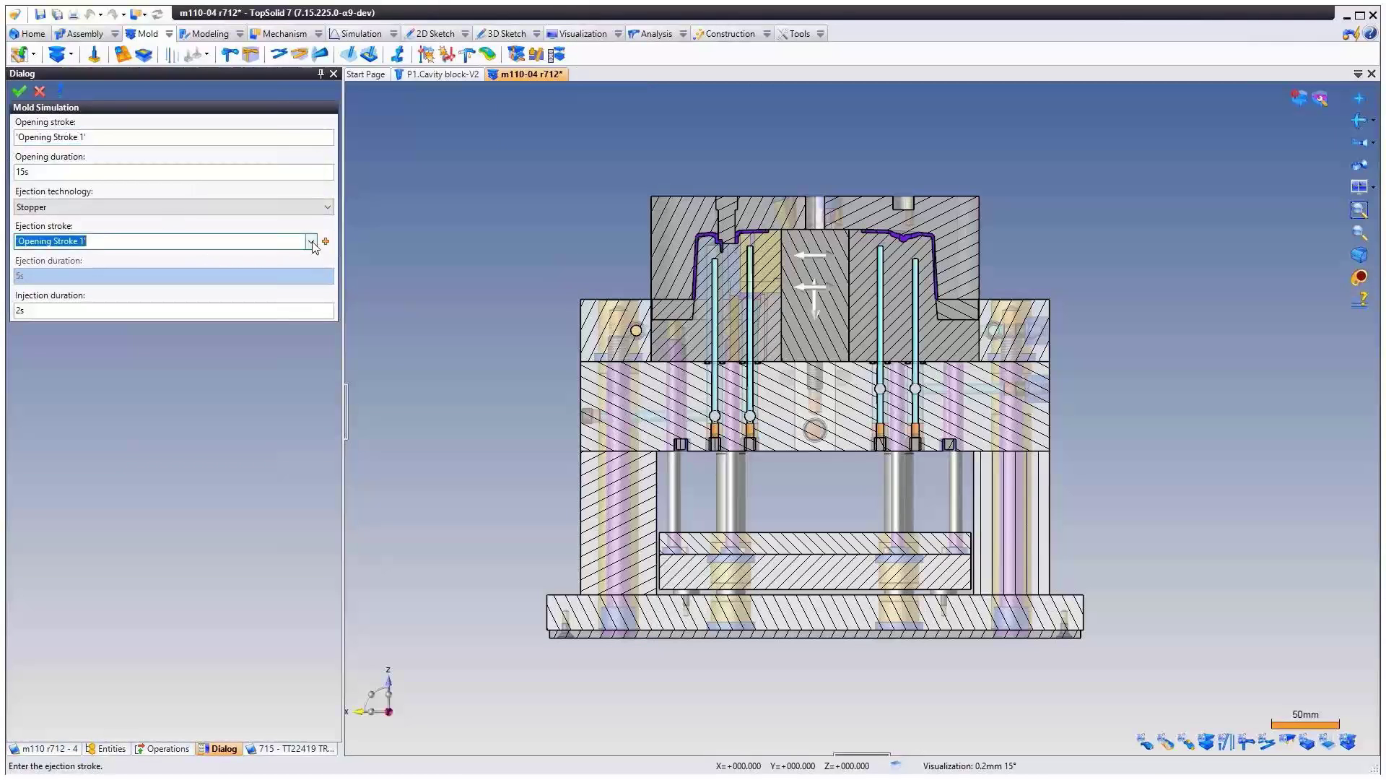
pyautogui.click(311, 242)
pyautogui.click(277, 277)
pyautogui.click(19, 91)
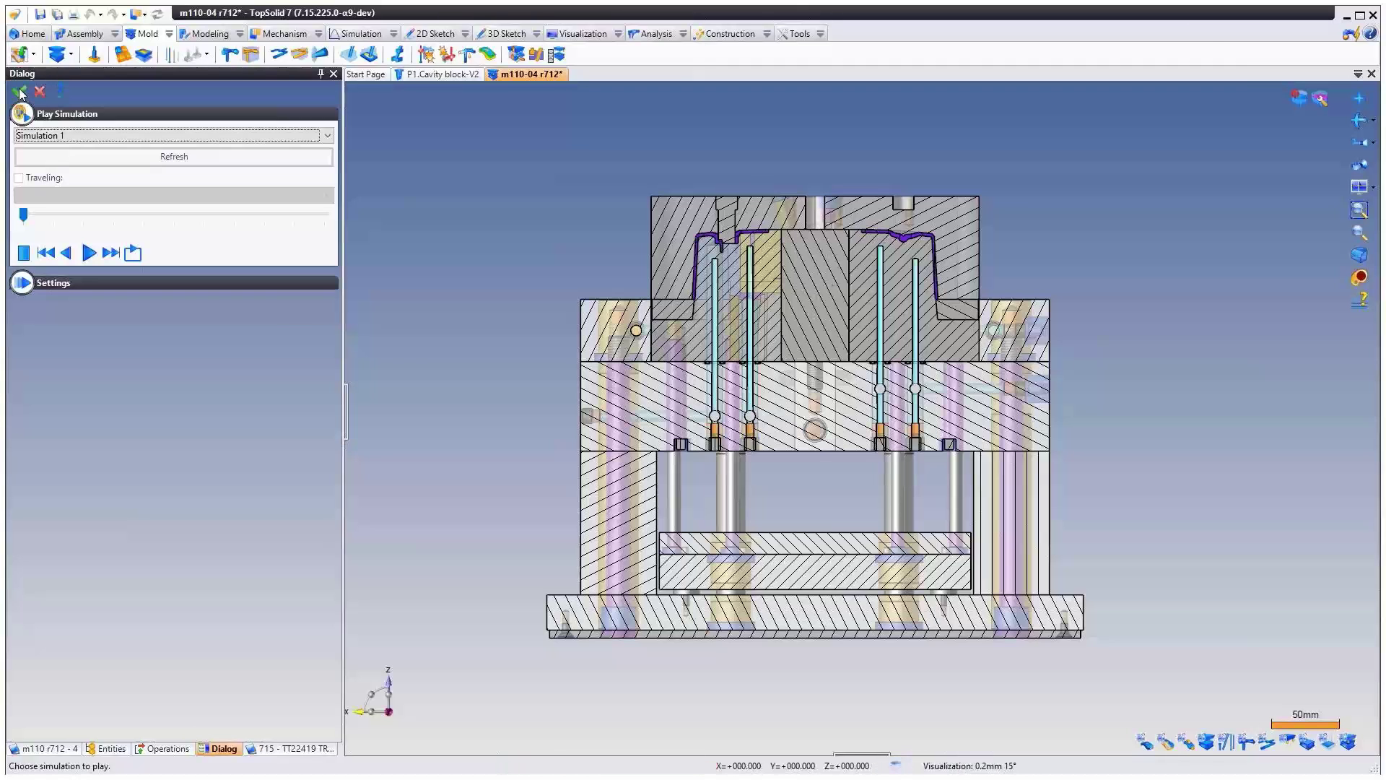
pyautogui.click(90, 253)
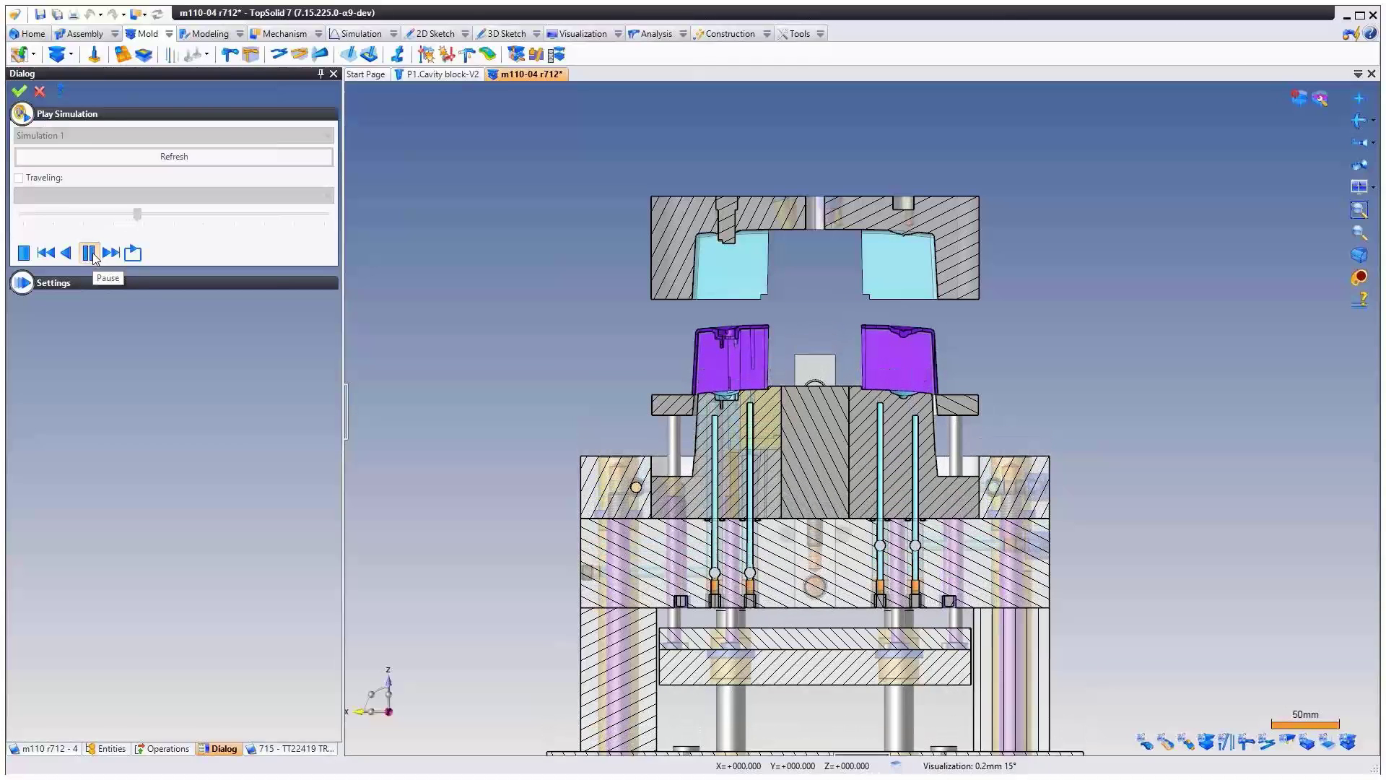
# Create the mold simulation with an open tooling configuration, accept rebuilding the existing mold kinematic, and close the simulation playback.
pyautogui.moveTo(515, 405); pyautogui.dragTo(588, 424, button='middle')
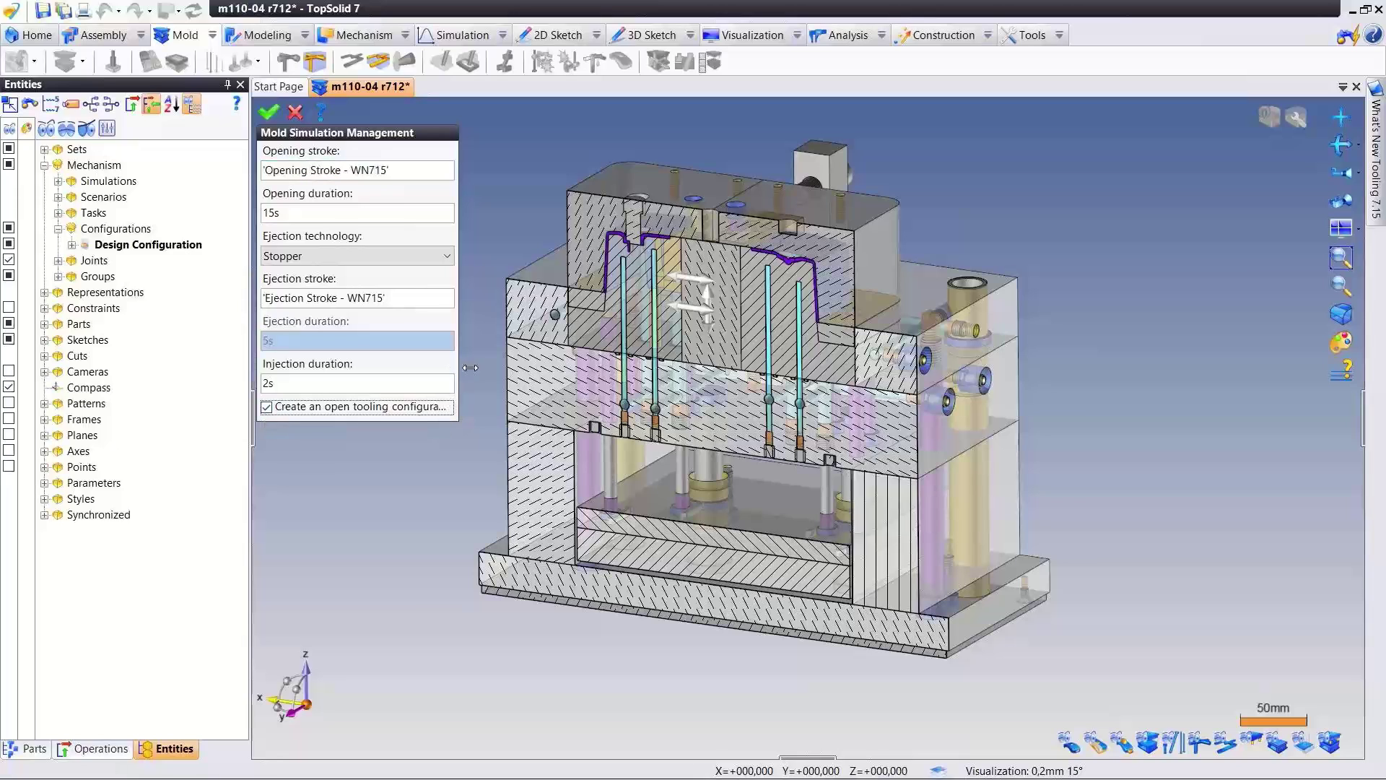
pyautogui.moveTo(470, 367); pyautogui.dragTo(480, 371)
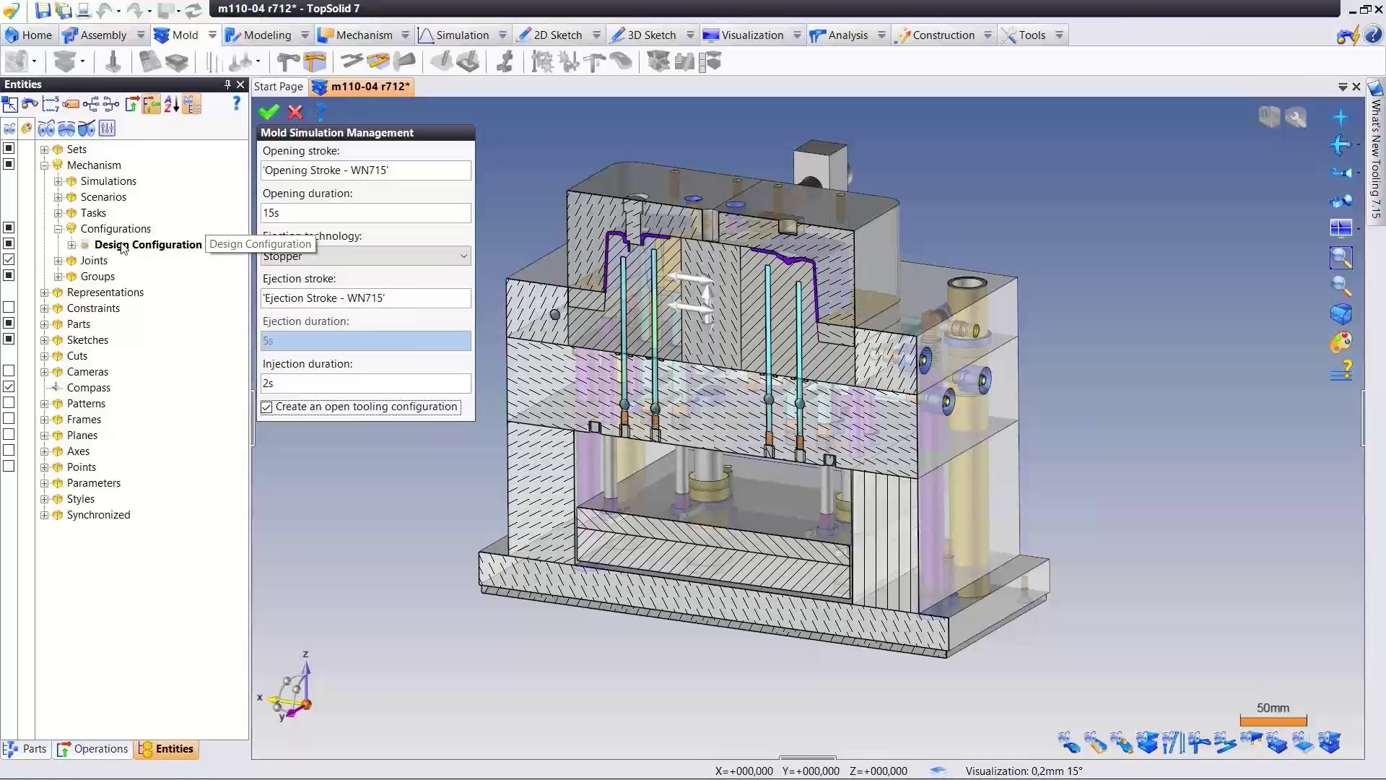
pyautogui.click(268, 112)
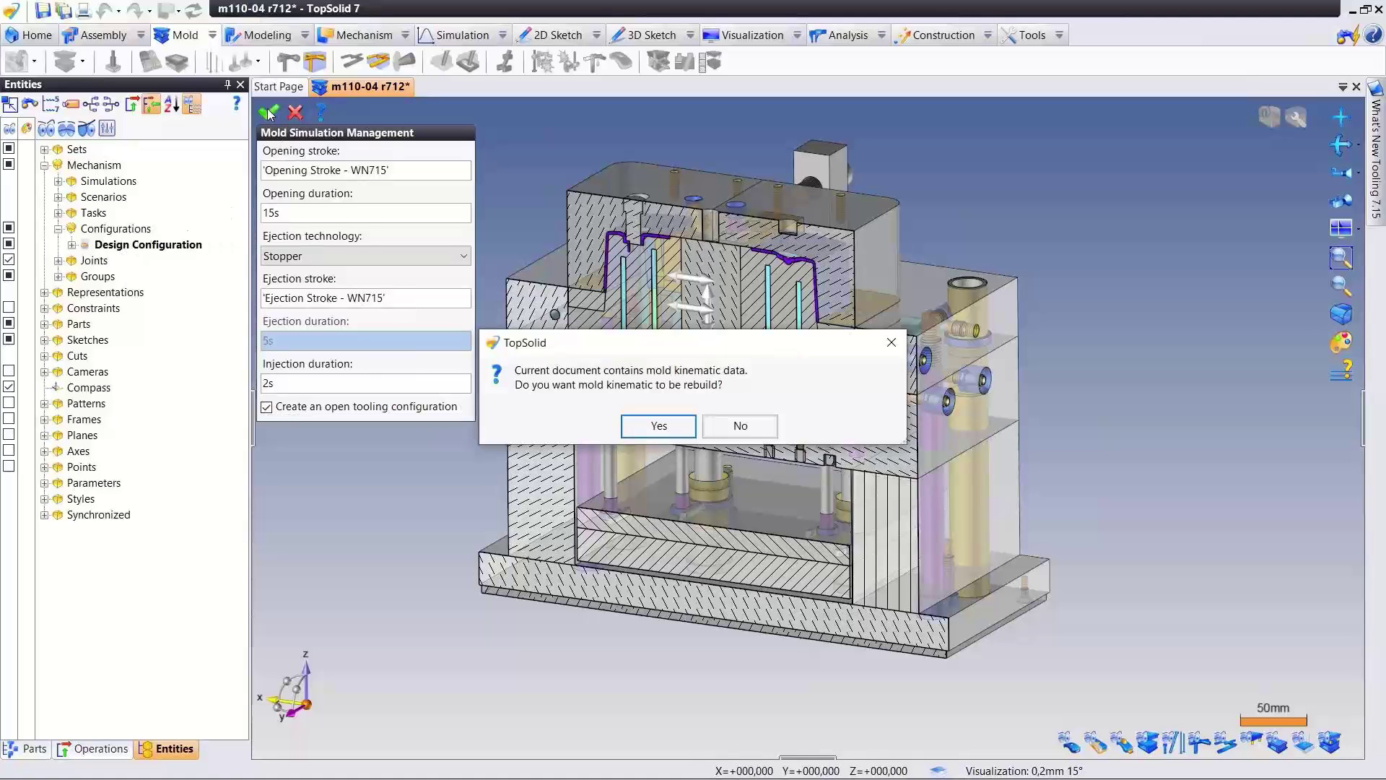
pyautogui.click(658, 426)
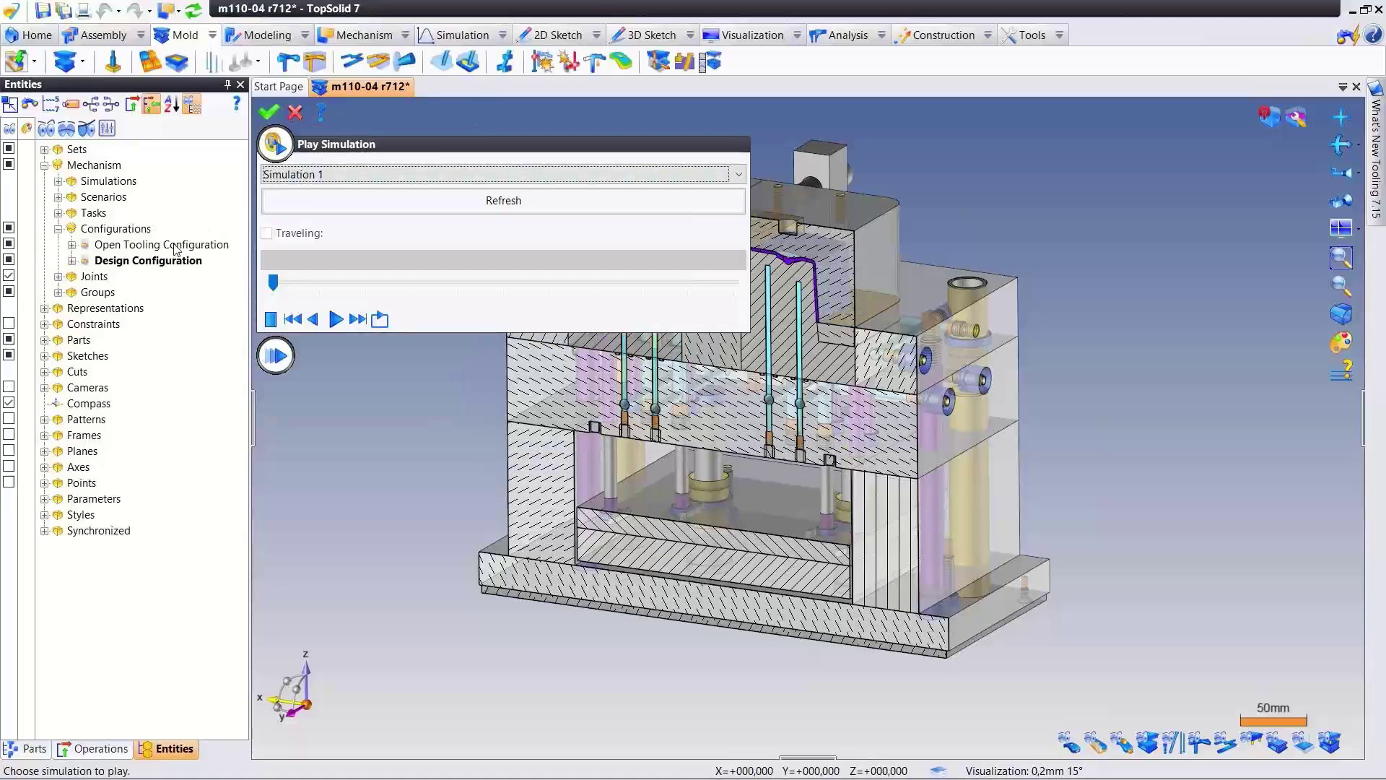
pyautogui.click(269, 110)
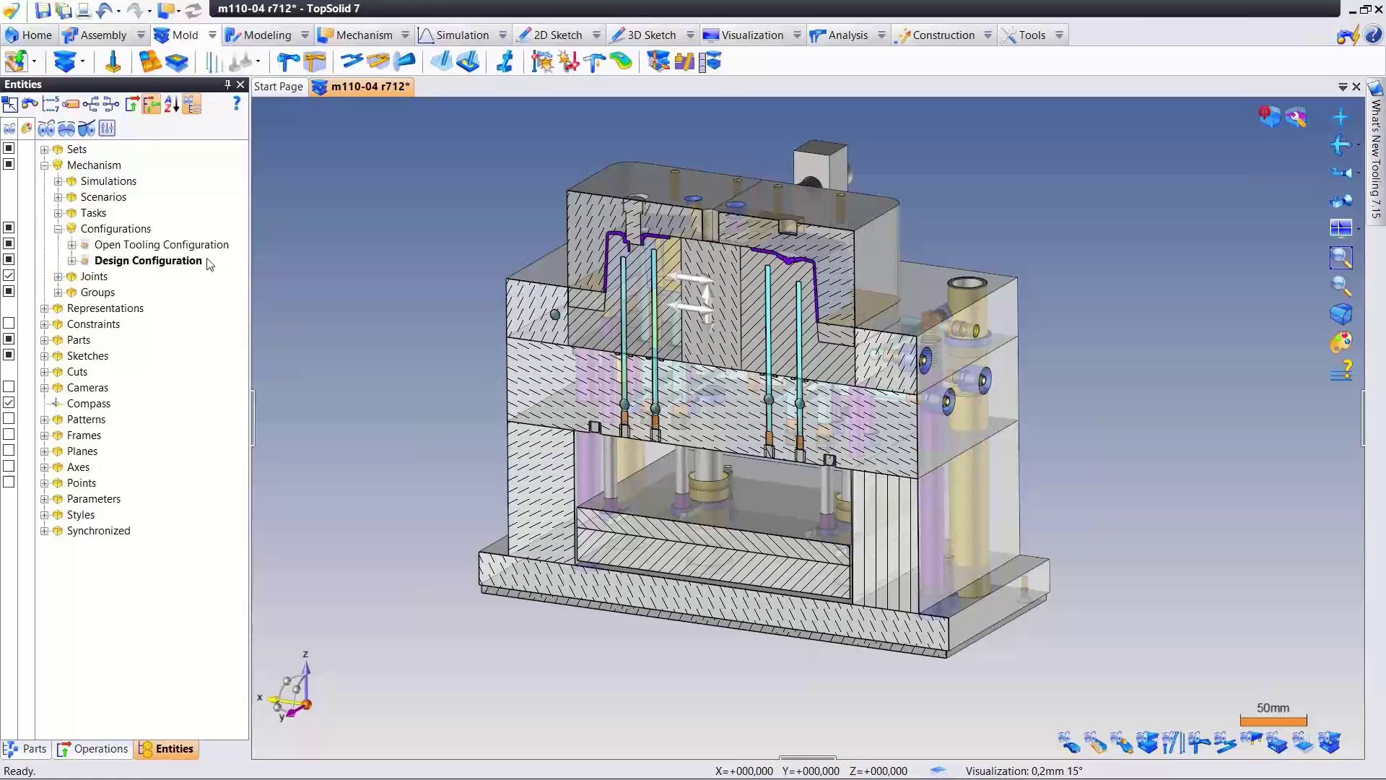
# Make the Open Tooling Configuration current to view the opened mold, and switch back to the Design Configuration.
pyautogui.click(188, 250)
pyautogui.rightClick(167, 249)
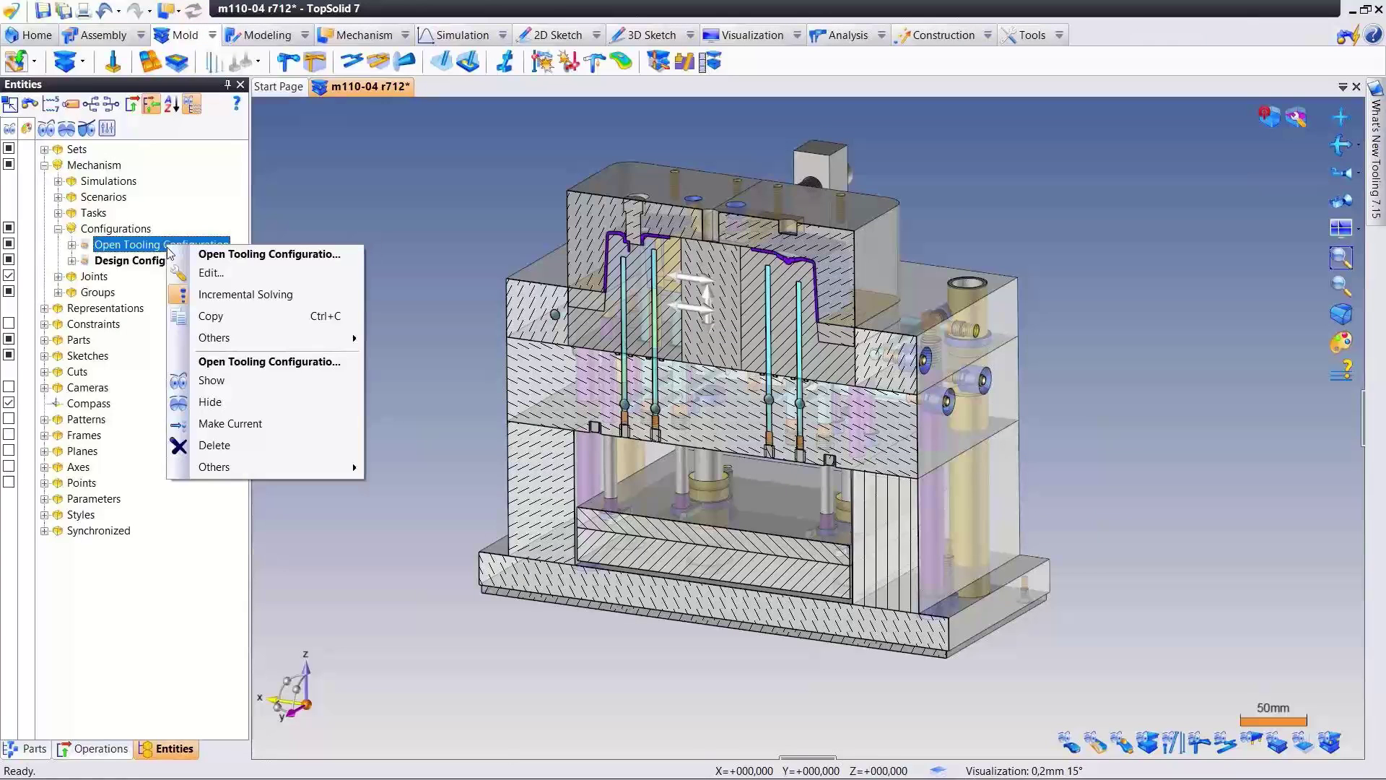
pyautogui.click(231, 424)
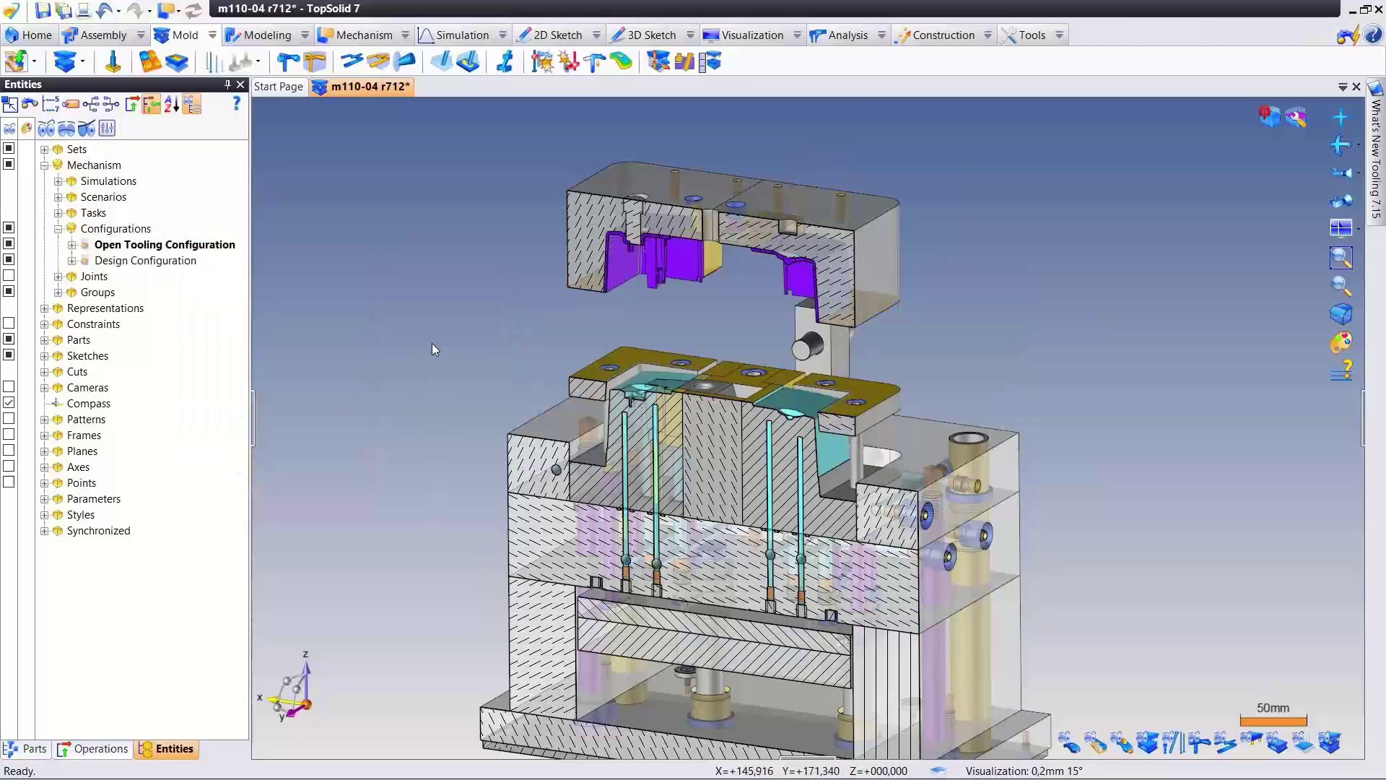
pyautogui.moveTo(432, 344); pyautogui.dragTo(449, 294, button='middle')
pyautogui.rightClick(178, 262)
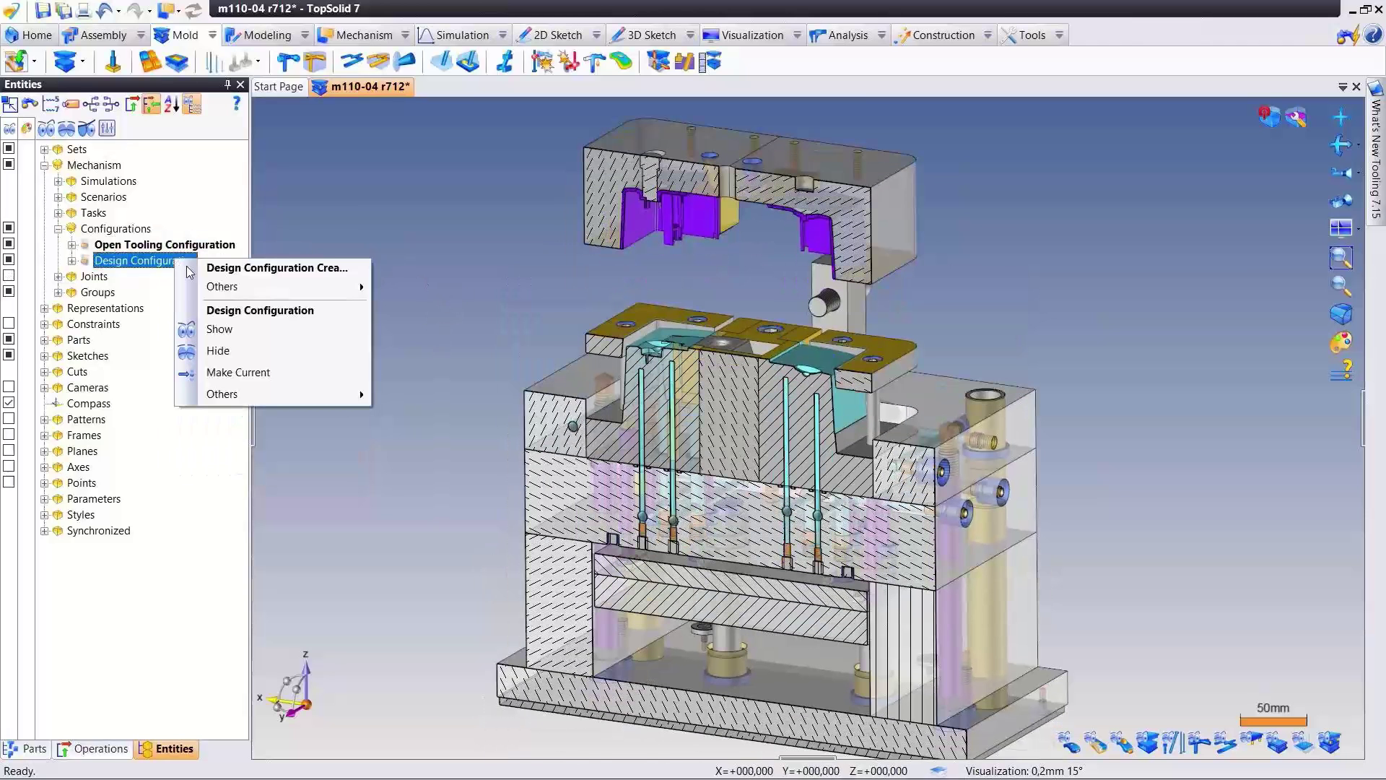
pyautogui.click(233, 376)
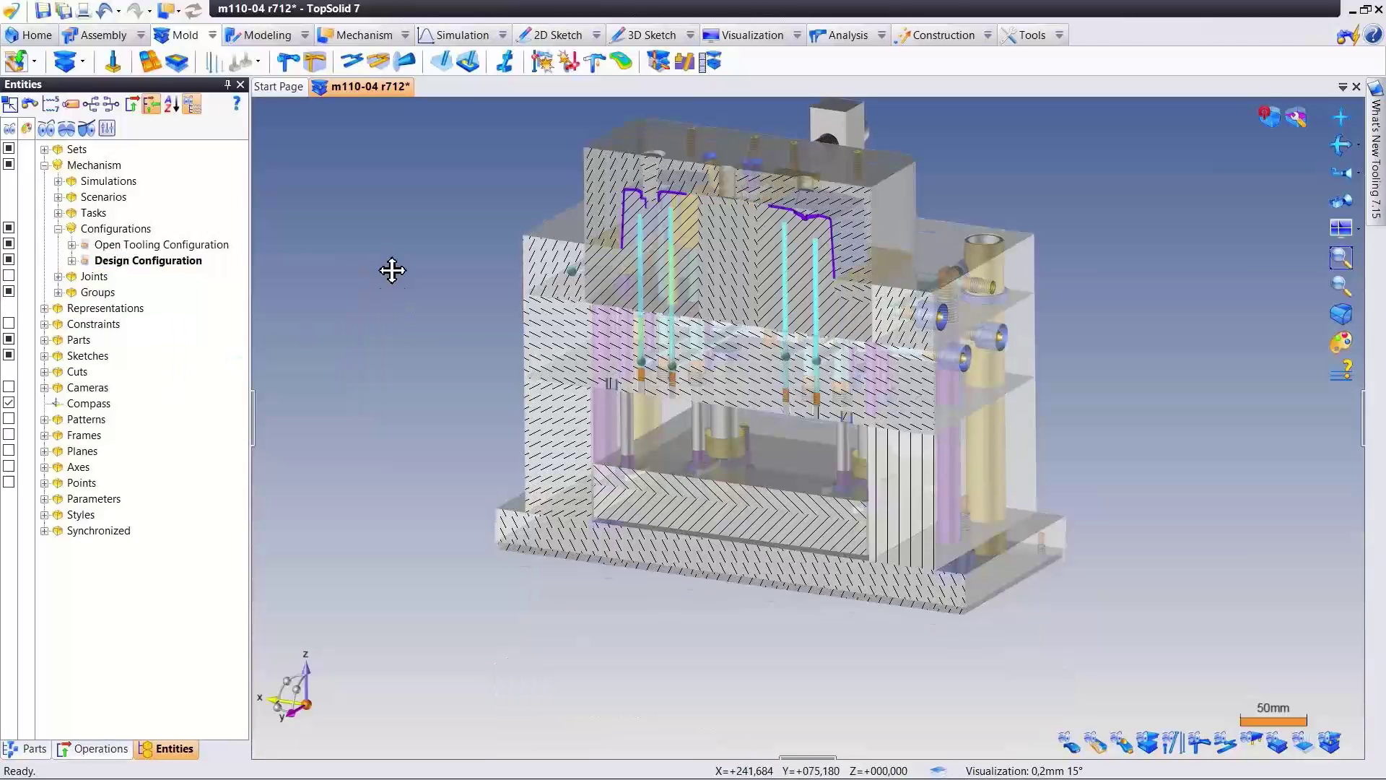
pyautogui.moveTo(393, 269); pyautogui.dragTo(393, 307, button='middle')
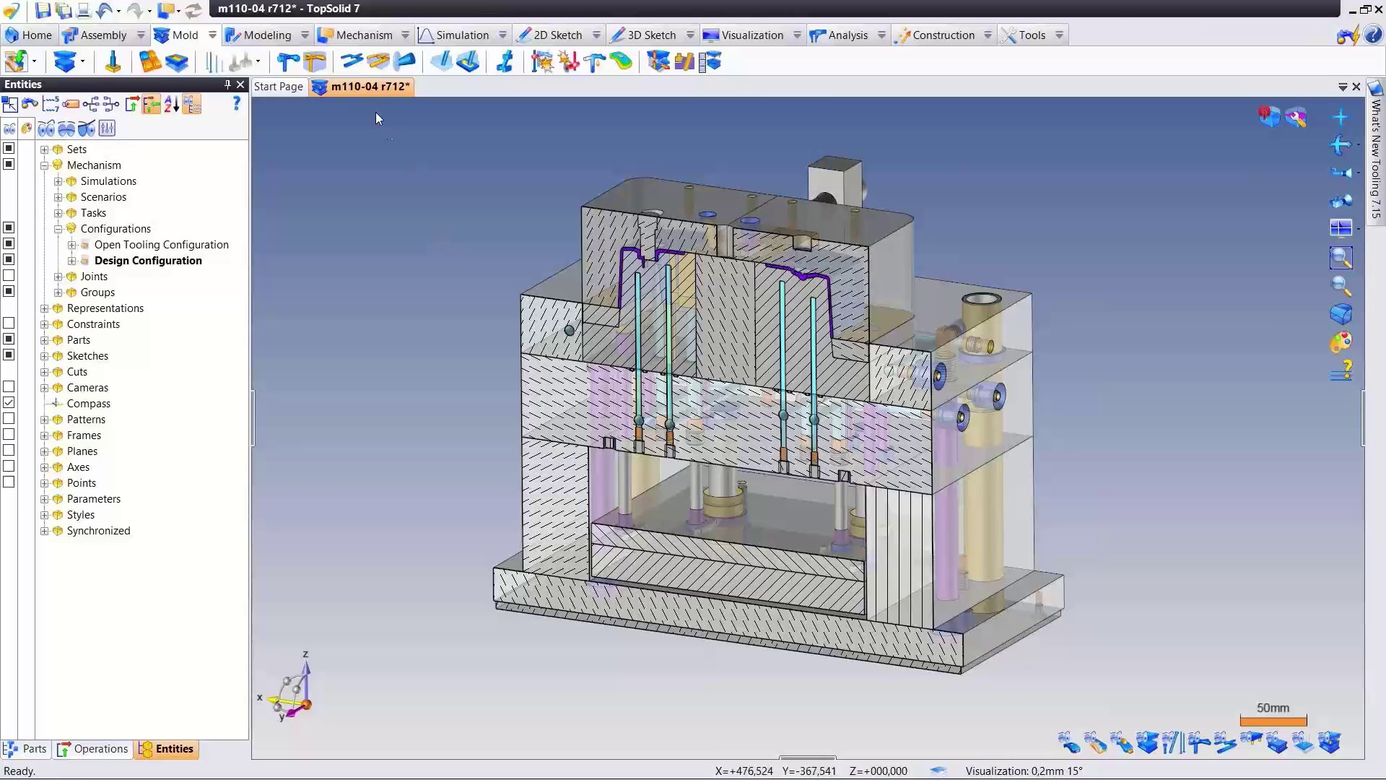
# Run a collision analysis on the Open Tooling Configuration using the design representation, with Intersections and Threading-tapping checked.
pyautogui.click(349, 36)
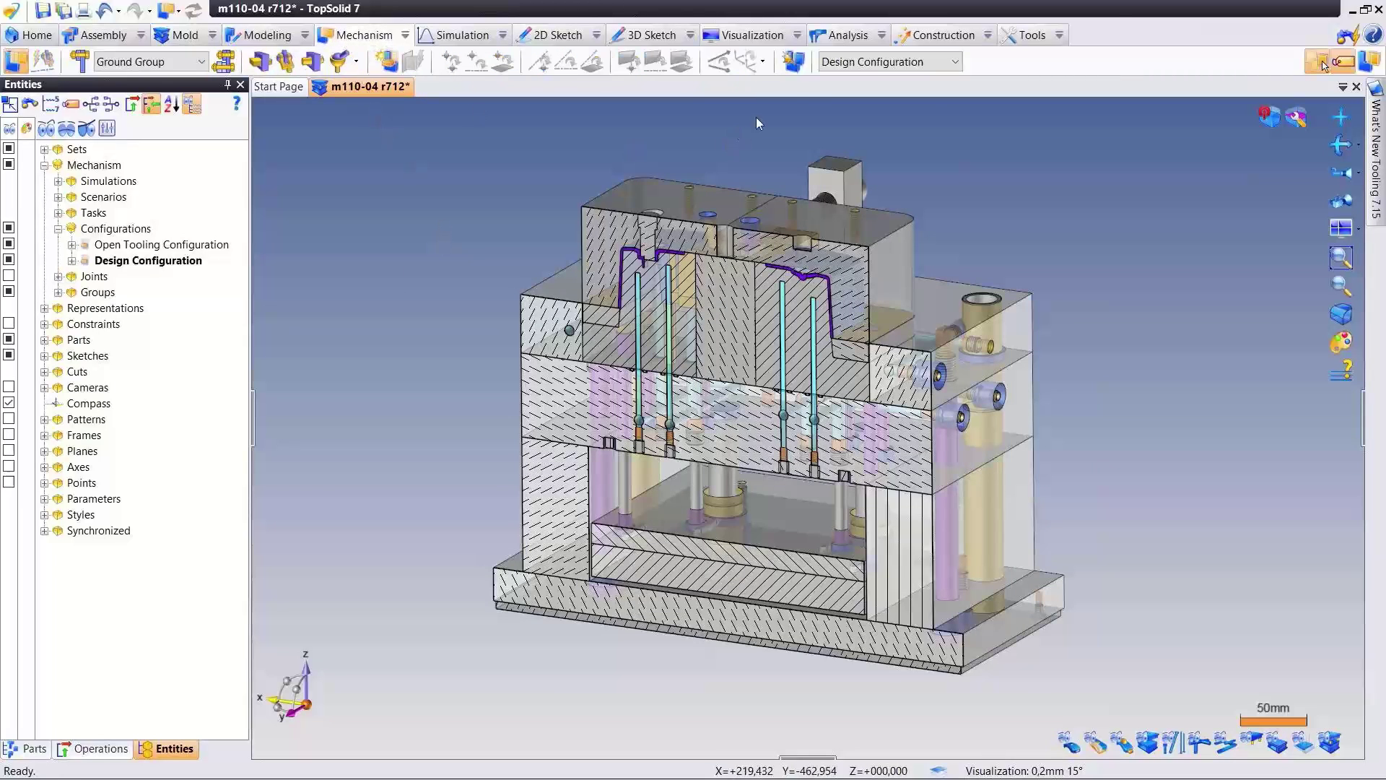
pyautogui.click(793, 61)
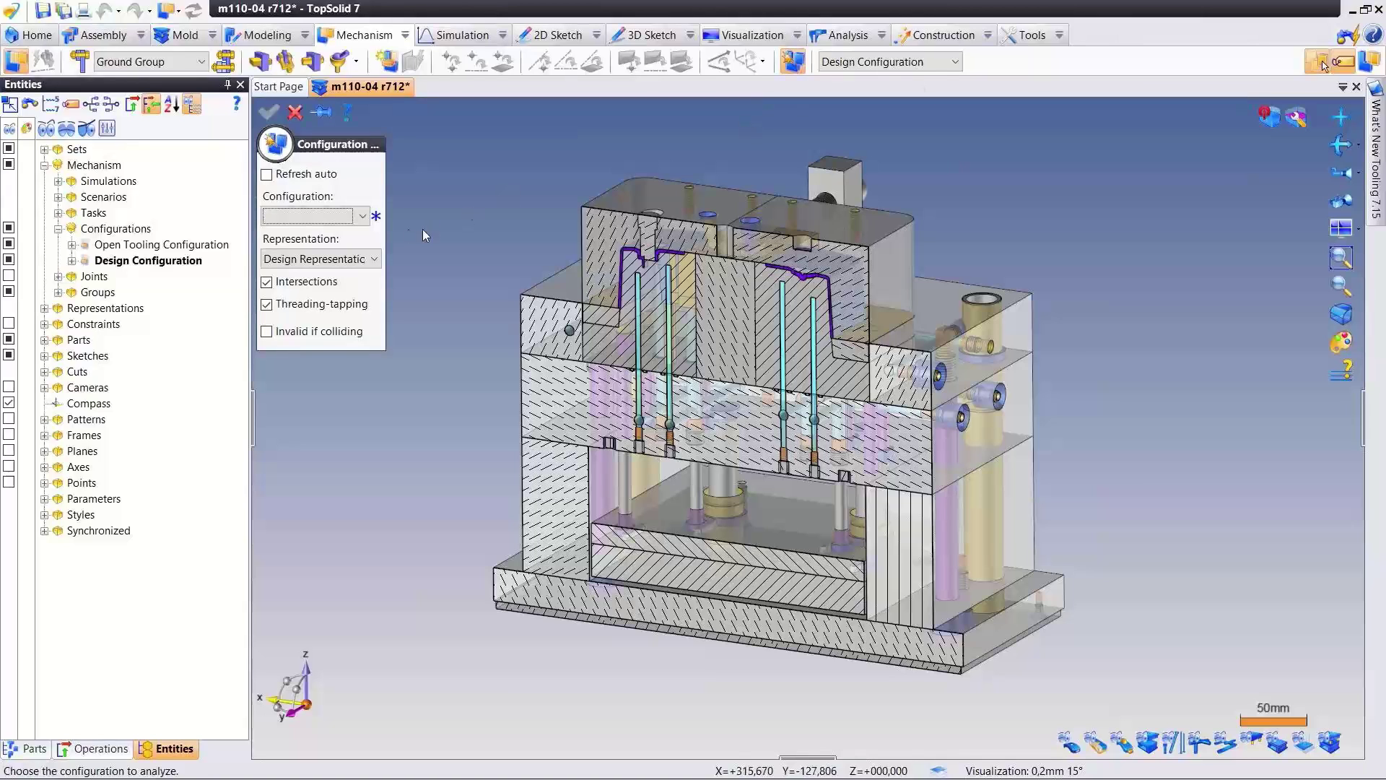
pyautogui.click(354, 216)
pyautogui.click(357, 235)
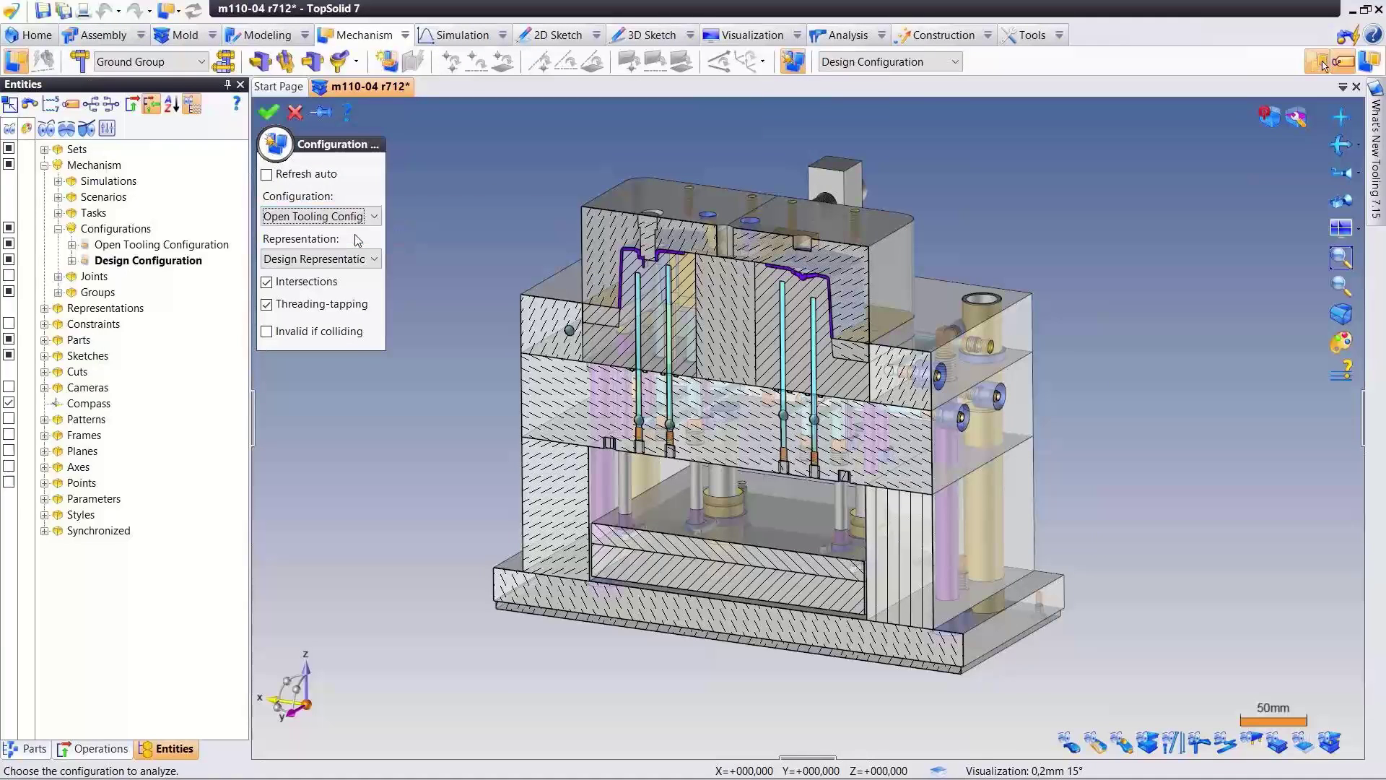
pyautogui.rightClick(430, 208)
pyautogui.click(435, 213)
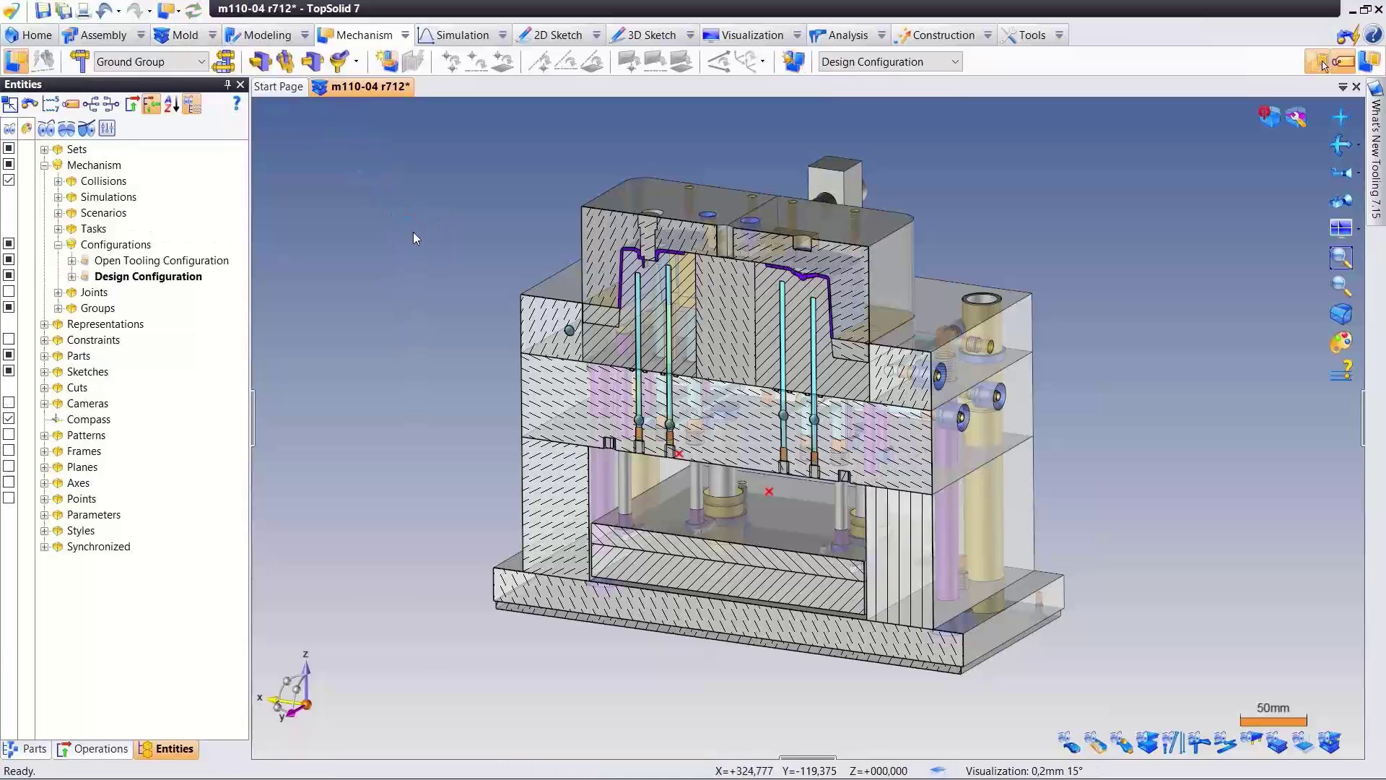
# Make the Open Tooling Configuration current to view the analyzed mold in its open state, and close the video player.
pyautogui.moveTo(442, 278)
pyautogui.mouseDown(button='middle')
pyautogui.moveTo(433, 223)
pyautogui.moveTo(414, 238)
pyautogui.moveTo(442, 288)
pyautogui.mouseUp(button='middle')
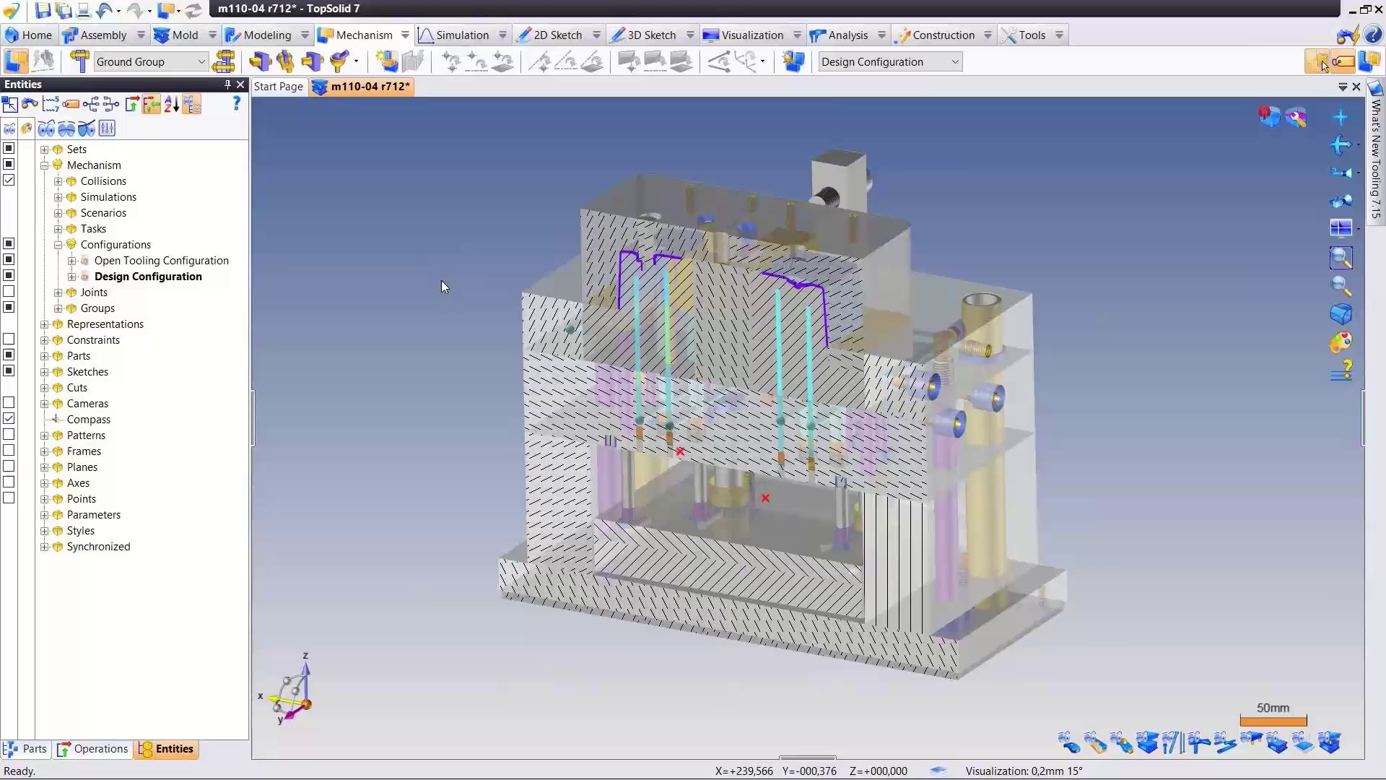
pyautogui.rightClick(210, 262)
pyautogui.click(274, 443)
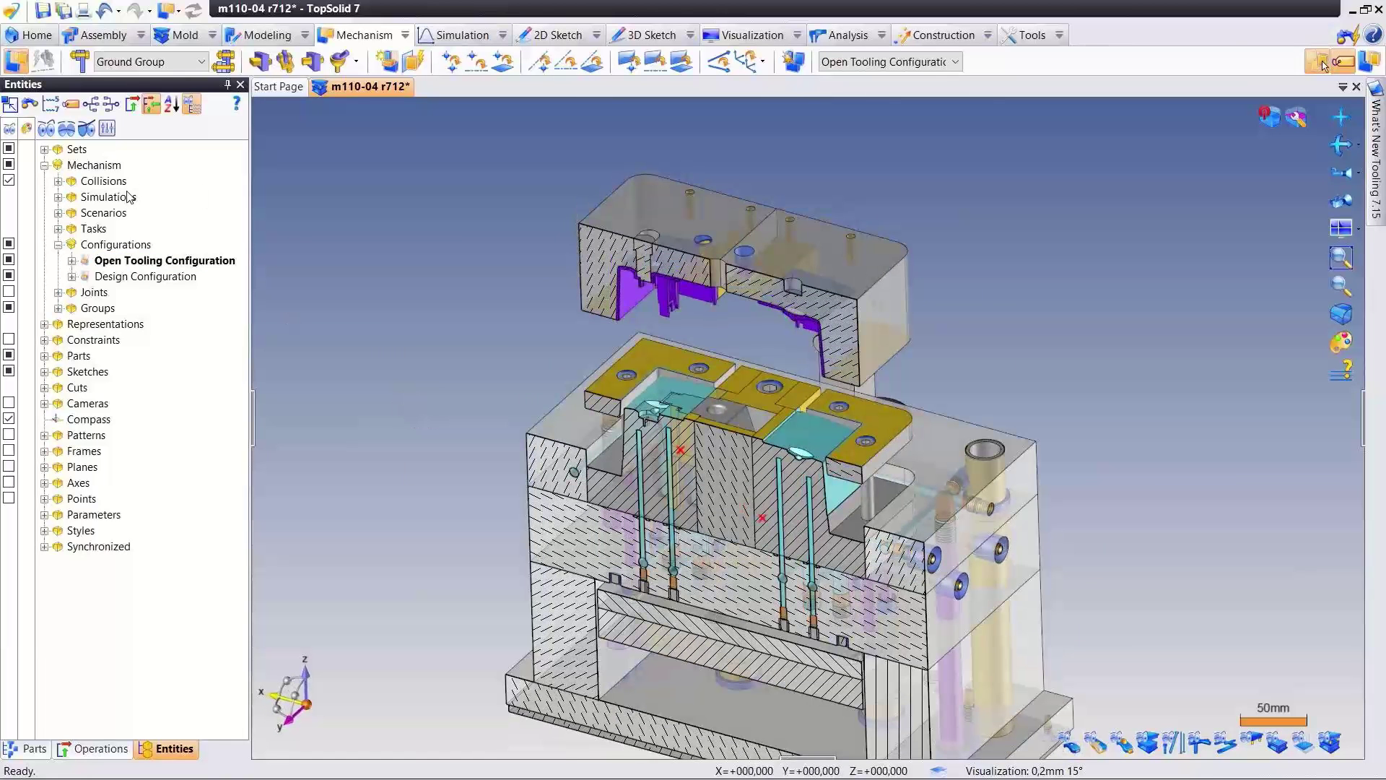
pyautogui.moveTo(371, 275); pyautogui.dragTo(378, 240, button='middle')
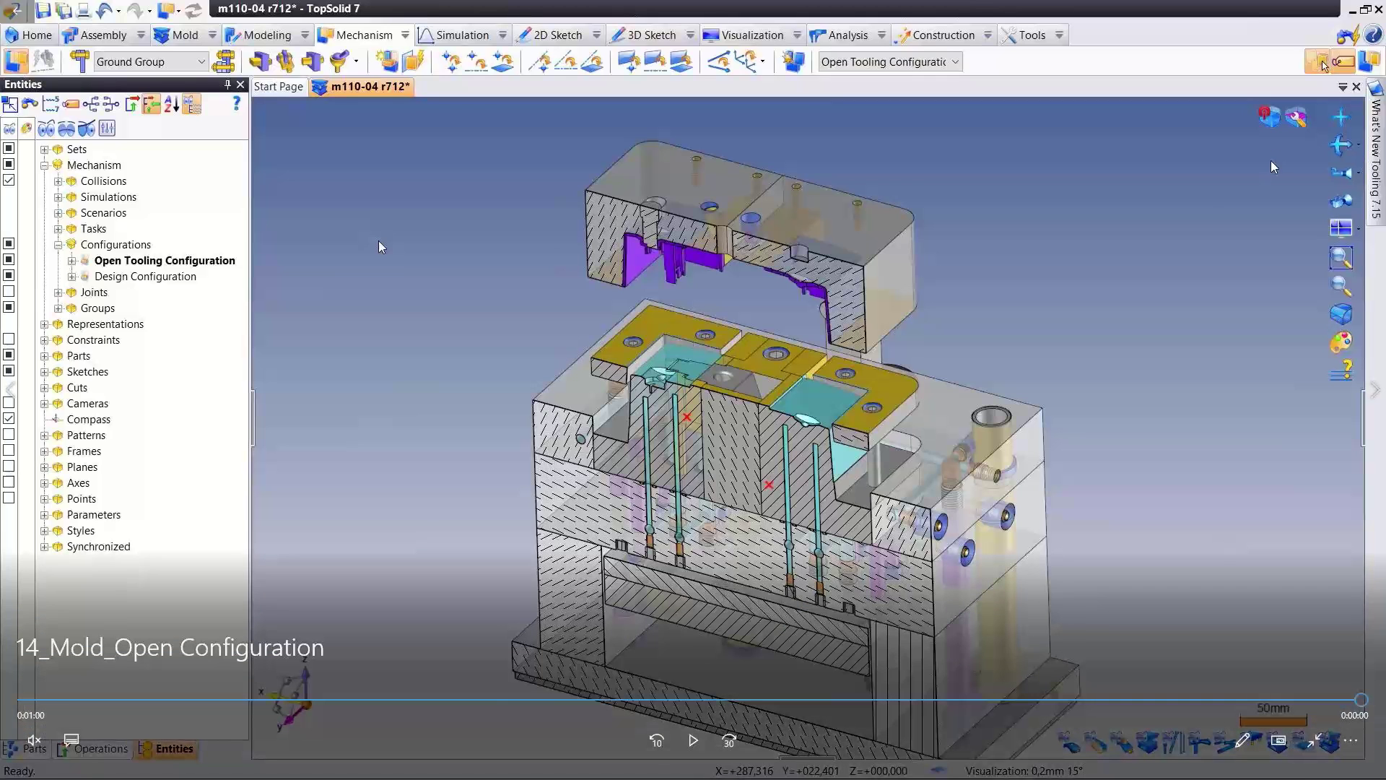
pyautogui.press('Escape')
pyautogui.click(1371, 10)
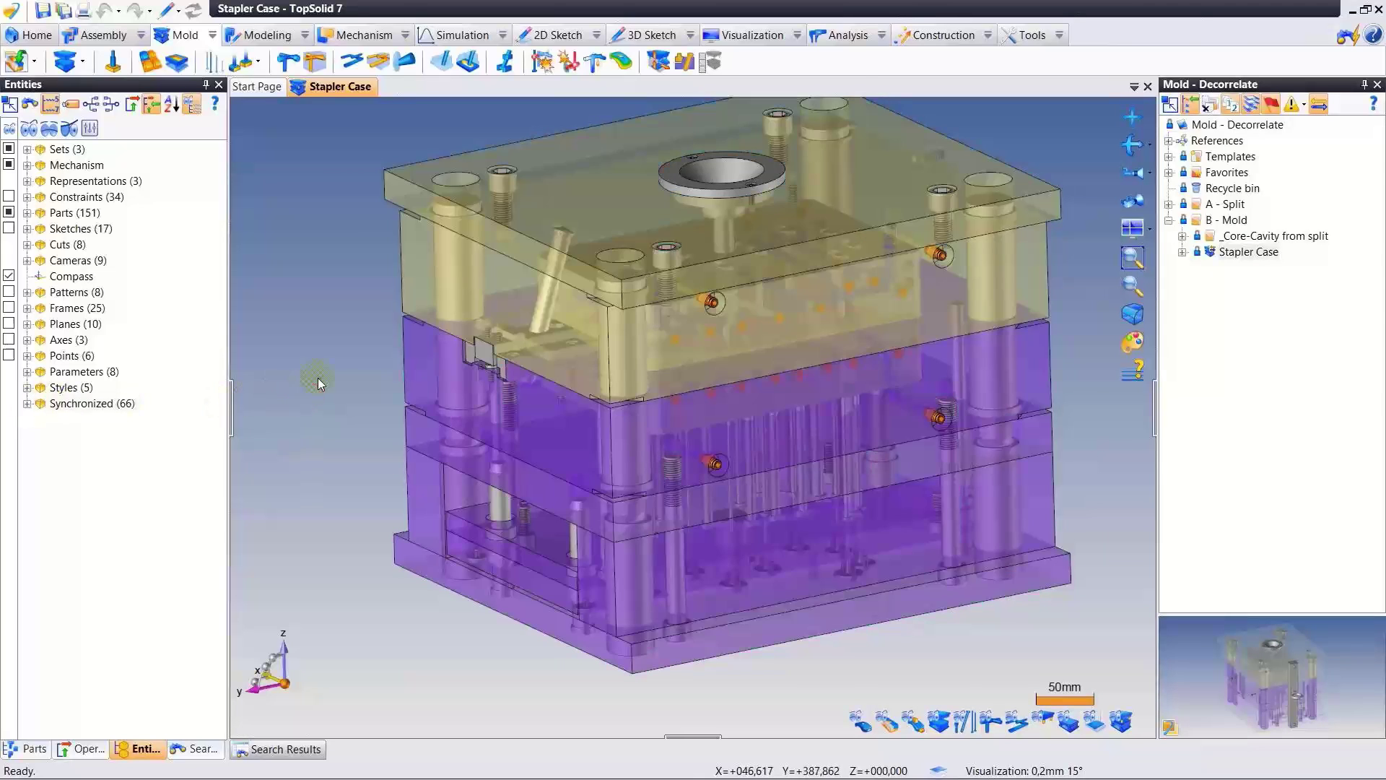
# Examine the list of entities in the Stapler Case mold's Synchronized folder and collapse it again.
pyautogui.click(26, 402)
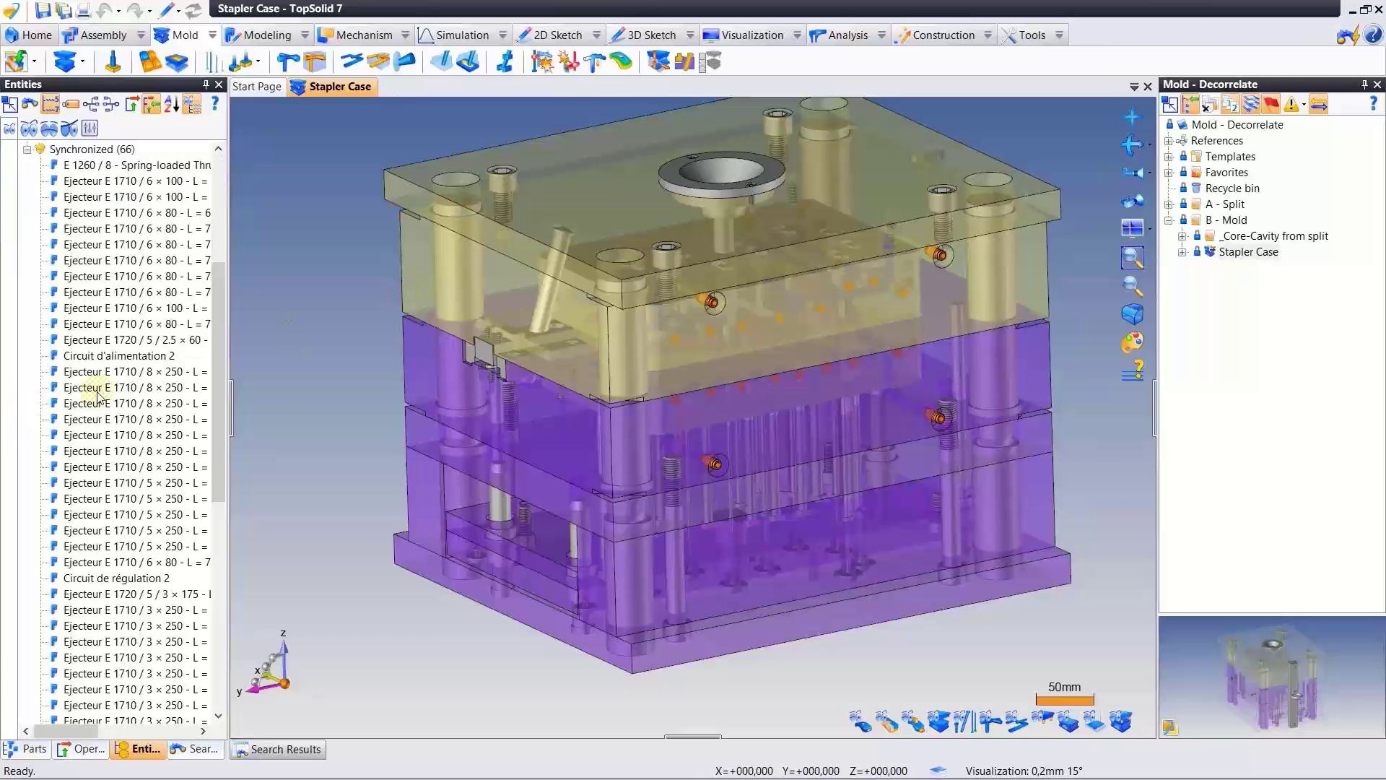
pyautogui.scroll(-6, 155, 440)
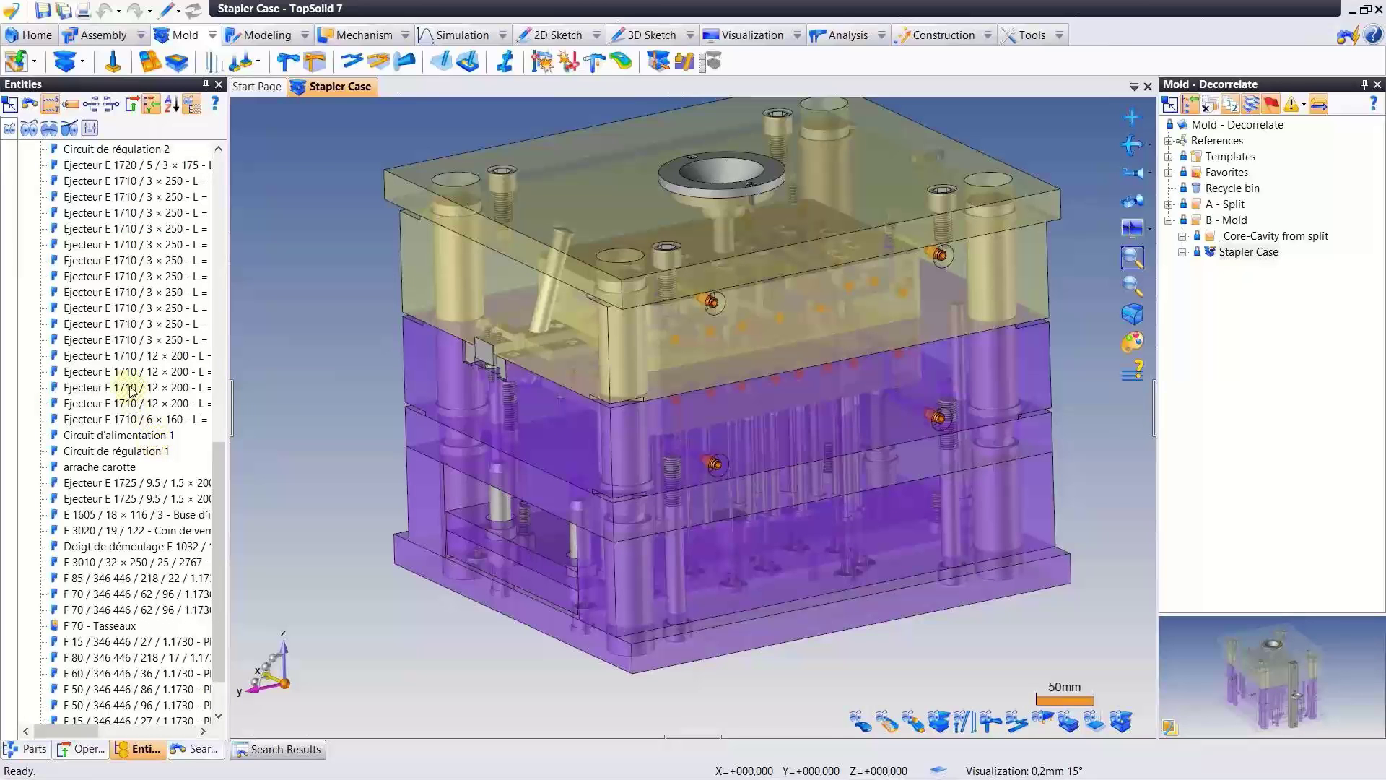
pyautogui.scroll(-2, 130, 448)
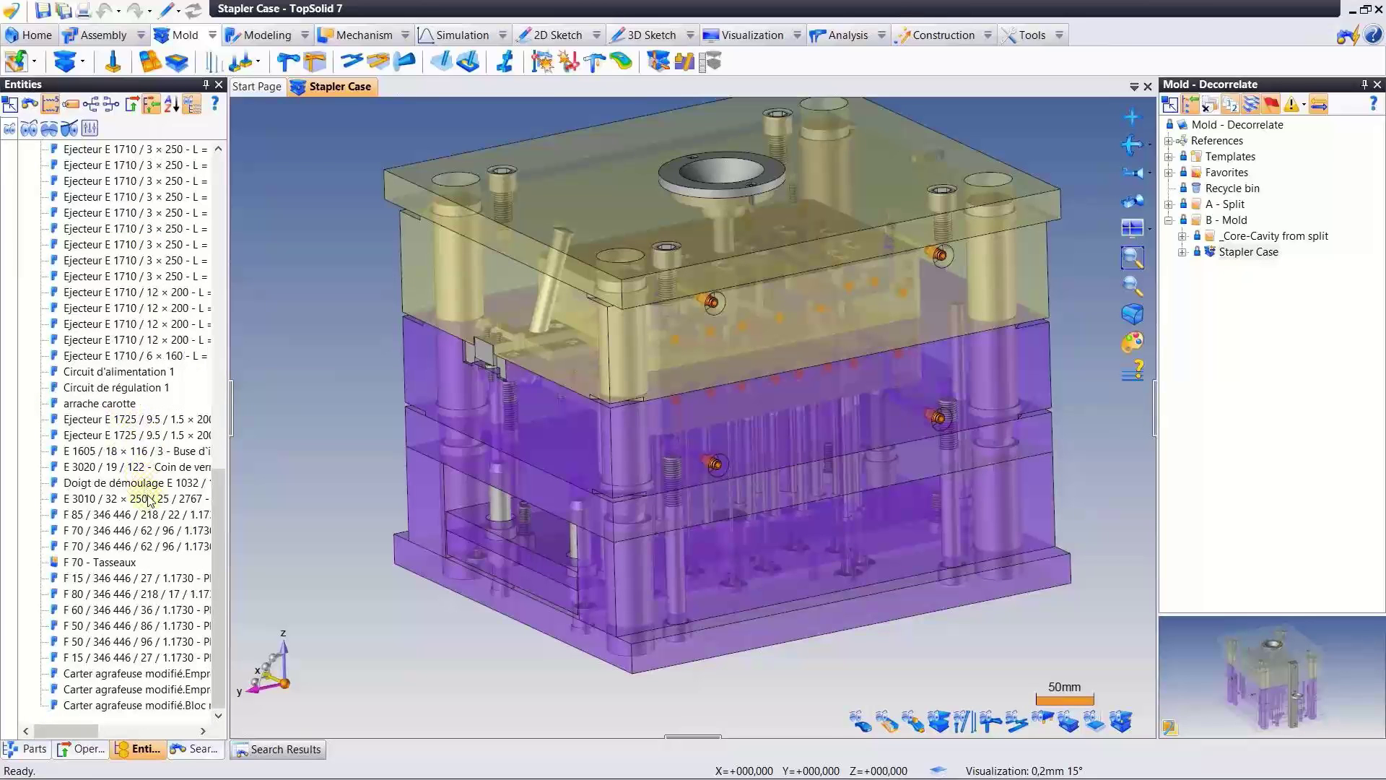
pyautogui.scroll(12, 148, 498)
pyautogui.click(194, 447)
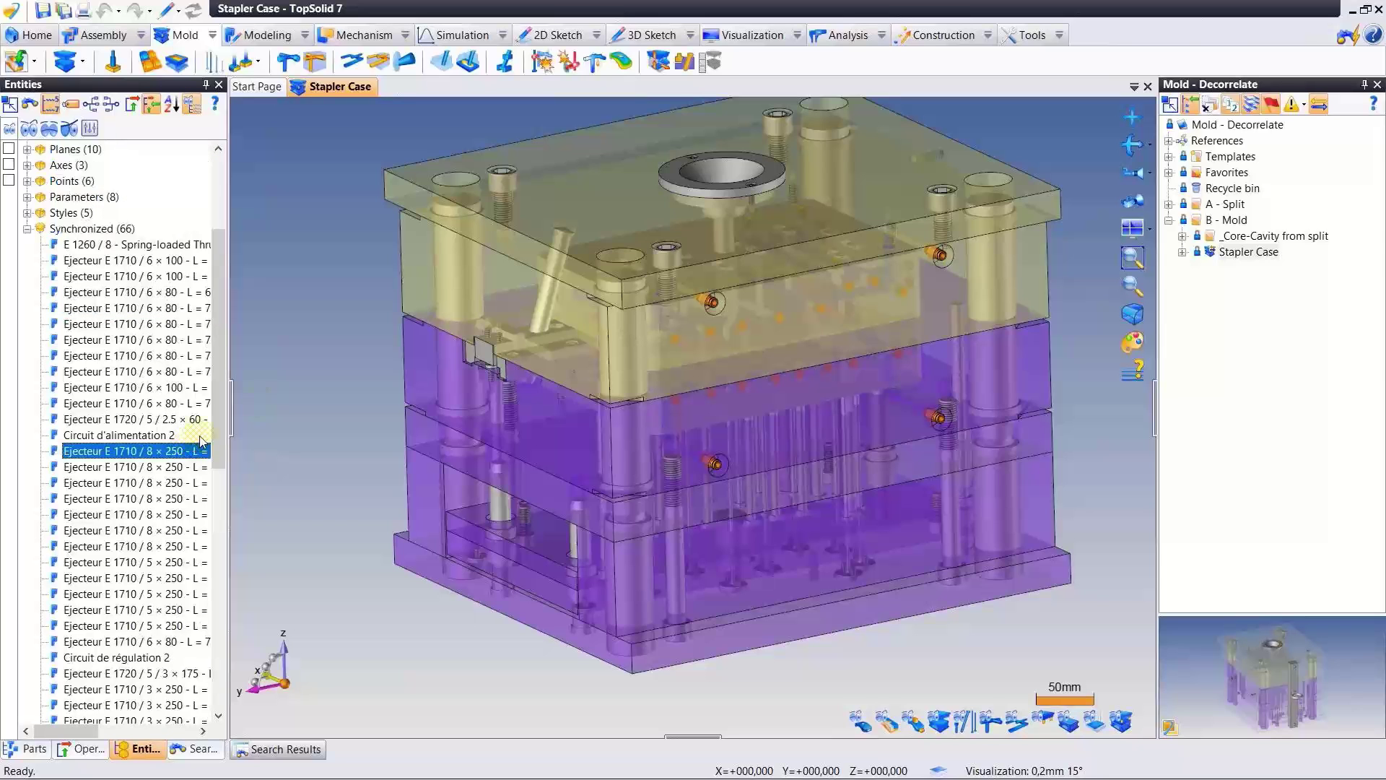
pyautogui.moveTo(356, 361)
pyautogui.mouseDown(button='middle')
pyautogui.moveTo(359, 332)
pyautogui.moveTo(356, 355)
pyautogui.mouseUp(button='middle')
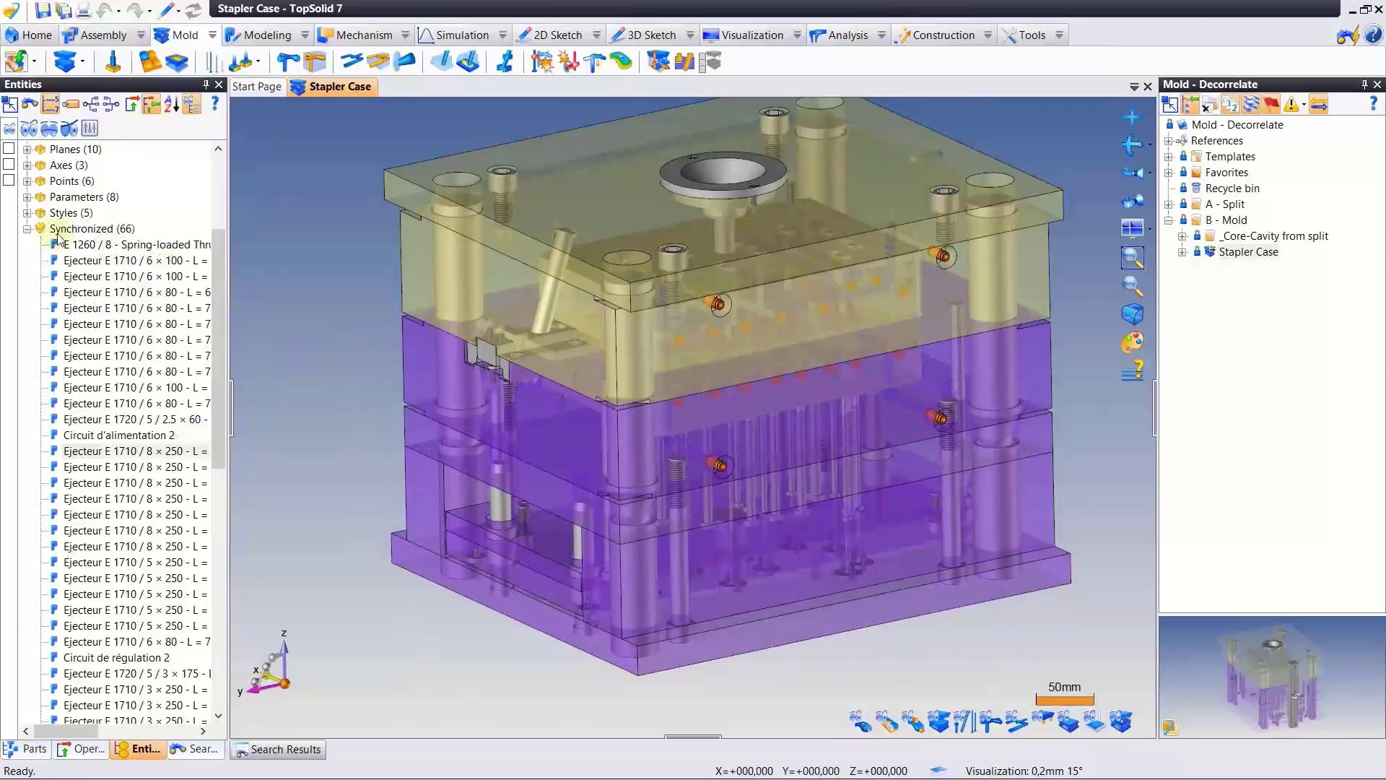
pyautogui.click(28, 230)
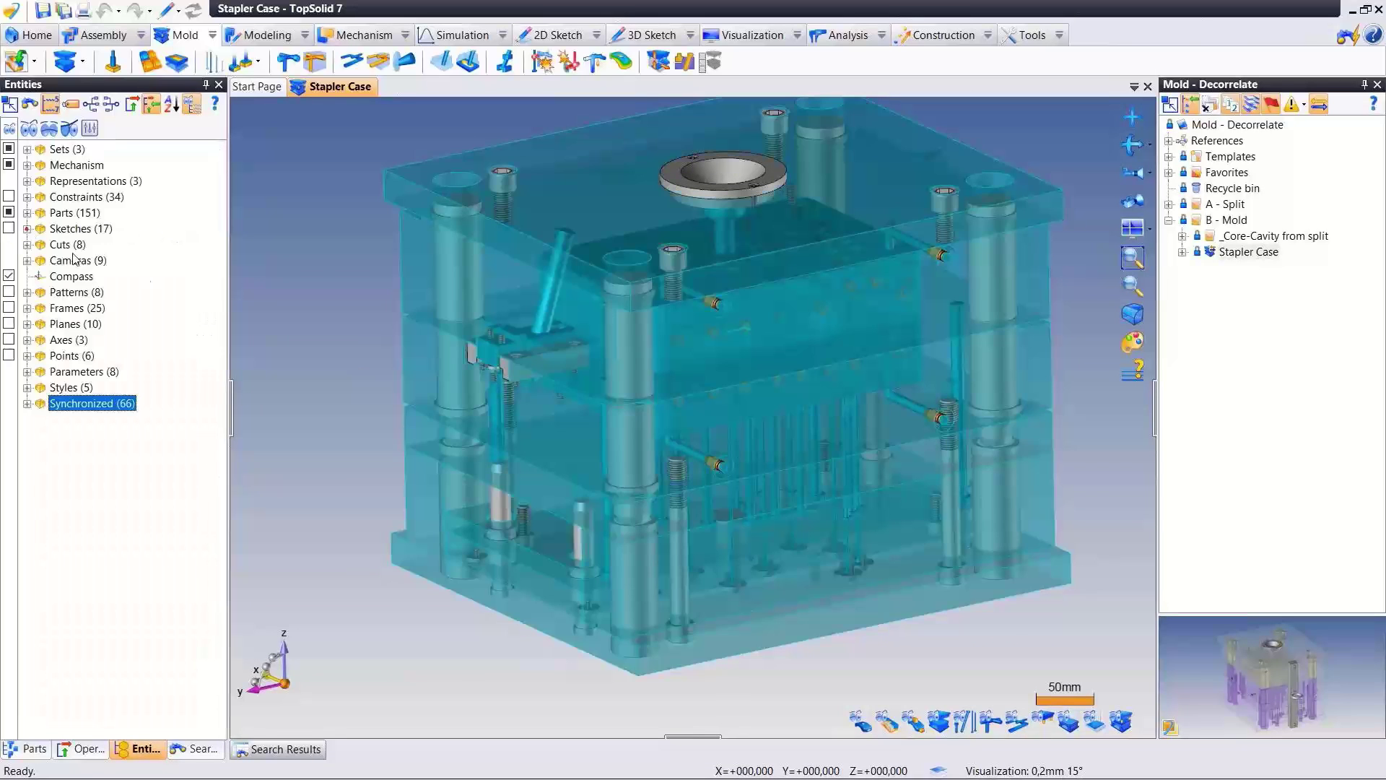
pyautogui.click(307, 281)
pyautogui.moveTo(323, 314); pyautogui.dragTo(316, 334, button='middle')
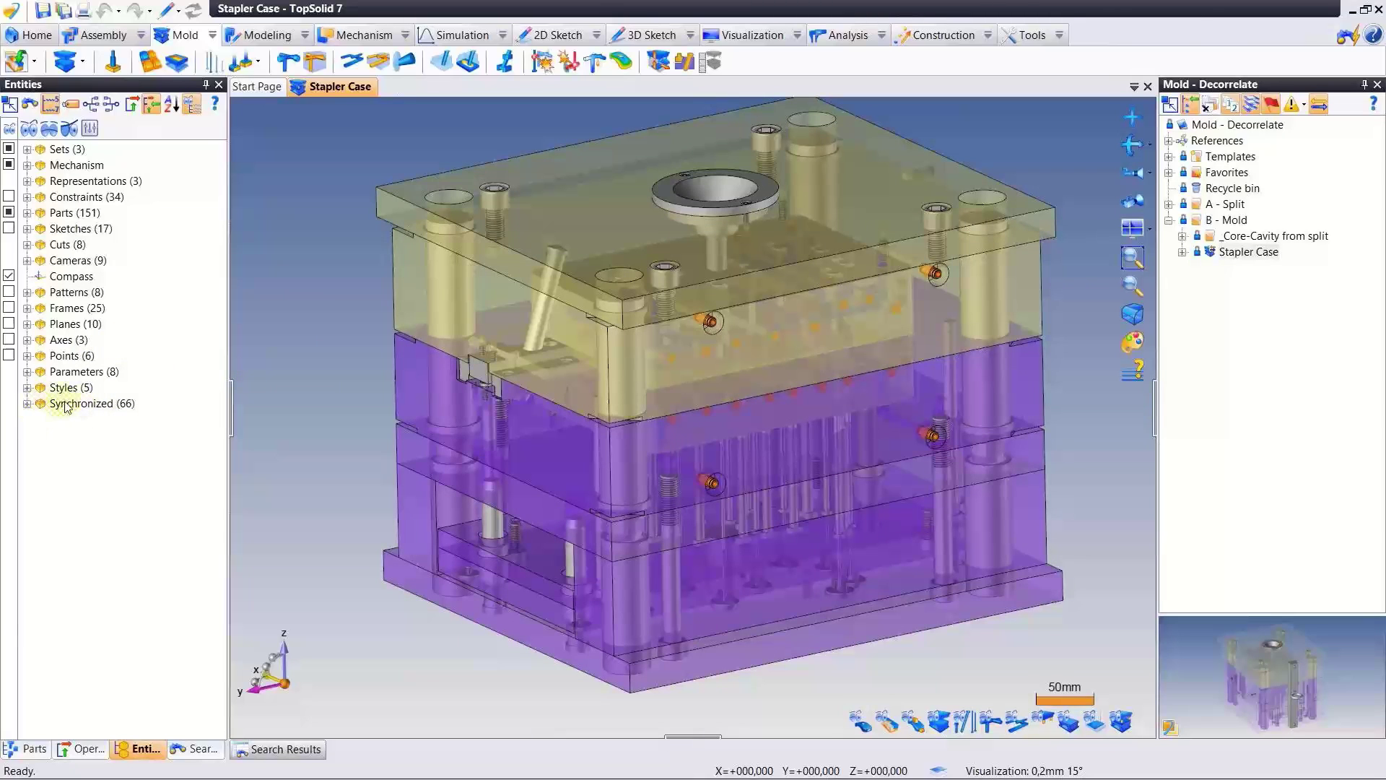
# Select several synchronized entities together, including an E 1725 ejector, E 3010, F 70 - Tasseaux and an F 50 plate, view their Decorrelate option, and clear the selection.
pyautogui.click(28, 404)
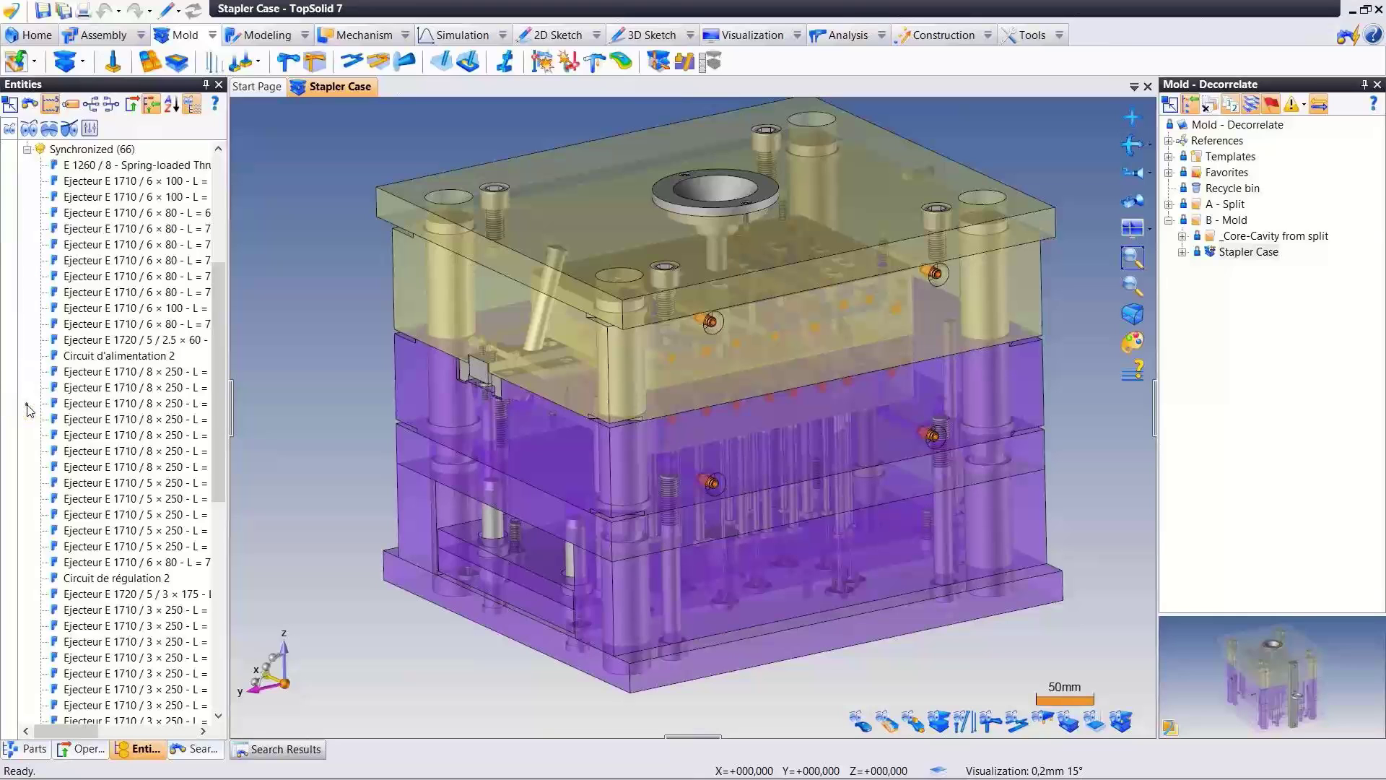
pyautogui.scroll(-6, 121, 436)
pyautogui.scroll(-3, 122, 436)
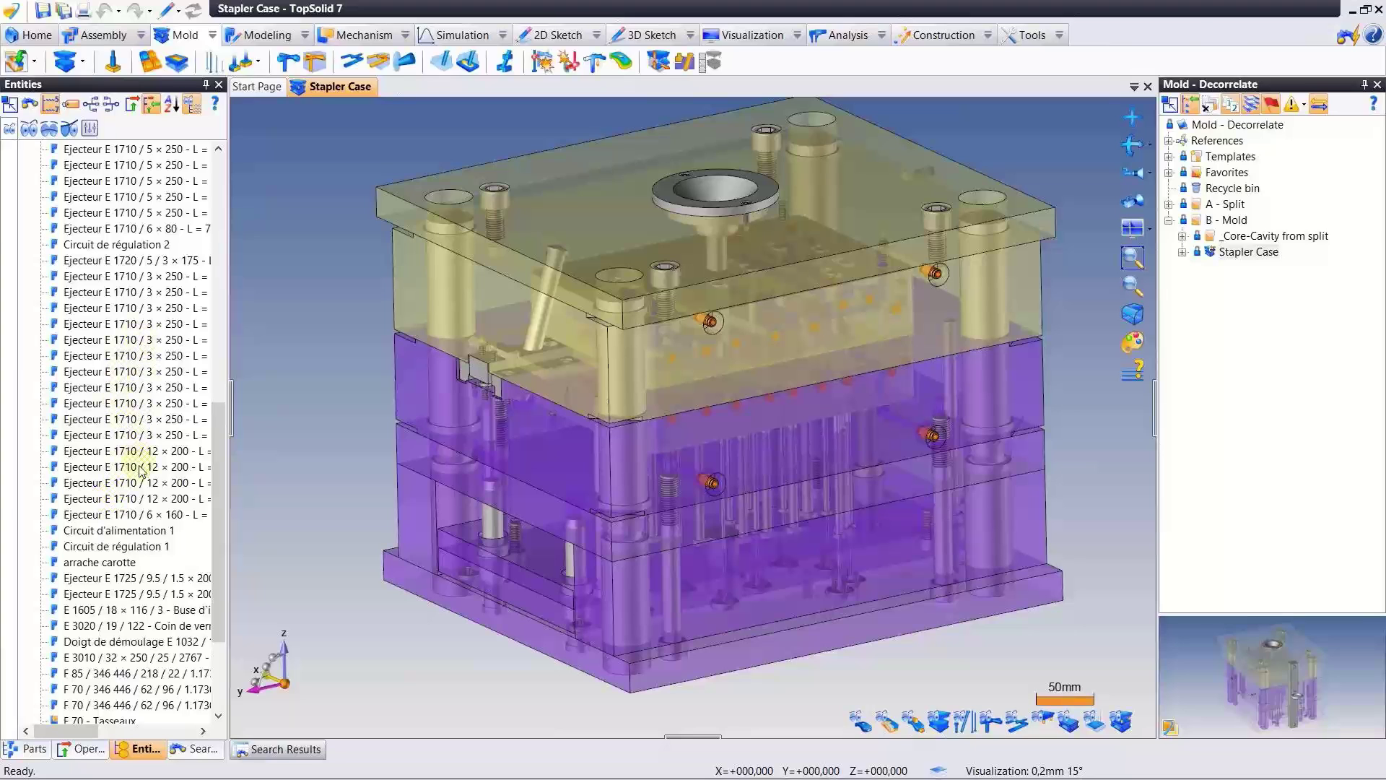
pyautogui.scroll(-2, 125, 514)
pyautogui.click(125, 499)
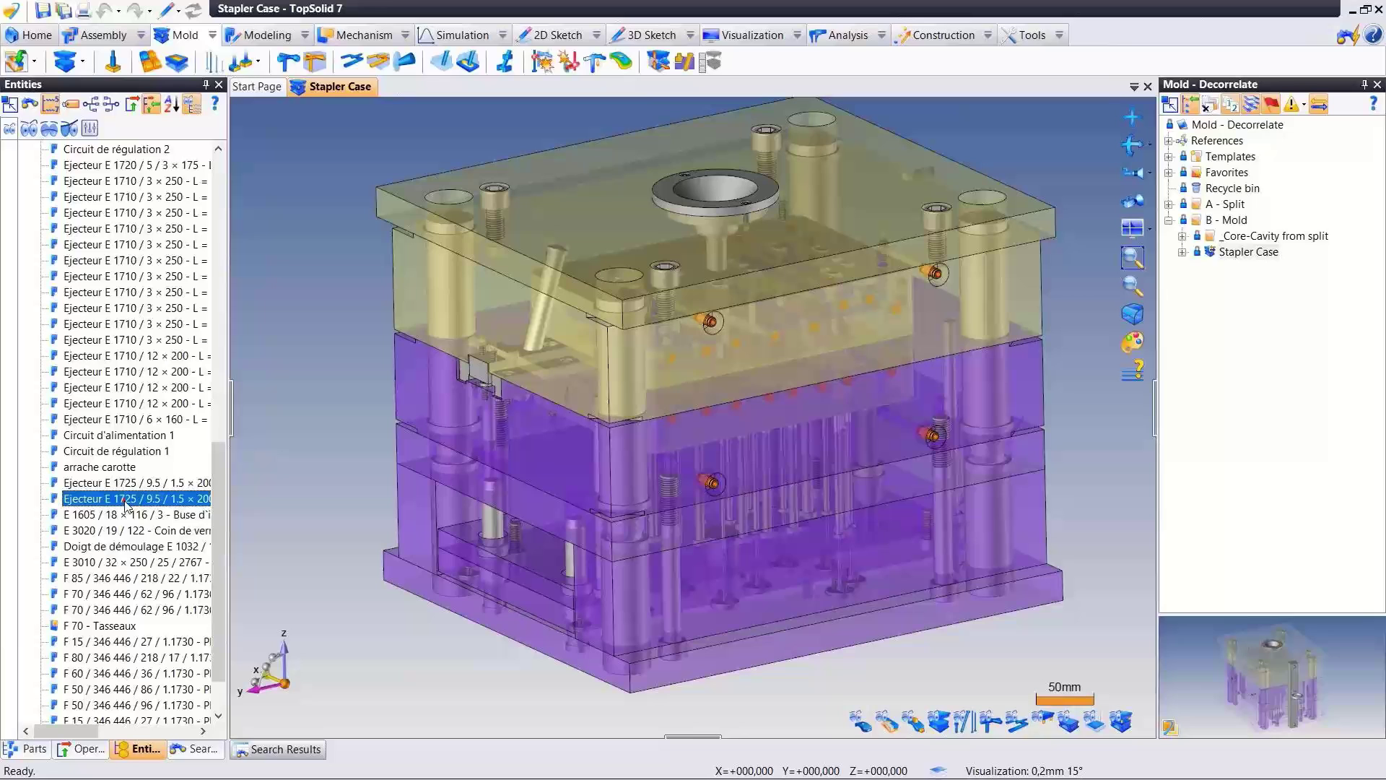
pyautogui.keyDown('ctrl'); pyautogui.click(124, 562); pyautogui.keyUp('ctrl')
pyautogui.keyDown('ctrl'); pyautogui.click(120, 689); pyautogui.keyUp('ctrl')
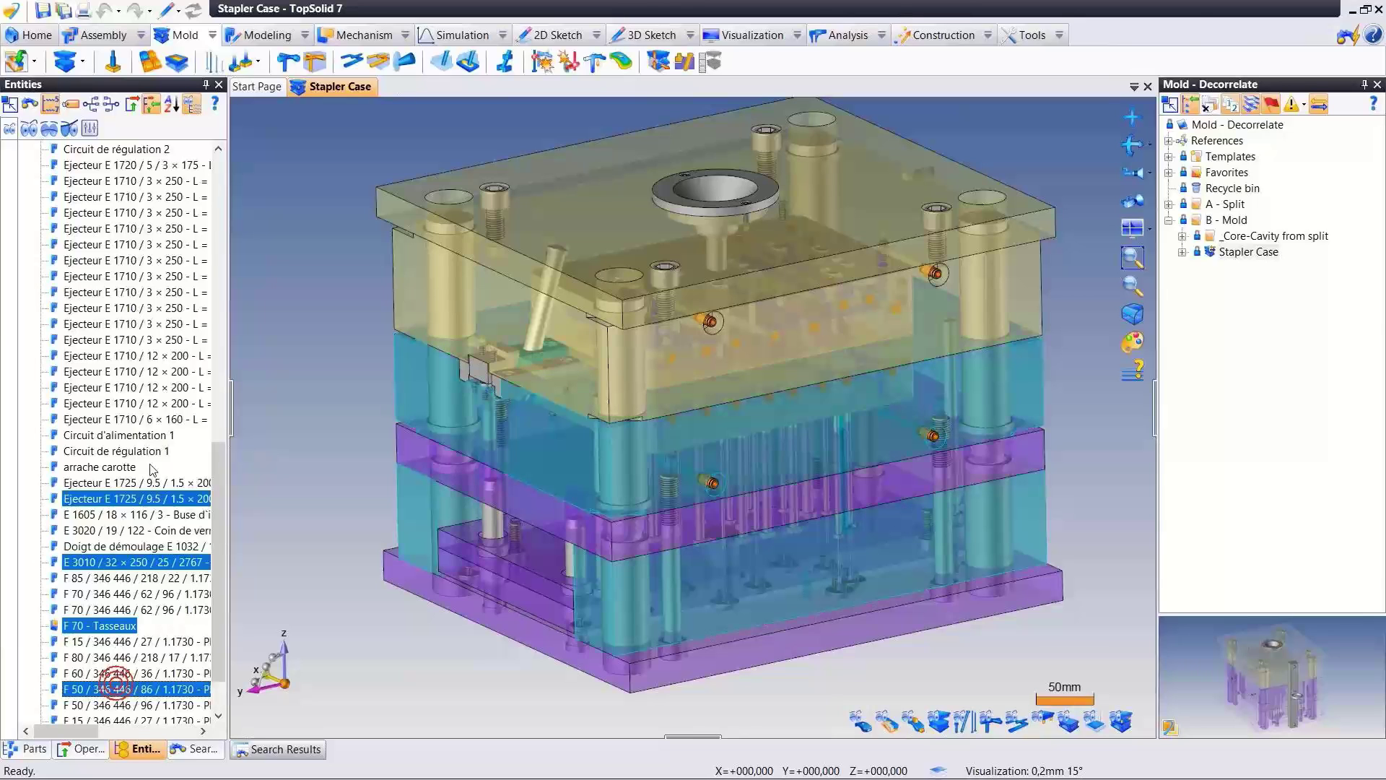
pyautogui.scroll(9, 144, 448)
pyautogui.scroll(-10, 151, 423)
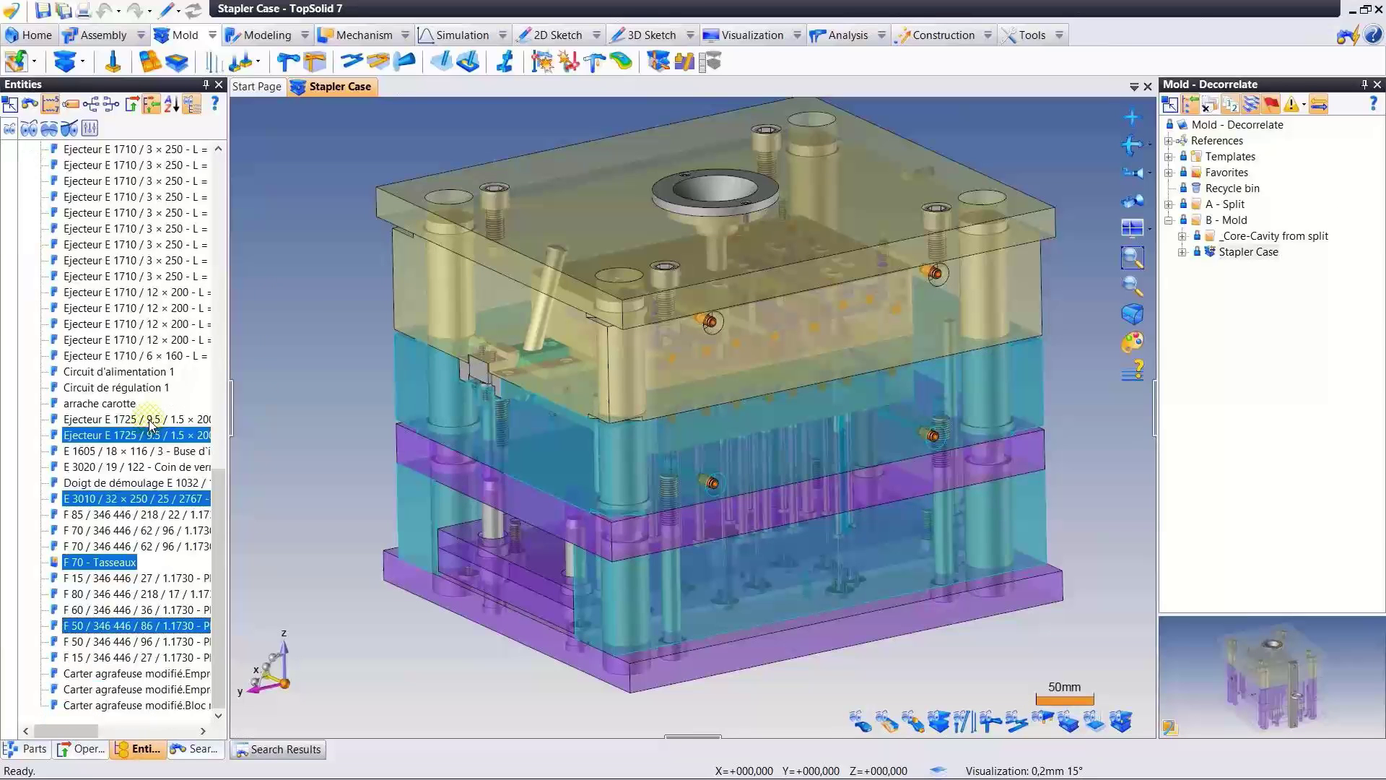
pyautogui.rightClick(128, 499)
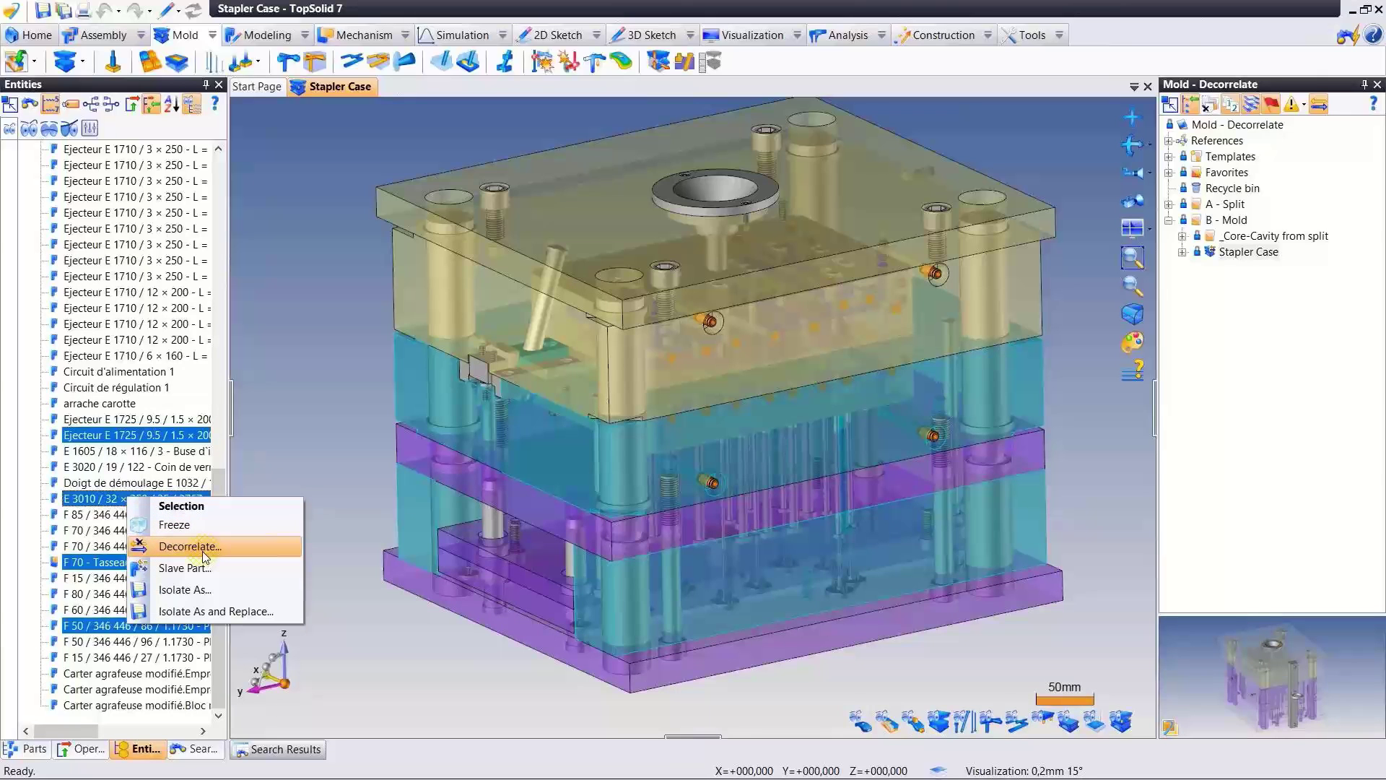
pyautogui.click(341, 383)
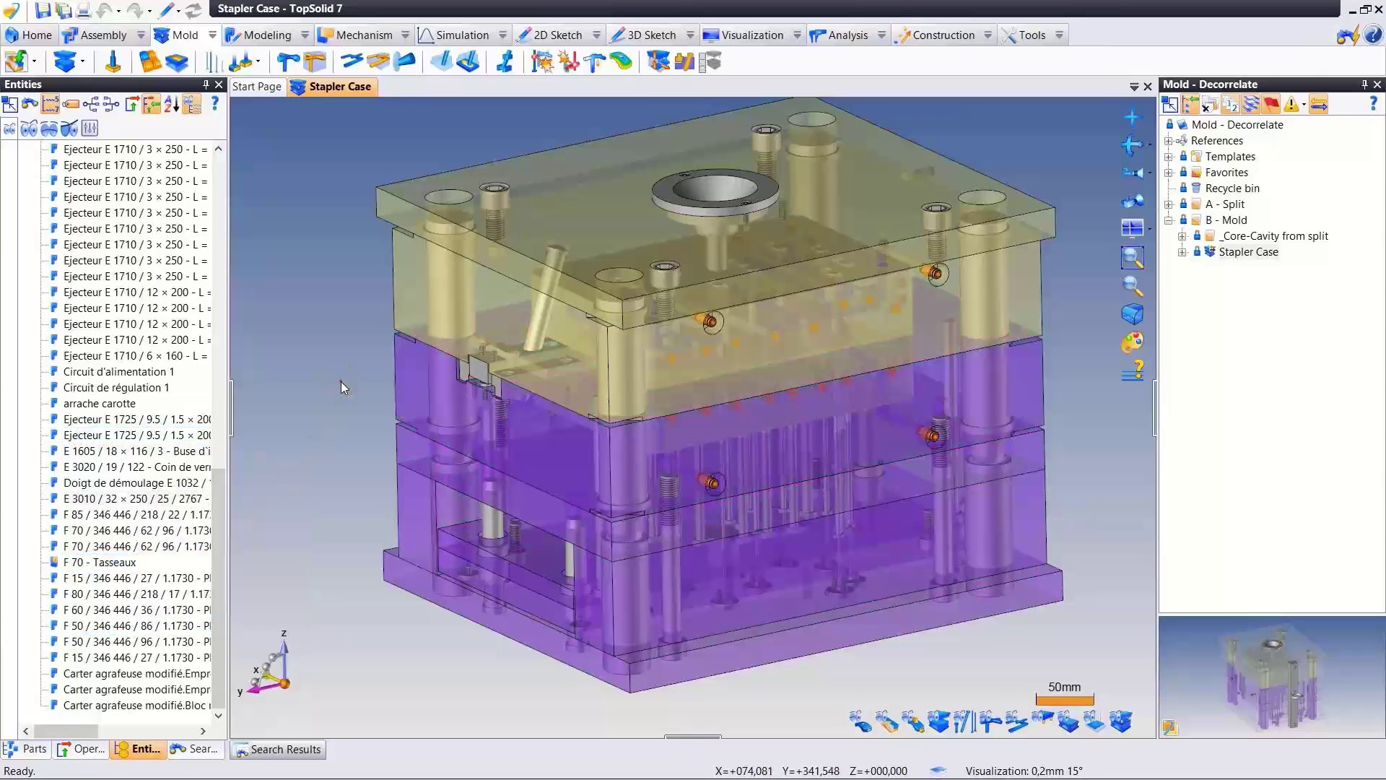
# Return to the start of the Synchronized folder, skip ahead in the video to the F 50 plate's drilling operations, and close the video player.
pyautogui.moveTo(214, 474); pyautogui.dragTo(249, 227)
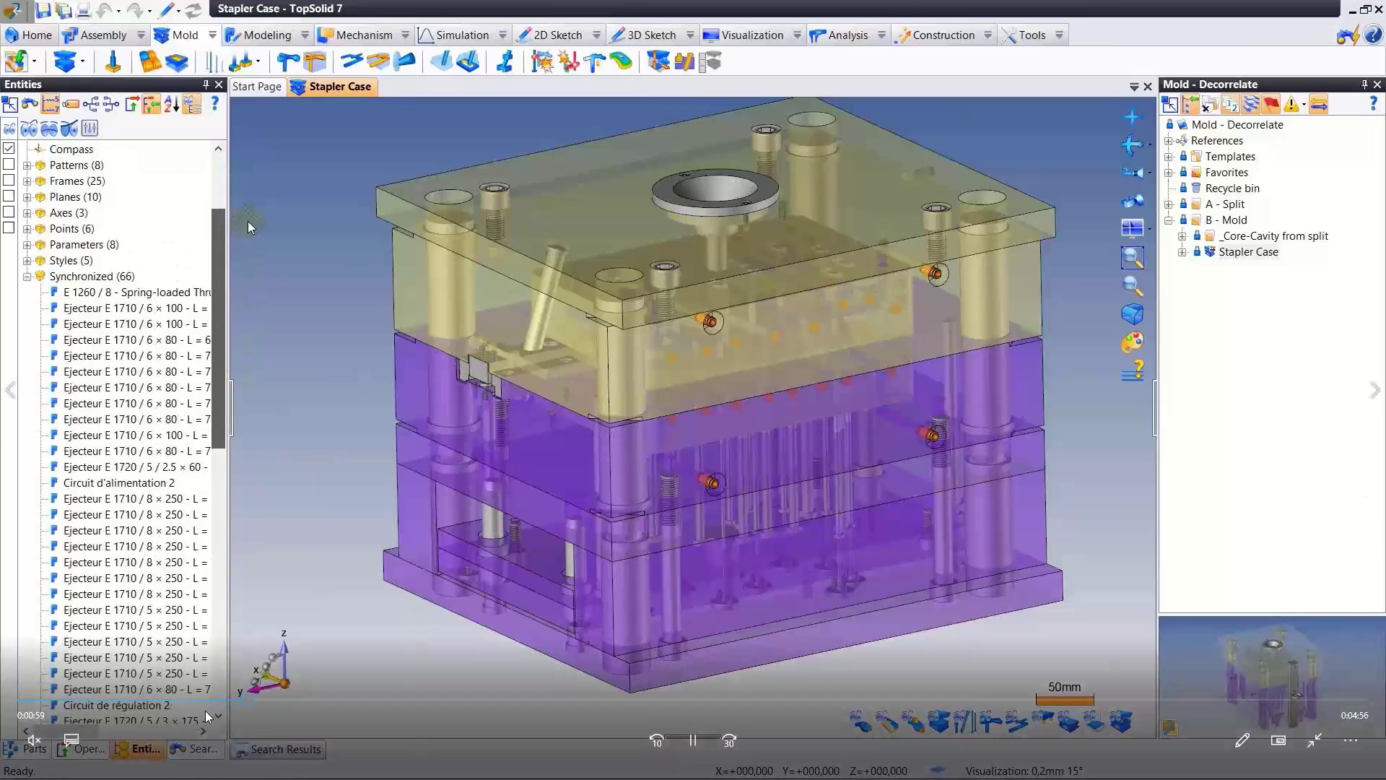
pyautogui.click(258, 703)
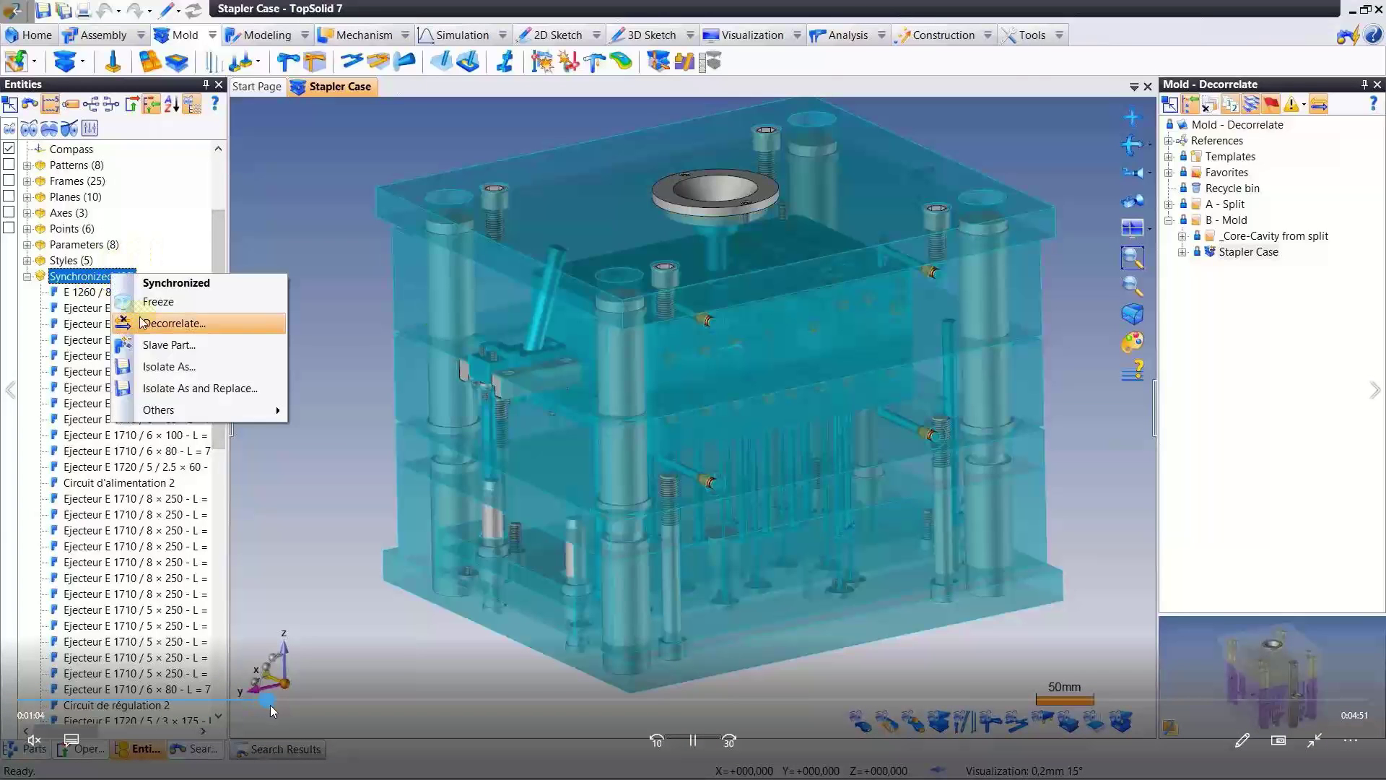
pyautogui.moveTo(270, 705); pyautogui.dragTo(1070, 762)
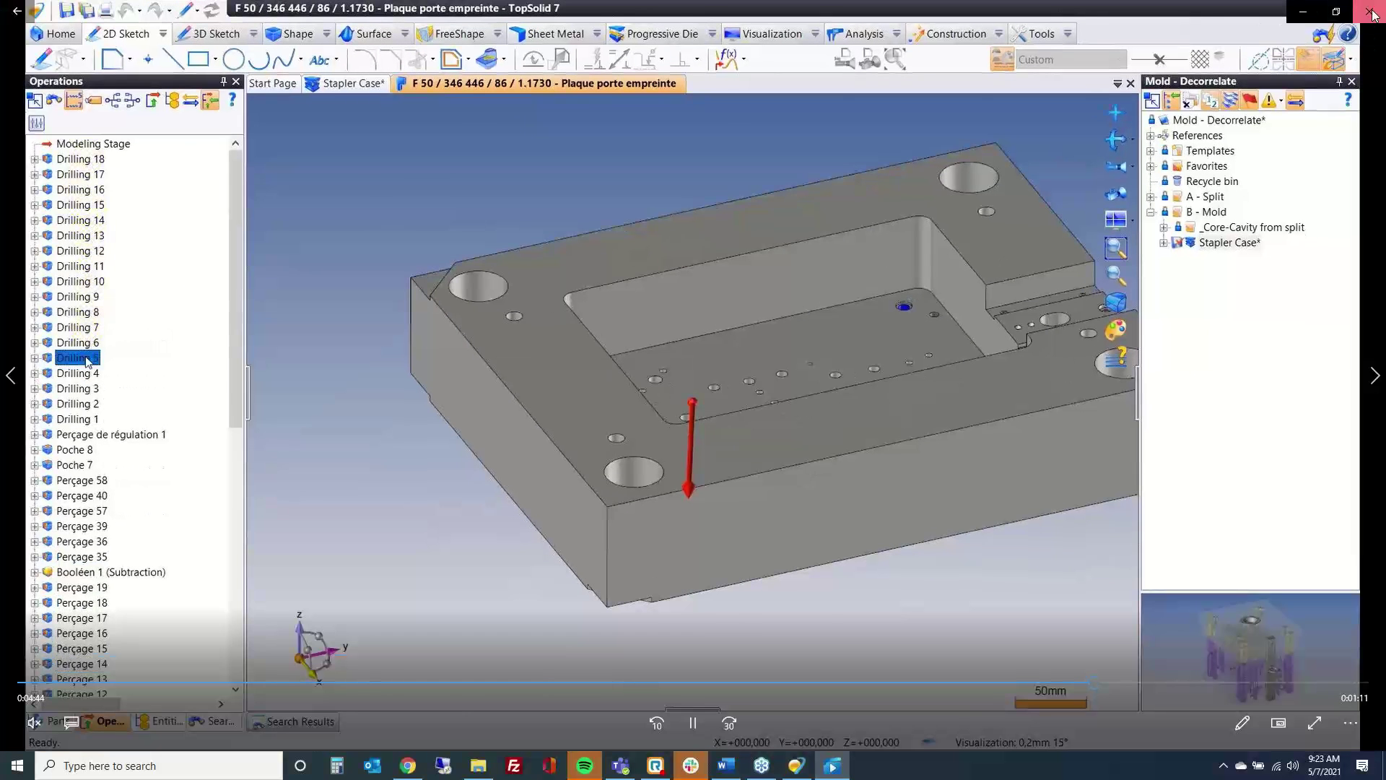
pyautogui.click(1372, 13)
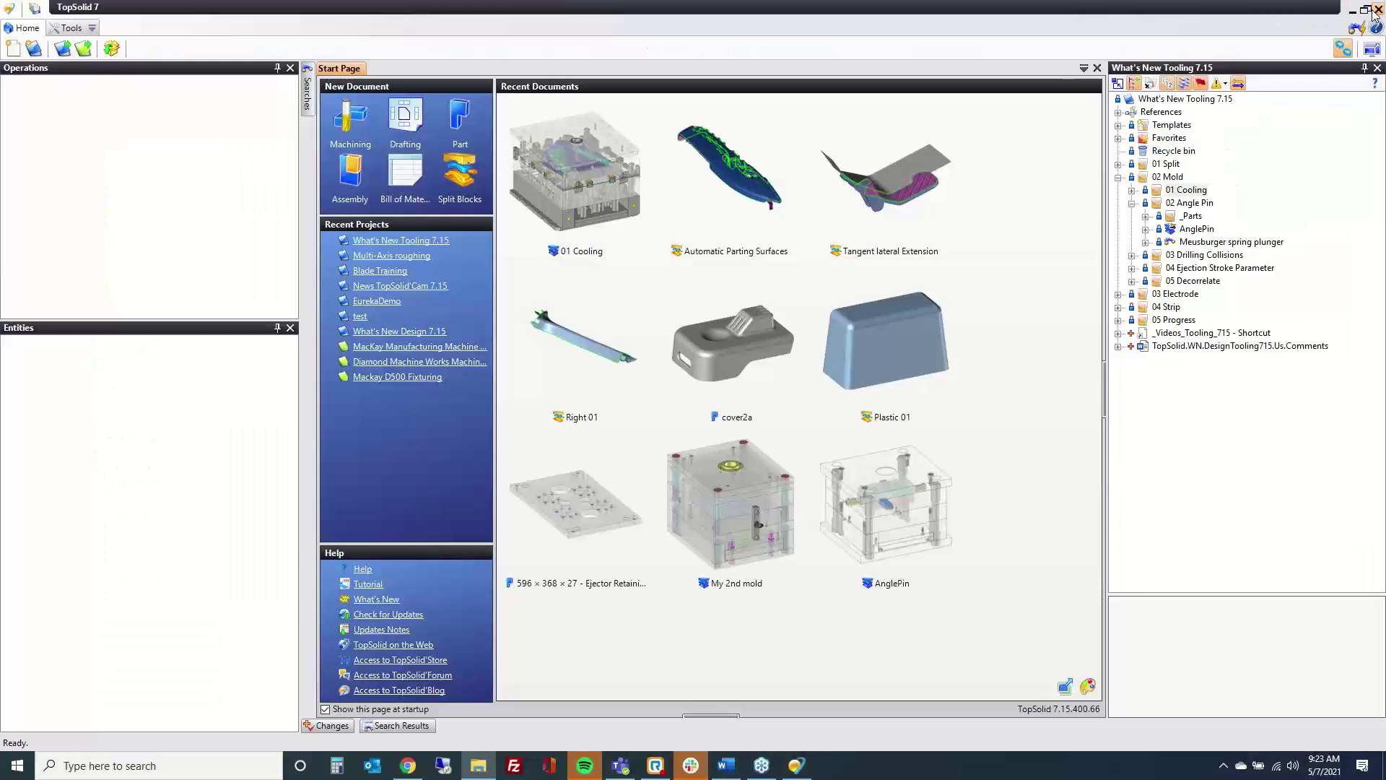